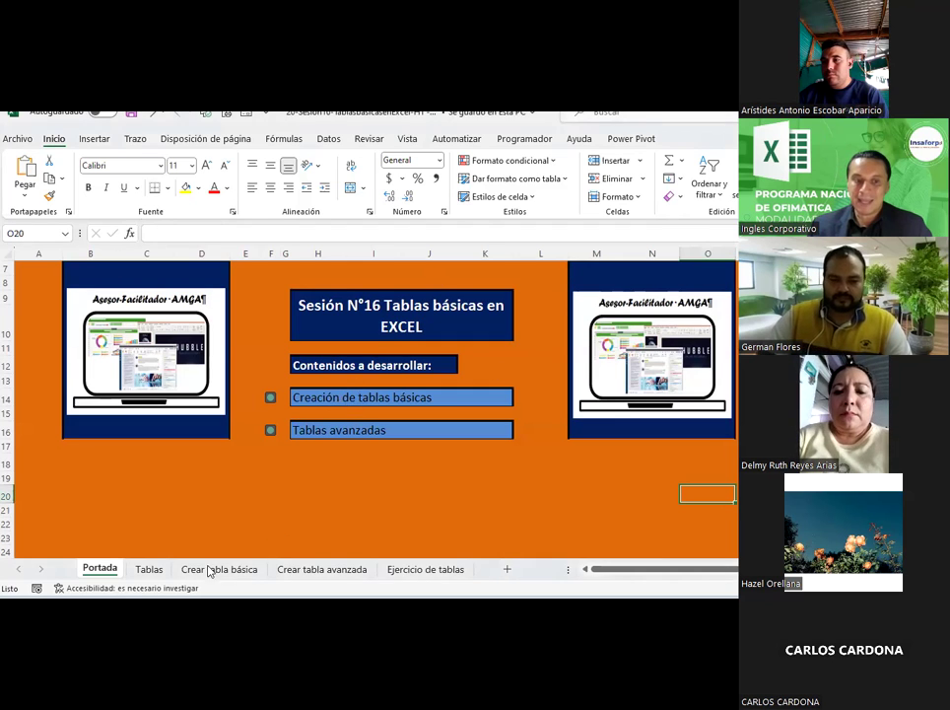
# Step: Leave the Portada cover sheet and go to the Tablas sheet with the vendor sales table
pyautogui.click(146, 569)
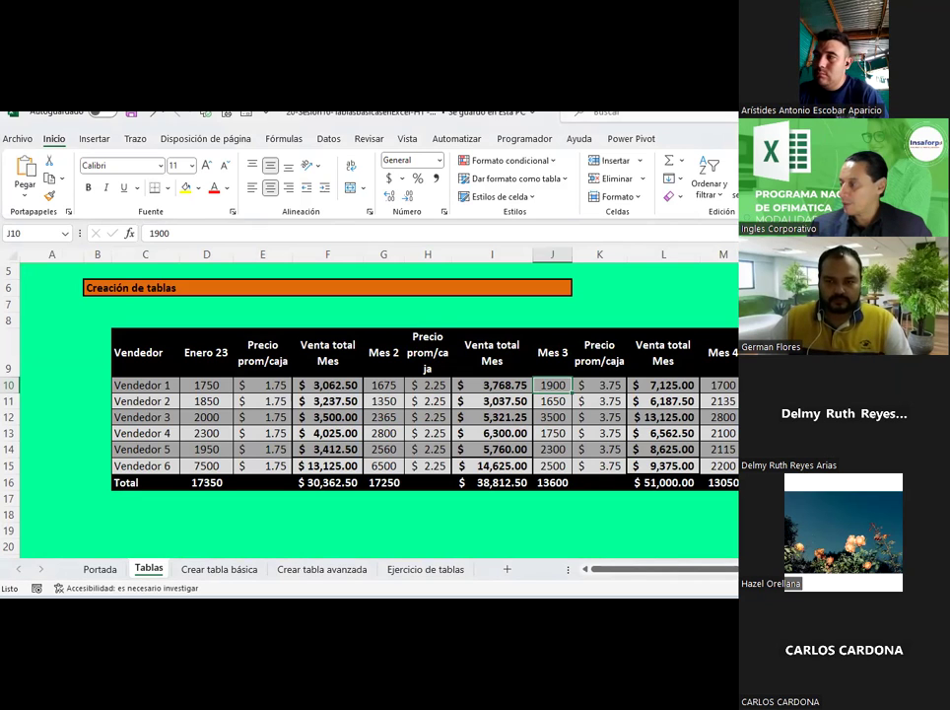
# Step: Inspect F12 and I9, then widen column H so 'Precio prom/caja' fits on two lines
pyautogui.click(358, 418)
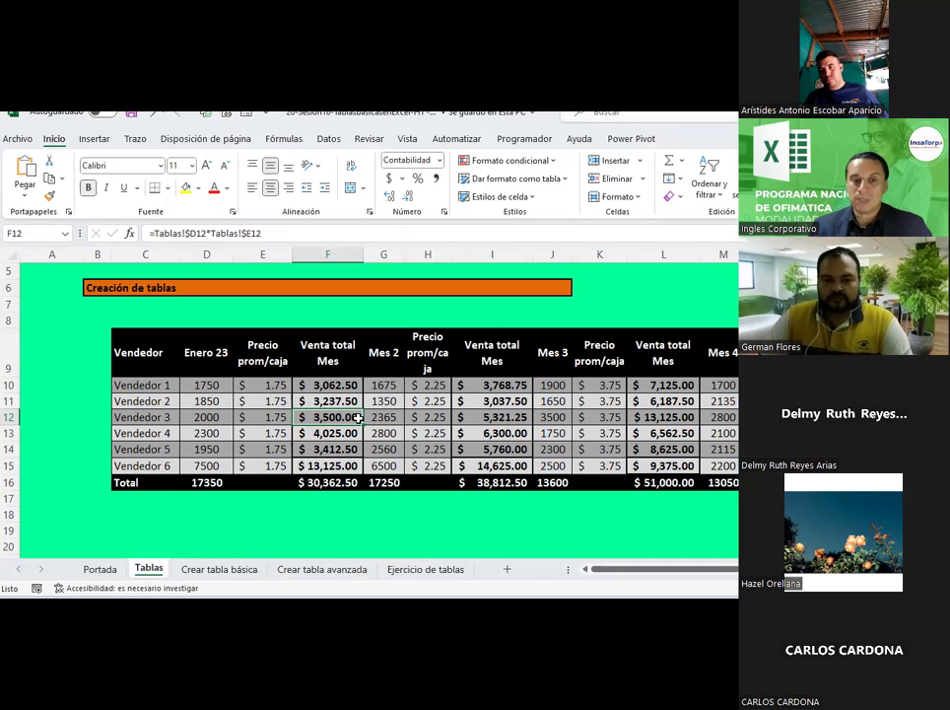
pyautogui.click(488, 331)
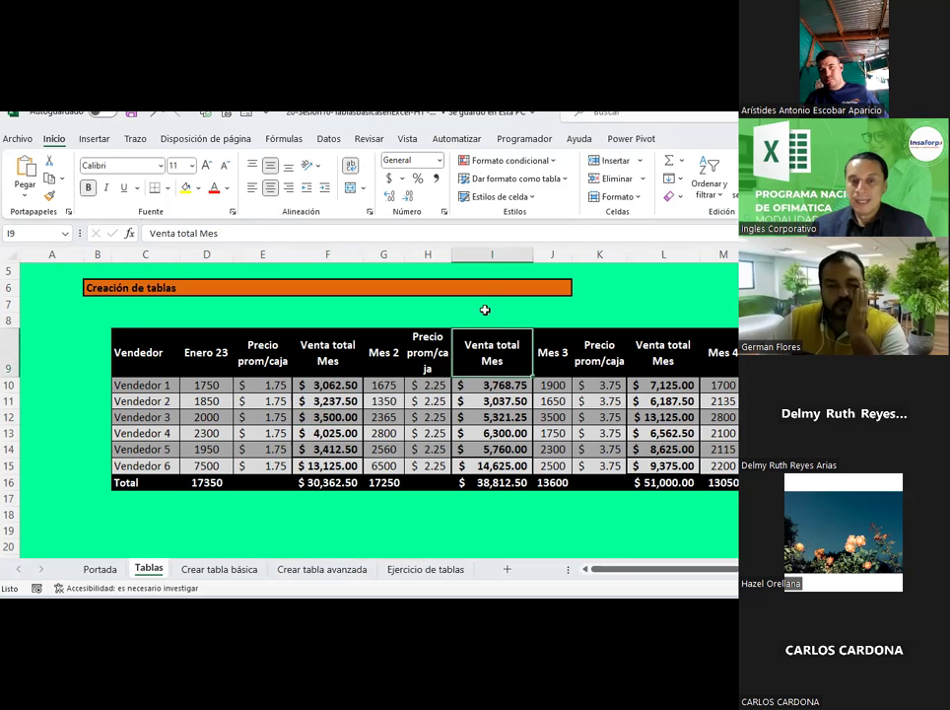
pyautogui.moveTo(451, 256); pyautogui.dragTo(460, 256)
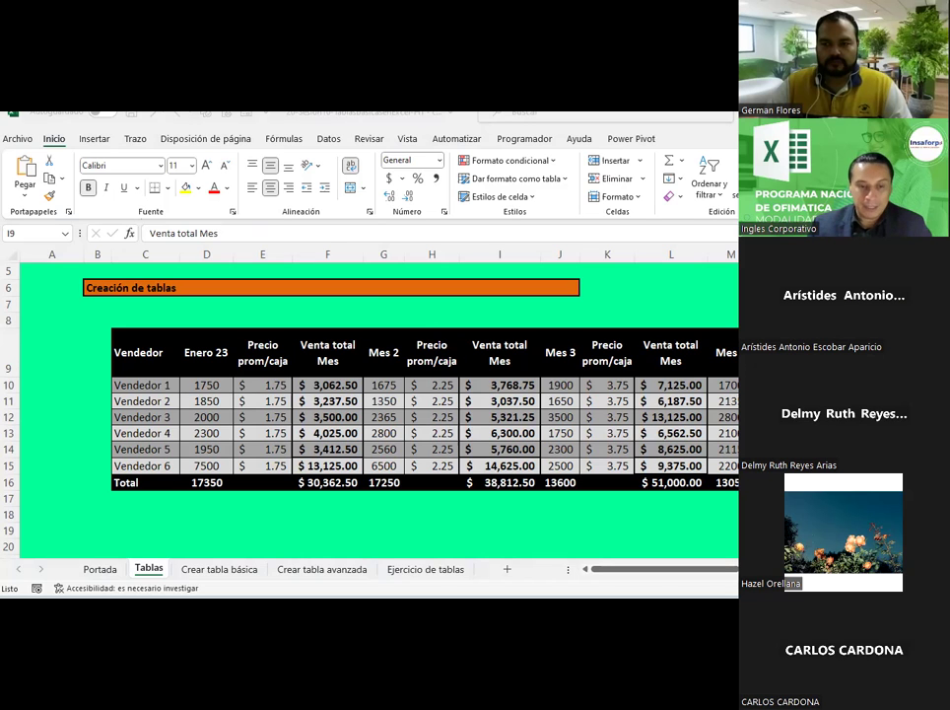
pyautogui.click(111, 569)
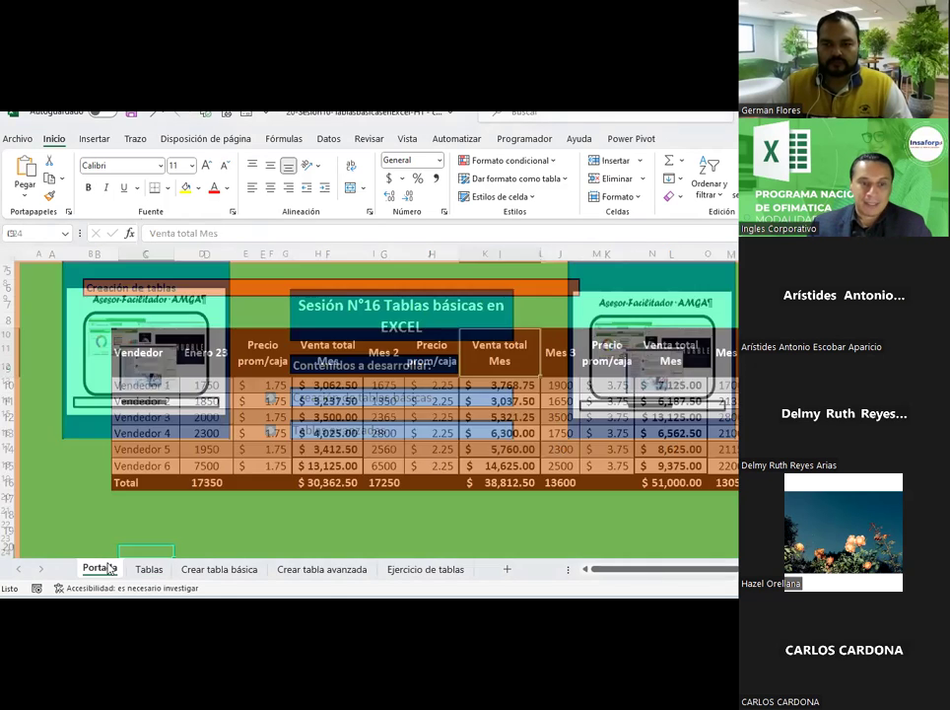
pyautogui.click(151, 569)
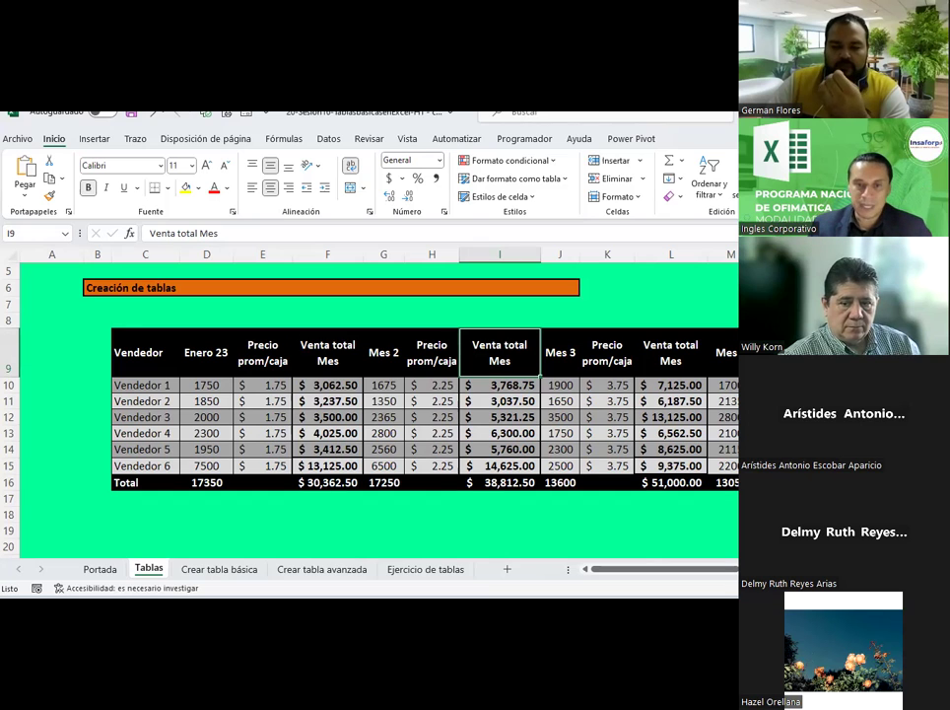
pyautogui.click(465, 501)
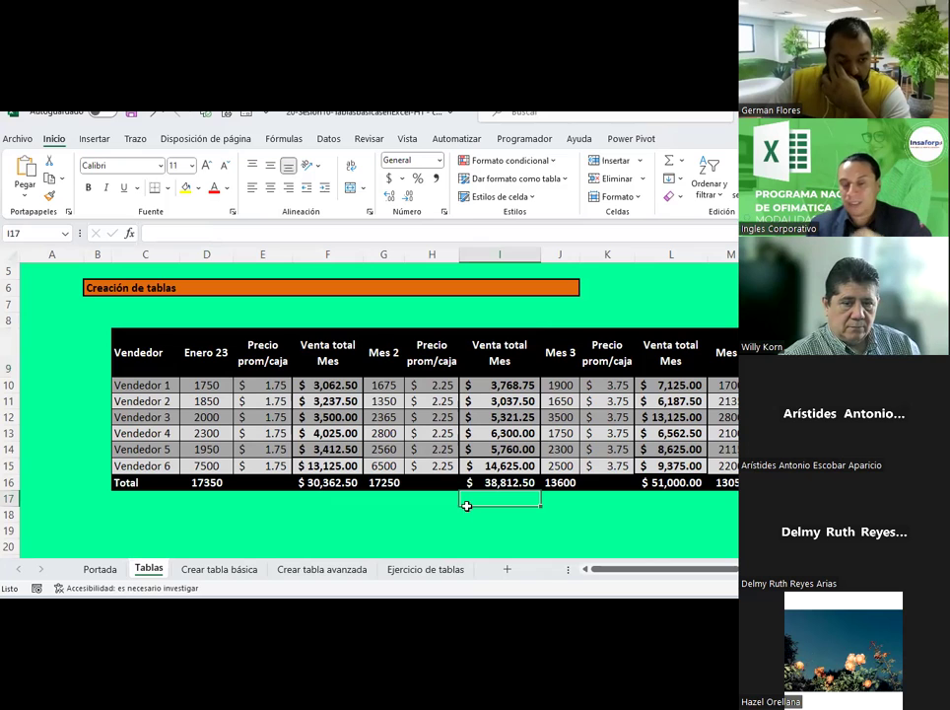
pyautogui.moveTo(607, 570); pyautogui.dragTo(632, 570)
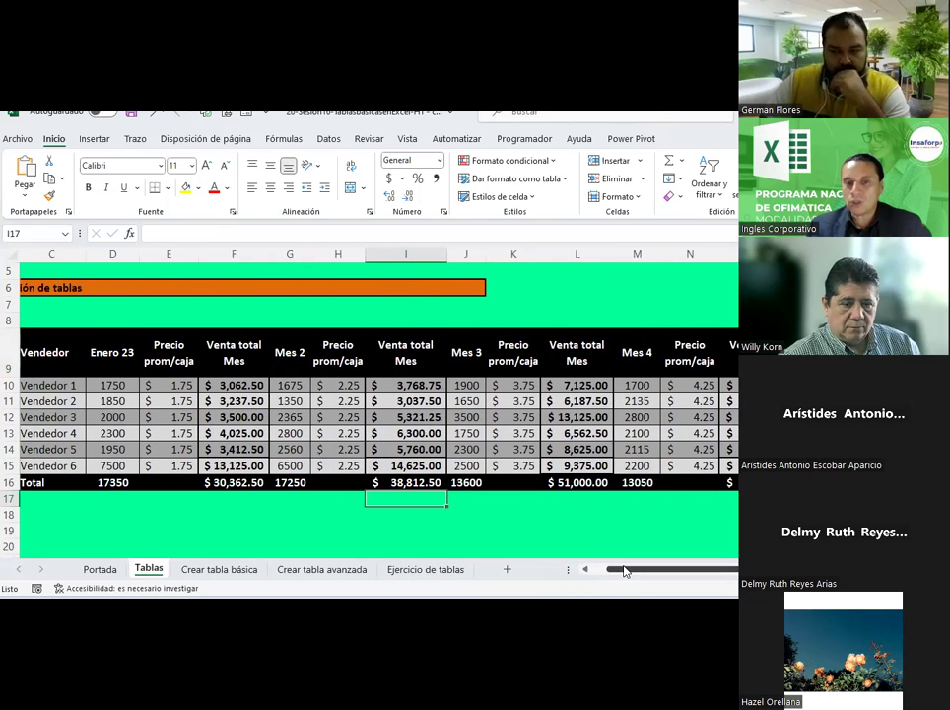
pyautogui.moveTo(632, 570); pyautogui.dragTo(604, 569)
pyautogui.moveTo(123, 346)
pyautogui.mouseDown()
pyautogui.moveTo(734, 417)
pyautogui.moveTo(734, 482)
pyautogui.mouseUp()
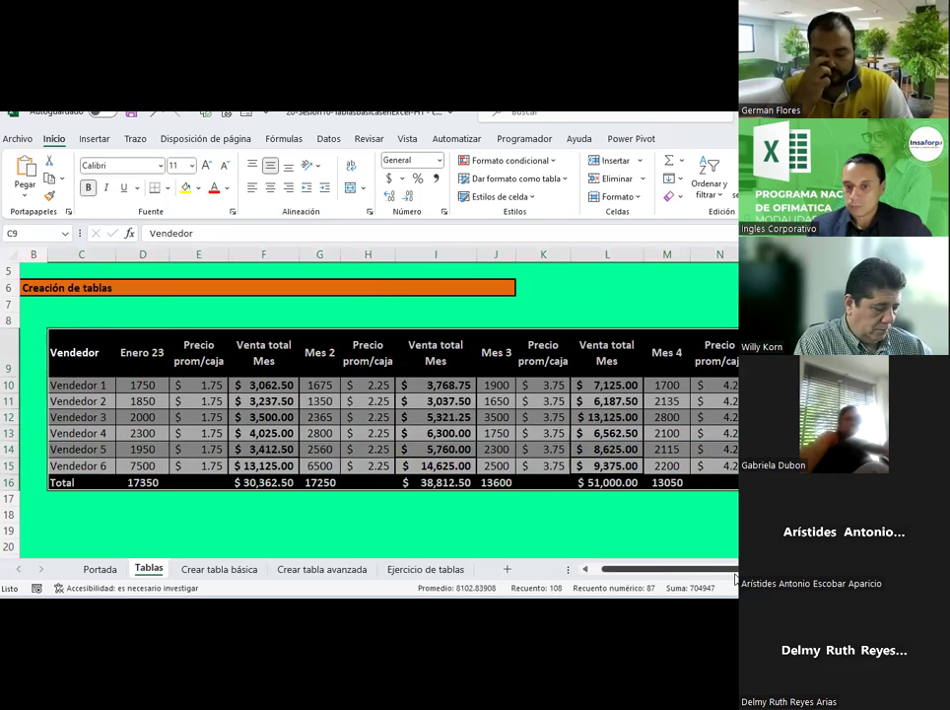
pyautogui.moveTo(715, 569); pyautogui.dragTo(730, 569)
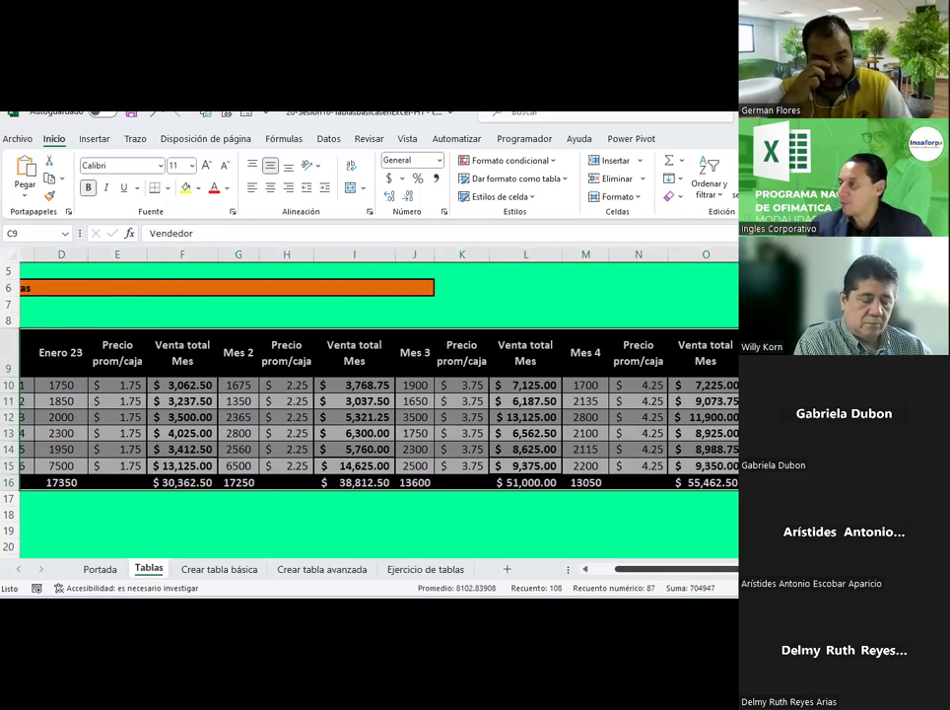
pyautogui.click(176, 448)
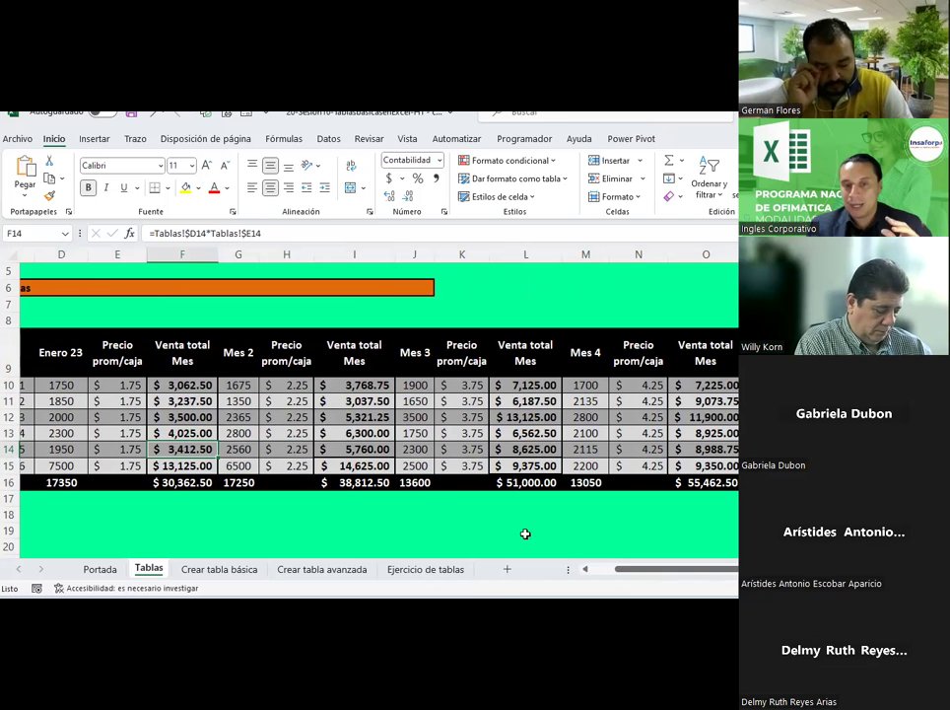
pyautogui.click(700, 570)
pyautogui.moveTo(701, 576); pyautogui.dragTo(680, 572)
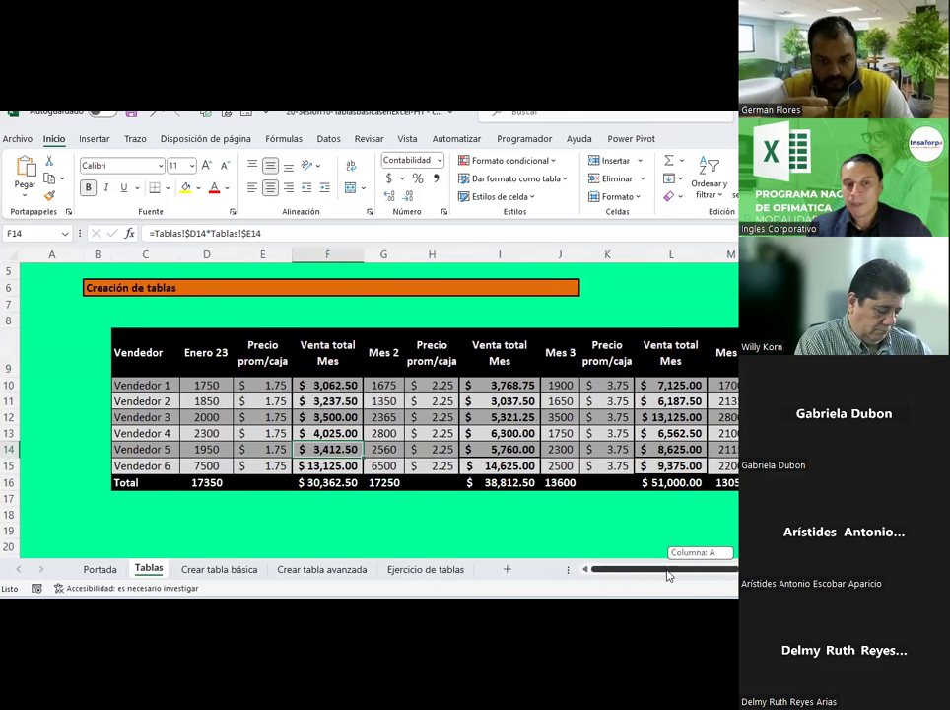
pyautogui.click(155, 382)
pyautogui.click(152, 402)
pyautogui.click(149, 417)
pyautogui.click(148, 433)
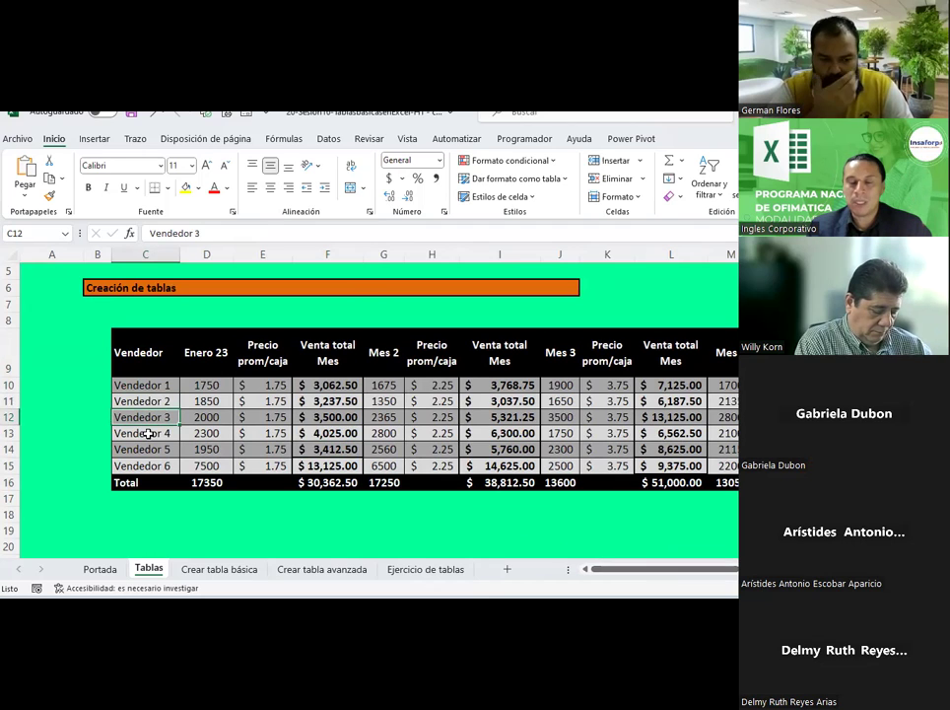
pyautogui.click(147, 449)
pyautogui.click(158, 432)
pyautogui.click(152, 417)
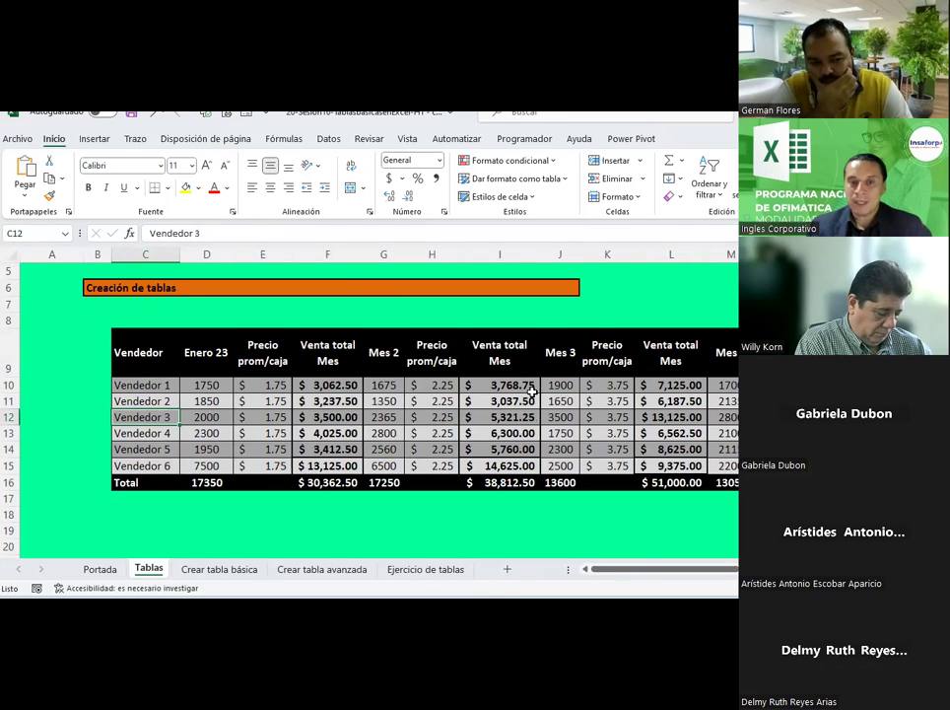
pyautogui.click(500, 384)
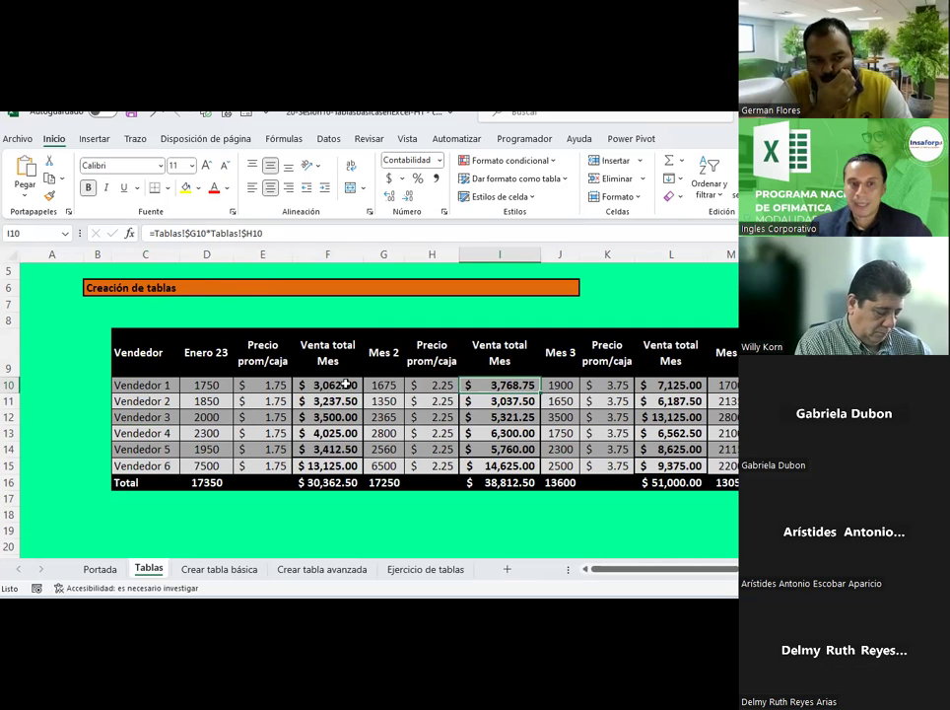
pyautogui.click(390, 384)
pyautogui.click(434, 384)
pyautogui.click(498, 385)
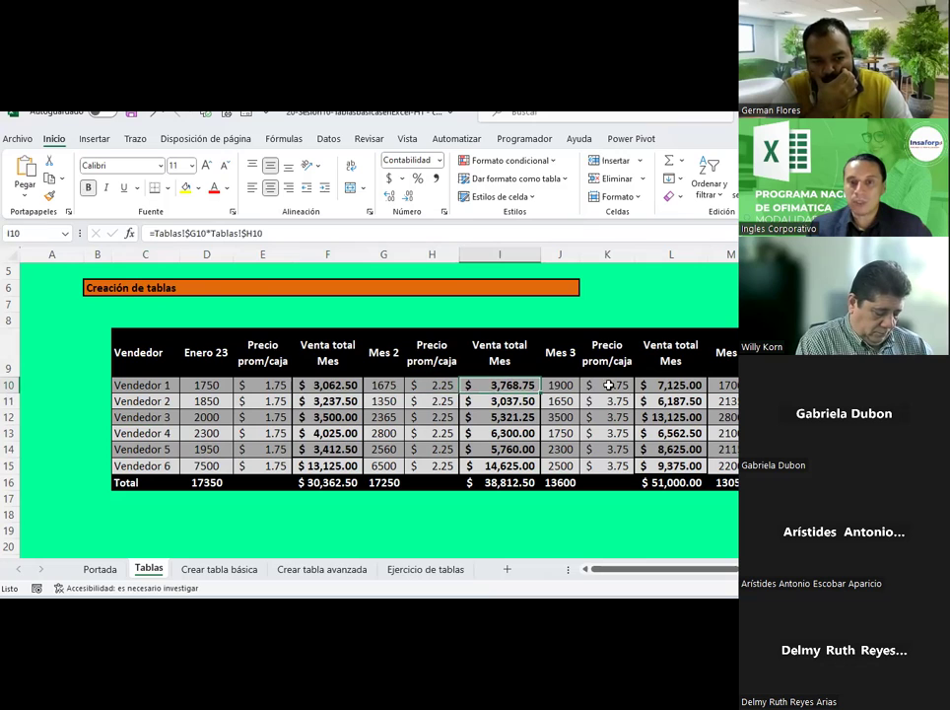
pyautogui.click(689, 384)
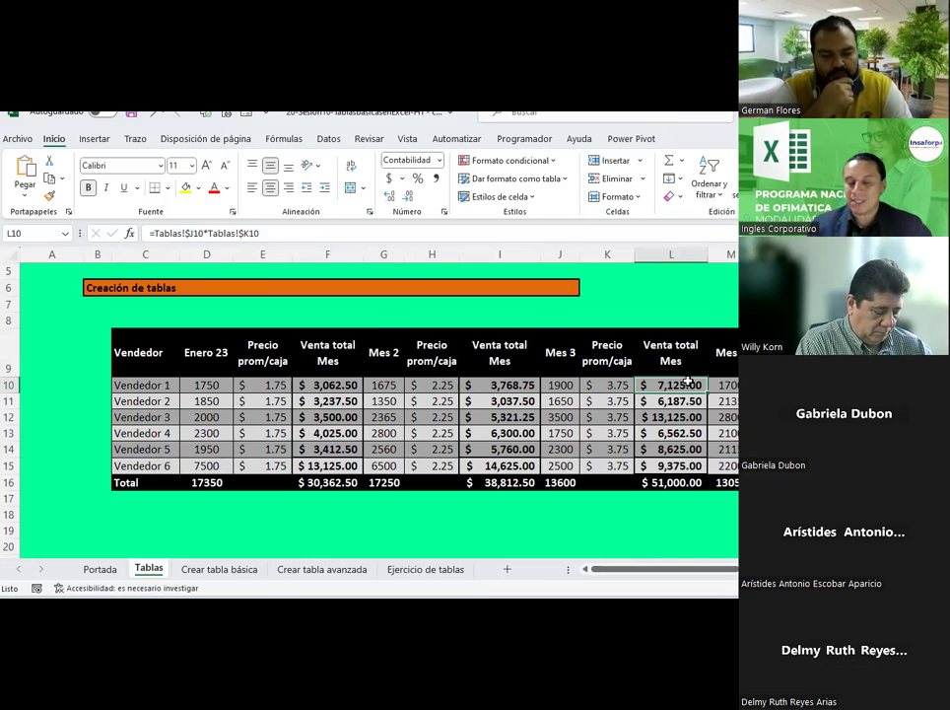
pyautogui.click(585, 525)
pyautogui.moveTo(596, 568); pyautogui.dragTo(612, 573)
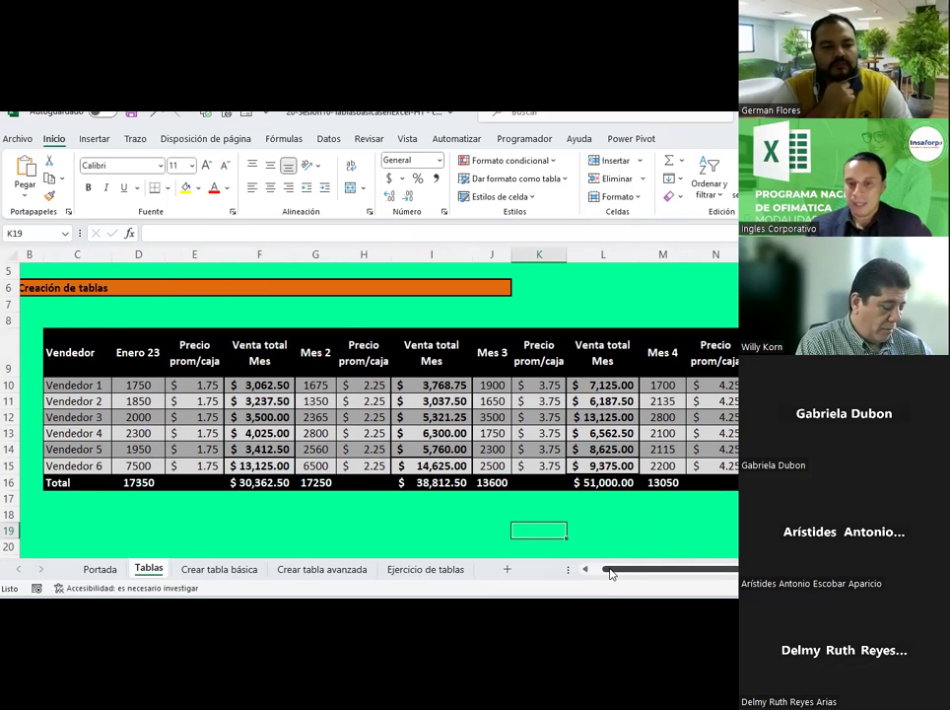
pyautogui.moveTo(612, 573); pyautogui.dragTo(597, 573)
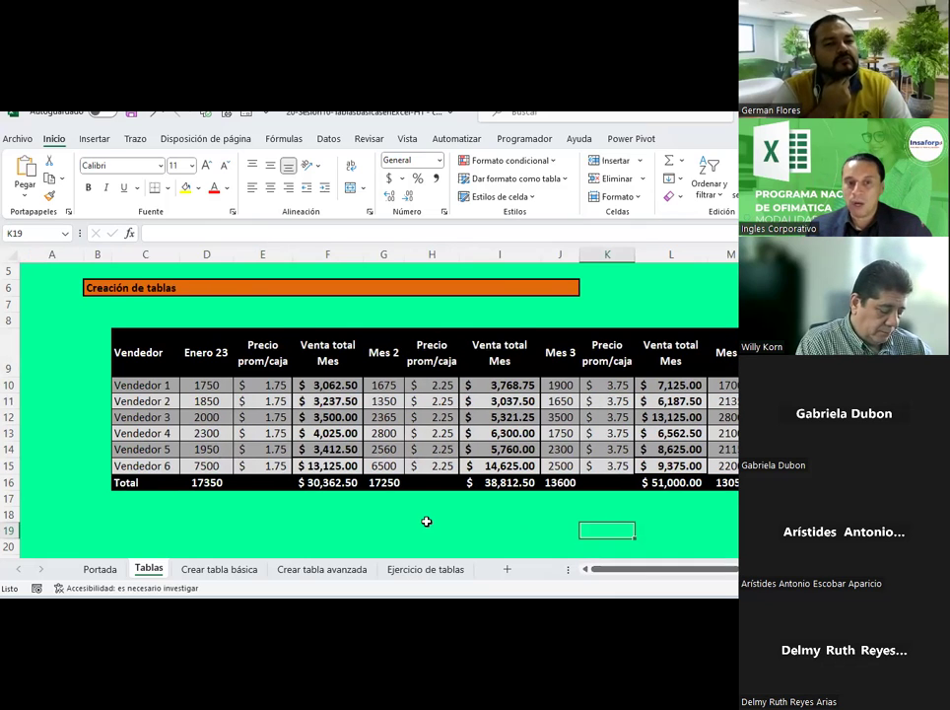
pyautogui.click(427, 519)
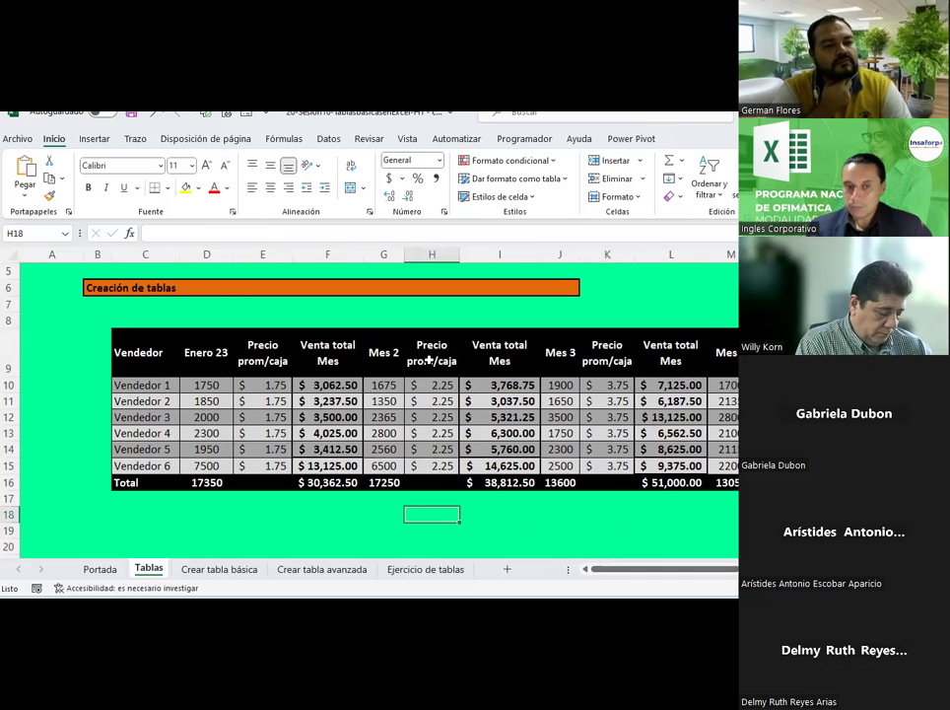
pyautogui.click(239, 571)
pyautogui.scroll(-1, 299, 420)
pyautogui.scroll(-1, 265, 469)
pyautogui.click(149, 570)
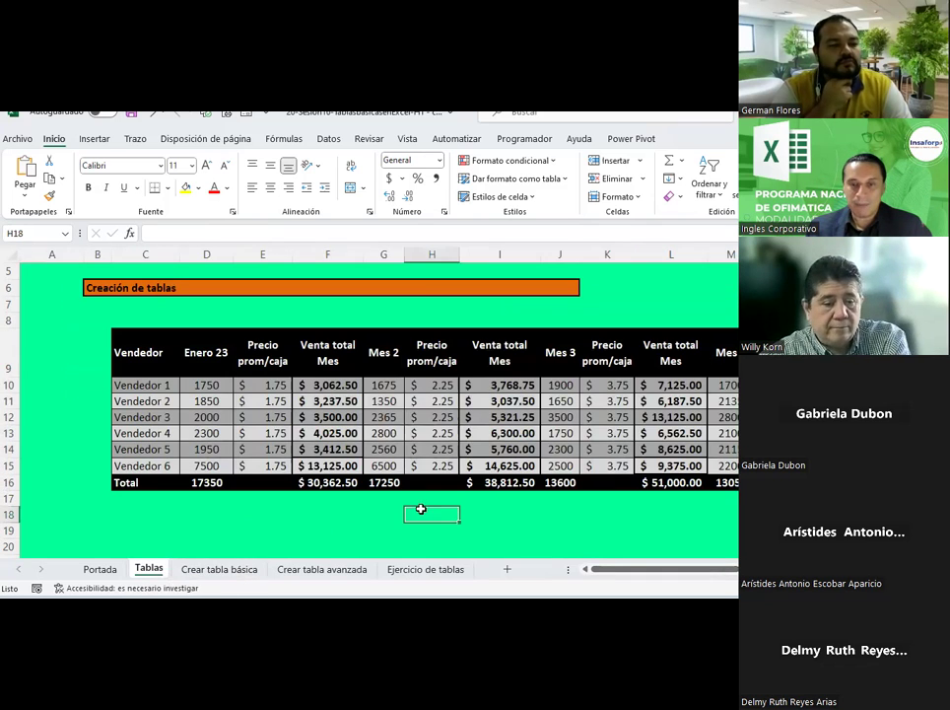
pyautogui.moveTo(601, 570); pyautogui.dragTo(612, 570)
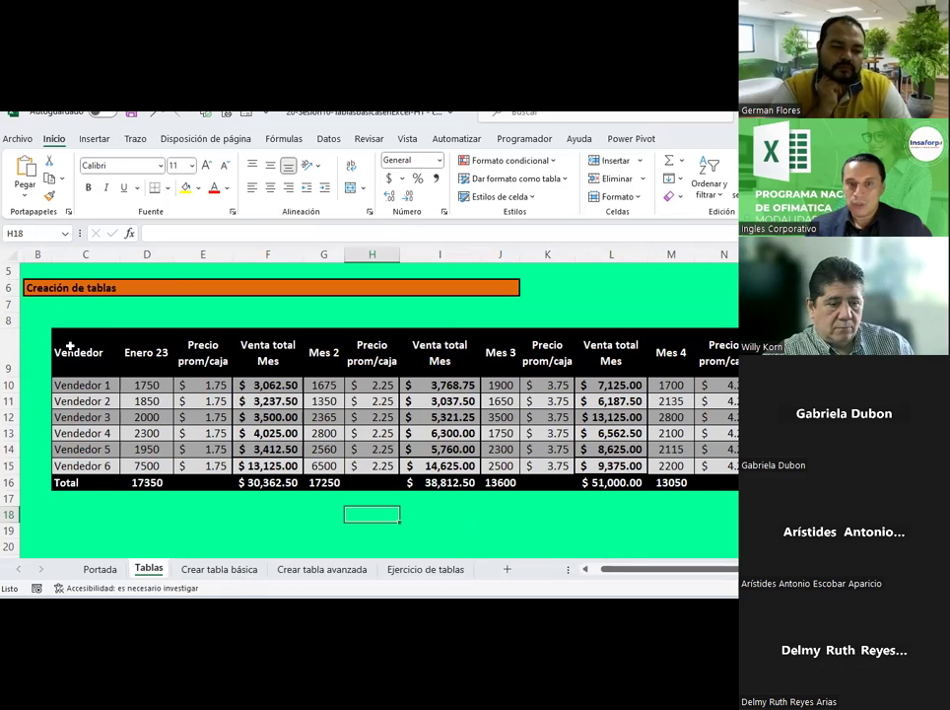
pyautogui.click(158, 358)
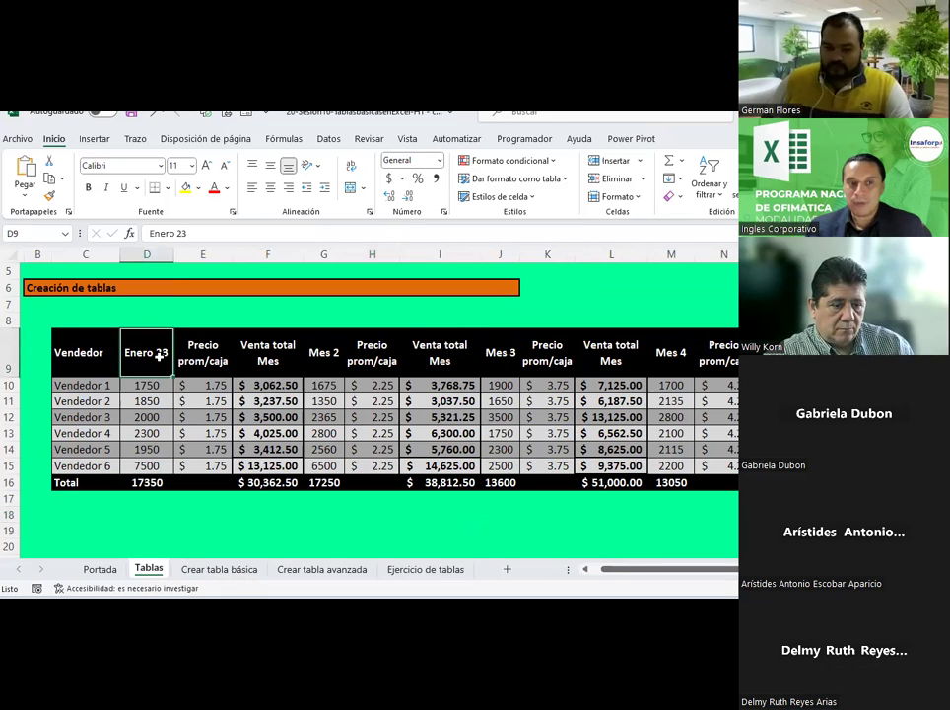
pyautogui.click(313, 361)
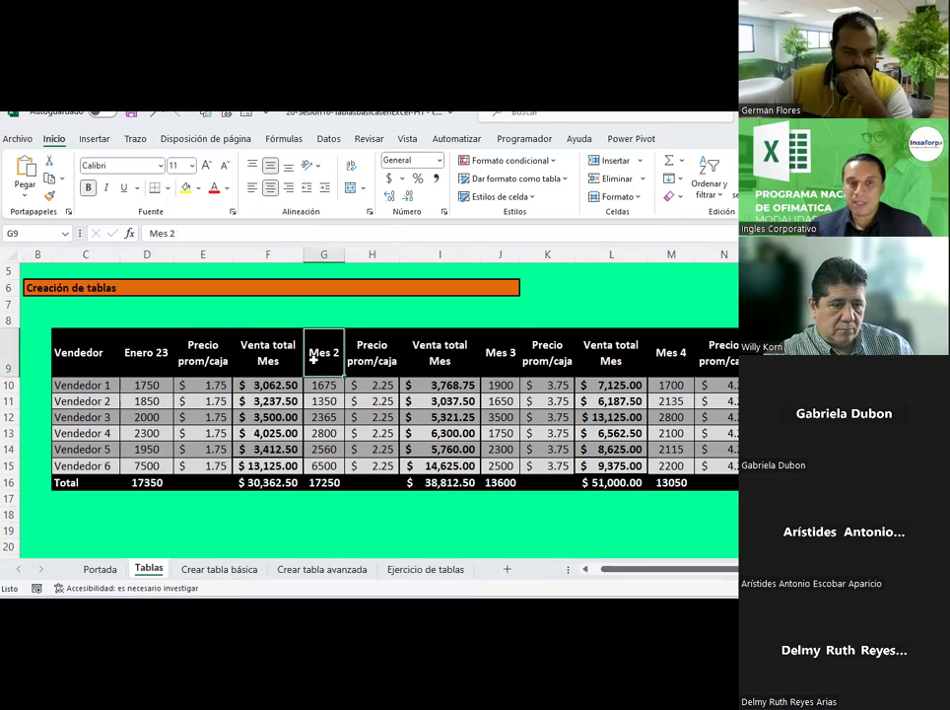
pyautogui.click(507, 347)
pyautogui.click(680, 361)
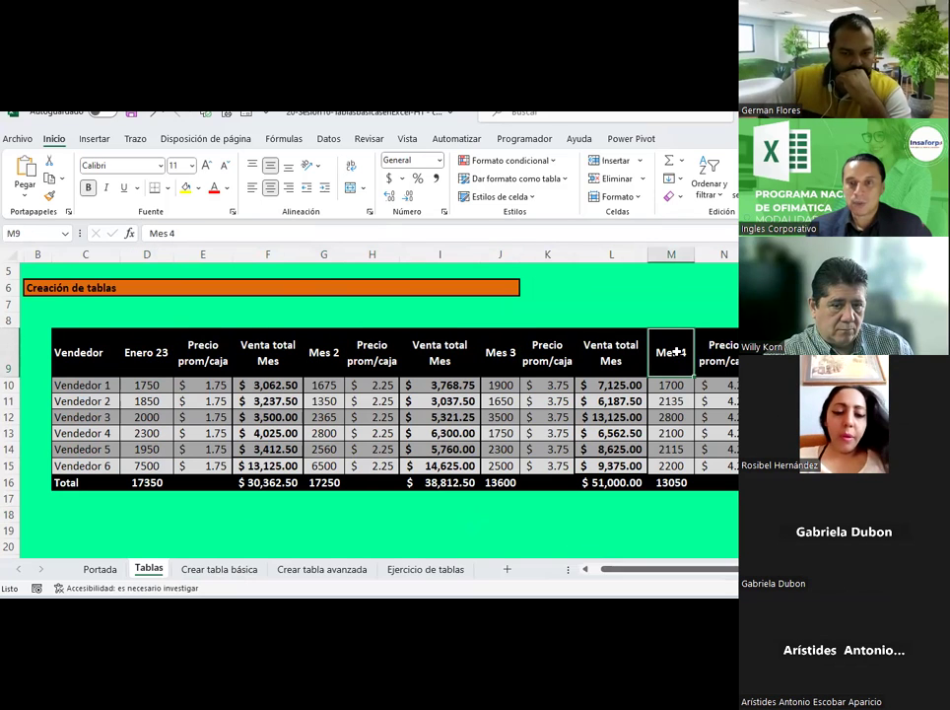
pyautogui.hscroll(3, 735, 567)
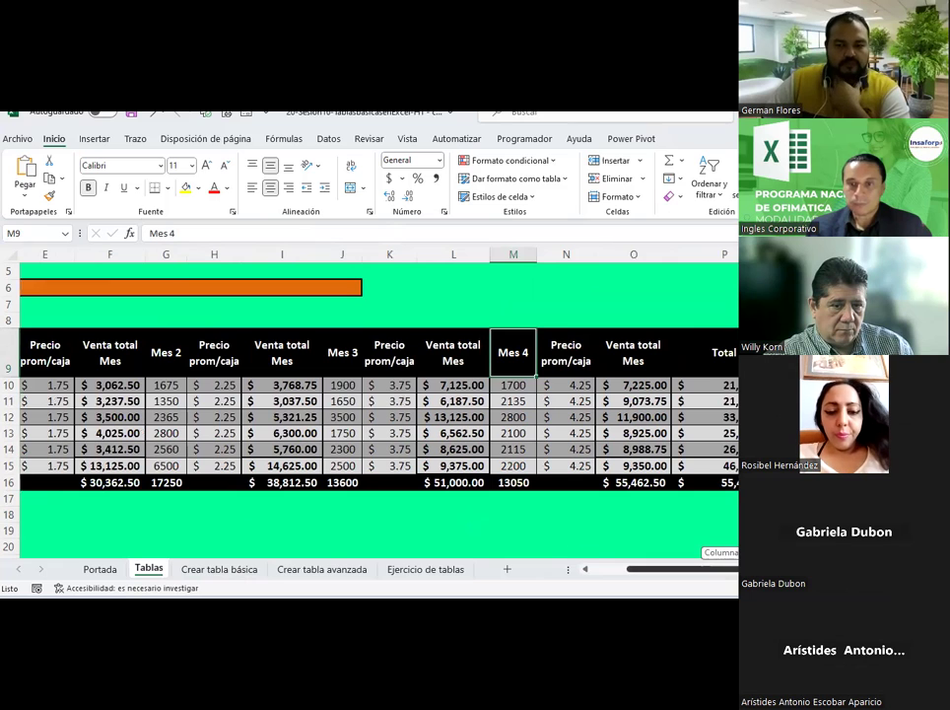
pyautogui.click(722, 354)
pyautogui.moveTo(663, 570); pyautogui.dragTo(631, 569)
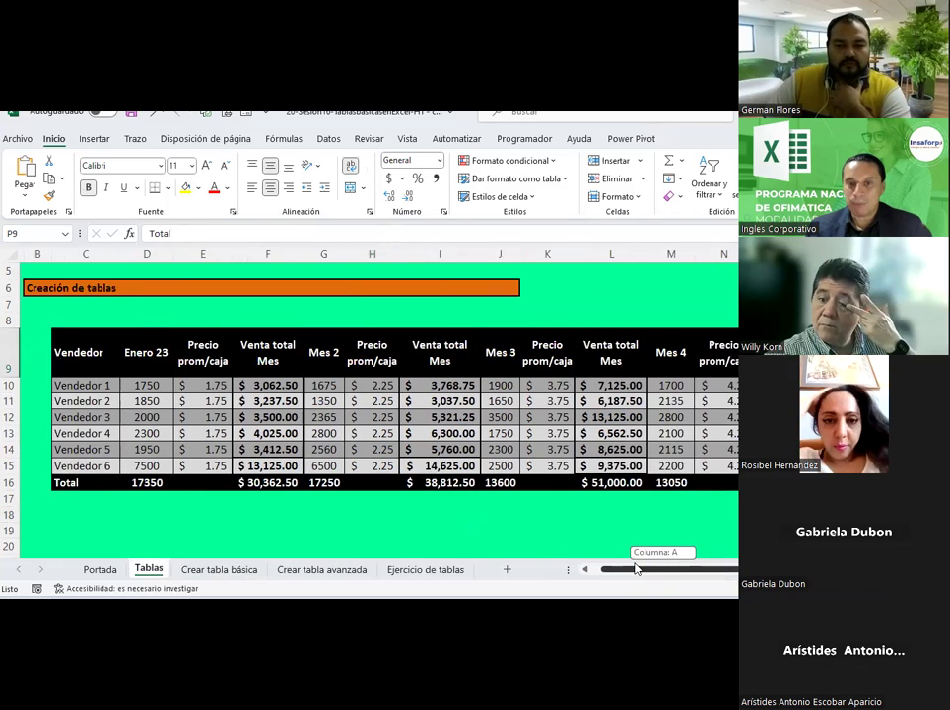
pyautogui.click(265, 384)
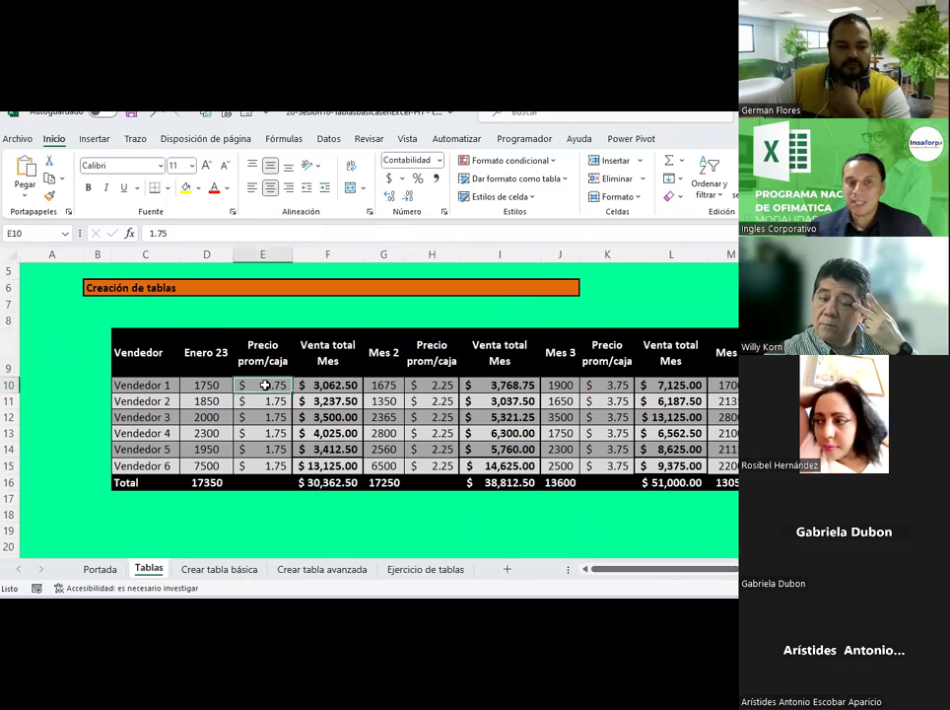
pyautogui.click(206, 384)
pyautogui.click(273, 385)
pyautogui.click(209, 385)
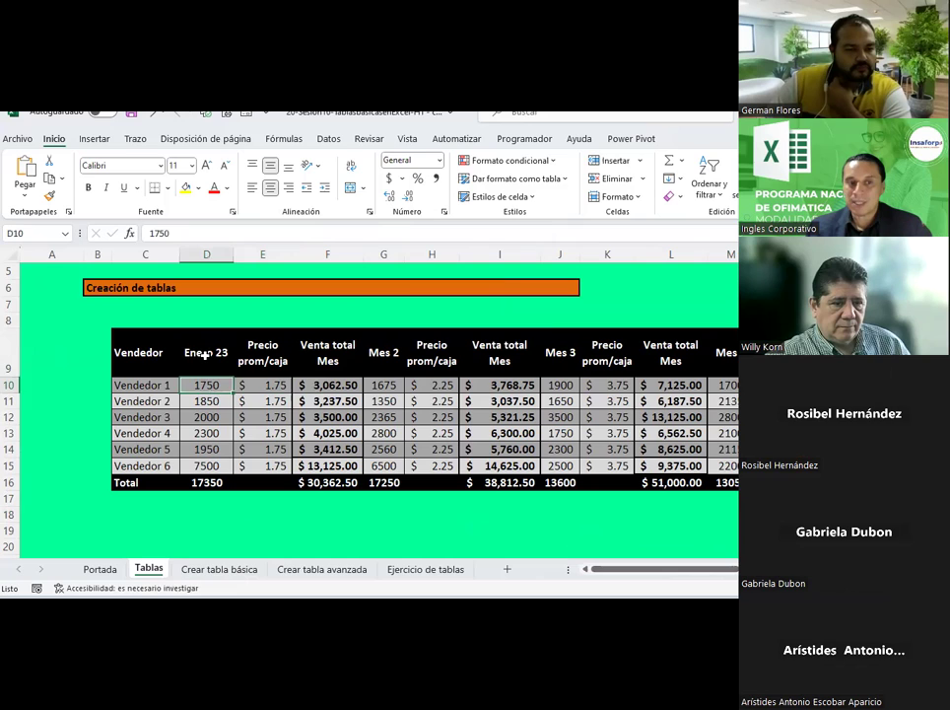
pyautogui.click(205, 352)
pyautogui.click(206, 384)
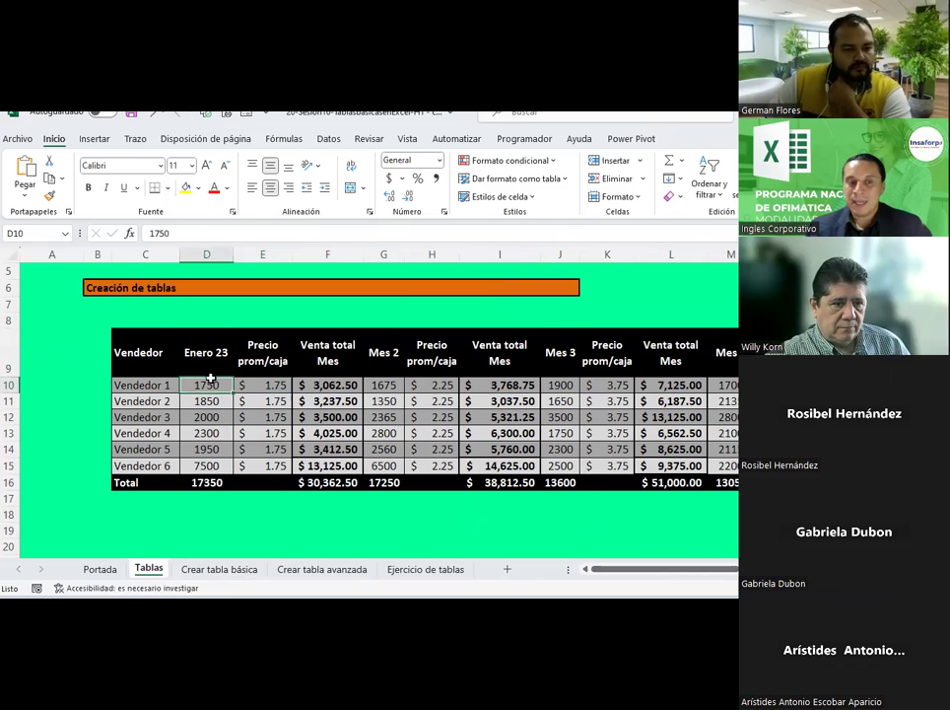
pyautogui.click(257, 385)
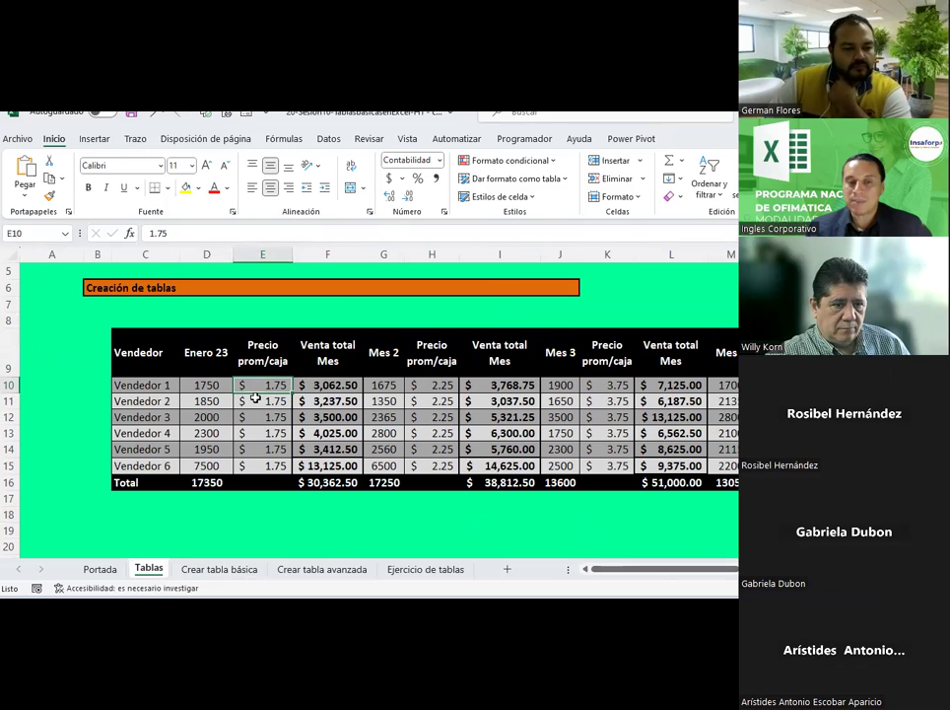
pyautogui.click(432, 385)
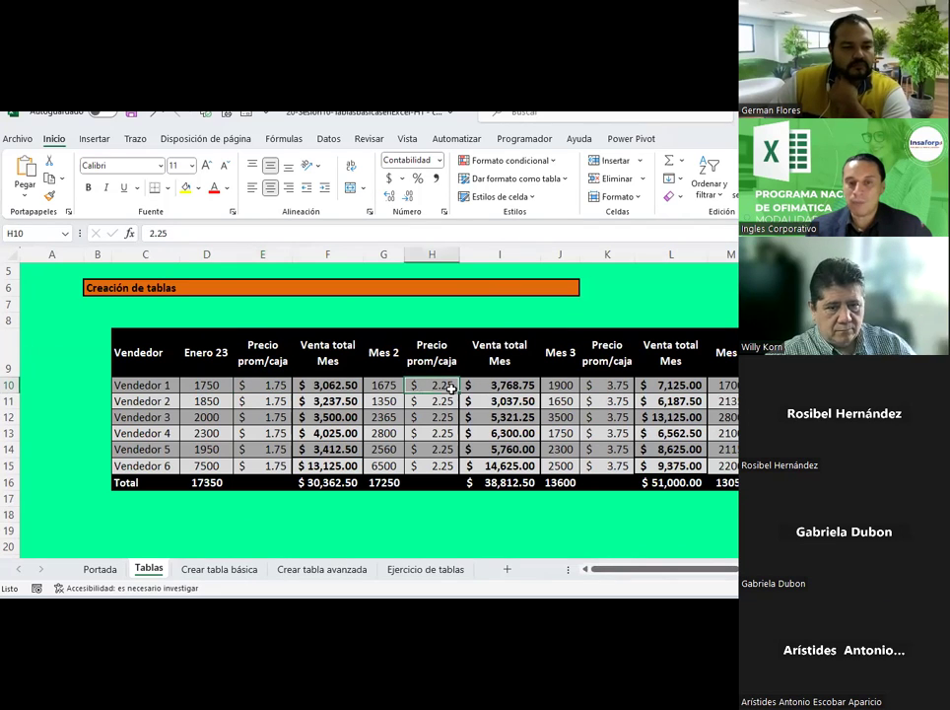
pyautogui.click(600, 386)
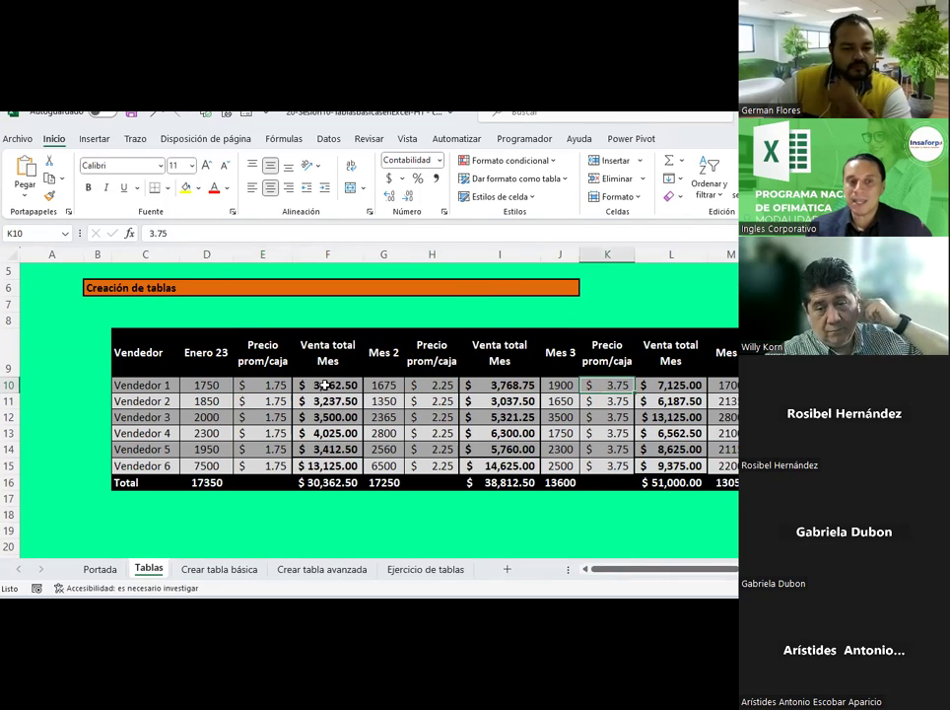
pyautogui.moveTo(326, 385); pyautogui.dragTo(326, 477)
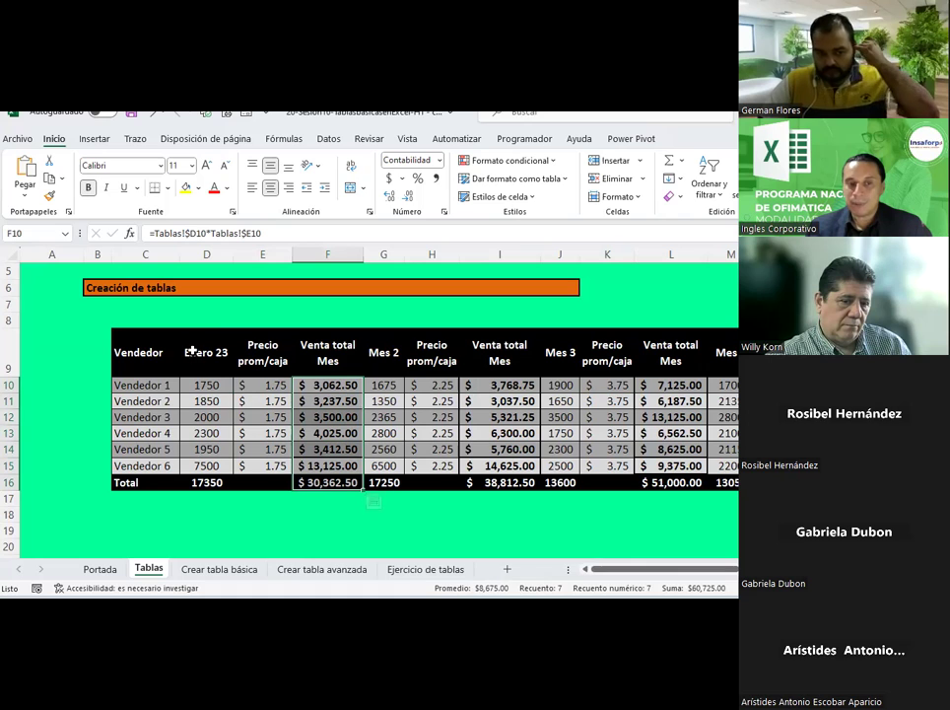
pyautogui.click(260, 357)
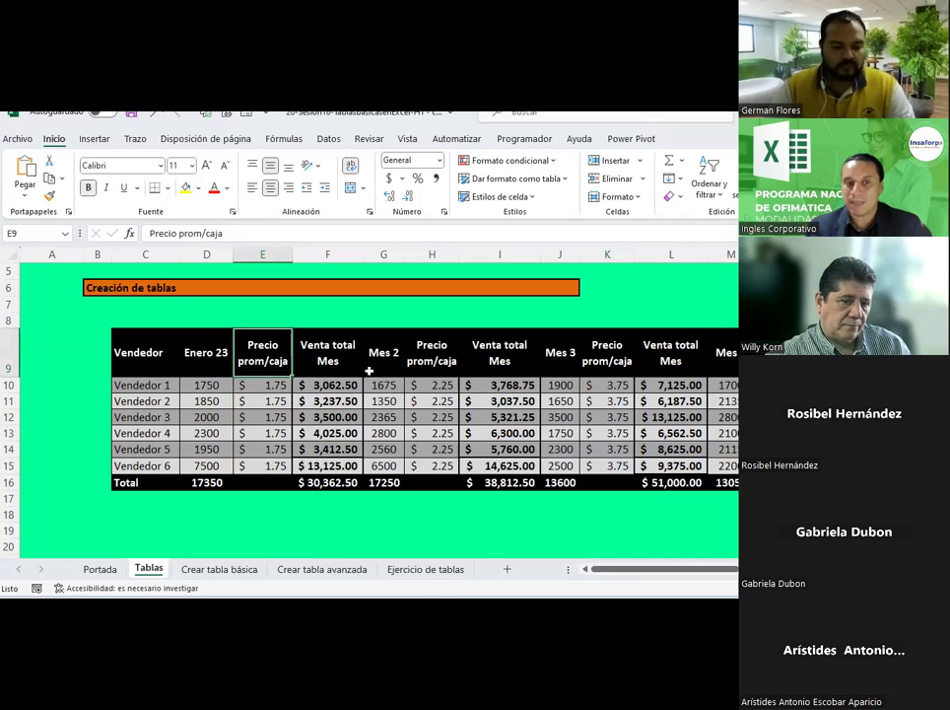
pyautogui.click(430, 367)
pyautogui.click(625, 365)
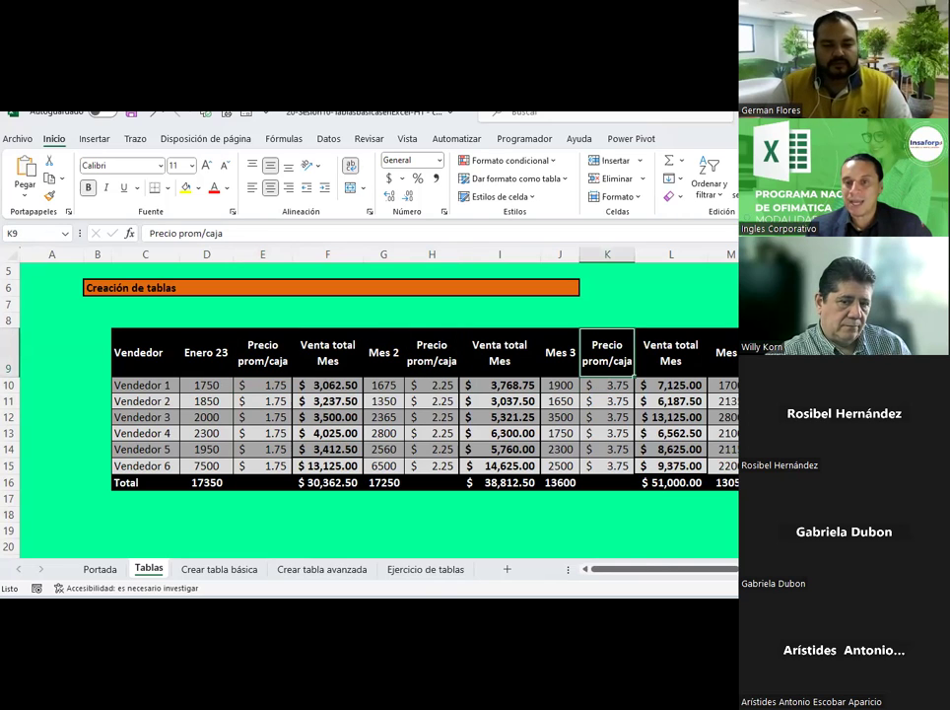
pyautogui.click(789, 360)
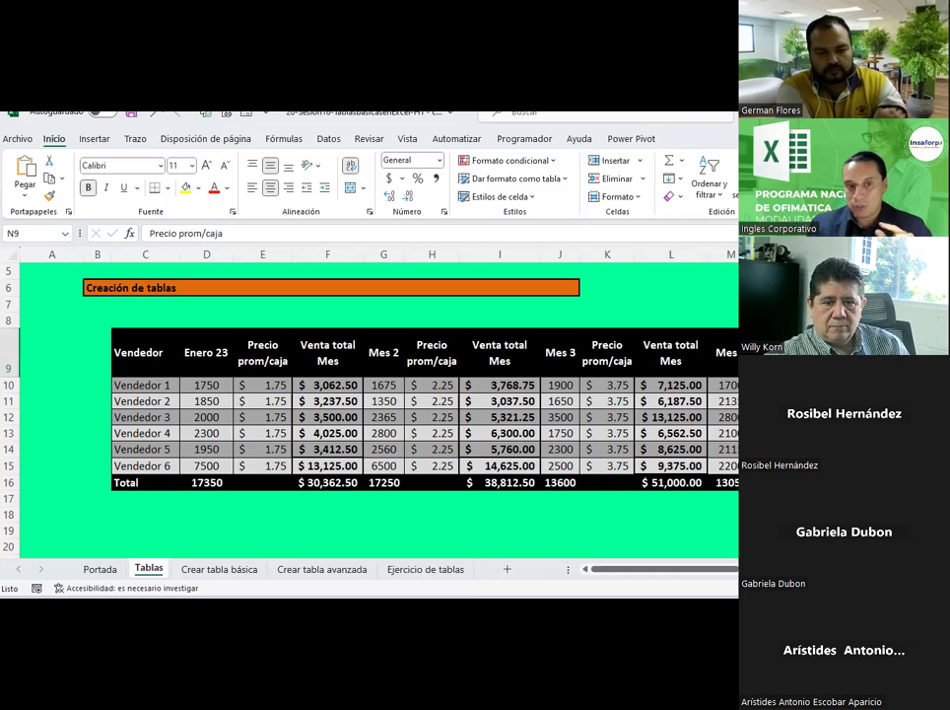
pyautogui.click(250, 359)
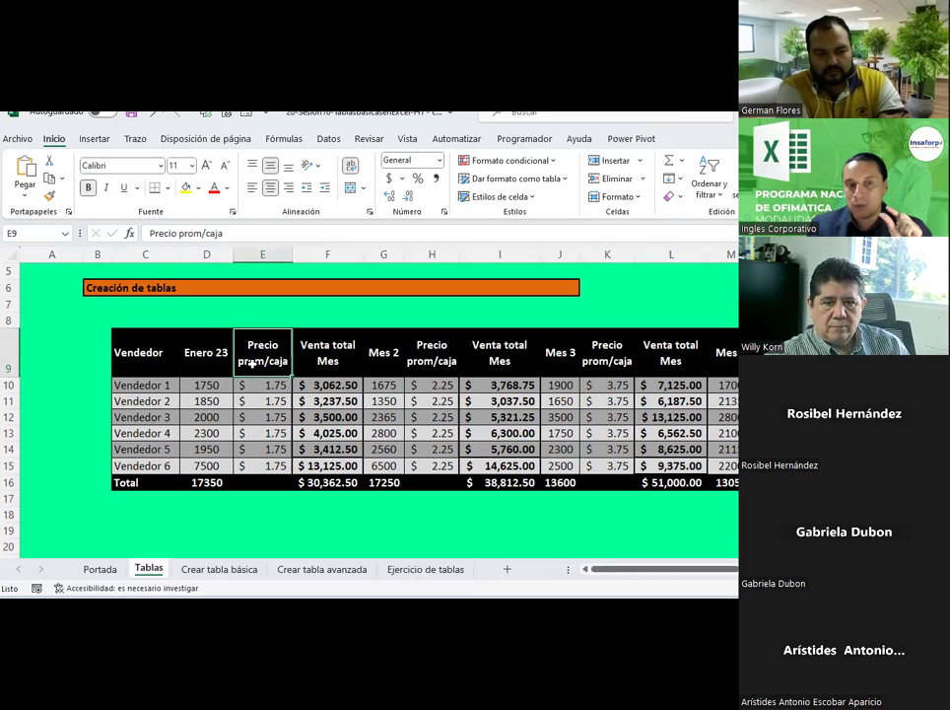
pyautogui.click(310, 352)
pyautogui.click(389, 357)
pyautogui.click(258, 355)
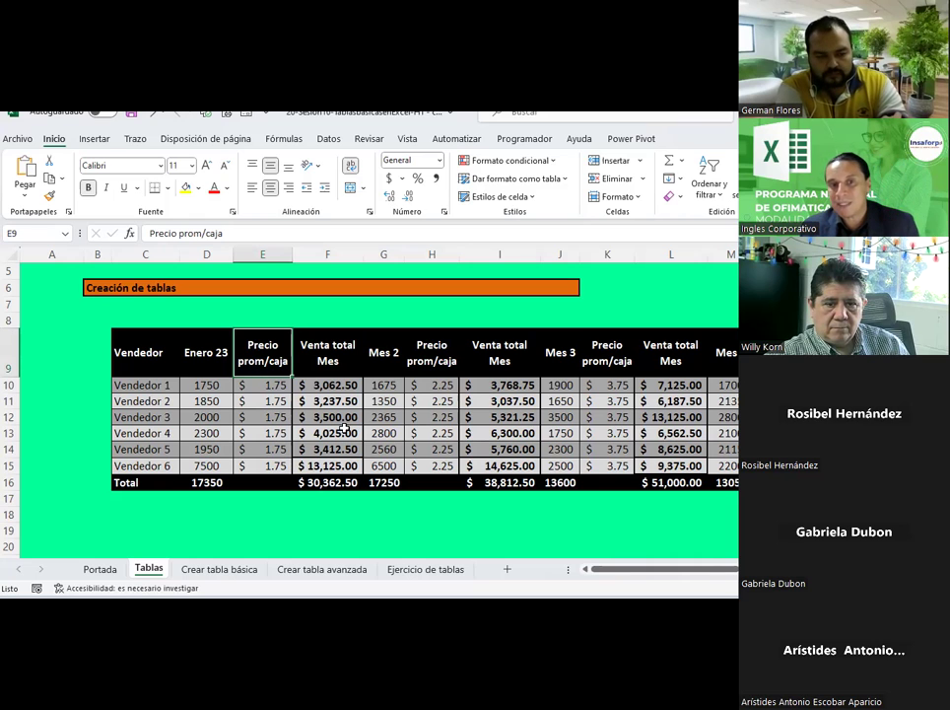
pyautogui.hotkey('ctrl', 'Right')
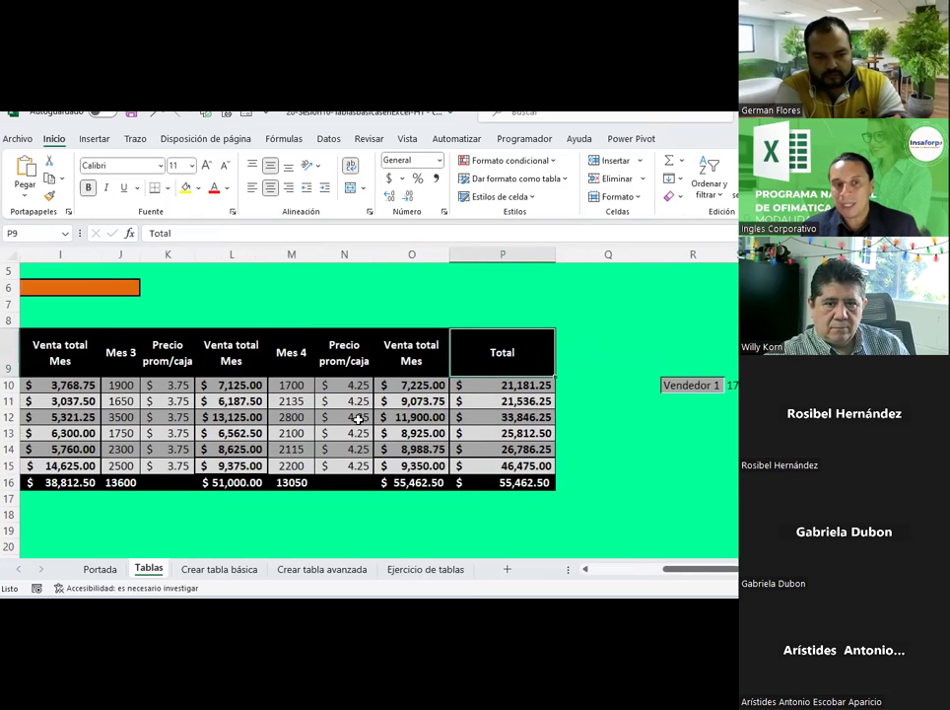
pyautogui.moveTo(647, 573); pyautogui.dragTo(577, 572)
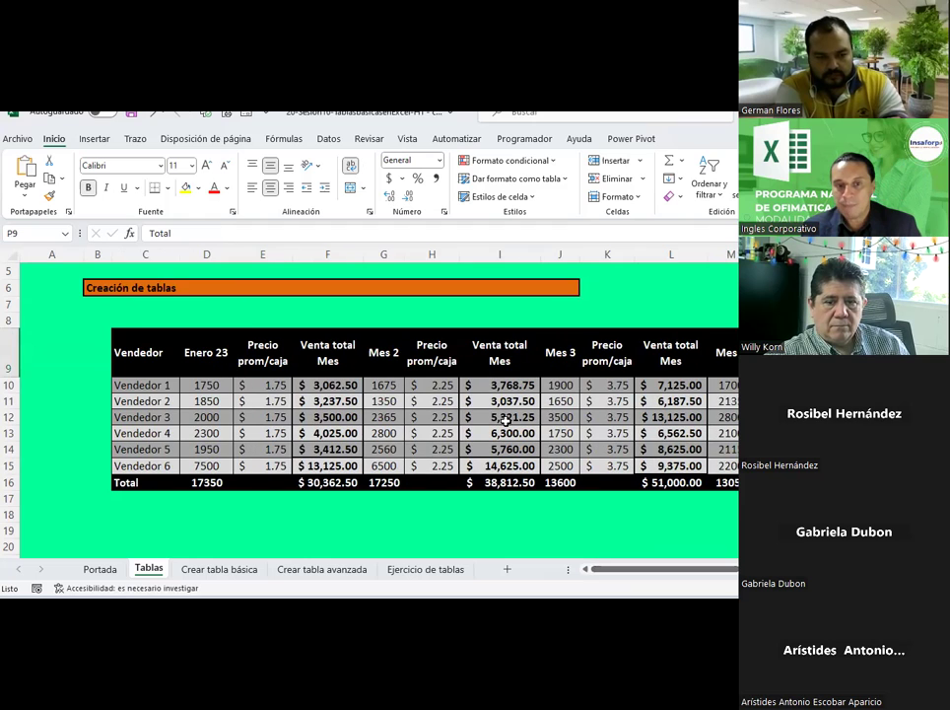
pyautogui.click(450, 353)
pyautogui.click(272, 239)
pyautogui.write('2')
pyautogui.click(338, 445)
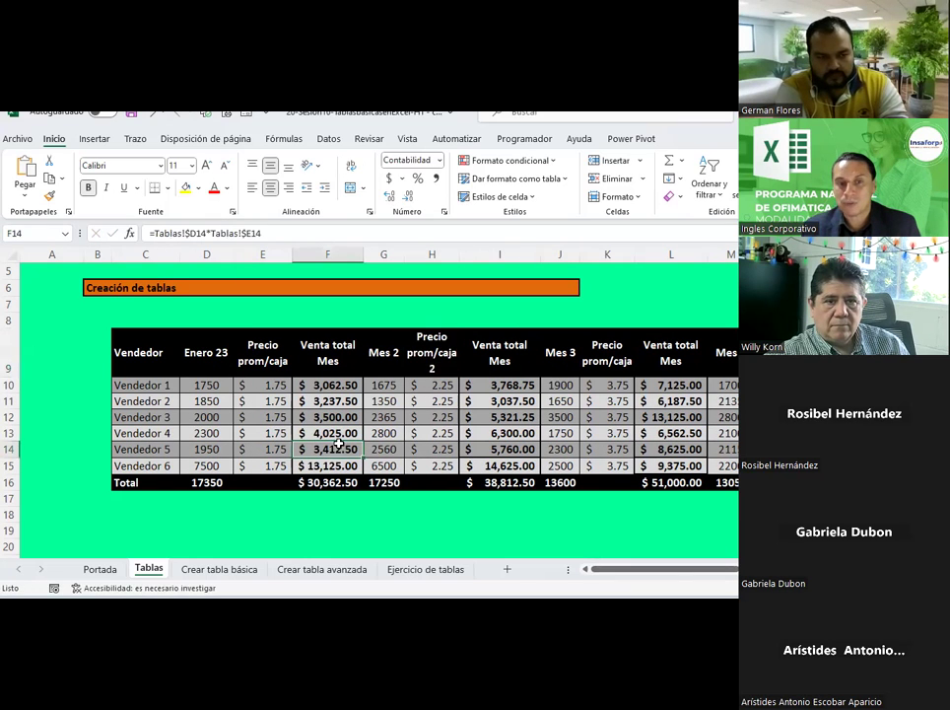
pyautogui.click(600, 362)
pyautogui.press('F2')
pyautogui.write('3')
pyautogui.press('Return')
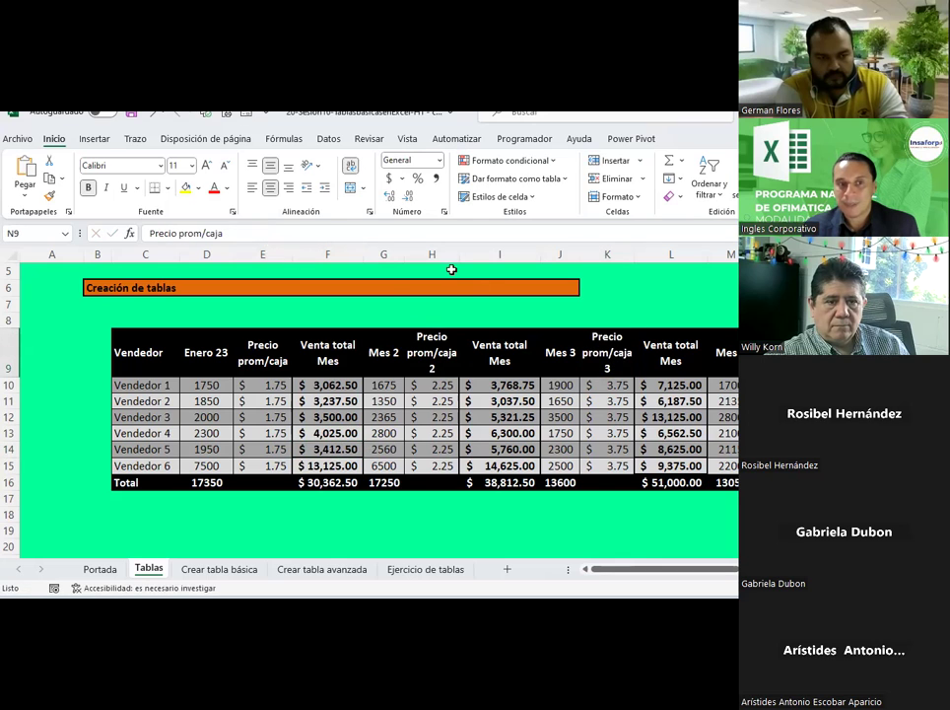
pyautogui.write('4')
pyautogui.click(421, 423)
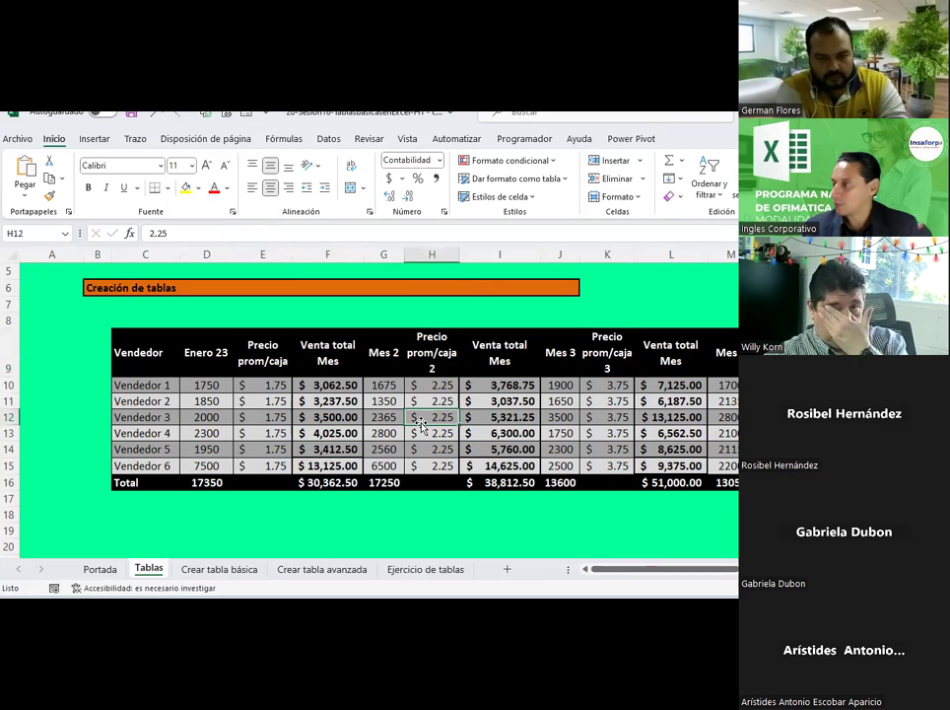
pyautogui.click(430, 347)
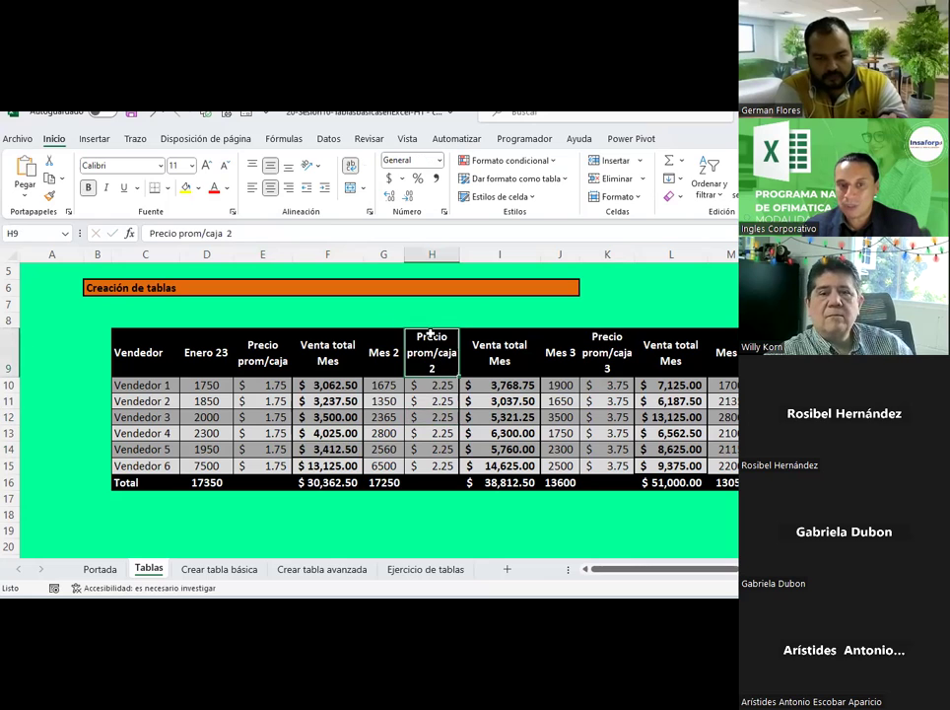
pyautogui.click(264, 345)
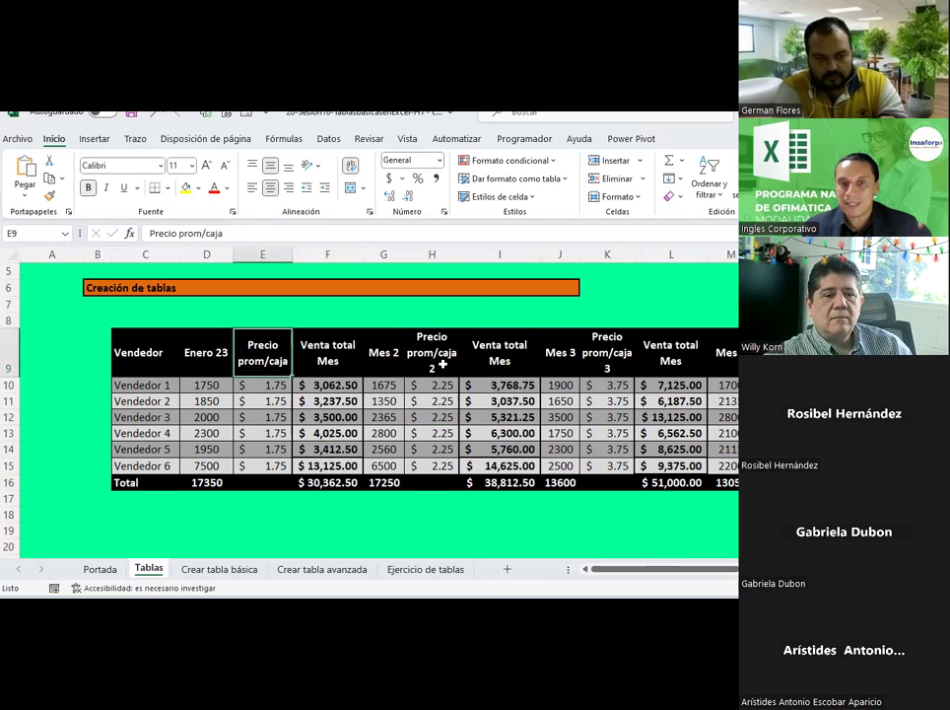
pyautogui.press('Right')
pyautogui.press('Right')
pyautogui.press('Right')
pyautogui.press('Right')
pyautogui.press('Right')
pyautogui.press('Right')
pyautogui.press('Right')
pyautogui.press('Right')
pyautogui.press('Right')
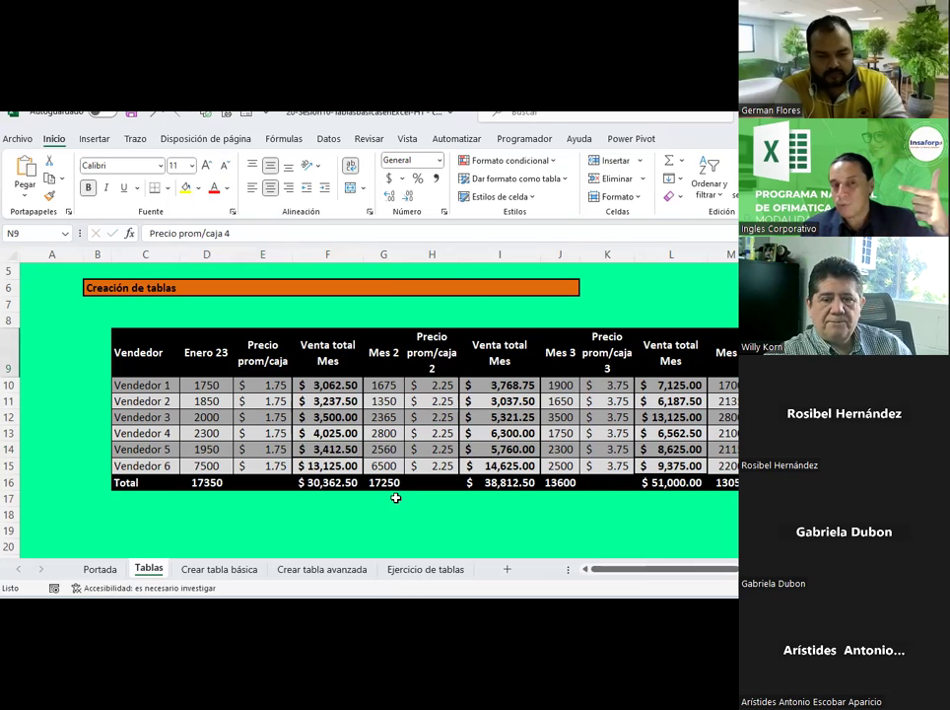
pyautogui.click(408, 341)
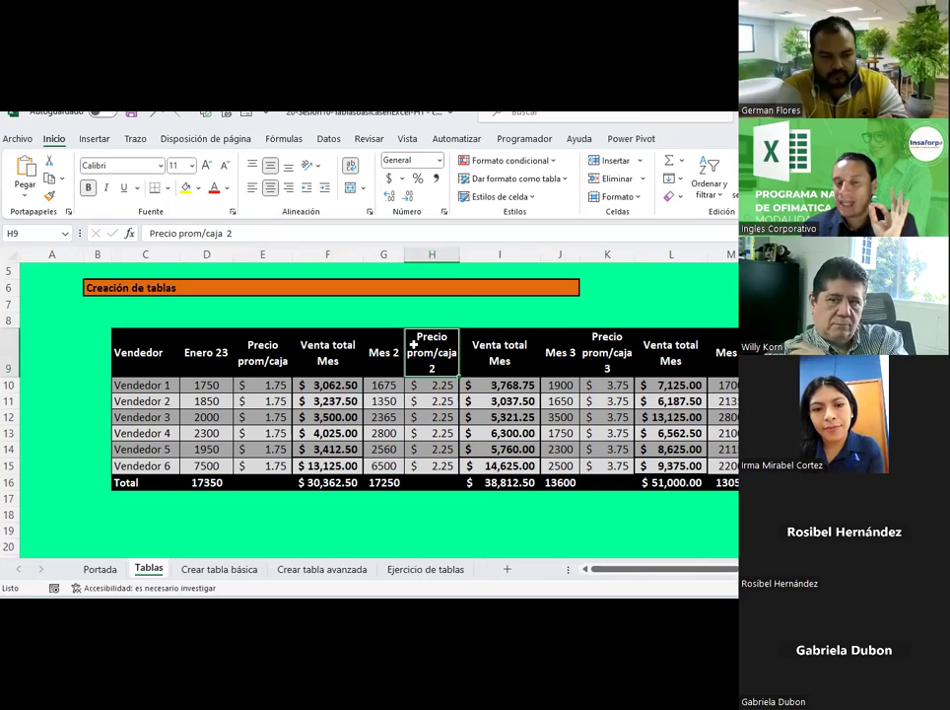
pyautogui.doubleClick(414, 344)
pyautogui.press('BackSpace')
pyautogui.press('BackSpace')
pyautogui.hotkey('ctrl', 'Return')
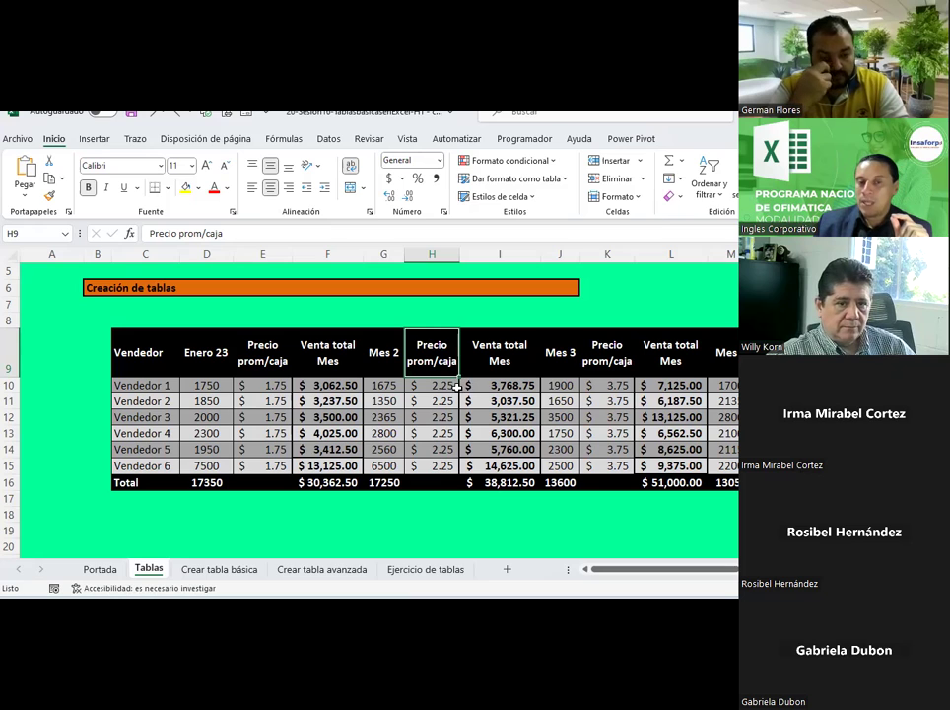
pyautogui.click(501, 383)
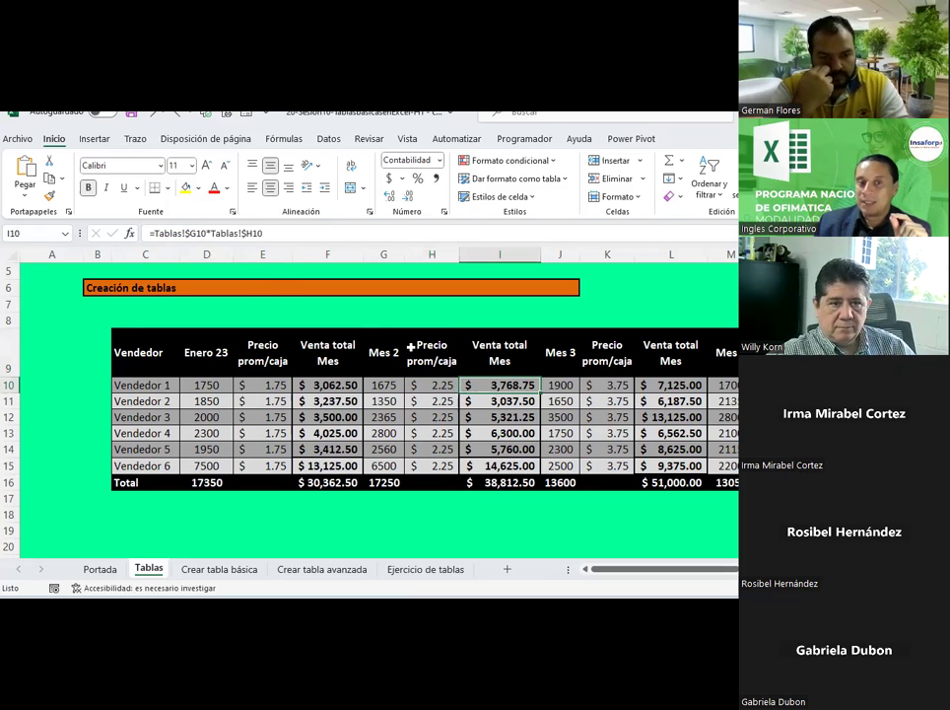
pyautogui.moveTo(384, 352); pyautogui.dragTo(503, 482)
pyautogui.moveTo(503, 482); pyautogui.dragTo(502, 482)
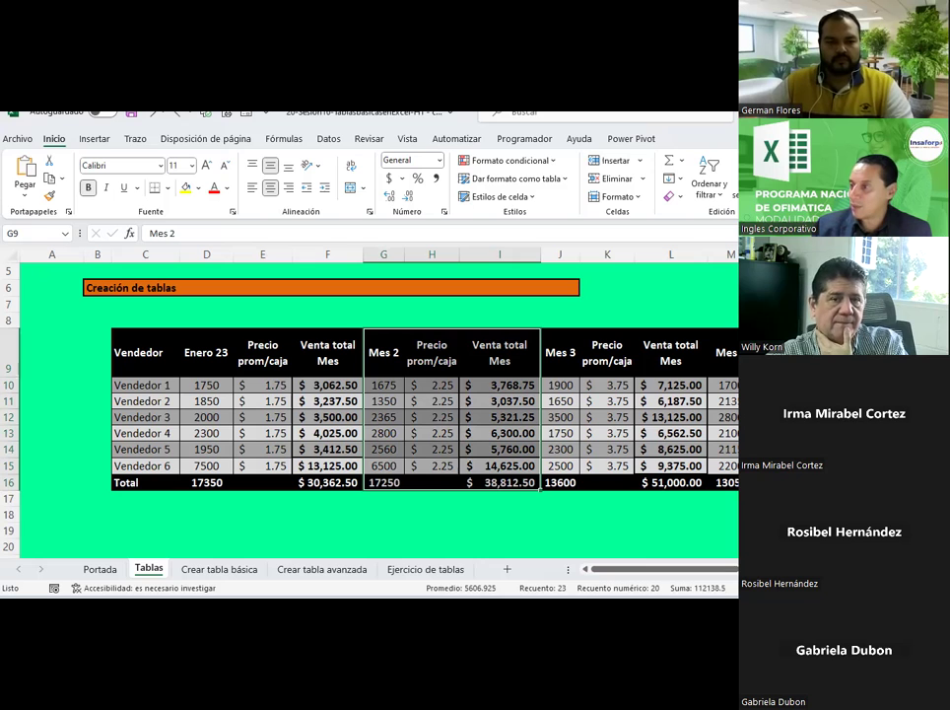
pyautogui.hotkey('alt', 'Tab')
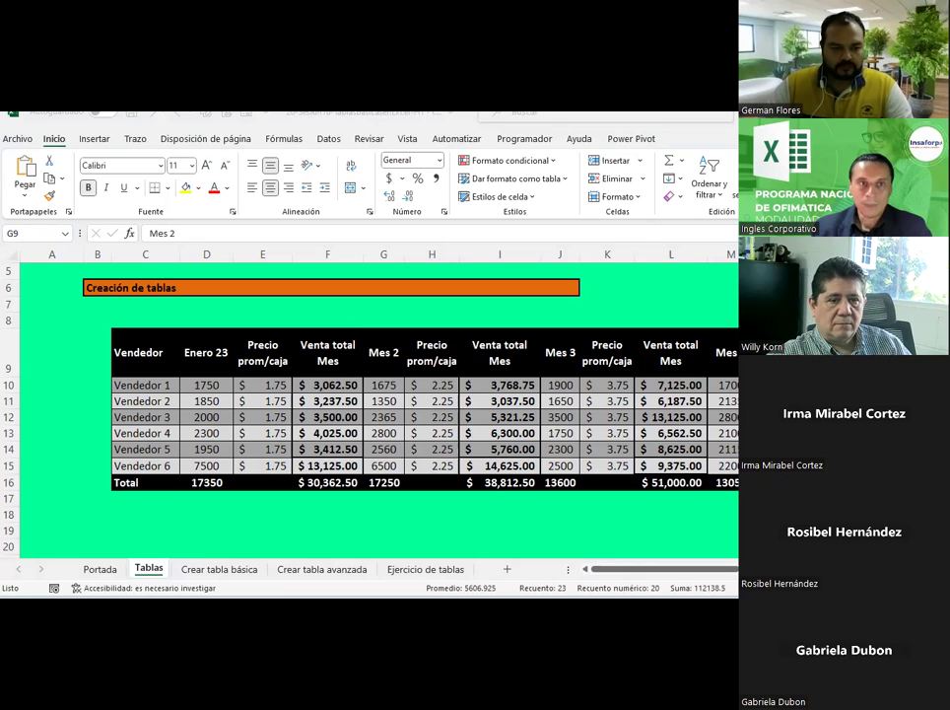
# Step: Inspect the first-month sales total and the first vendor's Total formulas without changing them
pyautogui.click(263, 401)
pyautogui.click(339, 418)
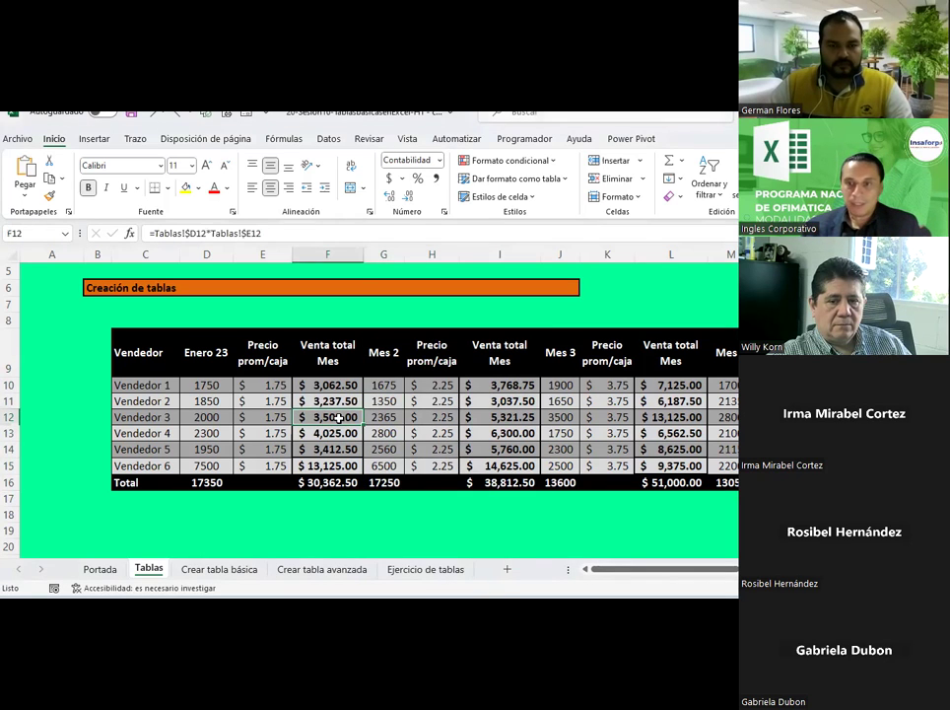
pyautogui.moveTo(661, 570); pyautogui.dragTo(726, 570)
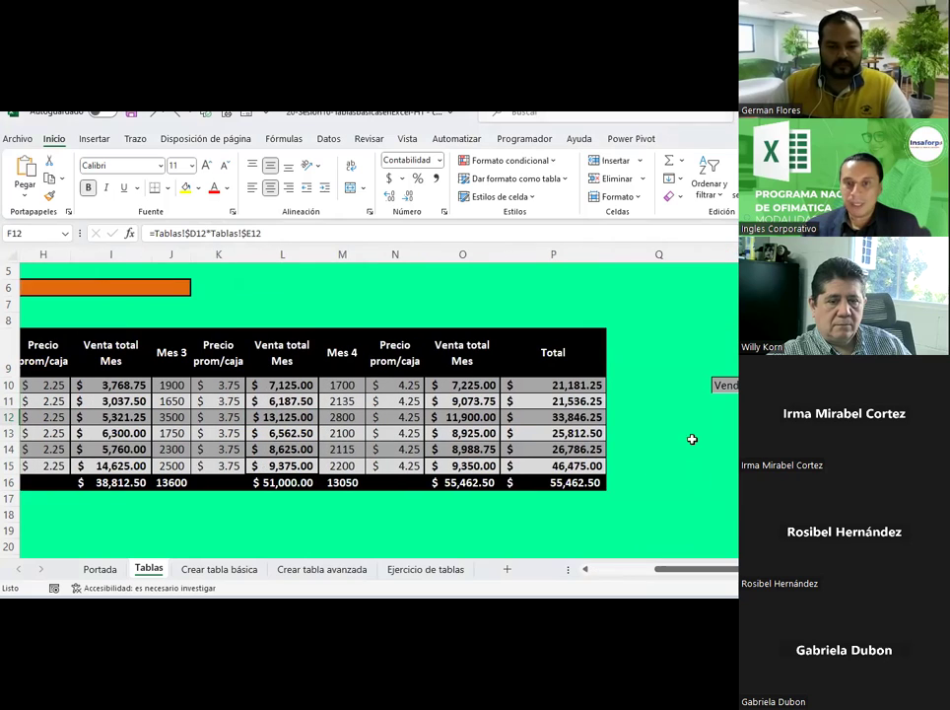
pyautogui.moveTo(622, 335); pyautogui.dragTo(624, 481)
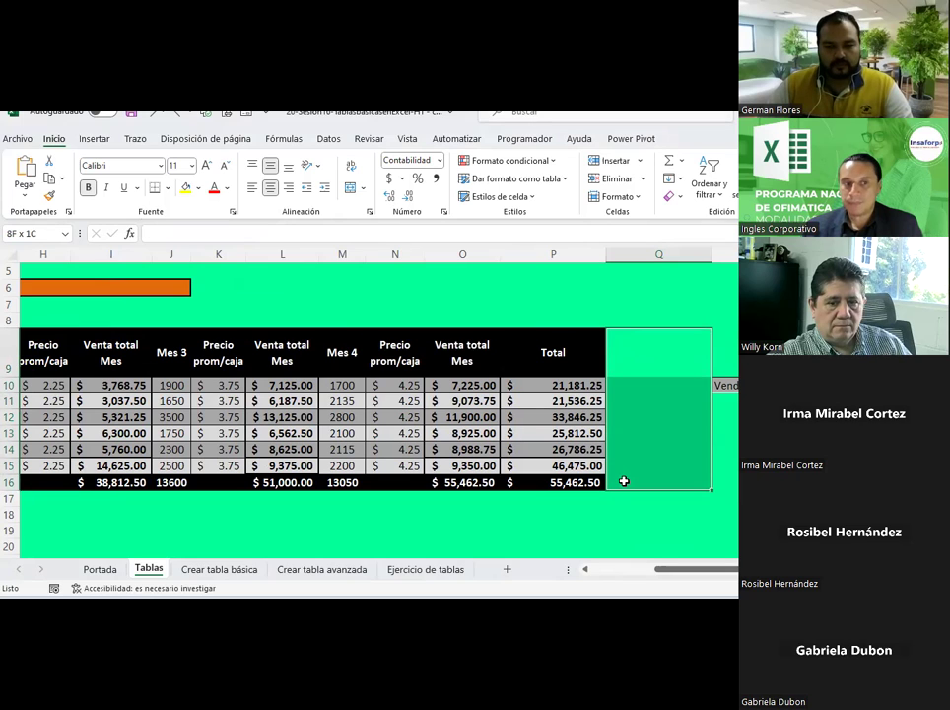
pyautogui.click(556, 386)
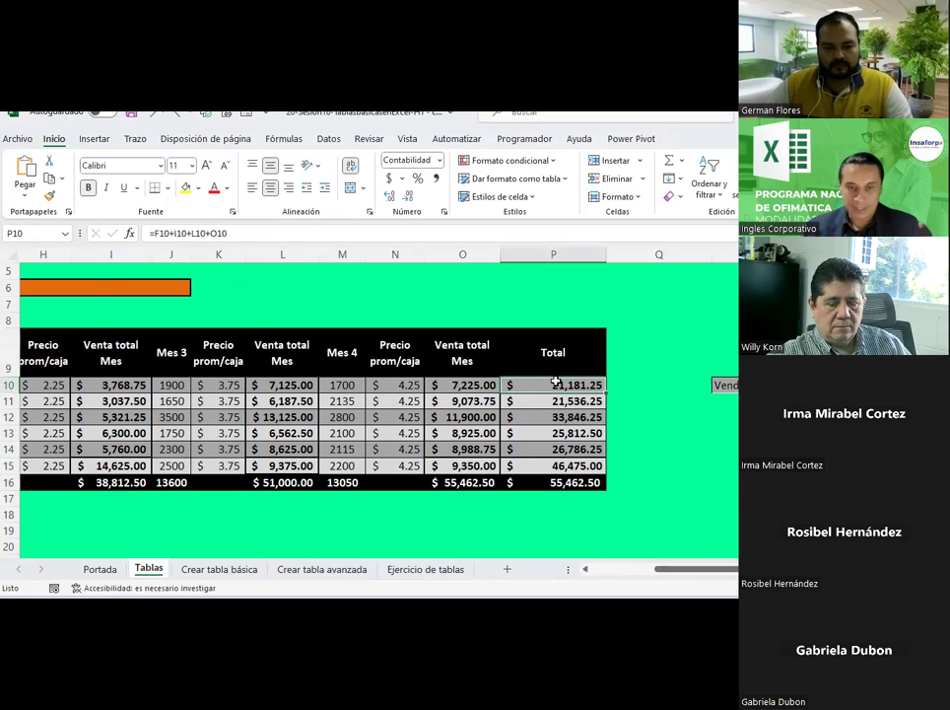
pyautogui.doubleClick(556, 385)
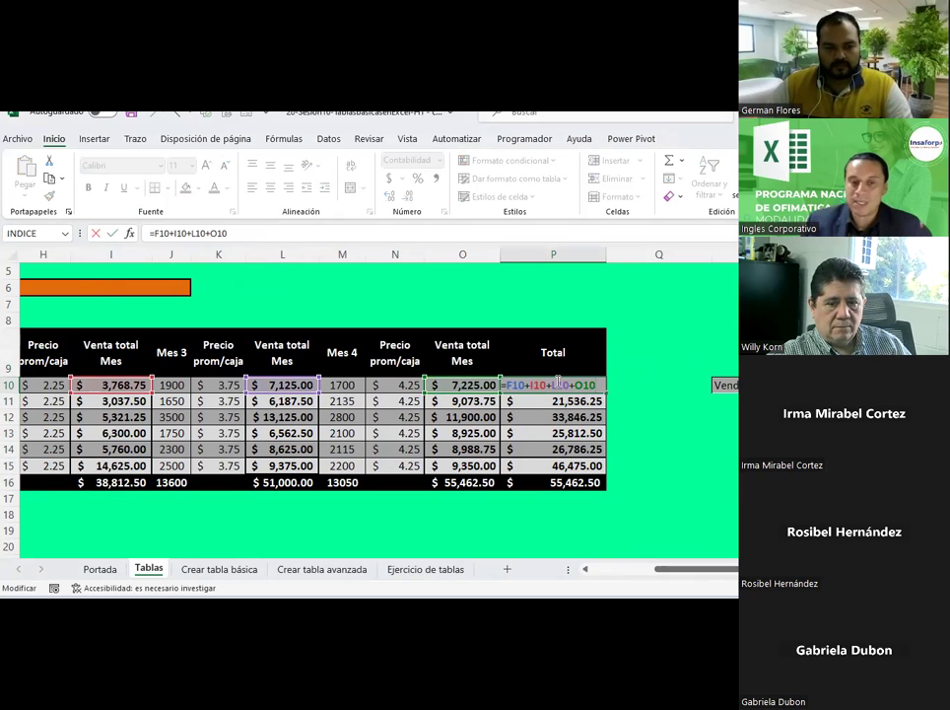
pyautogui.press('Escape')
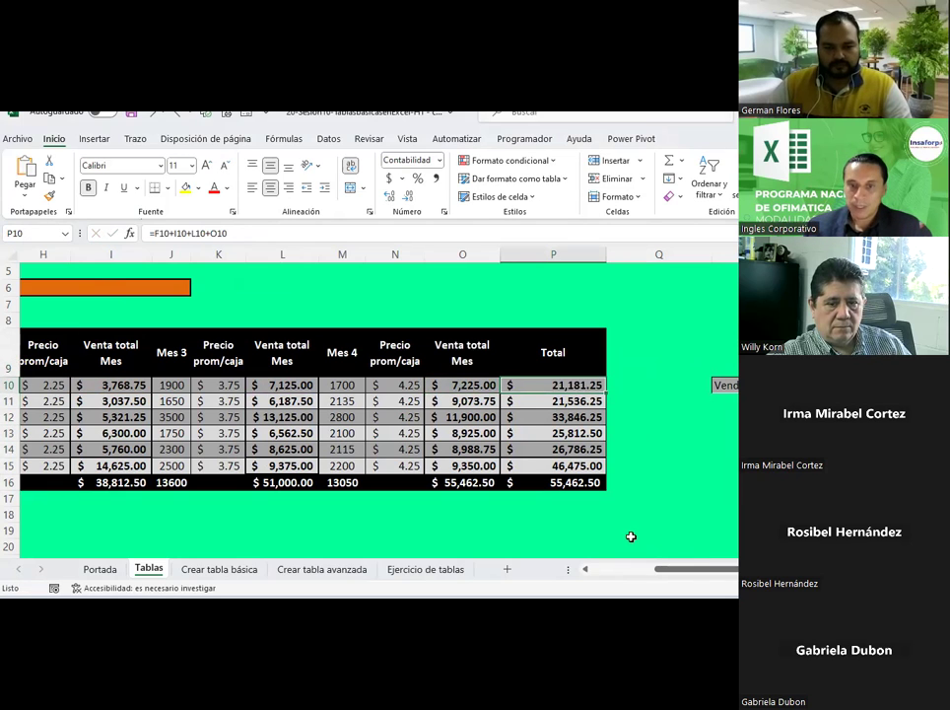
# Step: Copy the vendor table C9:P16 and go to the Crear tabla básica sheet
pyautogui.moveTo(581, 483); pyautogui.dragTo(49, 352)
pyautogui.moveTo(123, 351); pyautogui.dragTo(736, 483)
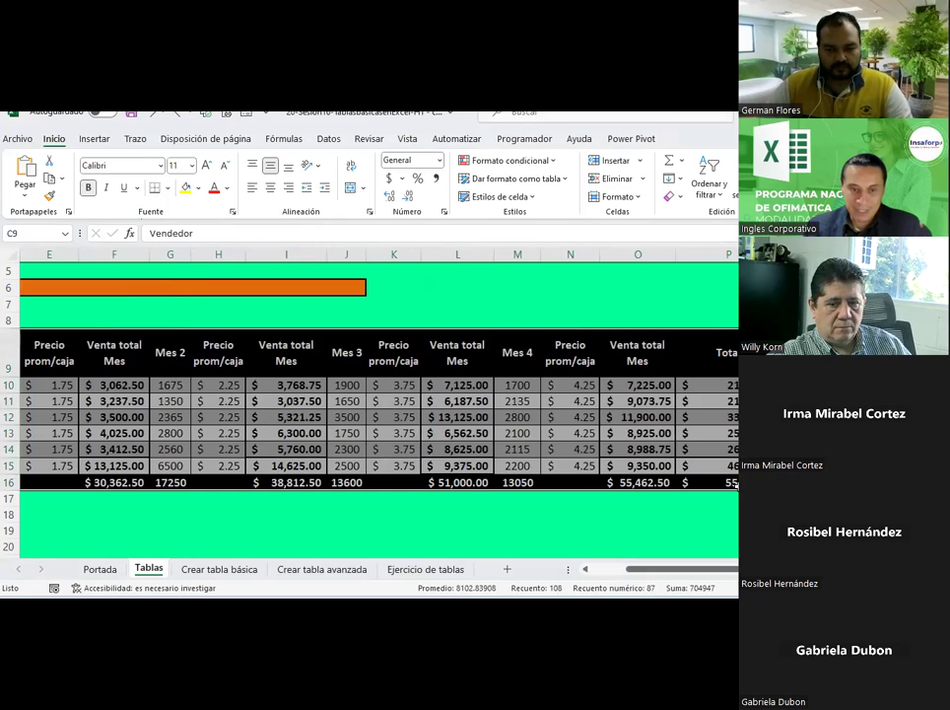
pyautogui.hotkey('ctrl', 'c')
pyautogui.click(229, 570)
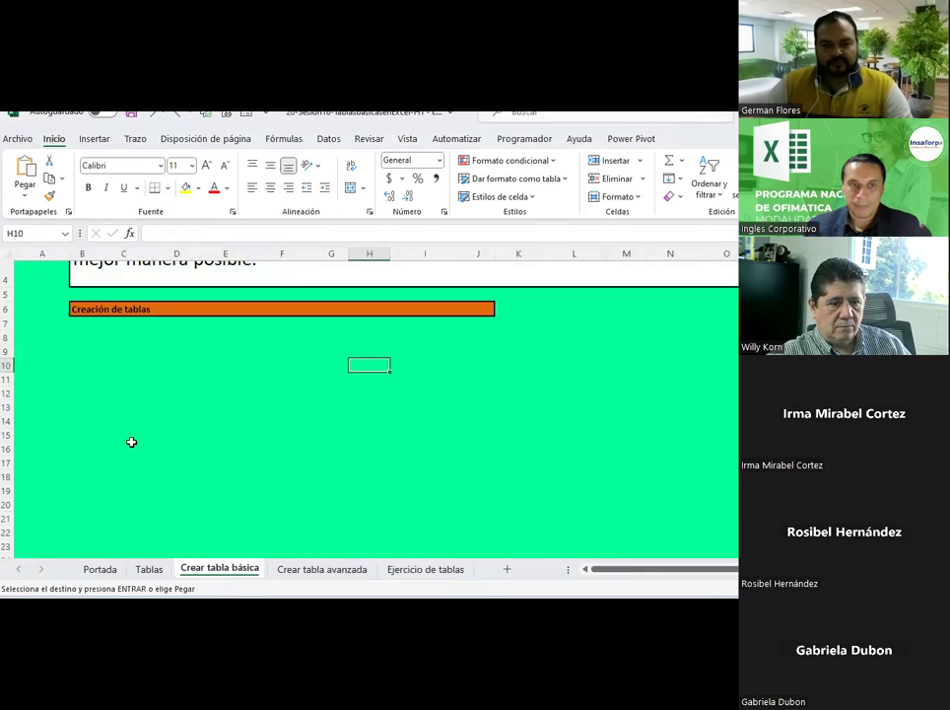
pyautogui.click(88, 364)
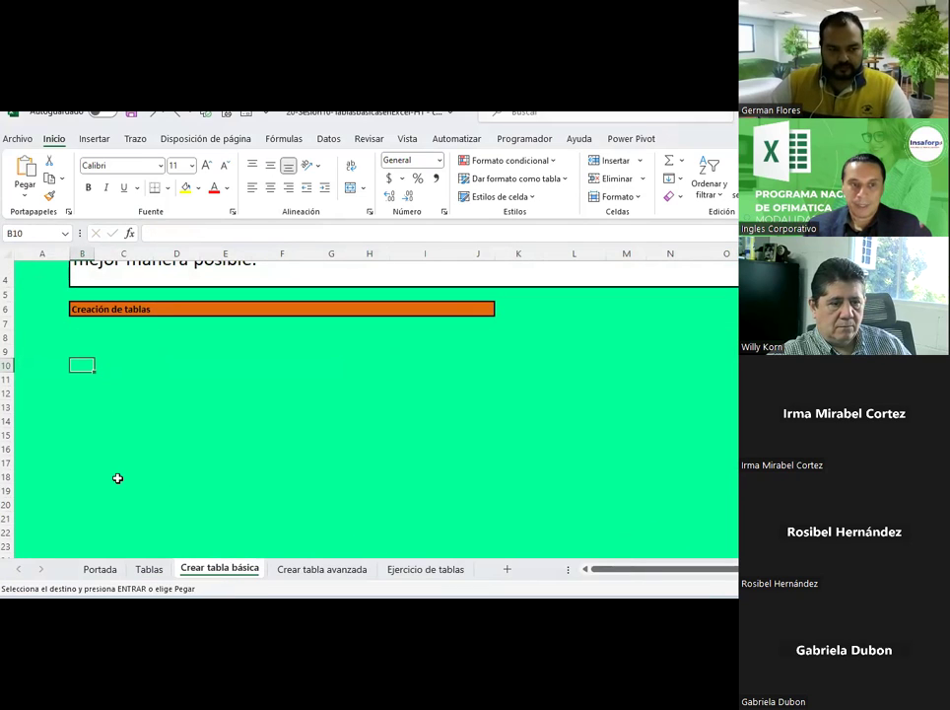
pyautogui.scroll(-1, 117, 481)
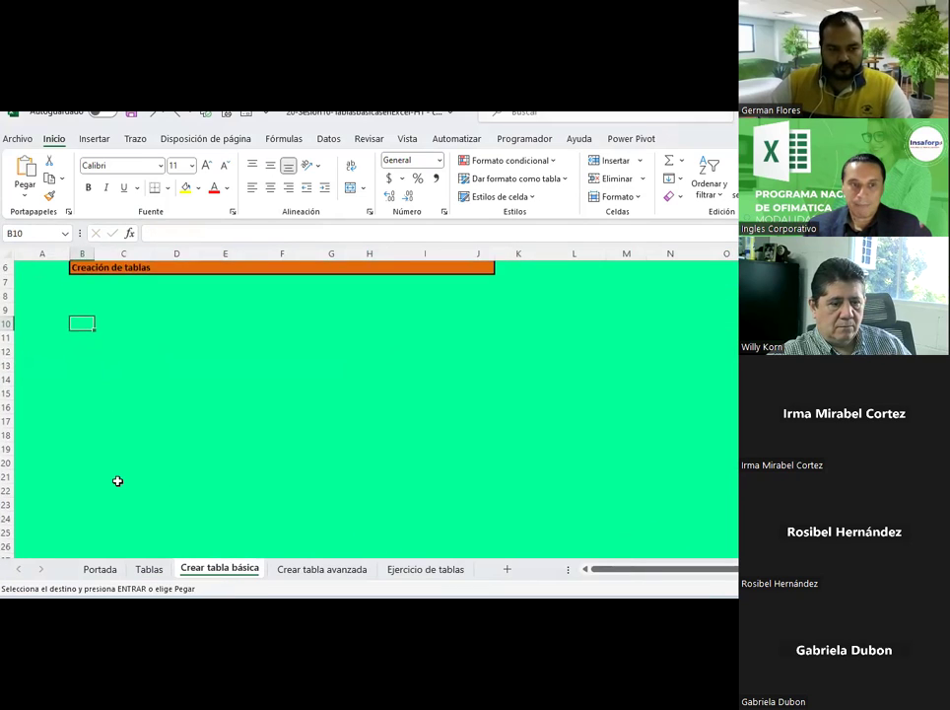
pyautogui.click(25, 194)
pyautogui.click(65, 343)
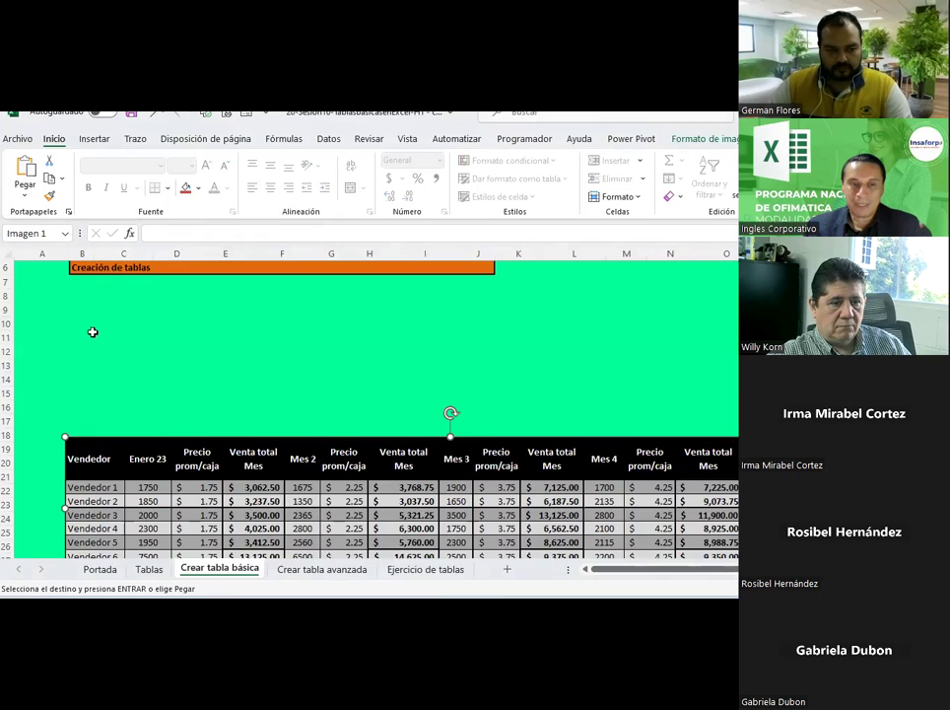
pyautogui.scroll(-1, 91, 330)
pyautogui.scroll(2, 199, 363)
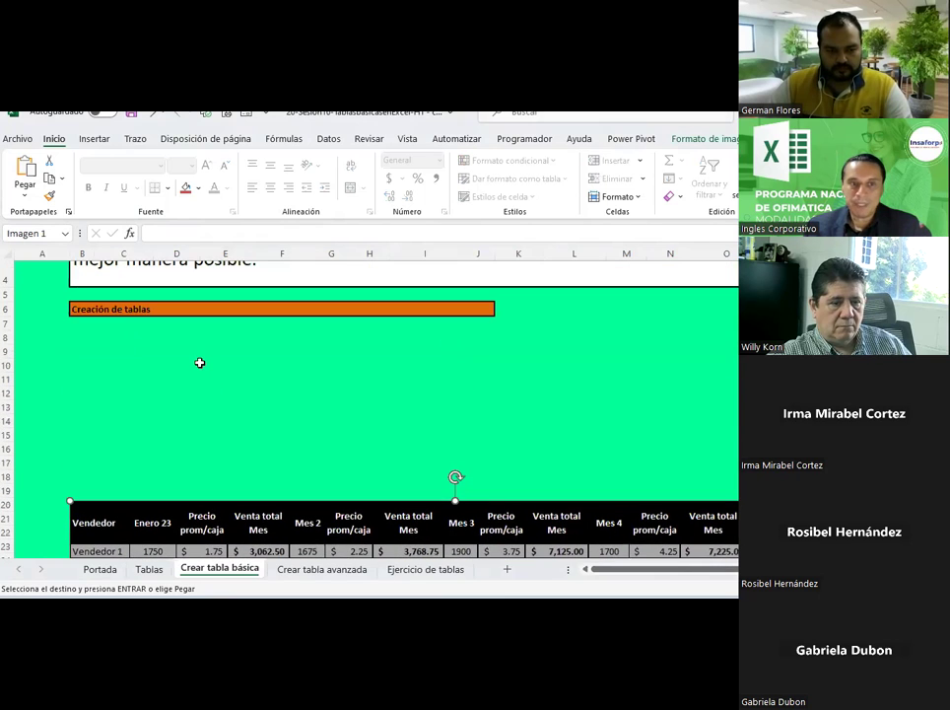
pyautogui.scroll(-1, 131, 374)
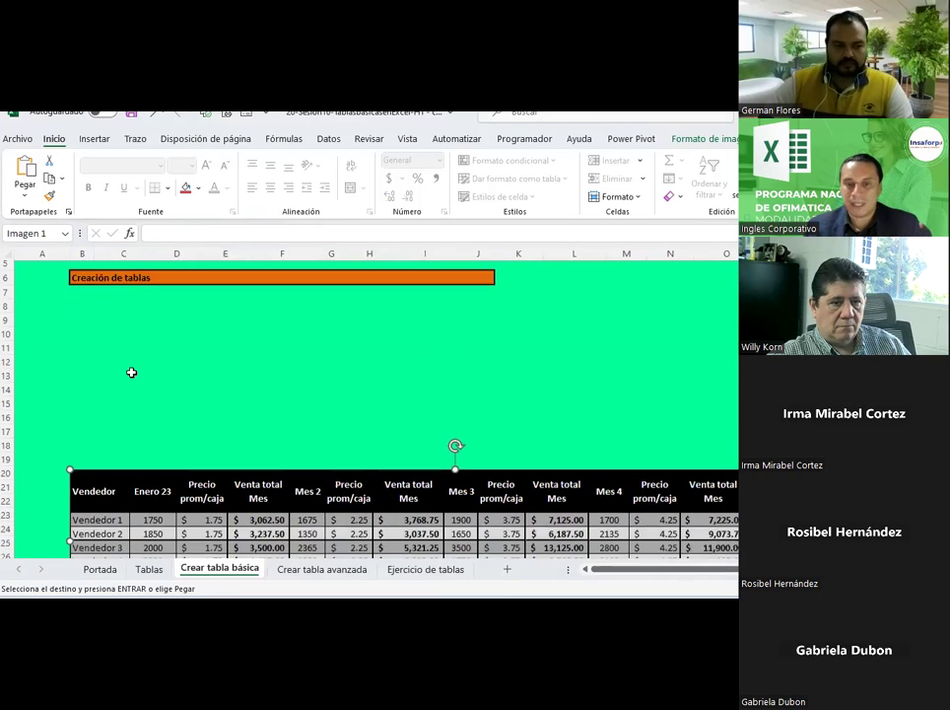
pyautogui.scroll(-2, 131, 372)
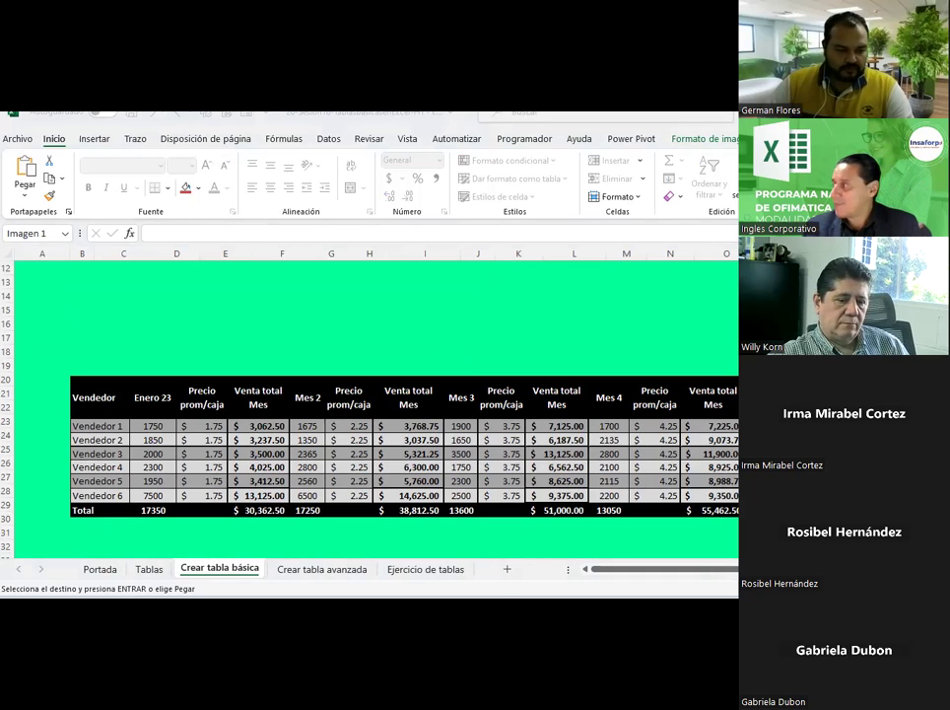
pyautogui.click(235, 341)
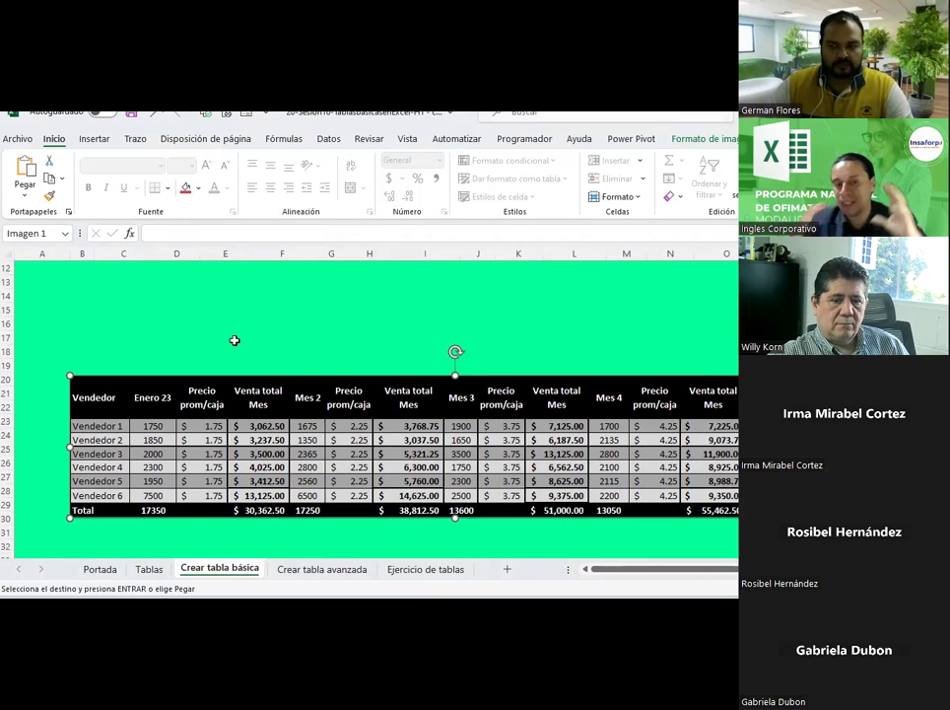
pyautogui.scroll(2, 237, 340)
pyautogui.scroll(-1, 242, 339)
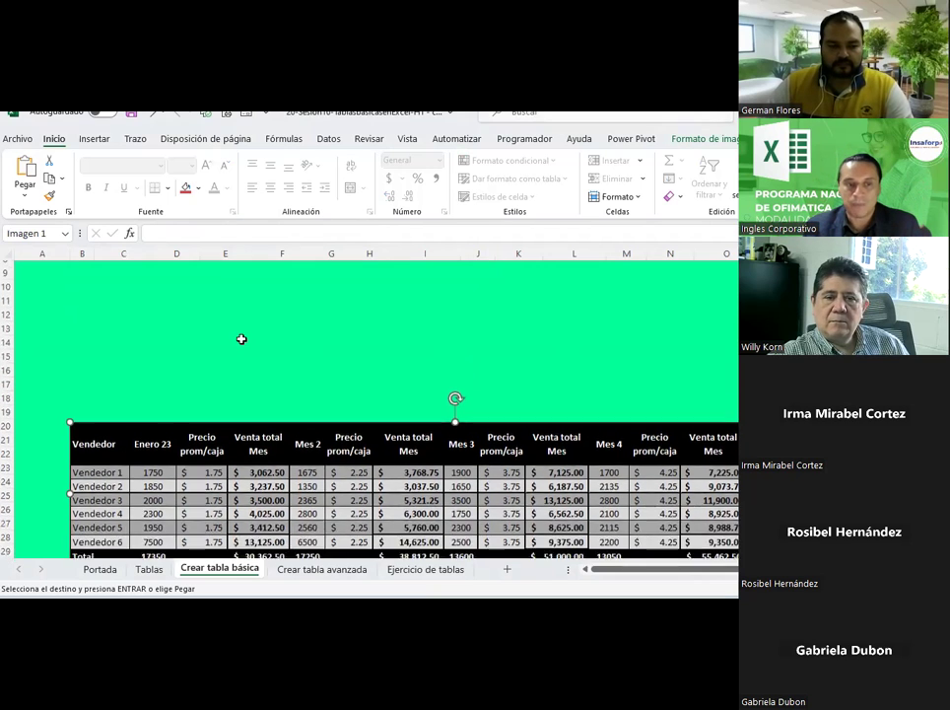
pyautogui.scroll(-1, 242, 340)
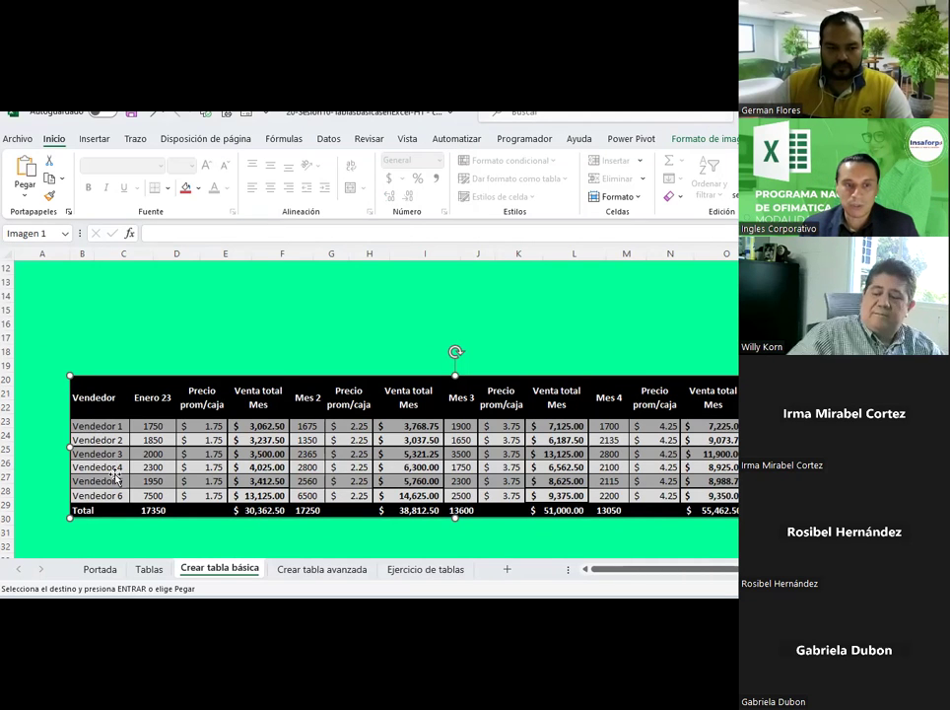
# Step: Give every cell of B9:O15 all borders and remove its green fill
pyautogui.scroll(2, 237, 322)
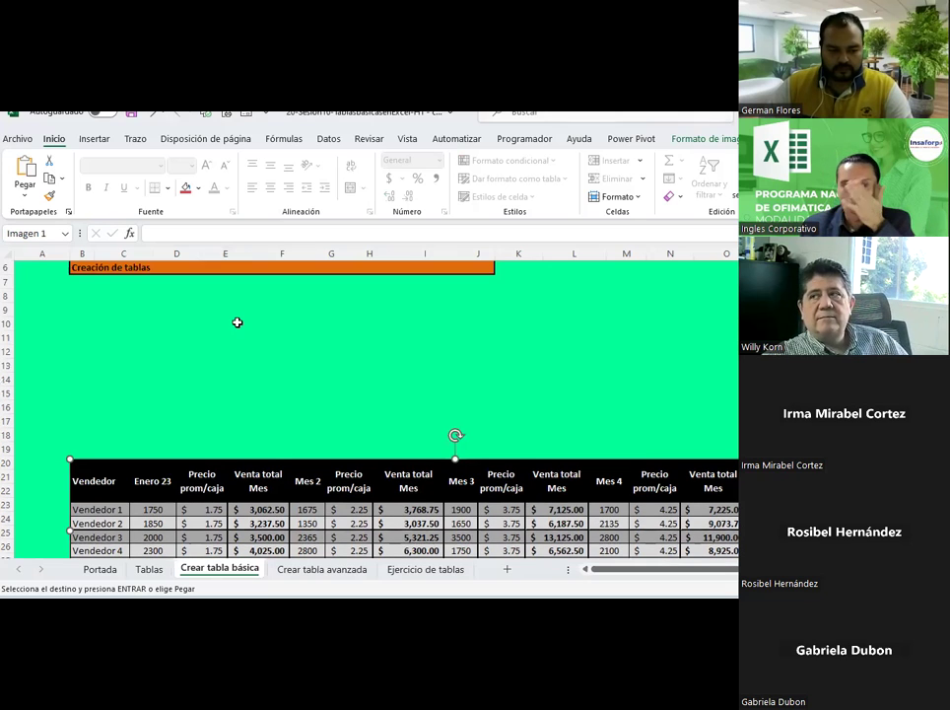
pyautogui.moveTo(81, 309); pyautogui.dragTo(726, 309)
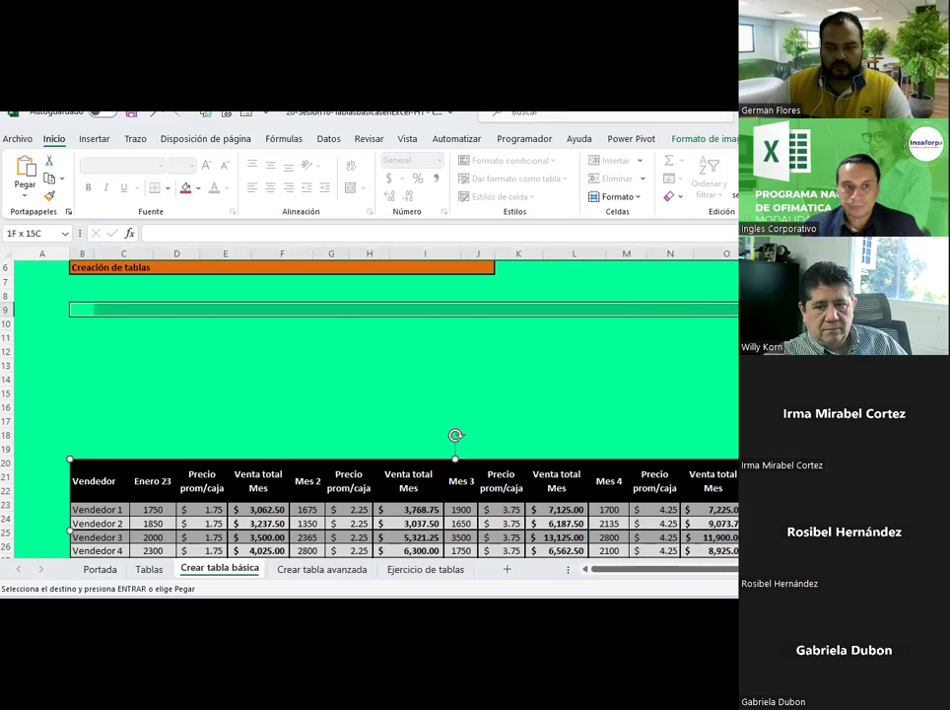
pyautogui.hotkey('shift', 'Down')
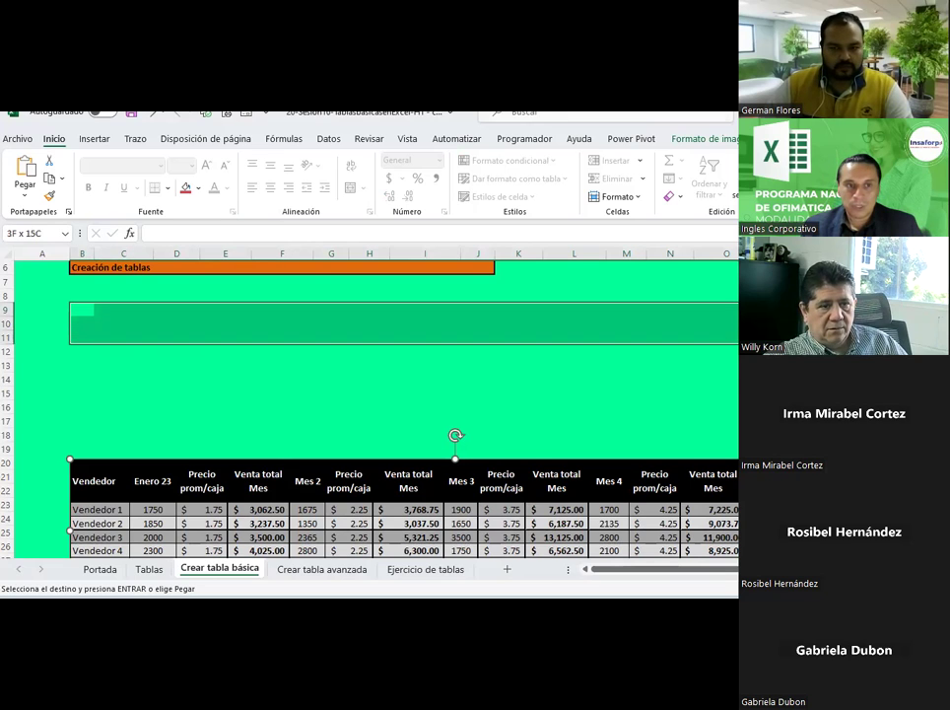
pyautogui.hotkey('shift', 'Down')
pyautogui.hotkey('shift', 'Down')
pyautogui.hotkey('shift', 'Down')
pyautogui.hotkey('shift', 'Down')
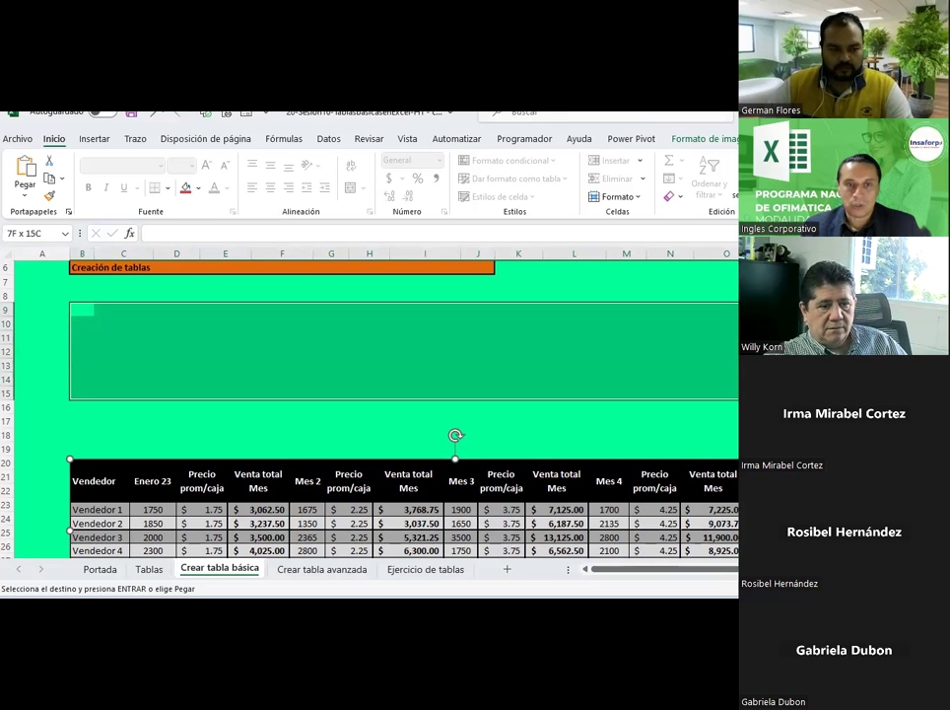
pyautogui.click(167, 188)
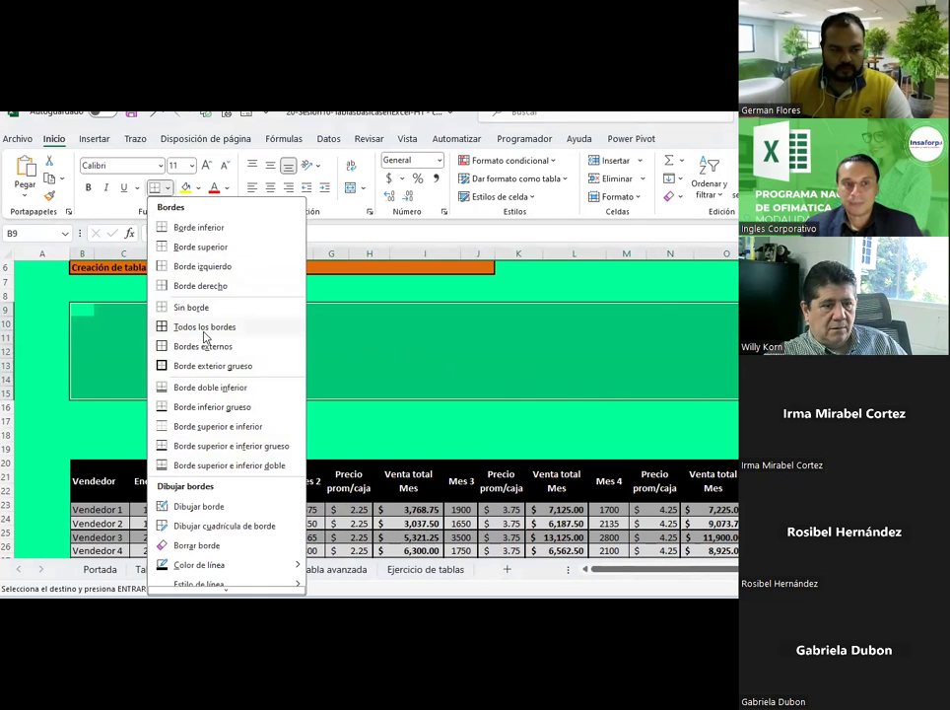
pyautogui.click(204, 328)
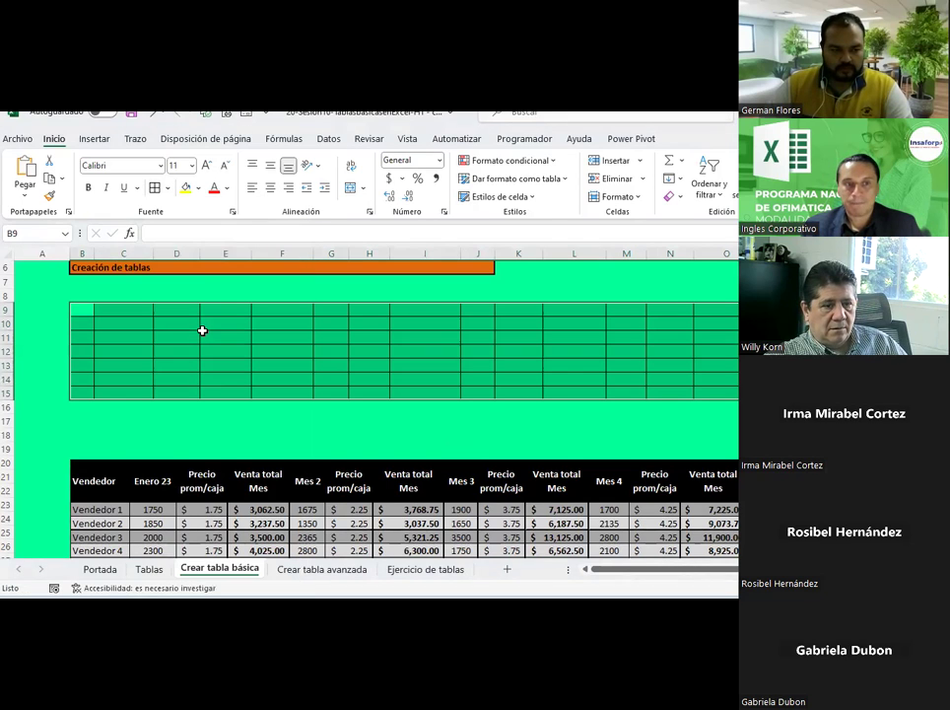
pyautogui.click(198, 188)
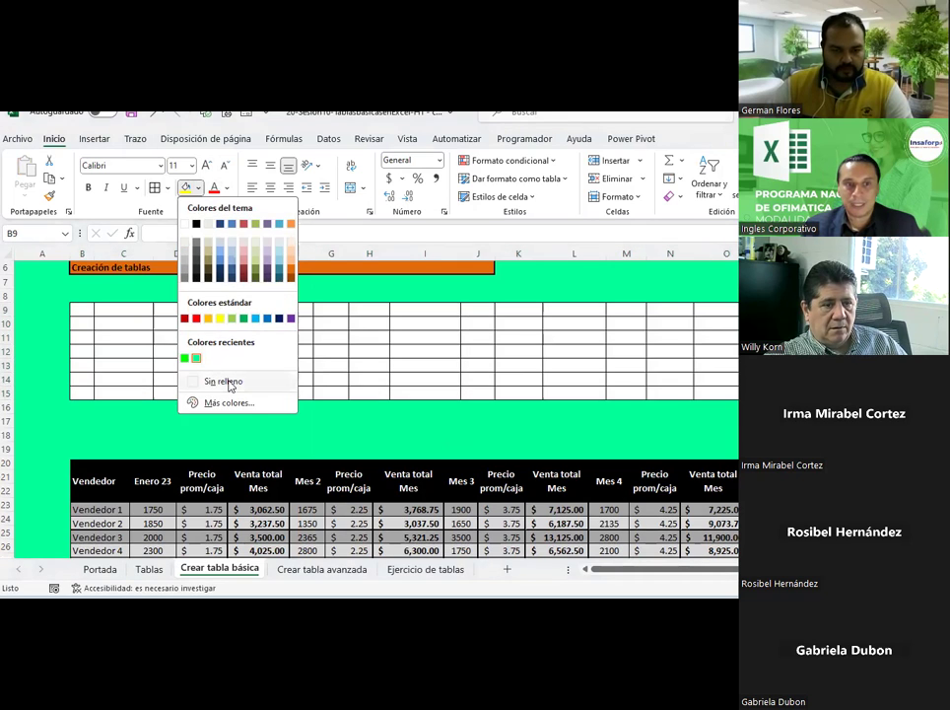
pyautogui.click(227, 381)
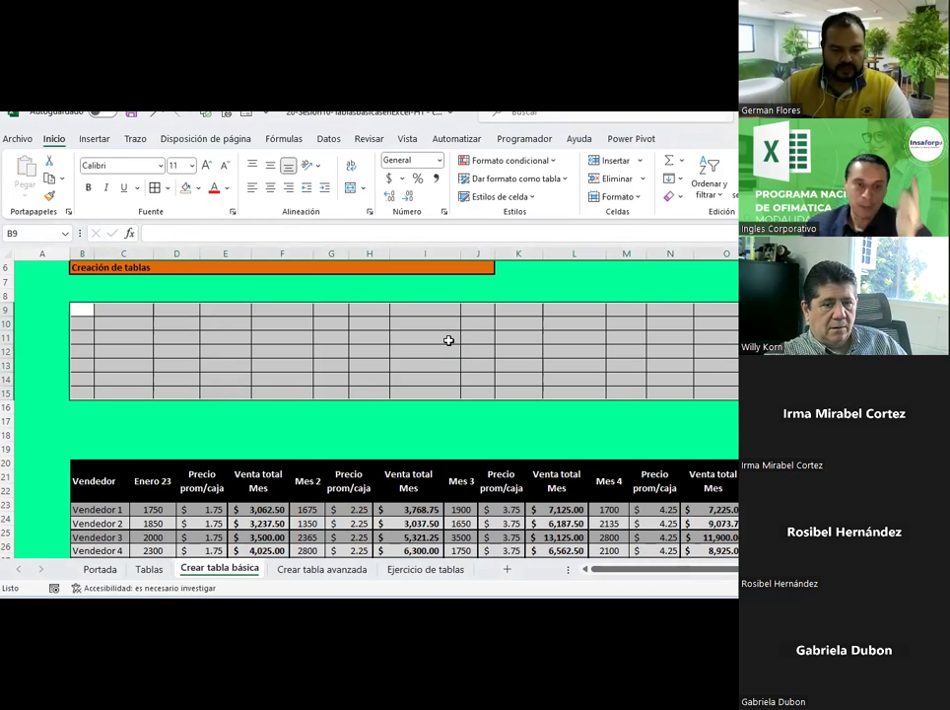
# Step: Widen column B of the new bordered grid
pyautogui.scroll(-1, 449, 340)
pyautogui.scroll(1, 449, 340)
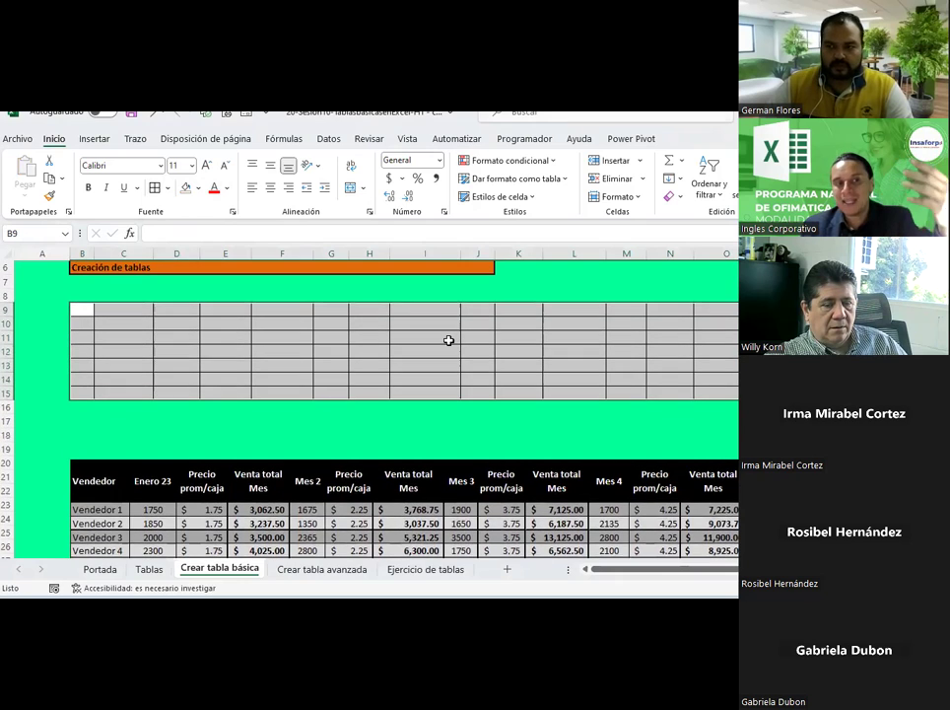
pyautogui.scroll(-1, 449, 340)
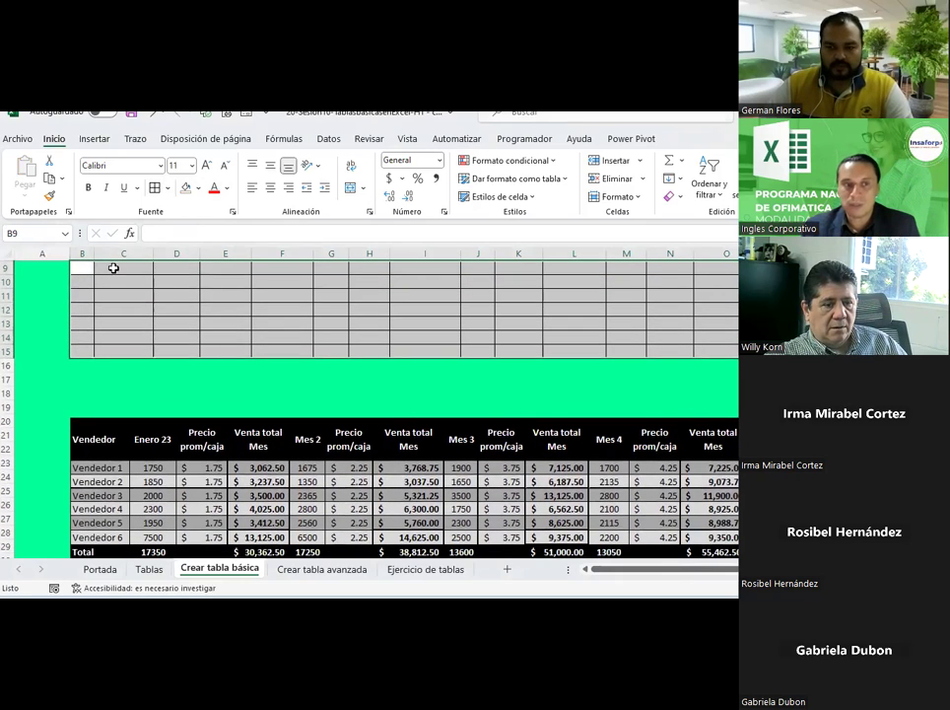
pyautogui.moveTo(95, 254); pyautogui.dragTo(145, 255)
# Step: Enter the headers Vendedor in B9 and Mes 1 in C9
pyautogui.click(103, 265)
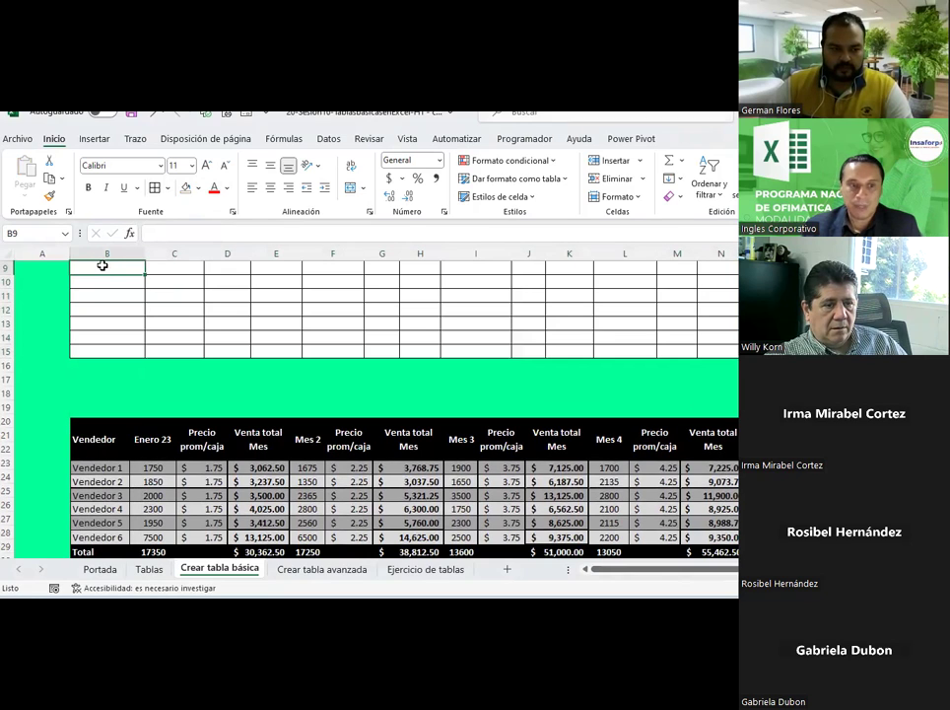
pyautogui.write('Vendedor')
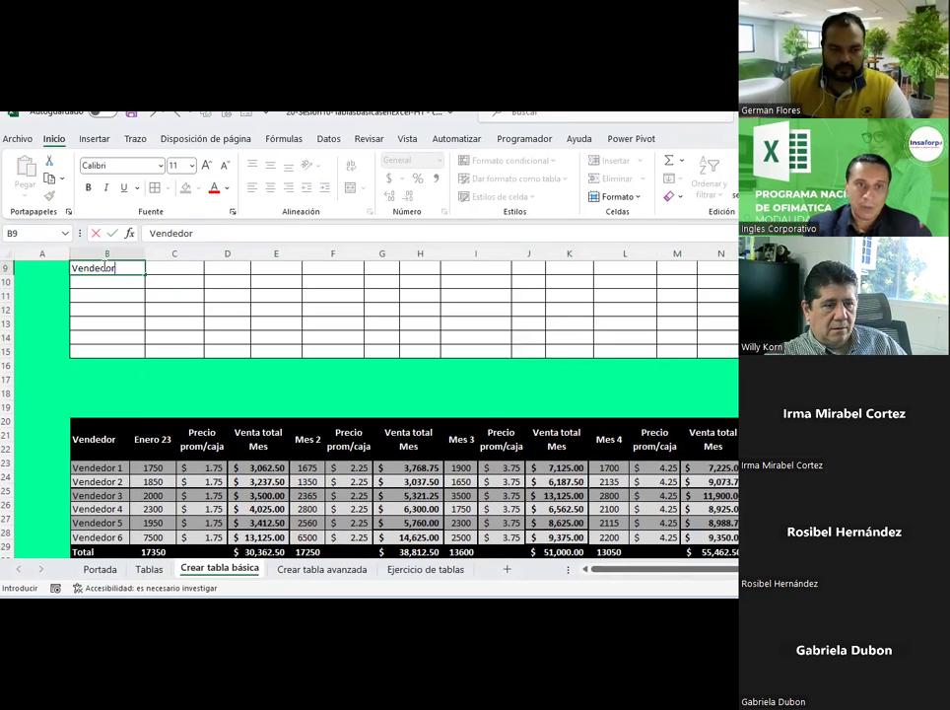
pyautogui.press('Tab')
pyautogui.write('M')
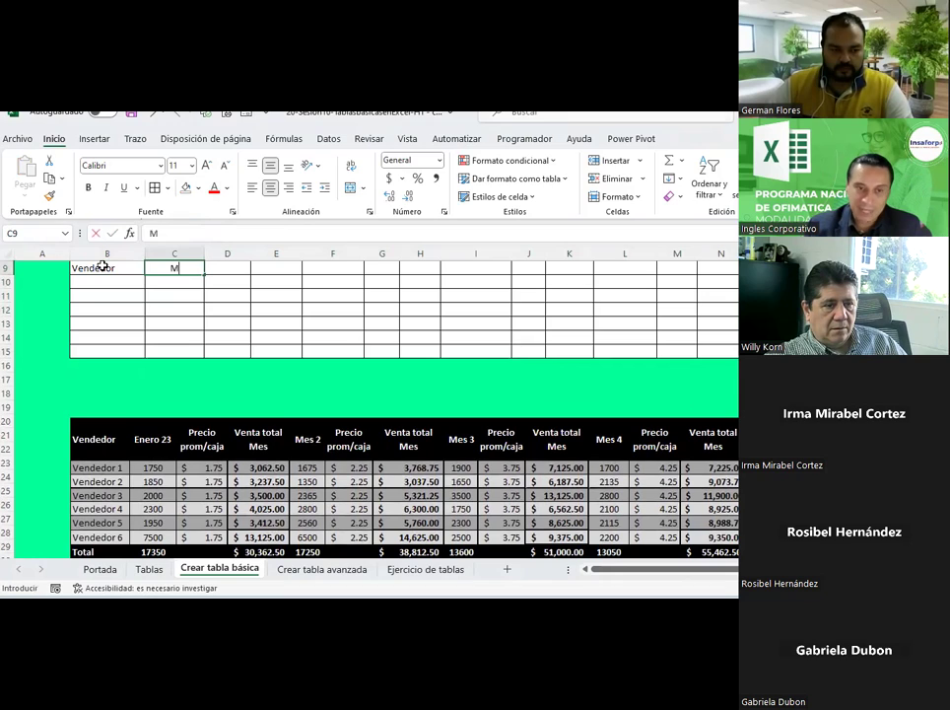
pyautogui.press('Return')
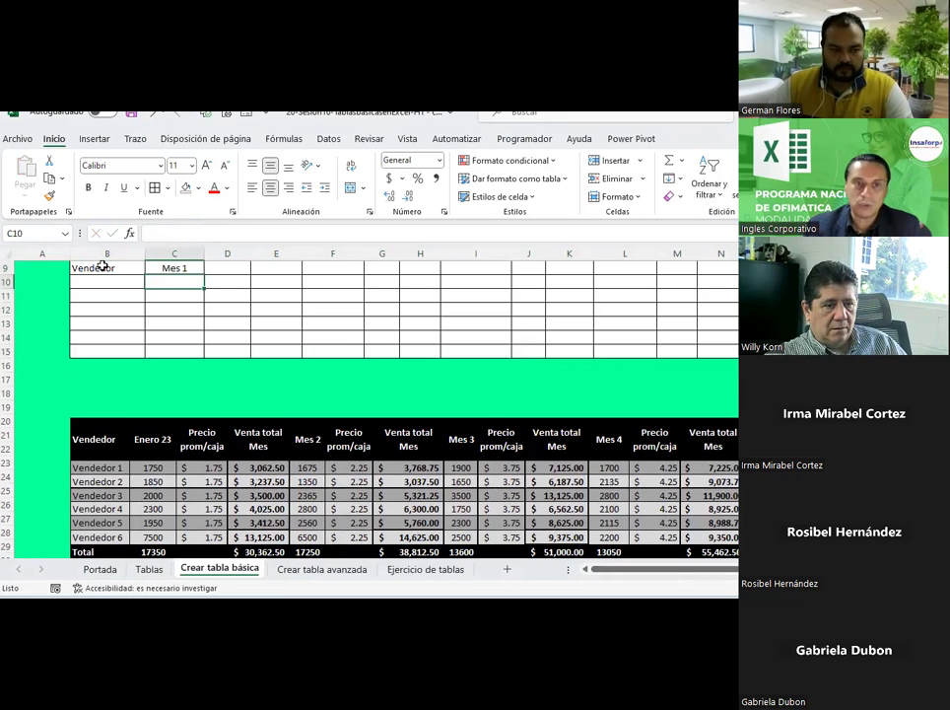
# Step: Enter 'Precio prom / Caja' in D9, correcting its typo in the formula bar
pyautogui.click(241, 269)
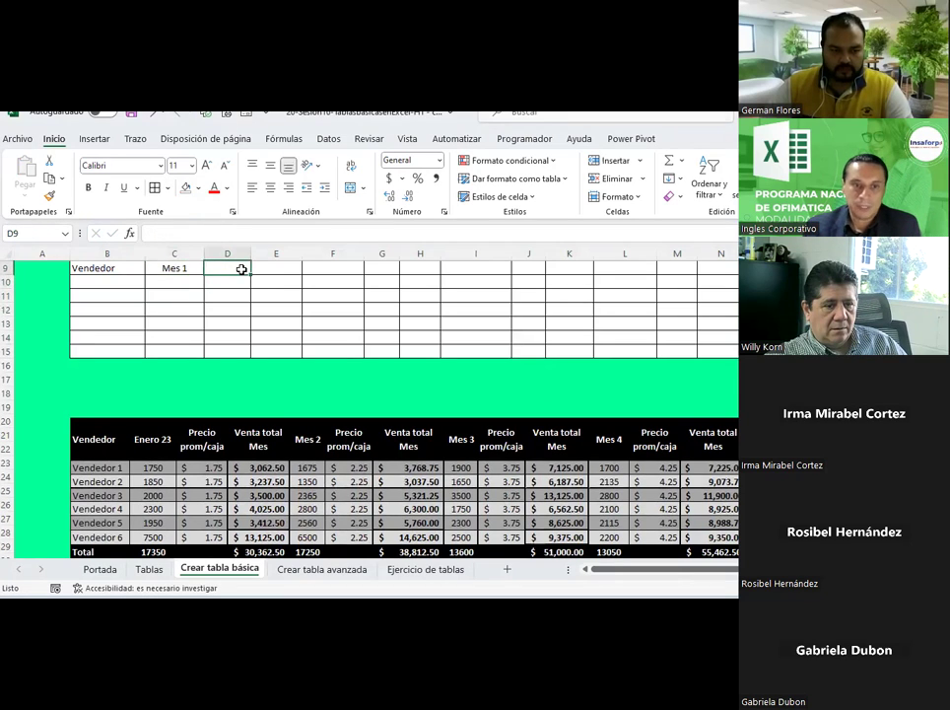
pyautogui.write('Precio prom 7 Caja')
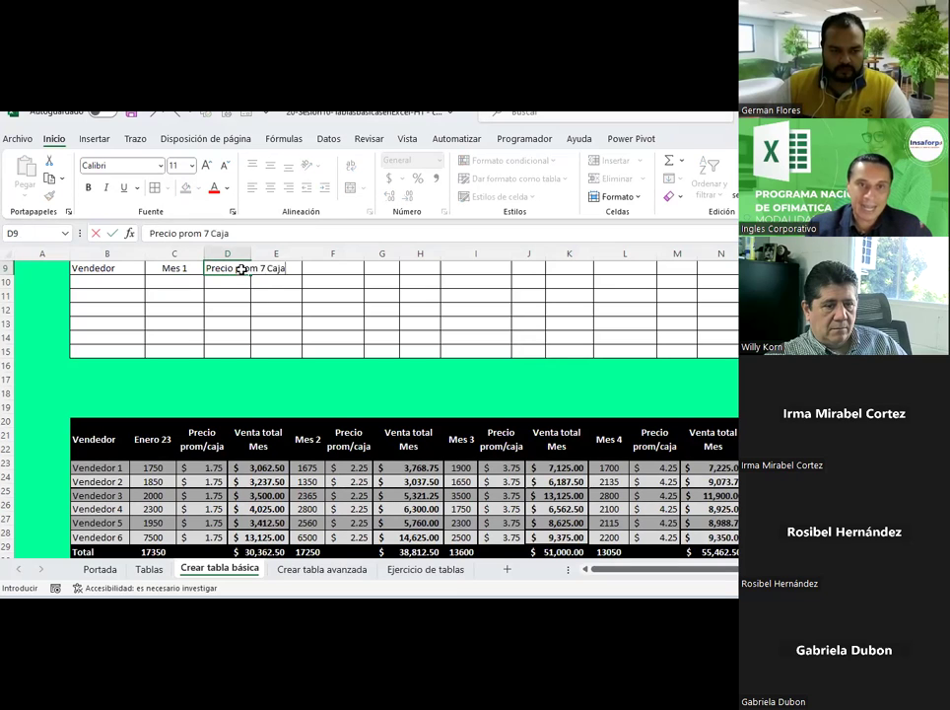
pyautogui.press('Return')
pyautogui.click(243, 269)
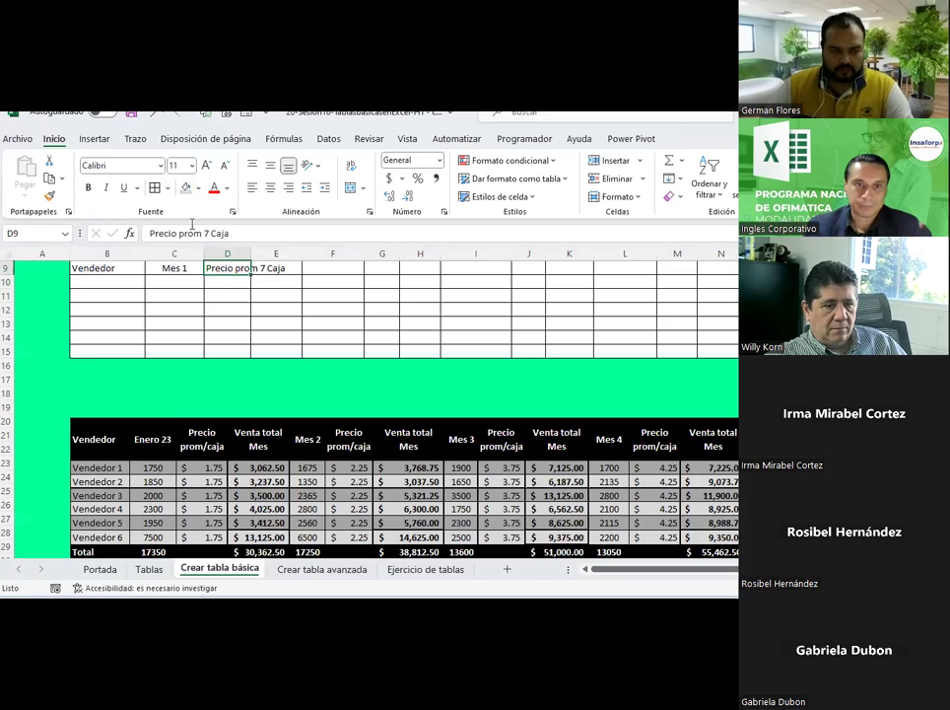
pyautogui.click(203, 233)
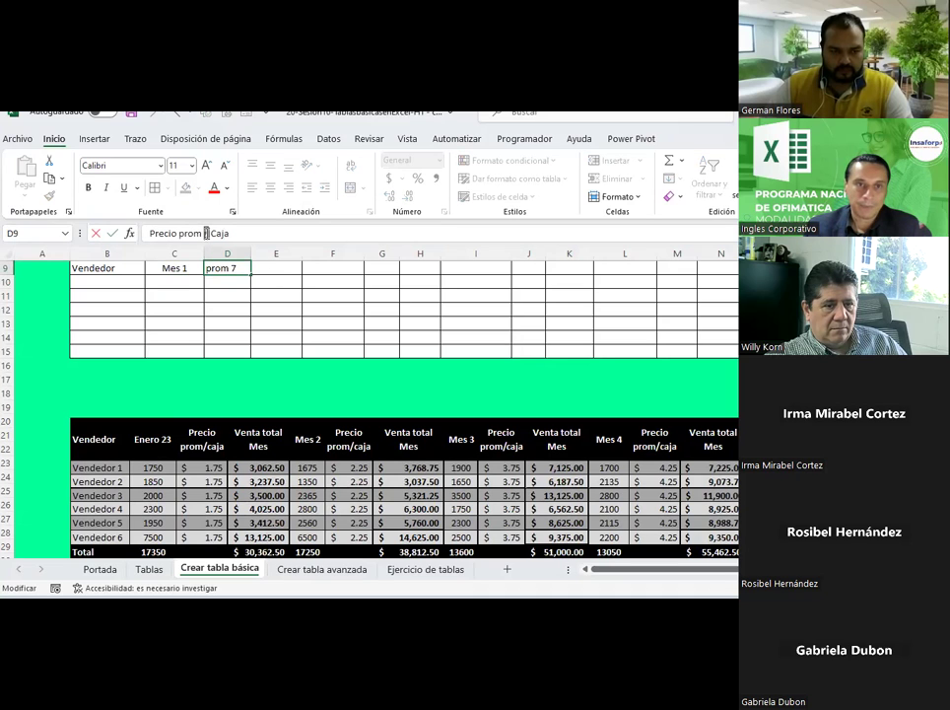
pyautogui.write('/')
pyautogui.press('Return')
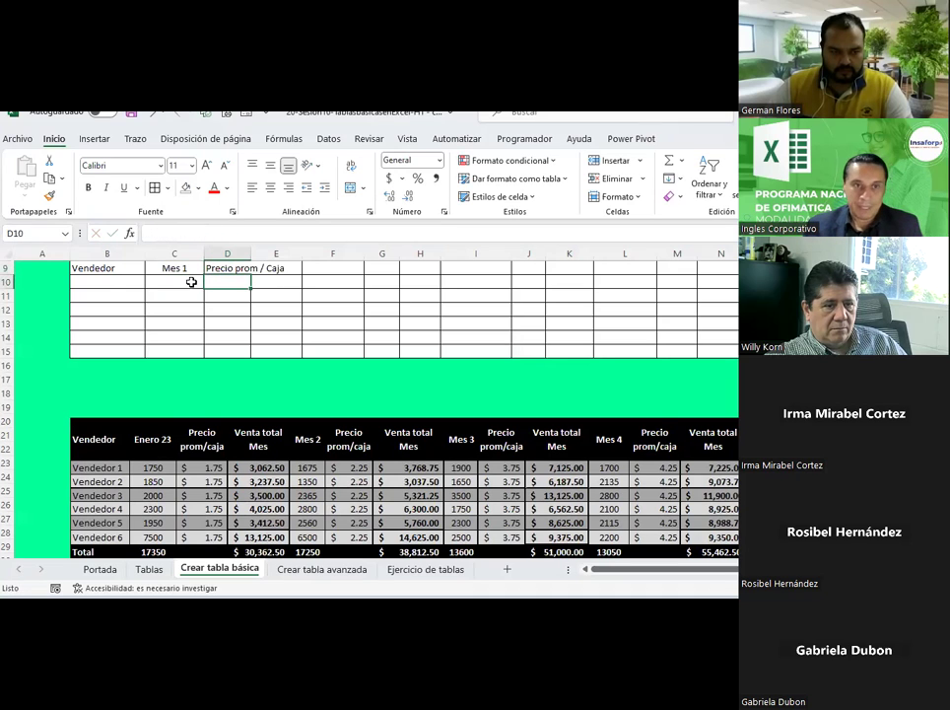
pyautogui.scroll(3, 192, 282)
pyautogui.moveTo(118, 311); pyautogui.dragTo(734, 312)
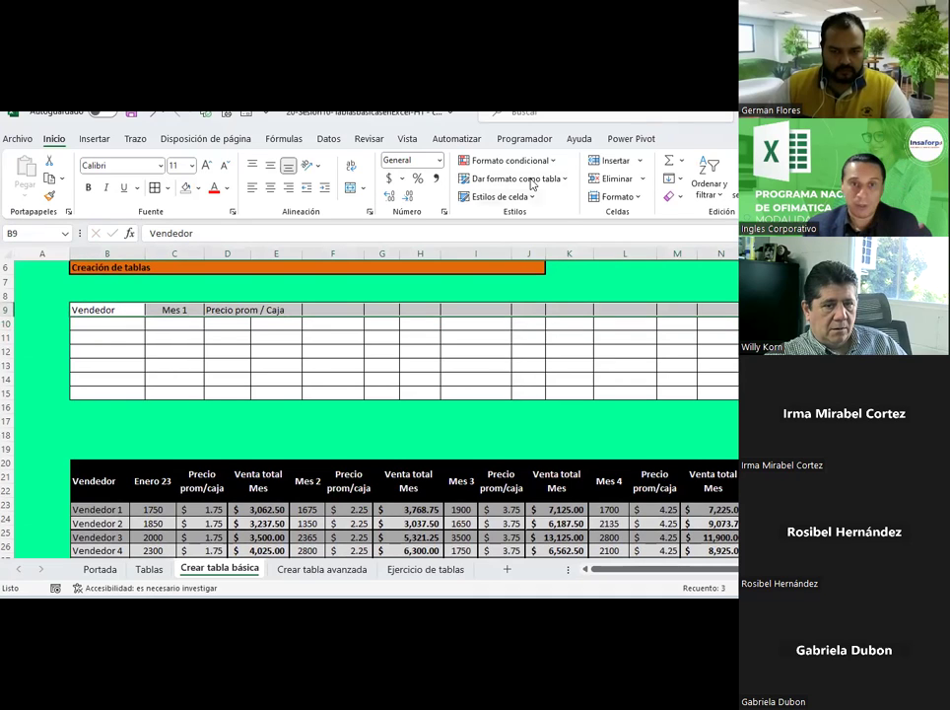
# Step: Wrap the row 9 header text and add 'Venta total del mes' in E9
pyautogui.click(352, 168)
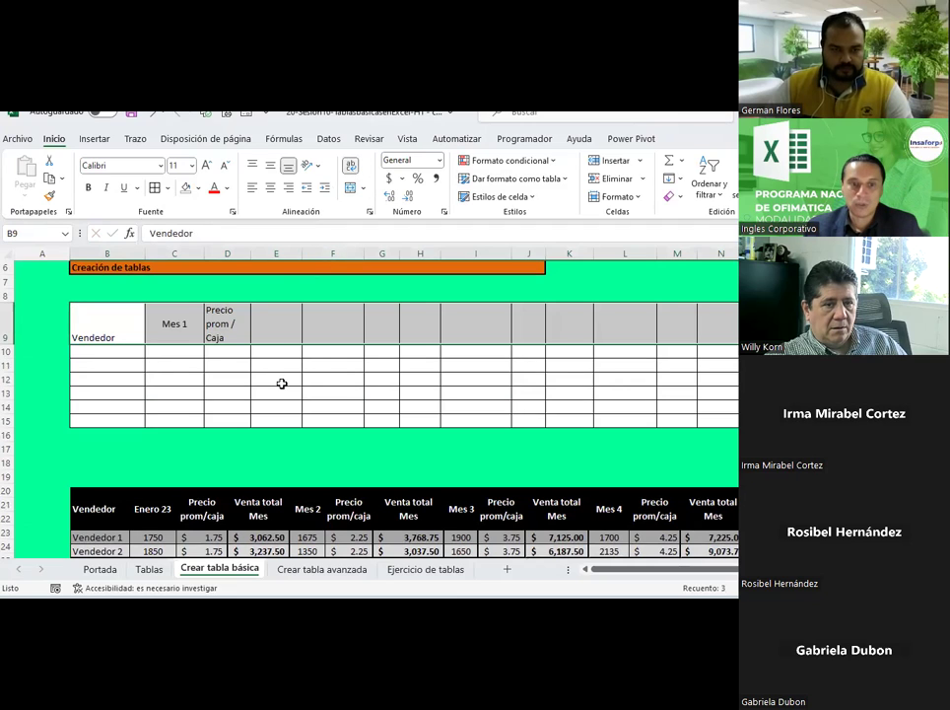
pyautogui.click(275, 332)
pyautogui.write('Venta total')
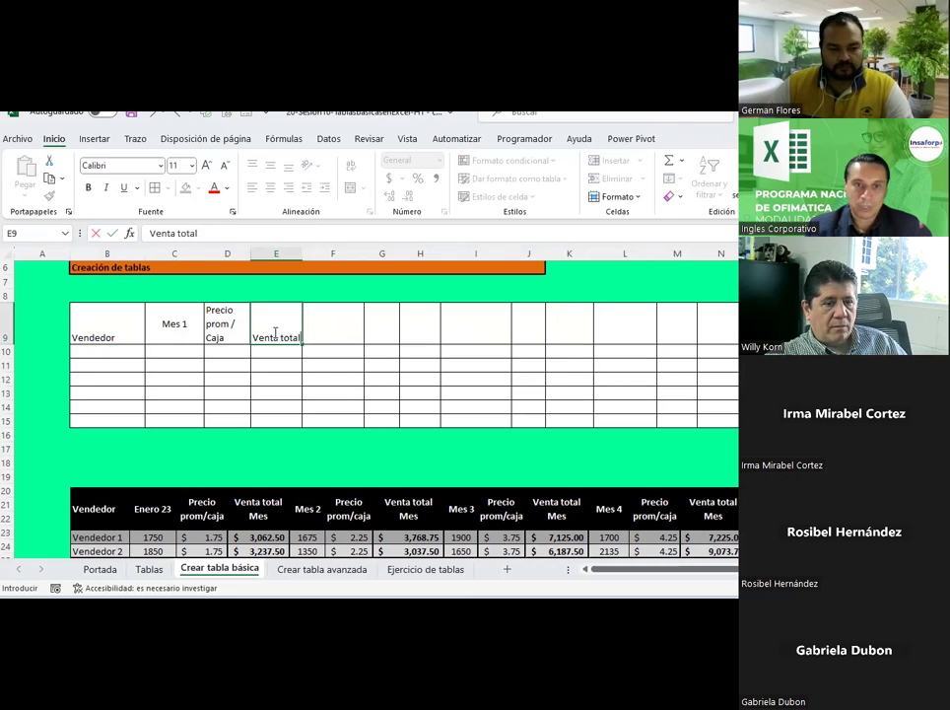
pyautogui.write(' del mes')
pyautogui.press('Return')
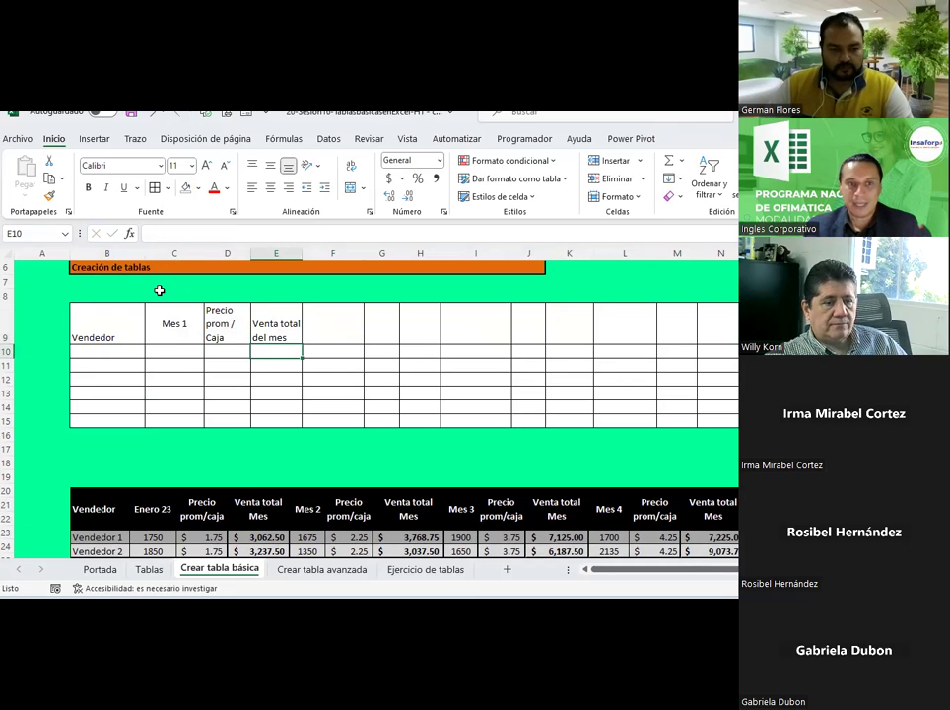
# Step: Centre the B9:N9 headers horizontally and vertically
pyautogui.moveTo(142, 316); pyautogui.dragTo(715, 325)
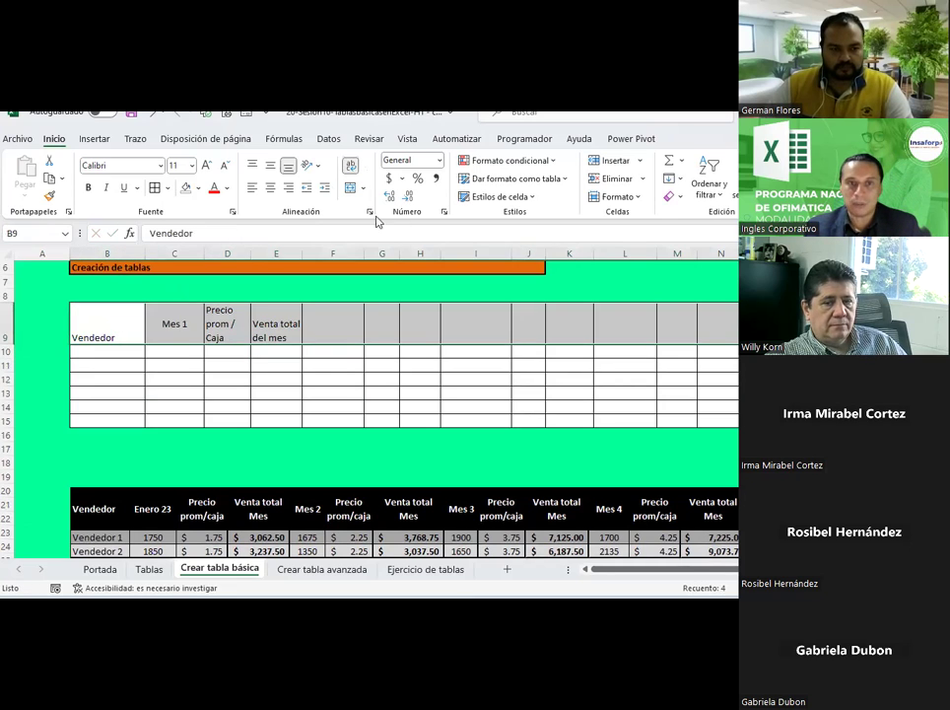
pyautogui.click(269, 187)
pyautogui.click(270, 165)
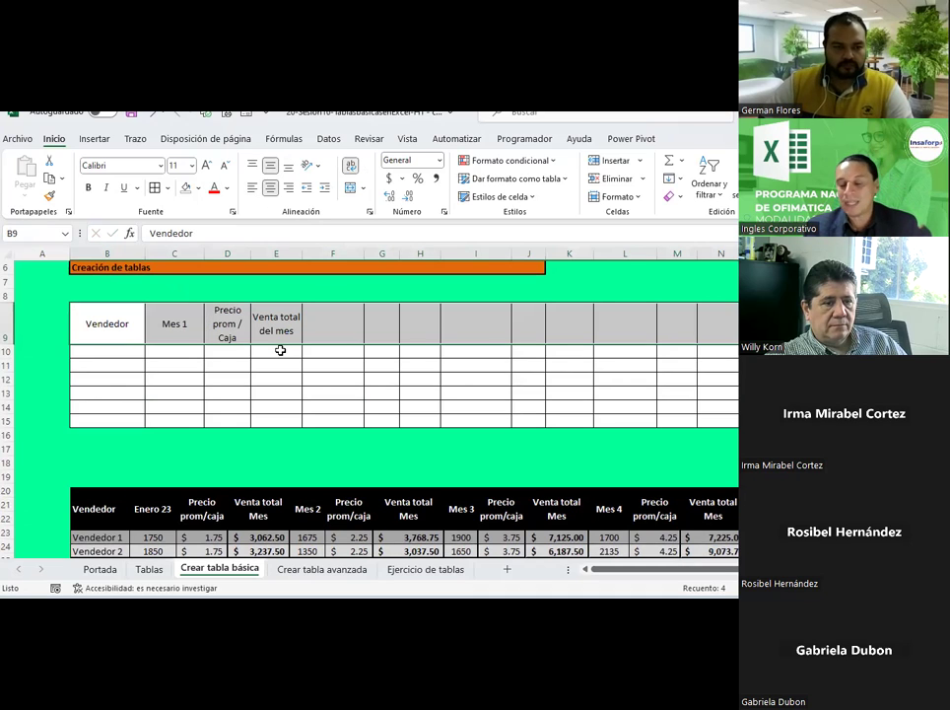
pyautogui.moveTo(195, 316); pyautogui.dragTo(727, 347)
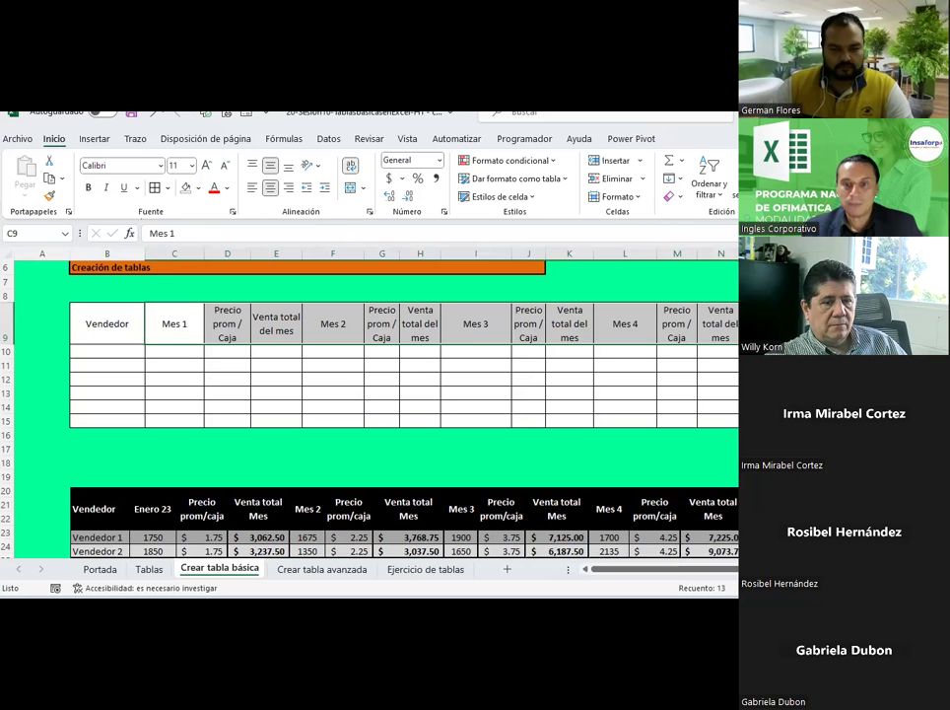
# Step: Replace the 'Mes 5' header in O9 with a total heading
pyautogui.scroll(-1, 351, 395)
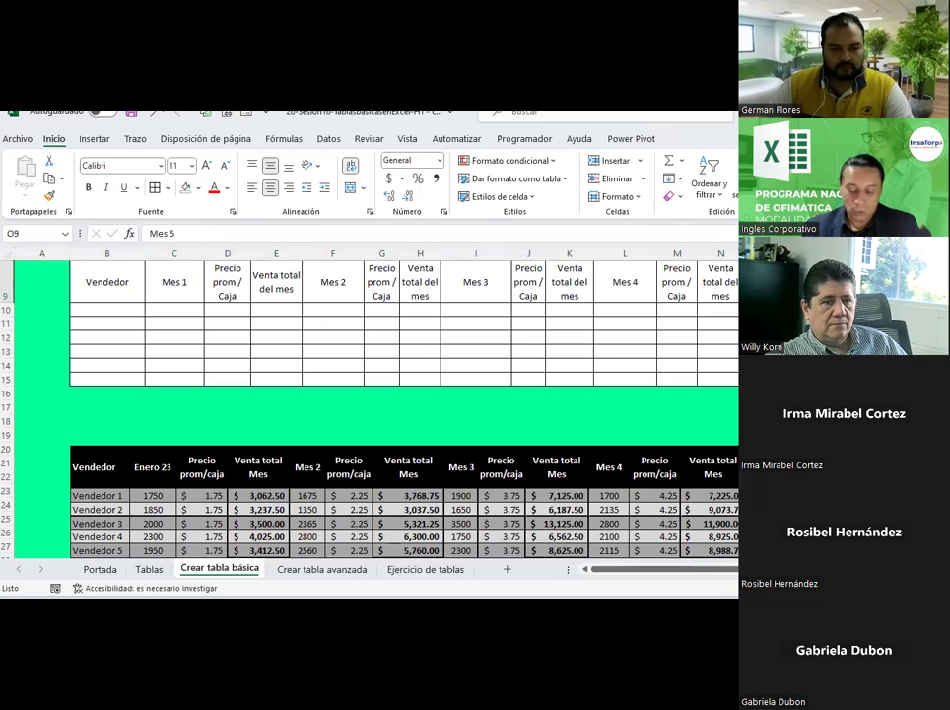
pyautogui.write('Tota')
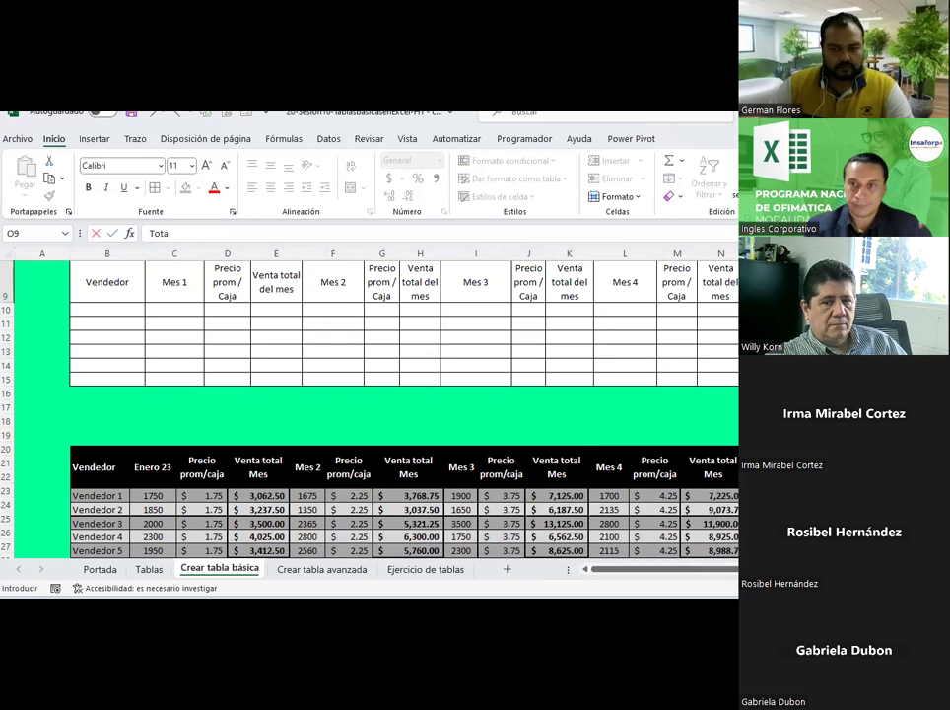
pyautogui.press('Tab')
pyautogui.scroll(2, 369, 414)
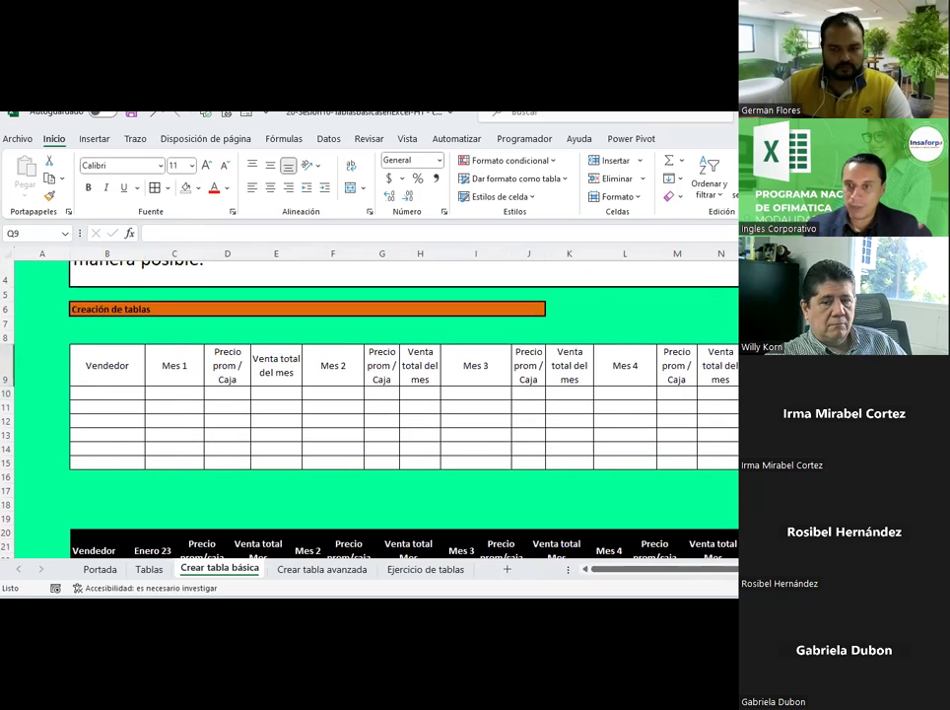
# Step: Copy the current cell's formatting onto P18 with Format Painter
pyautogui.click(47, 198)
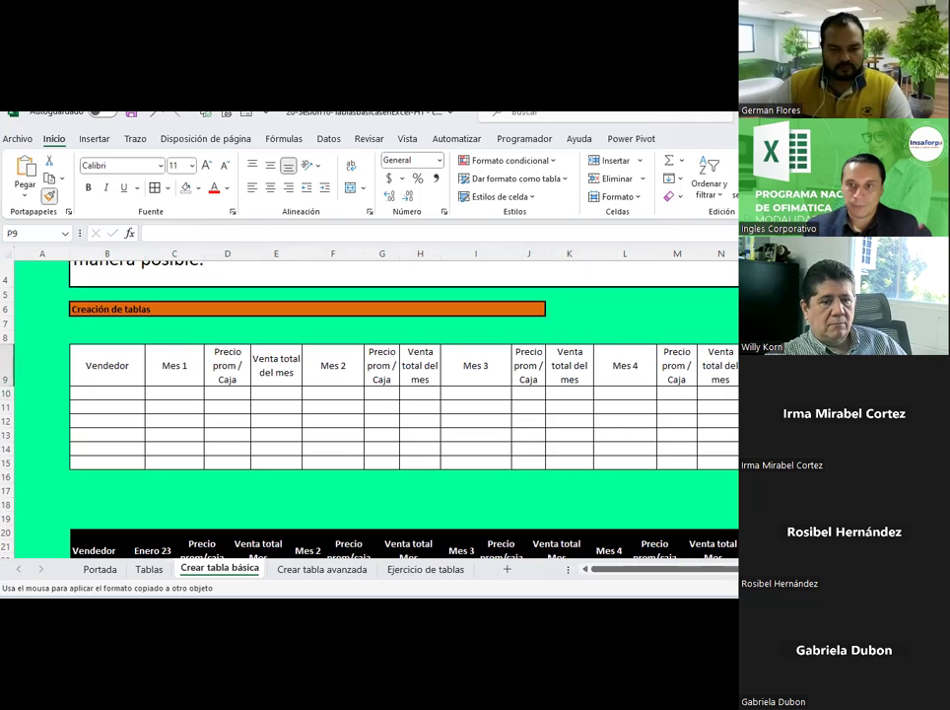
pyautogui.click(808, 504)
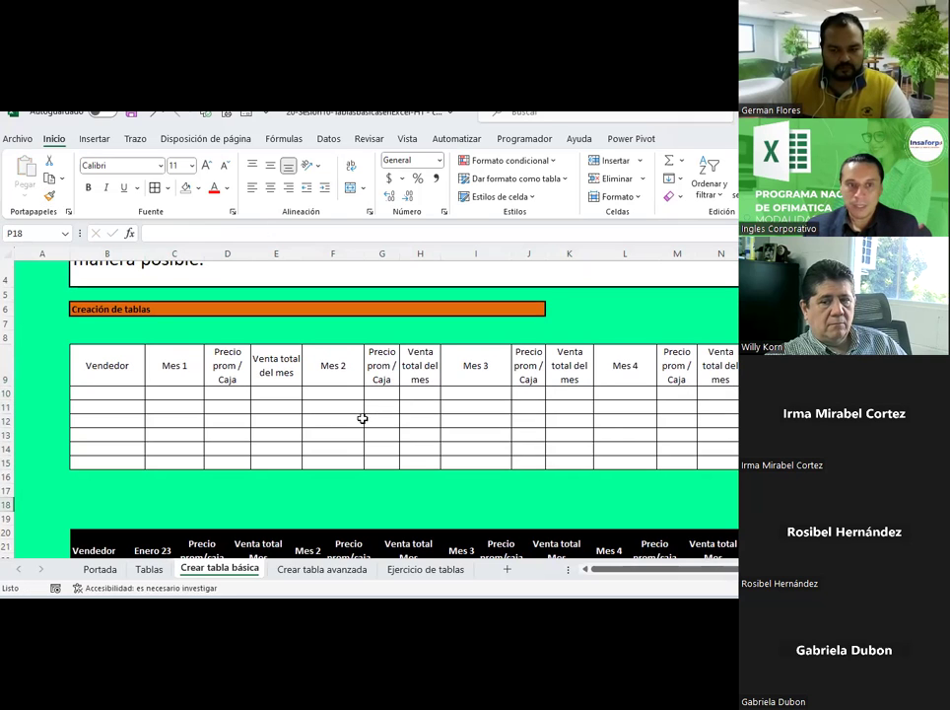
pyautogui.scroll(-2, 239, 395)
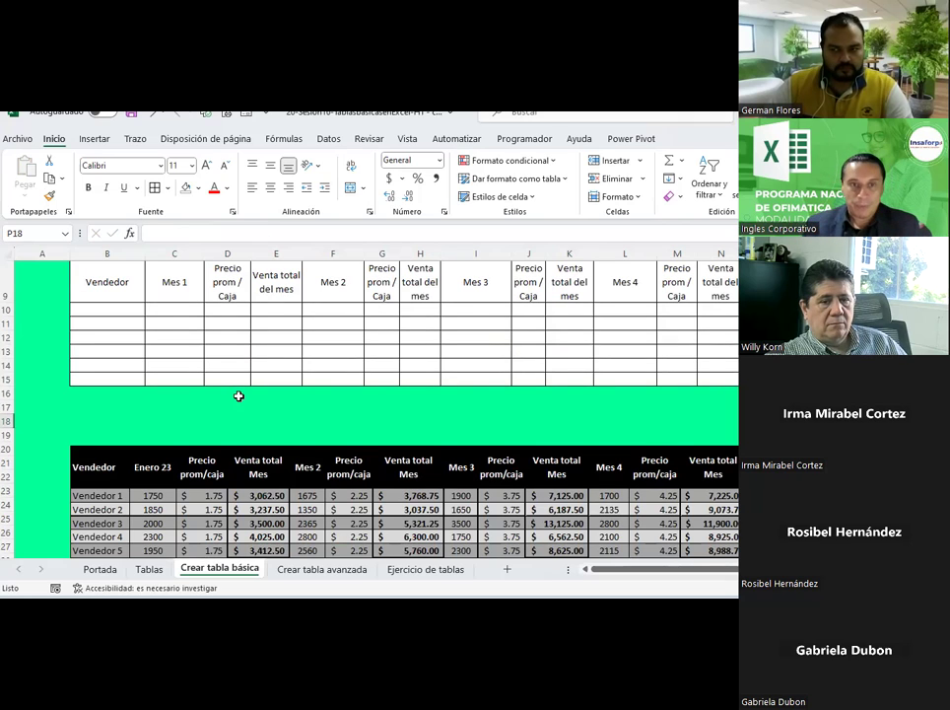
pyautogui.scroll(-2, 241, 386)
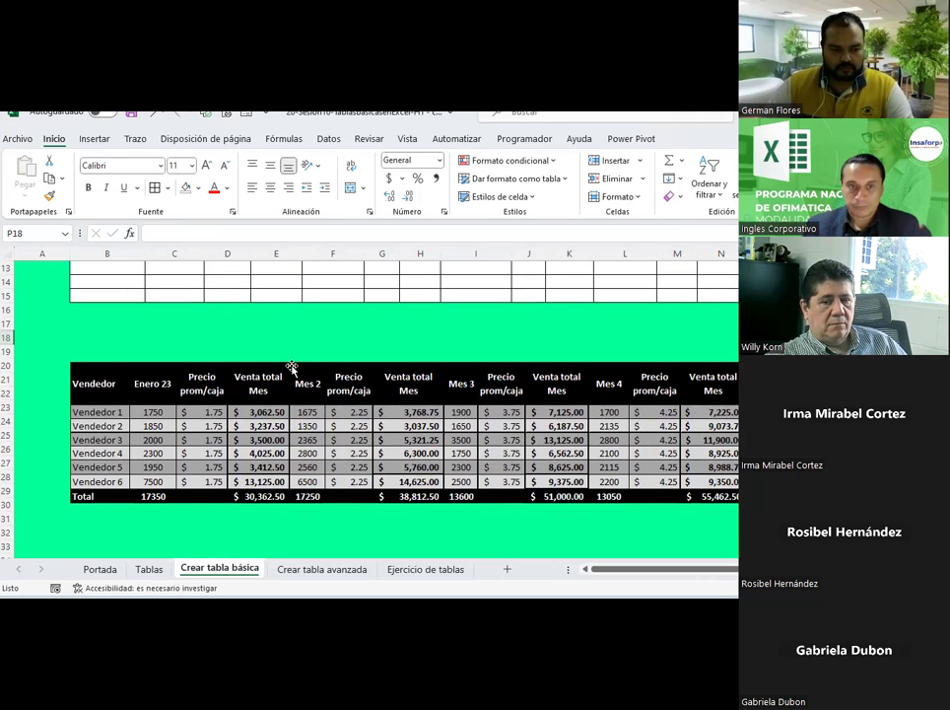
pyautogui.scroll(2, 291, 368)
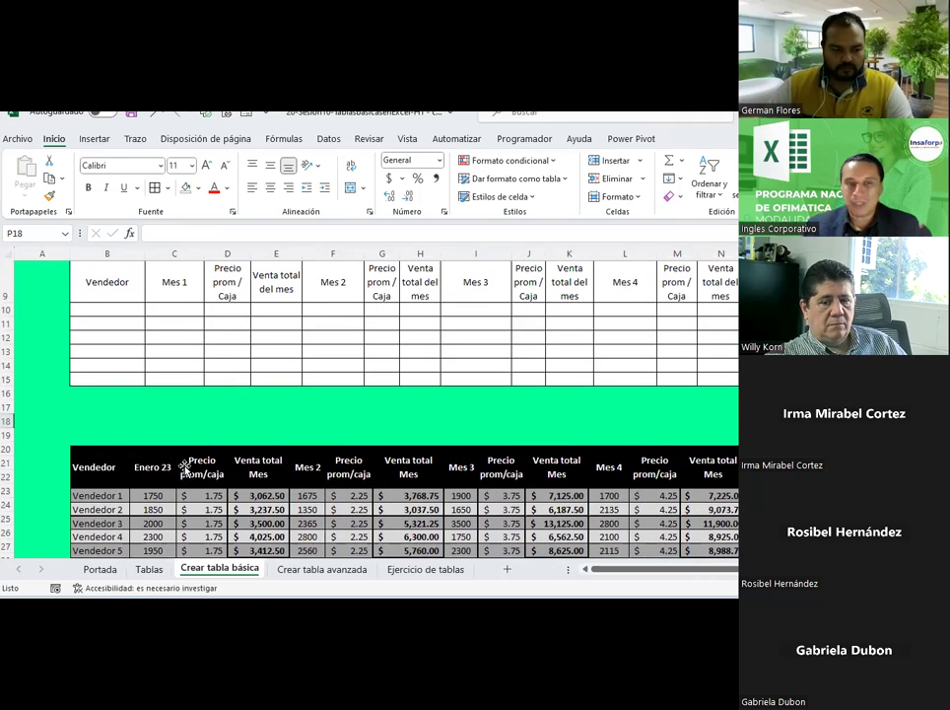
pyautogui.scroll(-2, 155, 476)
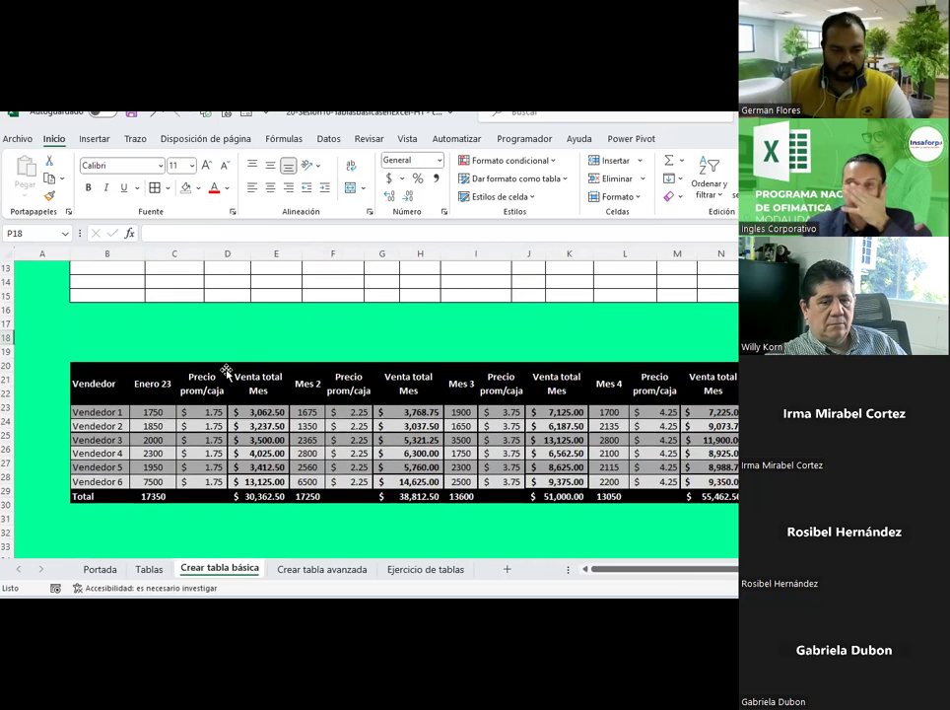
pyautogui.scroll(2, 248, 342)
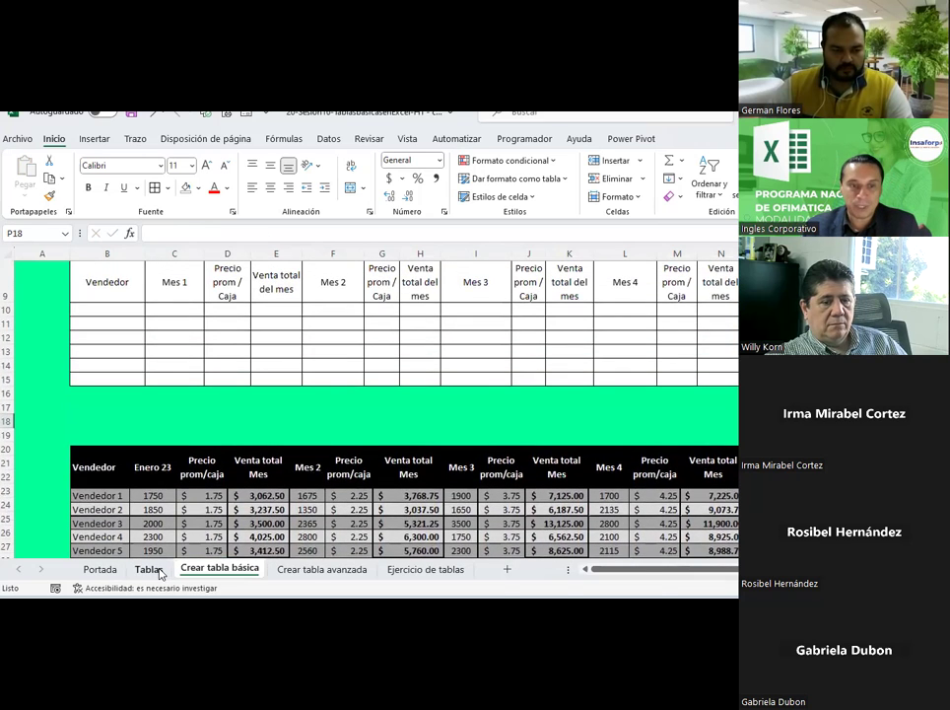
# Step: Copy the Tablas vendor data rows 10–16 and paste them as values at B10 in Crear tabla básica
pyautogui.click(157, 570)
pyautogui.moveTo(727, 385); pyautogui.dragTo(5, 478)
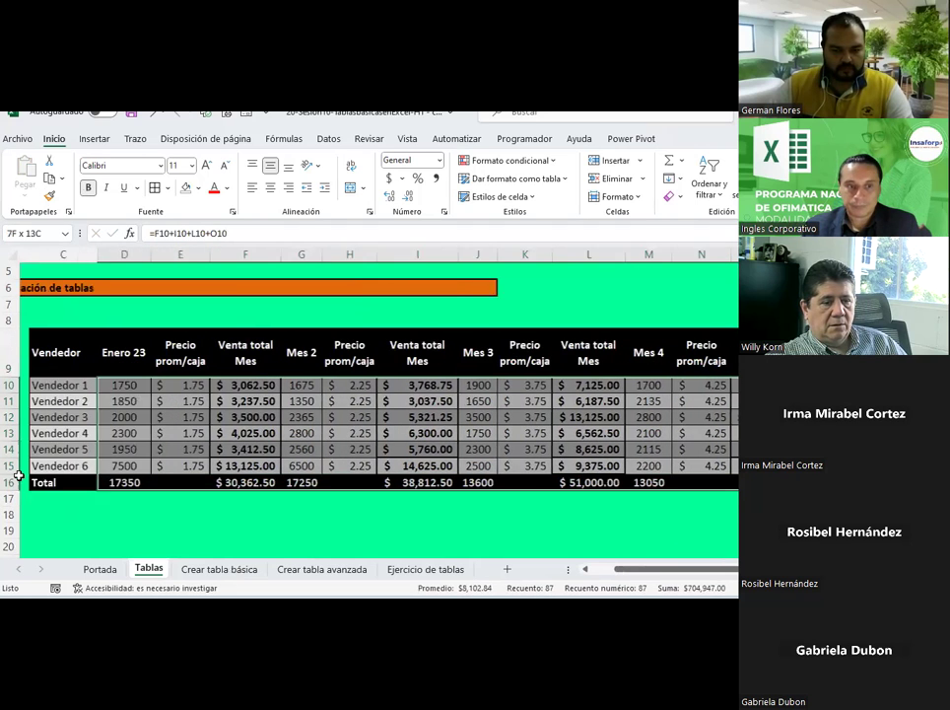
pyautogui.moveTo(5, 478); pyautogui.dragTo(70, 481)
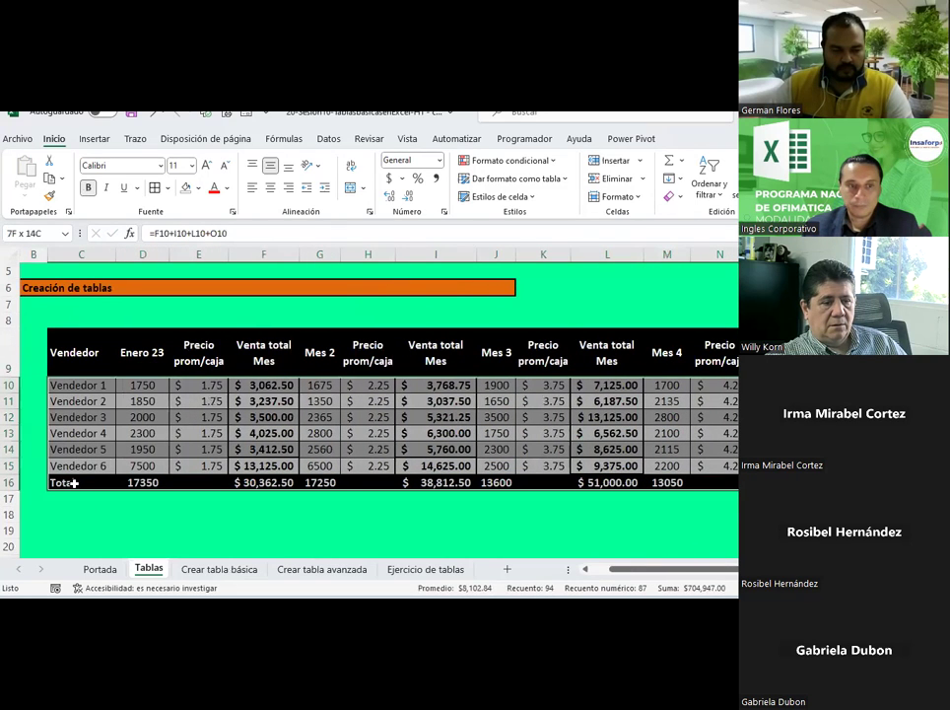
pyautogui.click(49, 178)
pyautogui.click(220, 570)
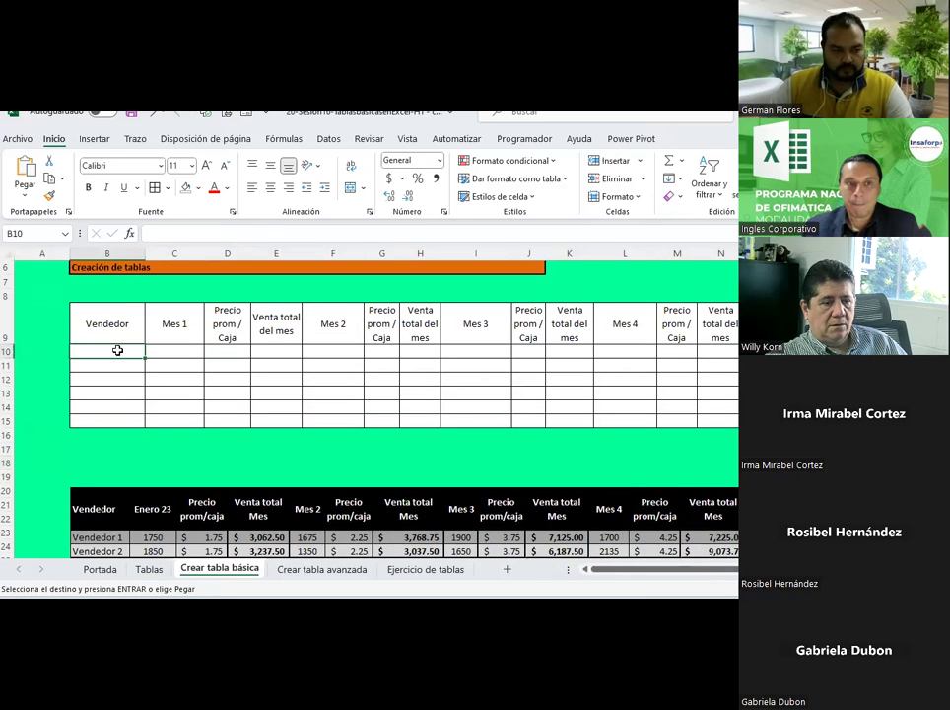
pyautogui.rightClick(117, 350)
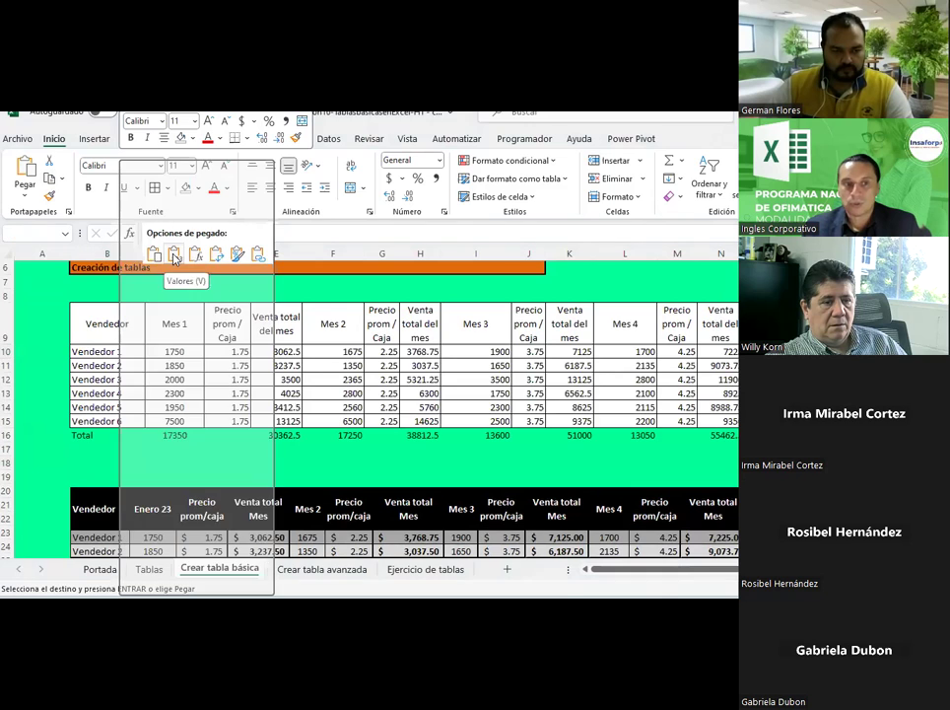
pyautogui.click(174, 257)
# Step: Copy the Vendedor 6 row's formatting onto the Total row
pyautogui.moveTo(115, 422); pyautogui.dragTo(696, 422)
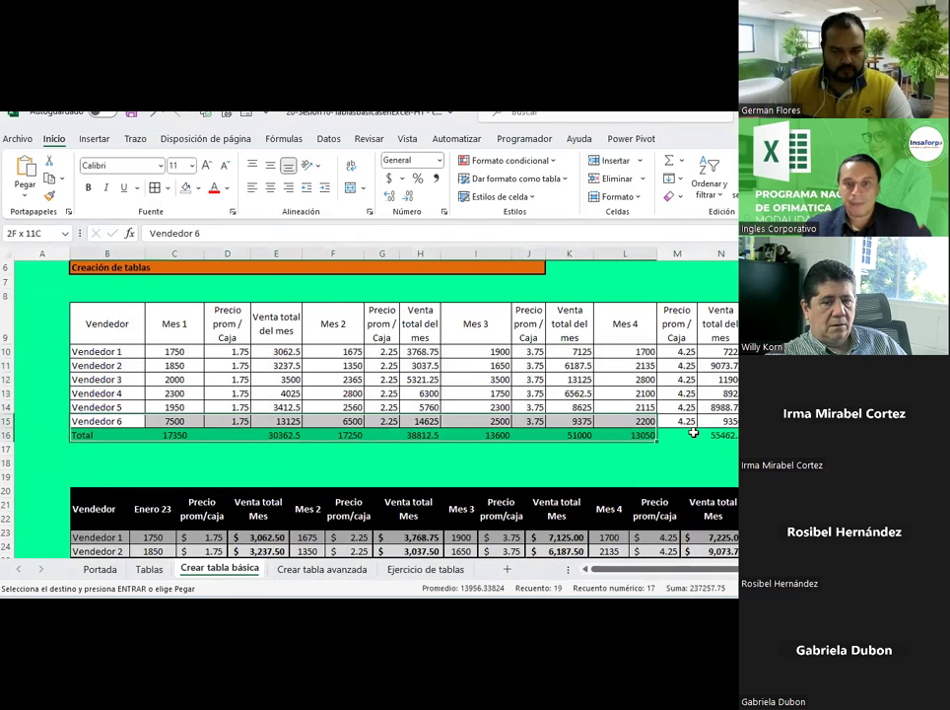
pyautogui.click(48, 195)
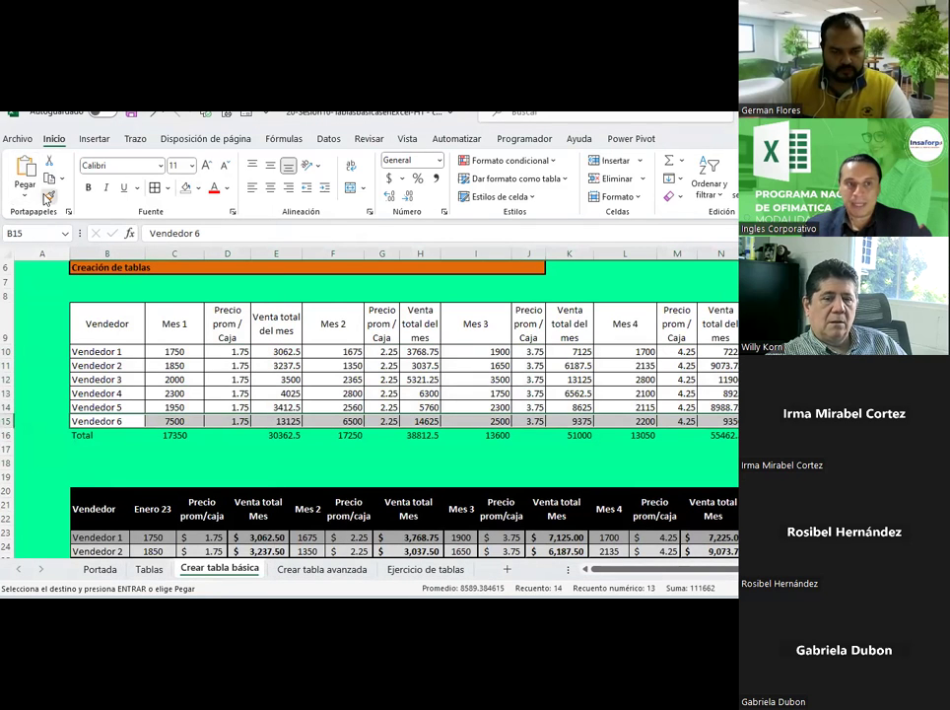
pyautogui.moveTo(89, 435)
pyautogui.mouseDown()
pyautogui.moveTo(730, 449)
pyautogui.moveTo(730, 434)
pyautogui.mouseUp()
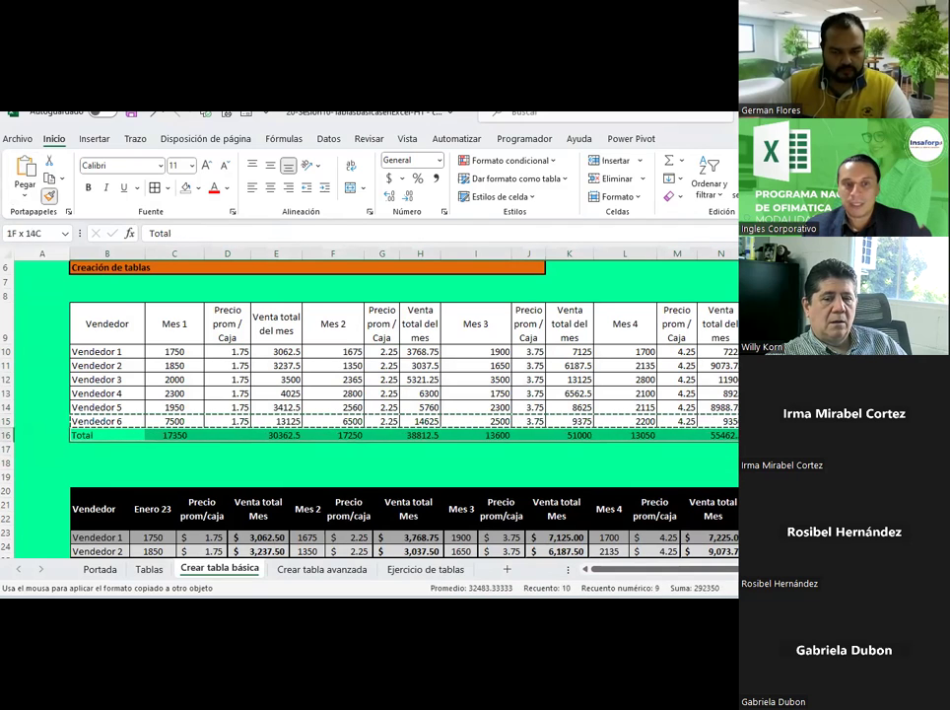
# Step: Clear the monthly sales totals in columns E, H, K and N
pyautogui.click(292, 407)
pyautogui.click(227, 351)
pyautogui.click(286, 351)
pyautogui.moveTo(286, 351); pyautogui.dragTo(286, 435)
pyautogui.press('Delete')
pyautogui.moveTo(420, 351); pyautogui.dragTo(418, 435)
pyautogui.press('Delete')
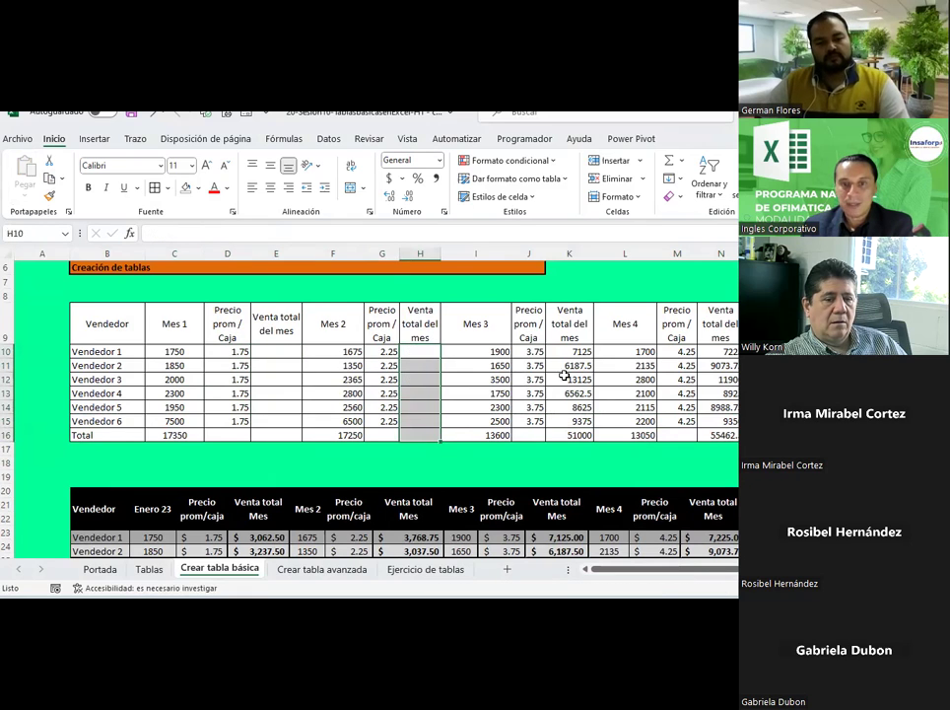
pyautogui.moveTo(569, 352); pyautogui.dragTo(581, 428)
pyautogui.press('Delete')
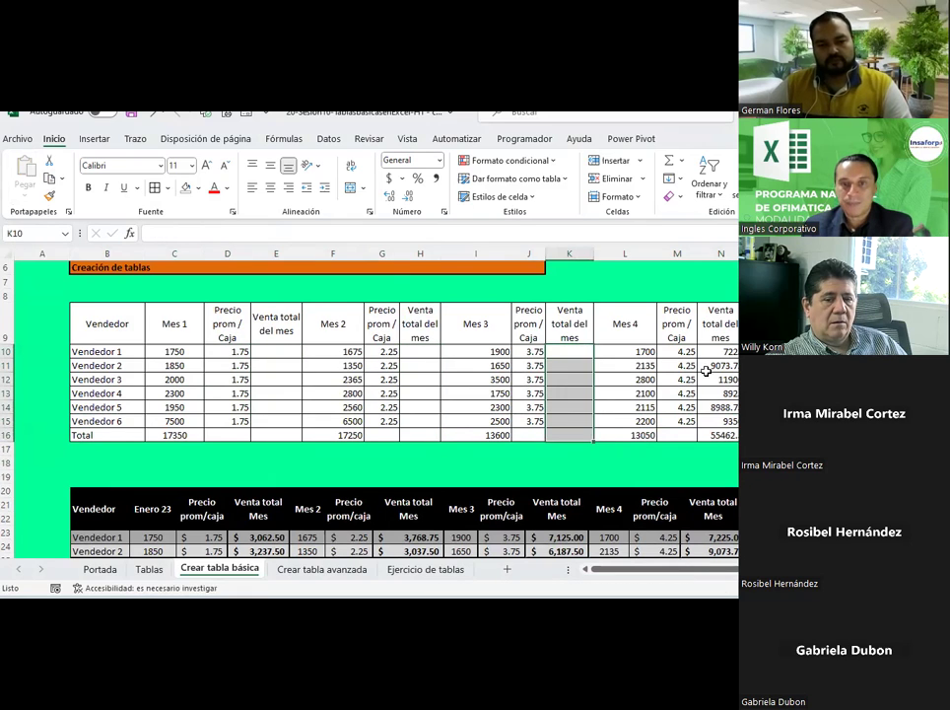
pyautogui.moveTo(723, 352); pyautogui.dragTo(727, 443)
pyautogui.press('Delete')
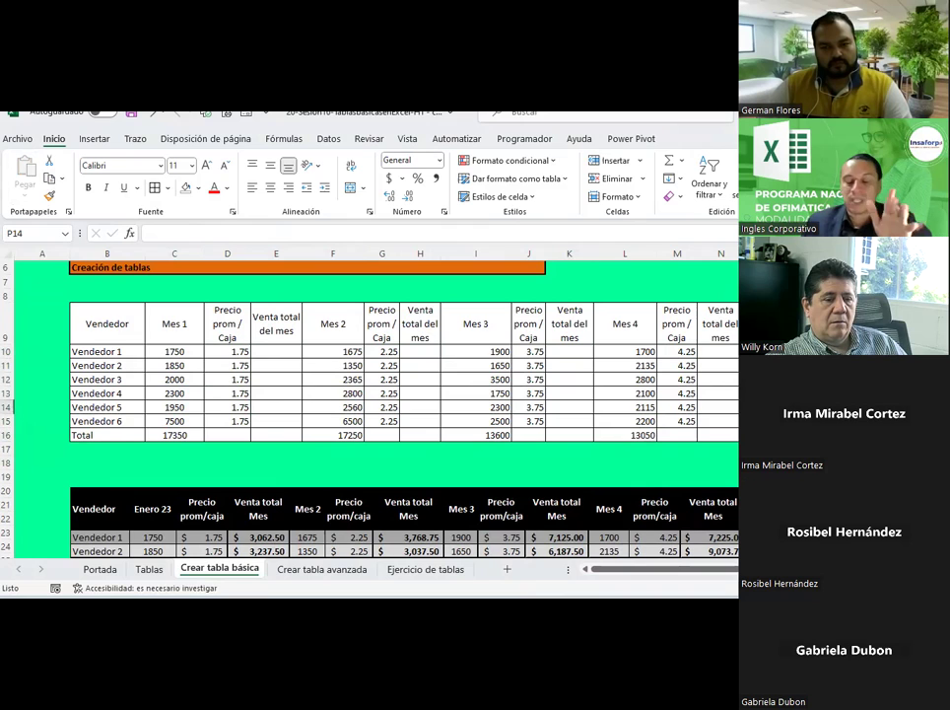
# Step: Centre the sales and price numbers in C10:M16 and clear the Total row figures
pyautogui.moveTo(199, 352); pyautogui.dragTo(690, 434)
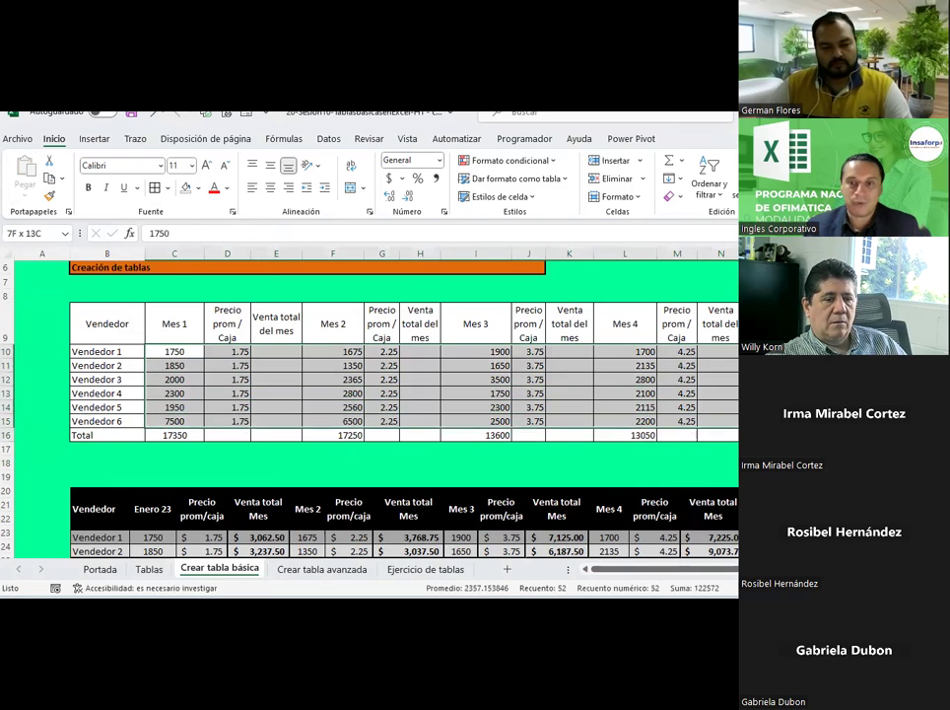
pyautogui.click(272, 188)
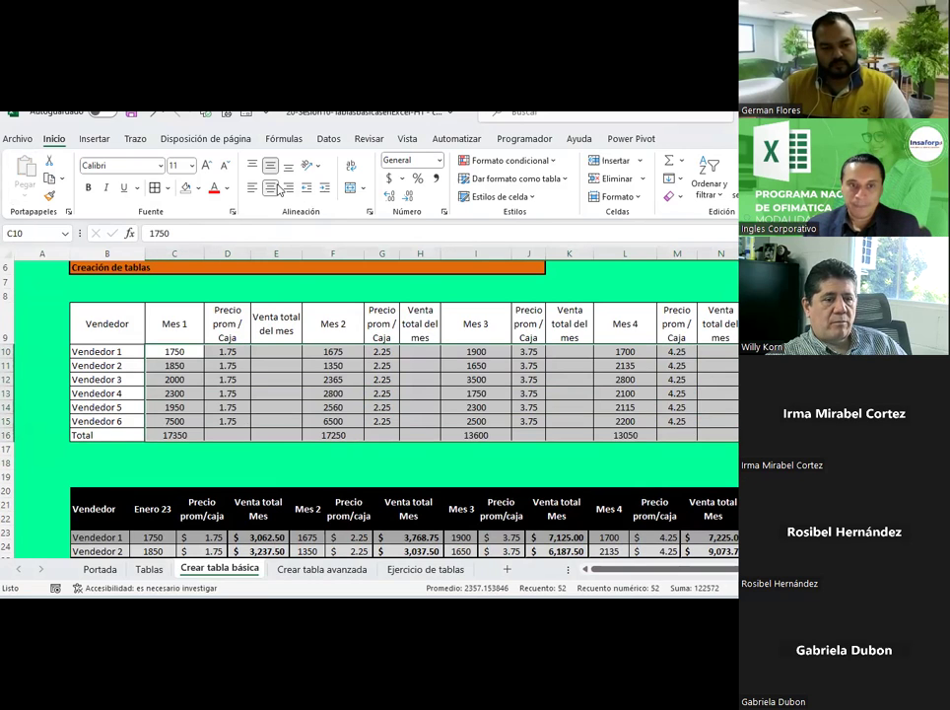
pyautogui.click(285, 392)
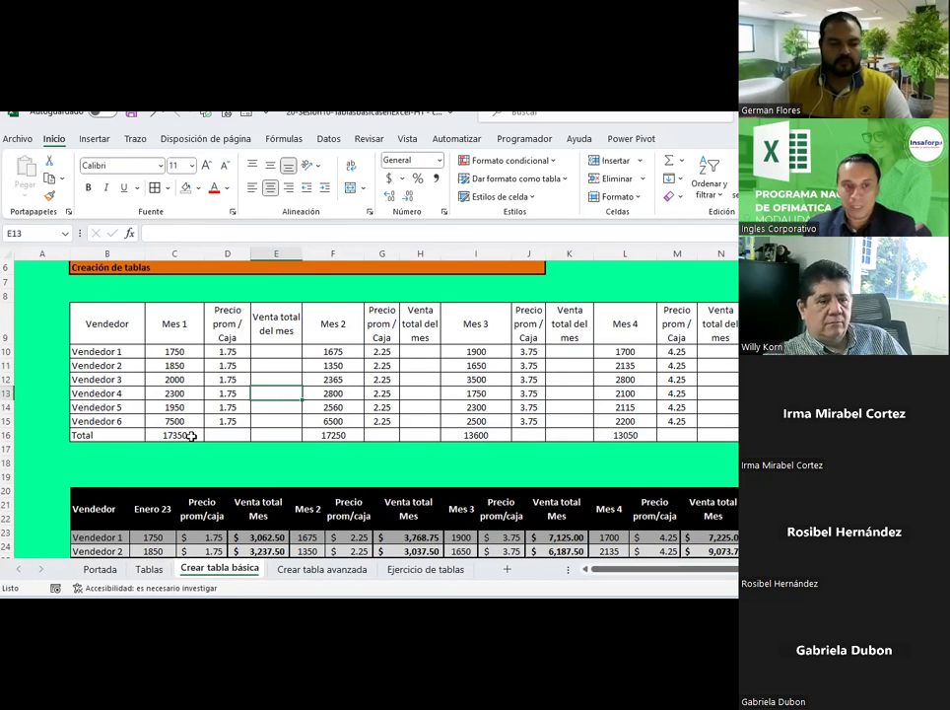
pyautogui.moveTo(189, 435); pyautogui.dragTo(496, 420)
pyautogui.hotkey('ctrl', 'z')
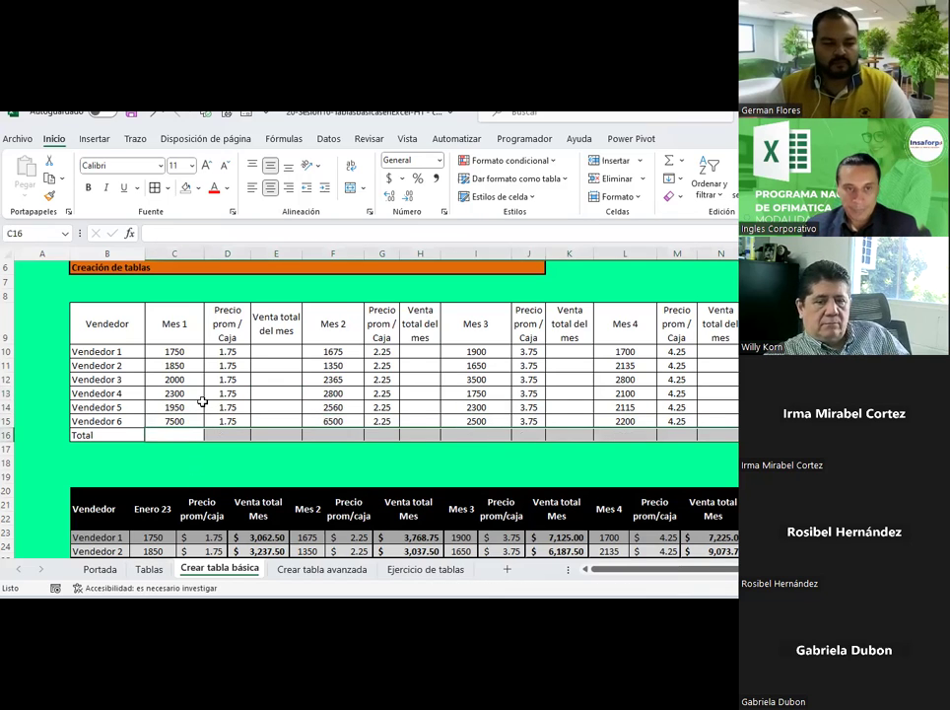
pyautogui.click(197, 403)
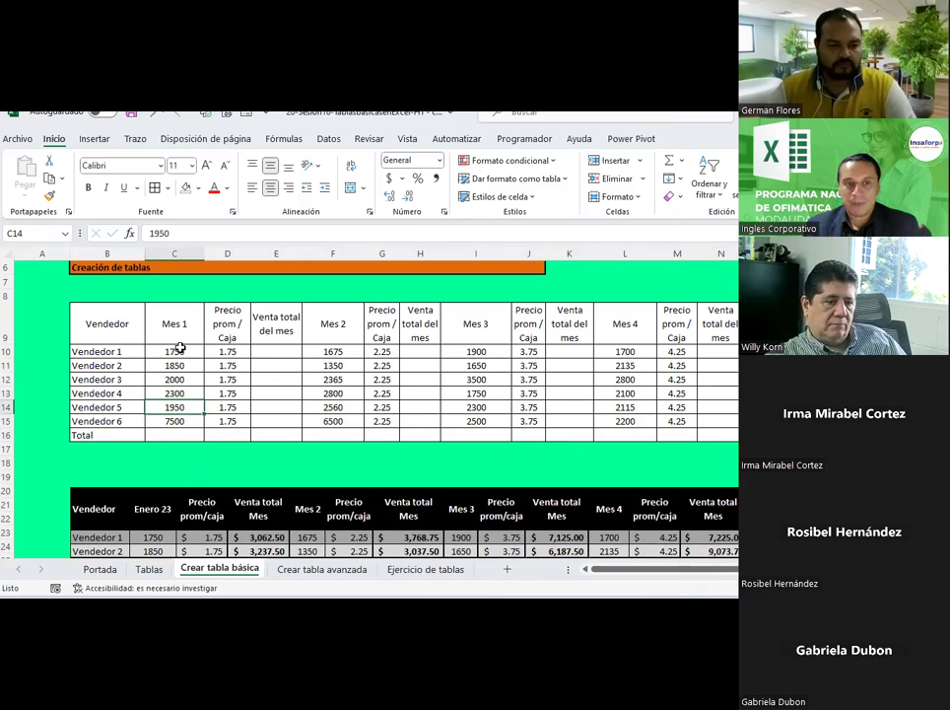
# Step: Format the Mes 1–4 sales figures as Número with two decimals and thousands separator
pyautogui.moveTo(180, 347); pyautogui.dragTo(174, 421)
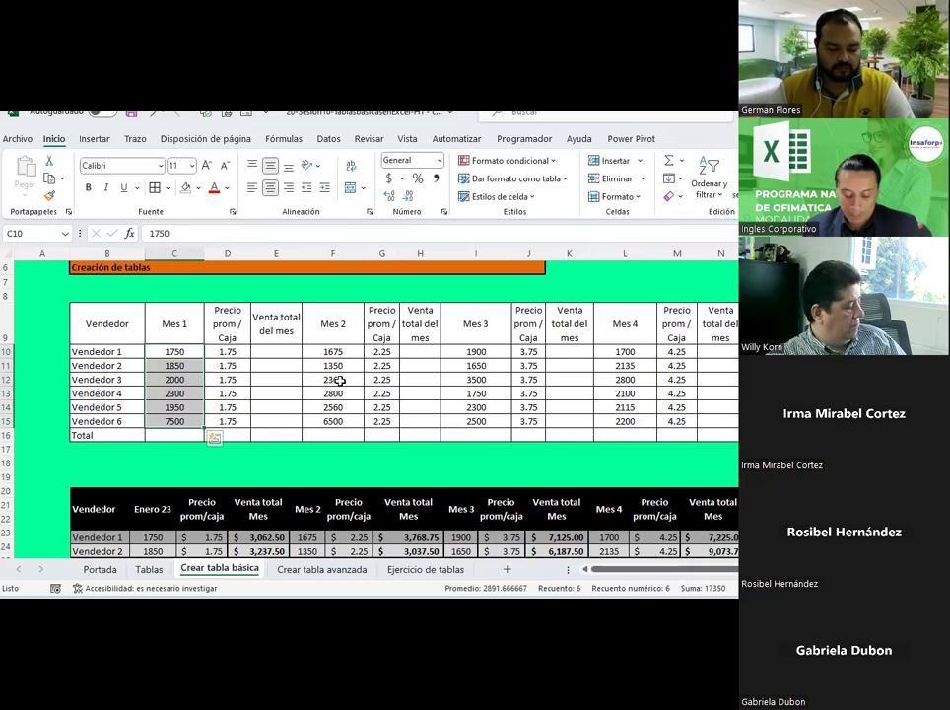
pyautogui.moveTo(331, 352)
pyautogui.keyDown('ctrl'); pyautogui.mouseDown()
pyautogui.moveTo(356, 366)
pyautogui.moveTo(345, 419)
pyautogui.mouseUp(); pyautogui.keyUp('ctrl')
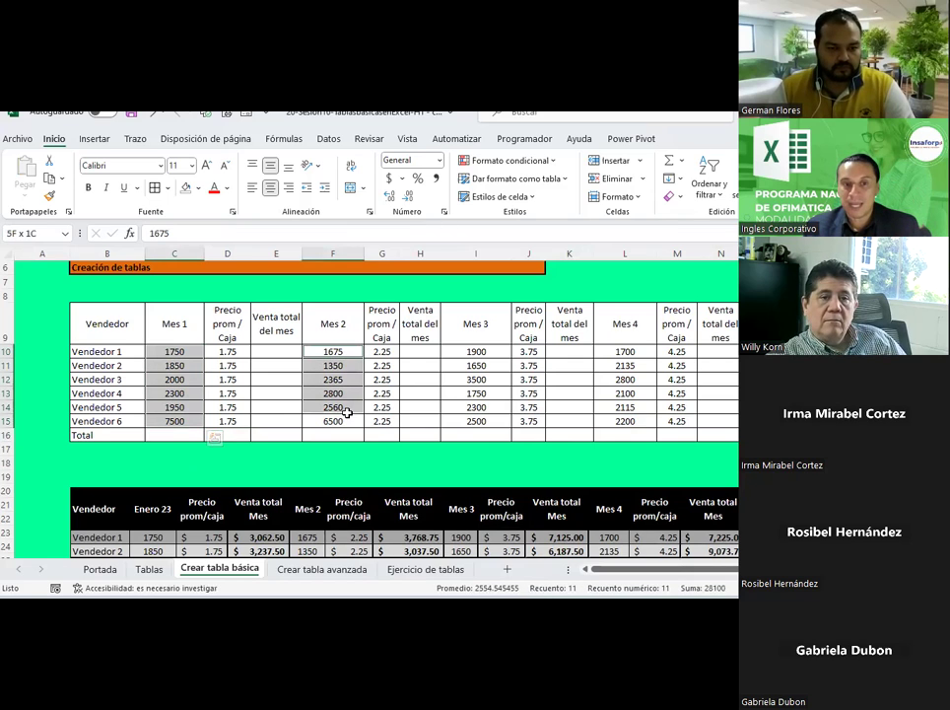
pyautogui.keyDown('ctrl'); pyautogui.moveTo(476, 352); pyautogui.dragTo(484, 419); pyautogui.keyUp('ctrl')
pyautogui.keyDown('ctrl'); pyautogui.moveTo(625, 352); pyautogui.dragTo(634, 424); pyautogui.keyUp('ctrl')
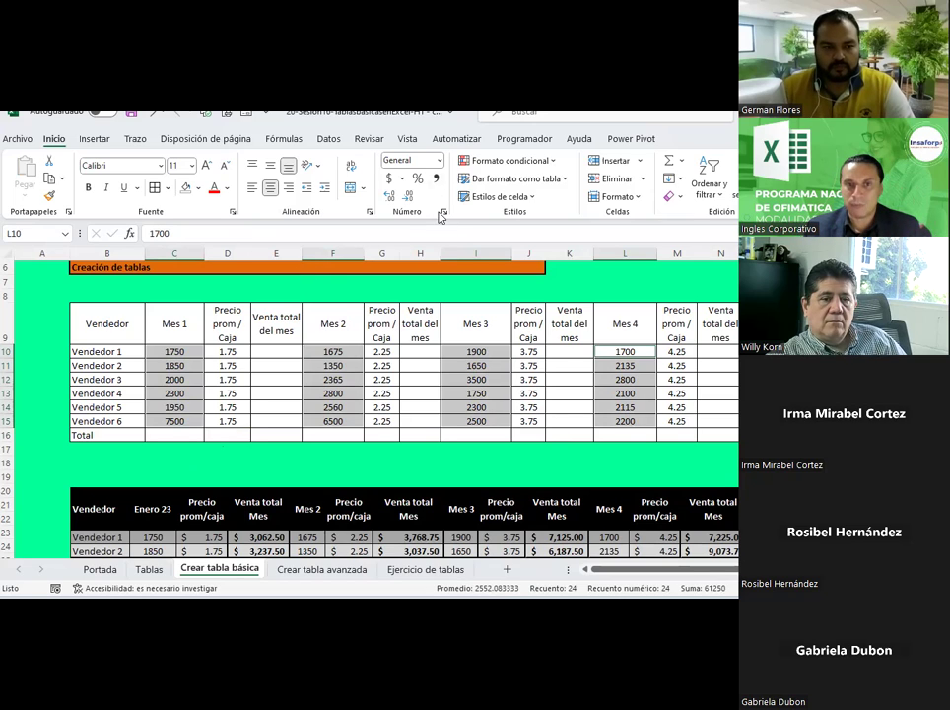
pyautogui.click(440, 164)
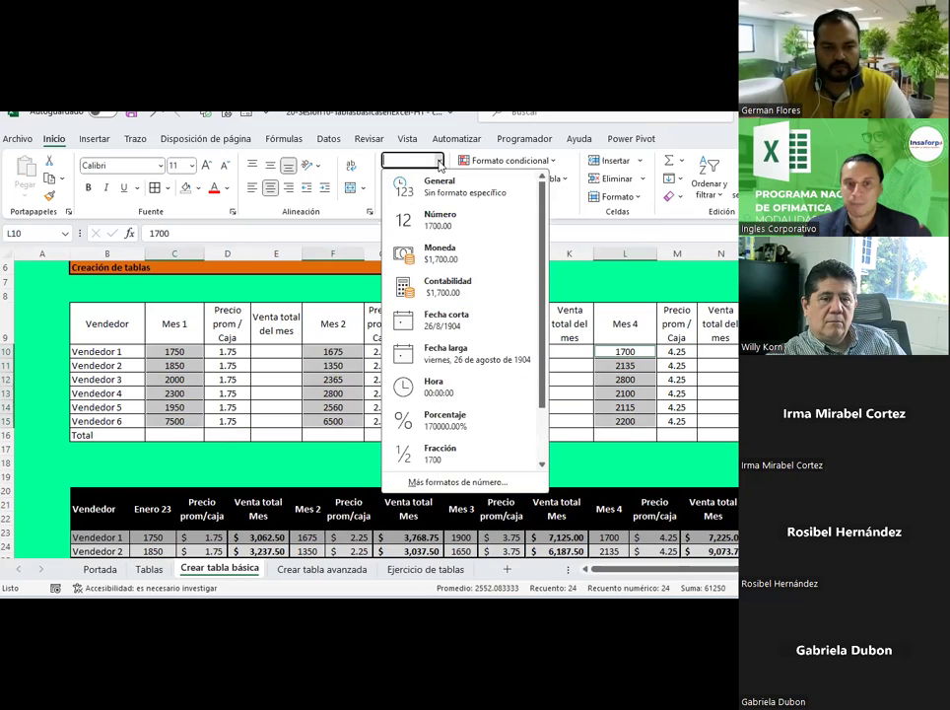
pyautogui.click(440, 163)
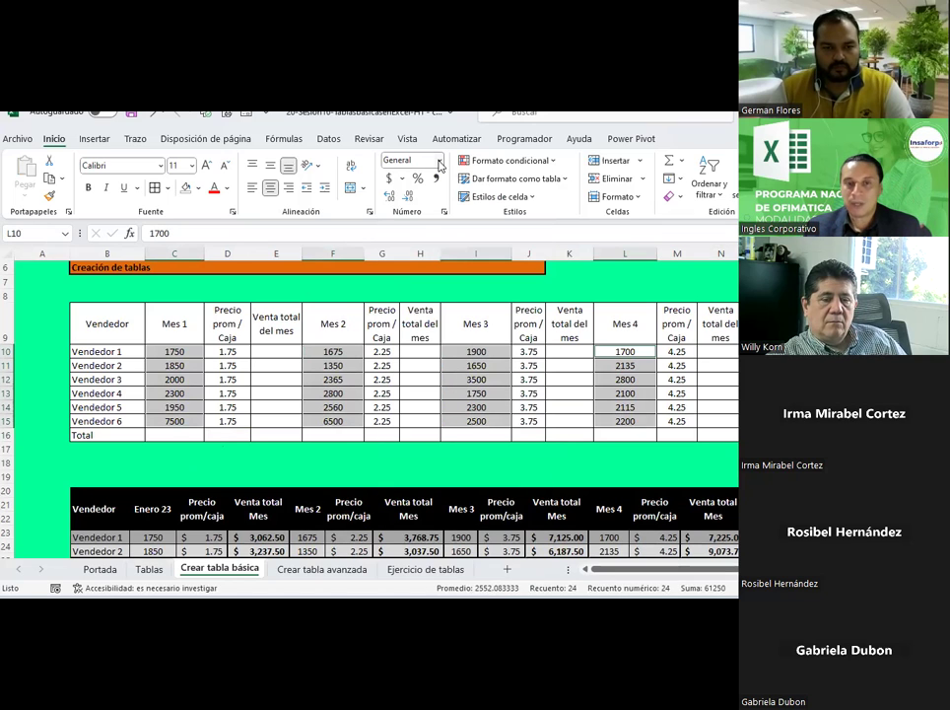
pyautogui.click(444, 212)
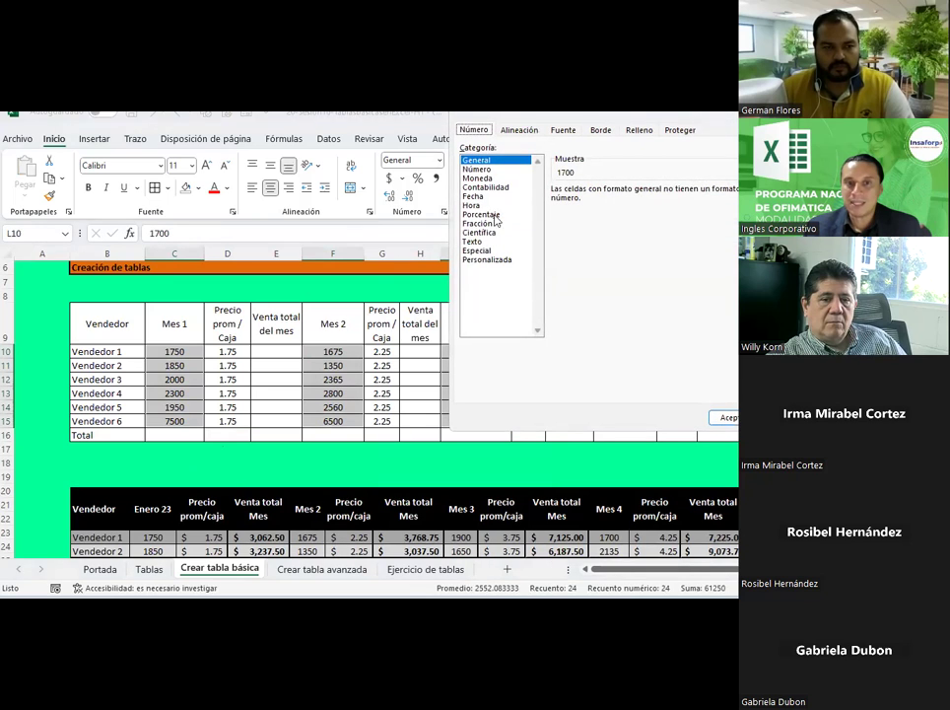
pyautogui.click(477, 170)
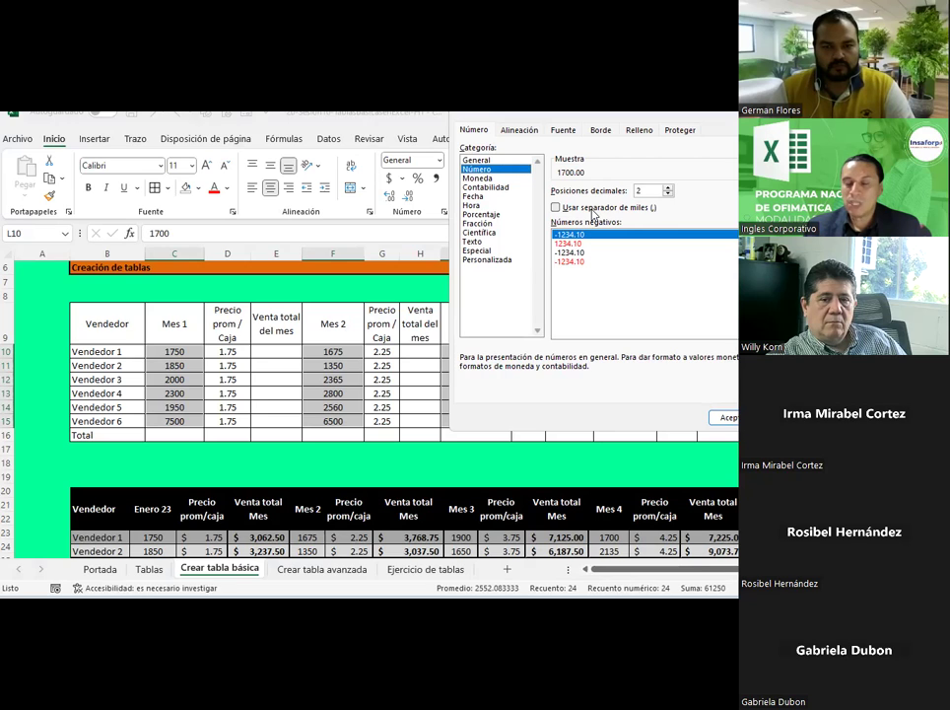
pyautogui.click(586, 208)
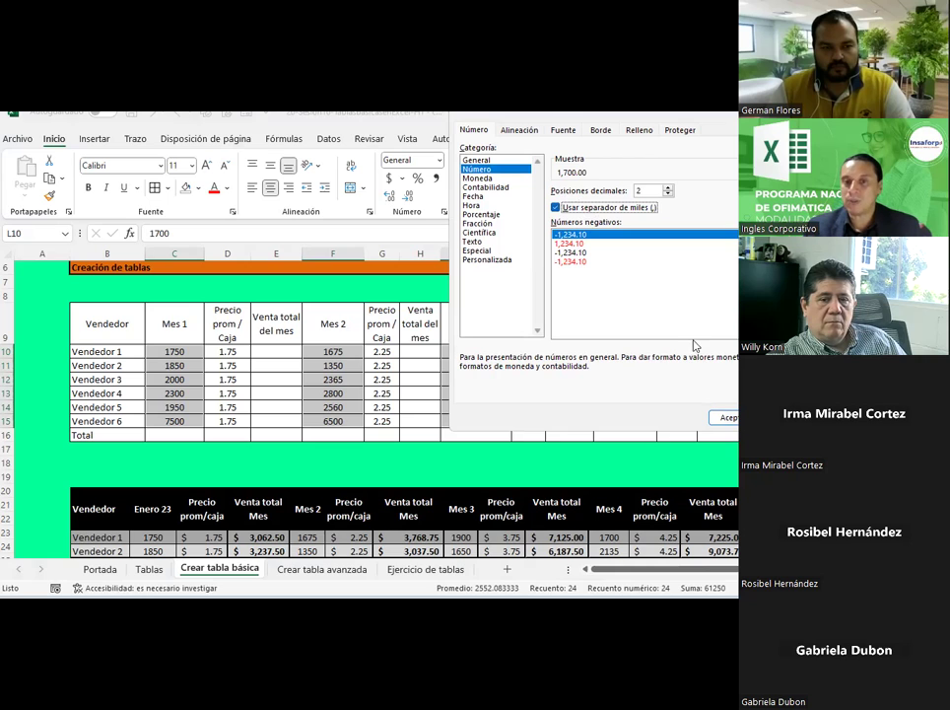
pyautogui.click(728, 417)
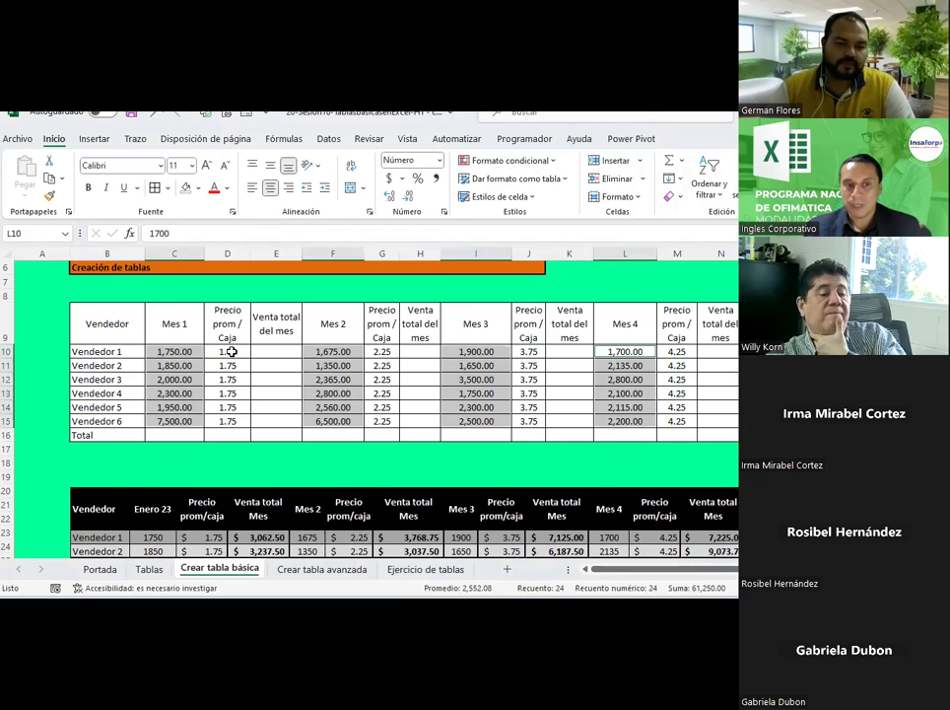
# Step: Select the four Precio prom / Caja columns D, G, J and M, rows 10–15
pyautogui.moveTo(227, 352); pyautogui.dragTo(229, 418)
pyautogui.keyDown('ctrl'); pyautogui.moveTo(381, 351); pyautogui.dragTo(383, 421); pyautogui.keyUp('ctrl')
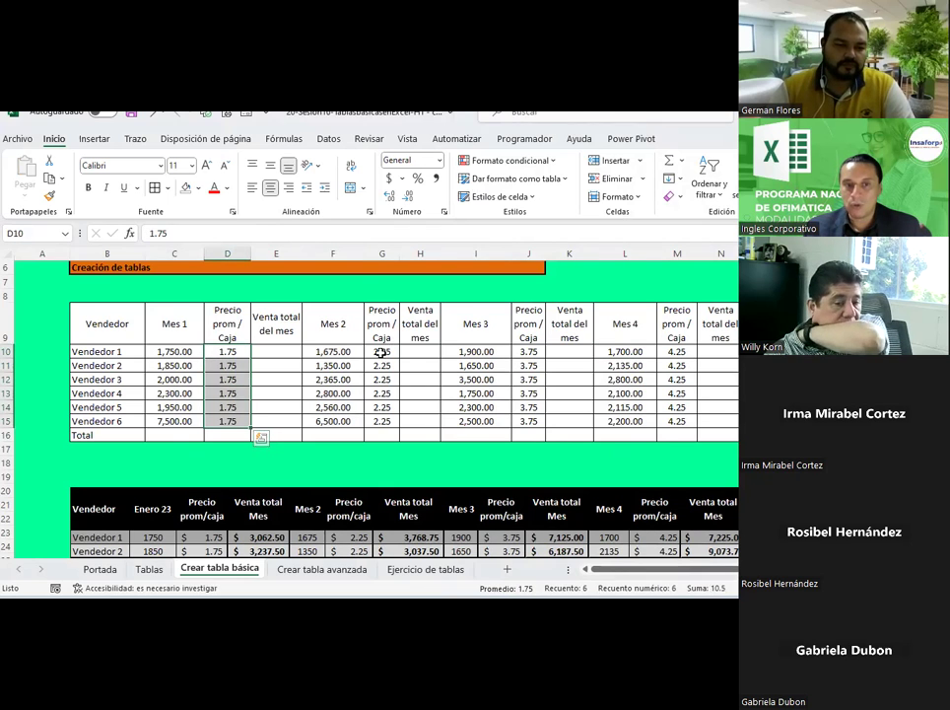
pyautogui.keyDown('ctrl'); pyautogui.moveTo(530, 352); pyautogui.dragTo(530, 420); pyautogui.keyUp('ctrl')
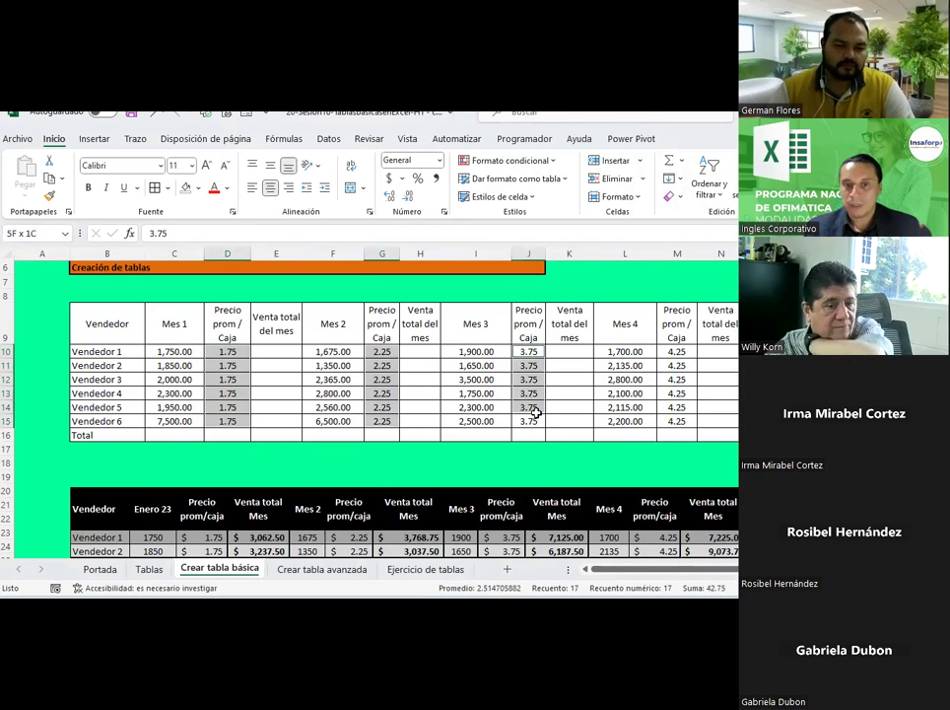
pyautogui.keyDown('ctrl'); pyautogui.moveTo(676, 351); pyautogui.dragTo(677, 420); pyautogui.keyUp('ctrl')
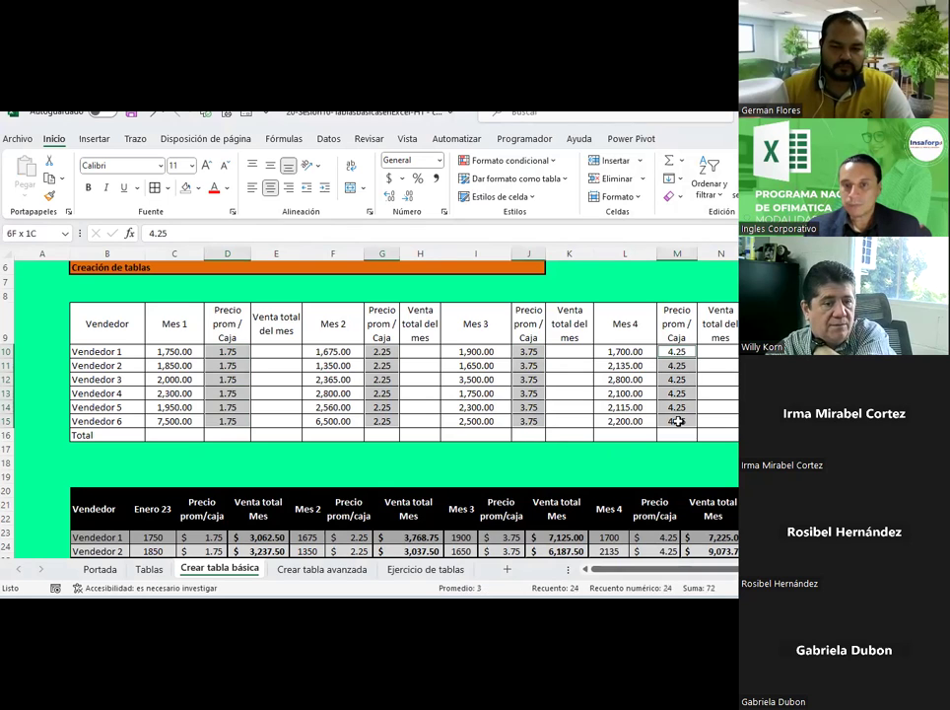
# Step: Try Contabilidad format with the $ symbol, browse the symbol list, then cancel
pyautogui.click(446, 213)
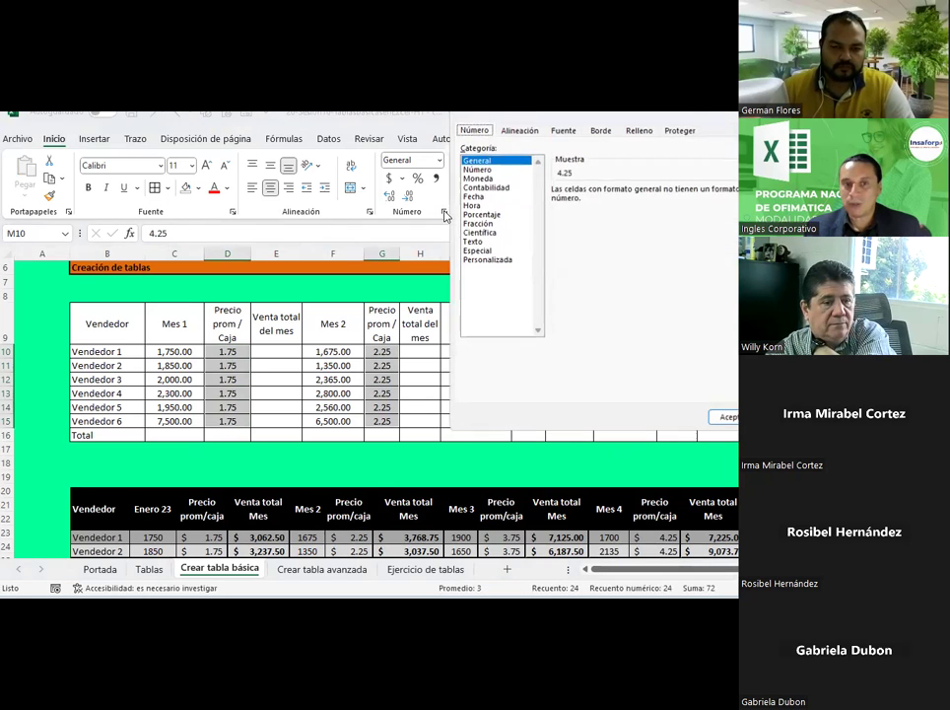
pyautogui.click(484, 188)
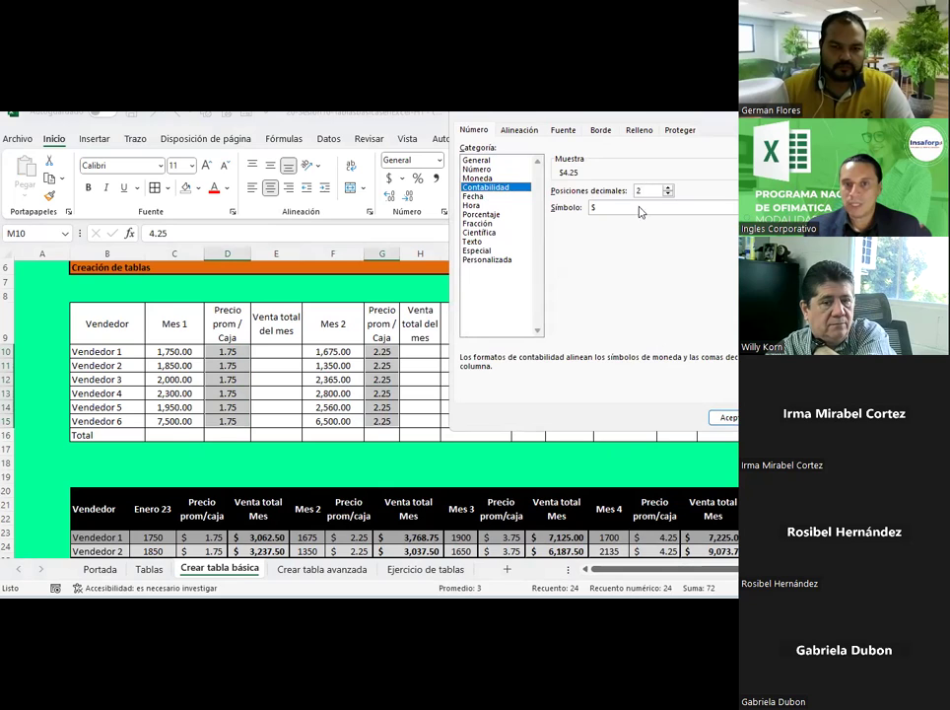
pyautogui.click(608, 209)
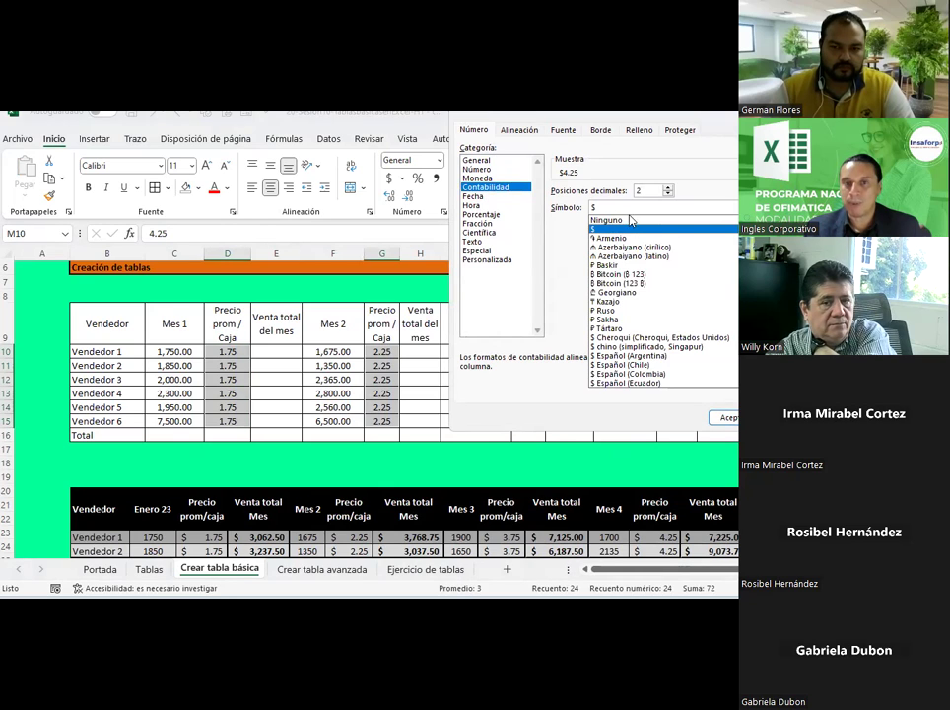
pyautogui.click(623, 231)
pyautogui.click(641, 207)
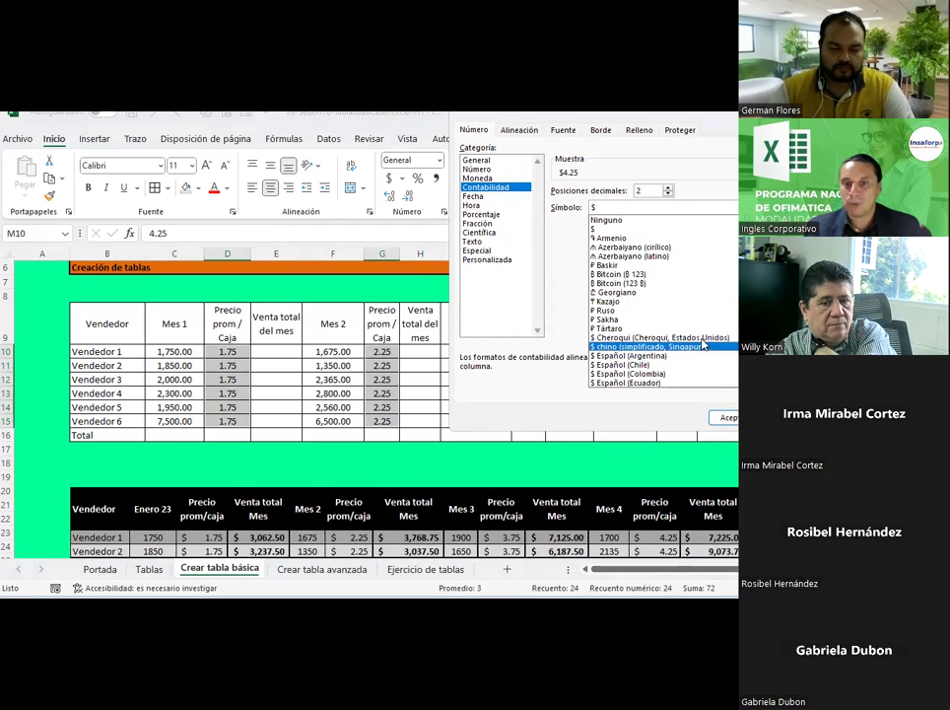
pyautogui.scroll(-1, 686, 323)
pyautogui.scroll(-2, 686, 322)
pyautogui.scroll(-2, 686, 322)
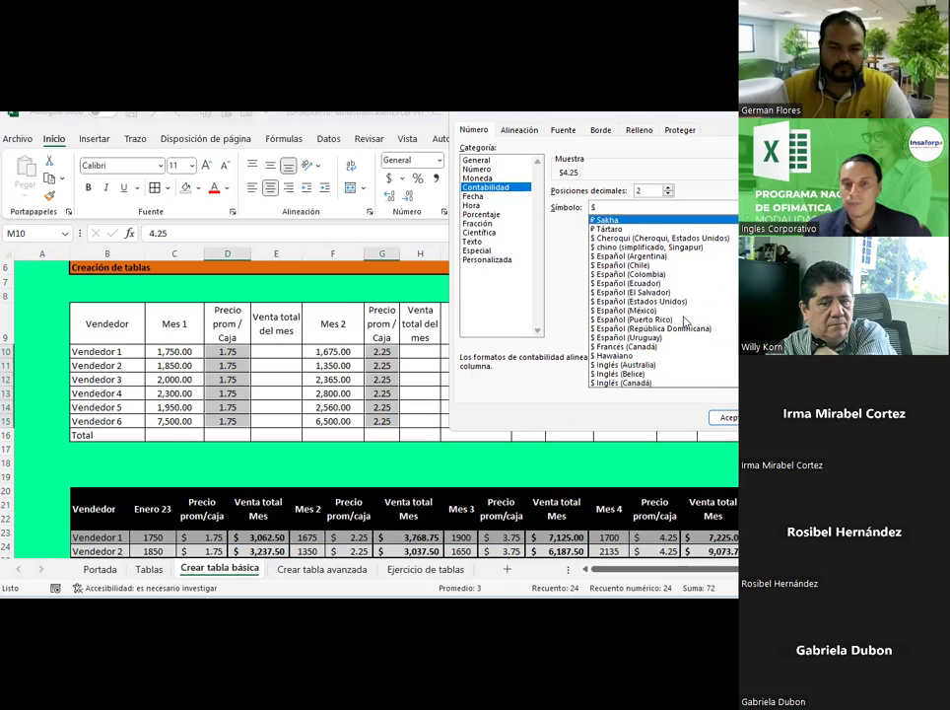
pyautogui.scroll(-2, 685, 322)
pyautogui.scroll(-1, 687, 322)
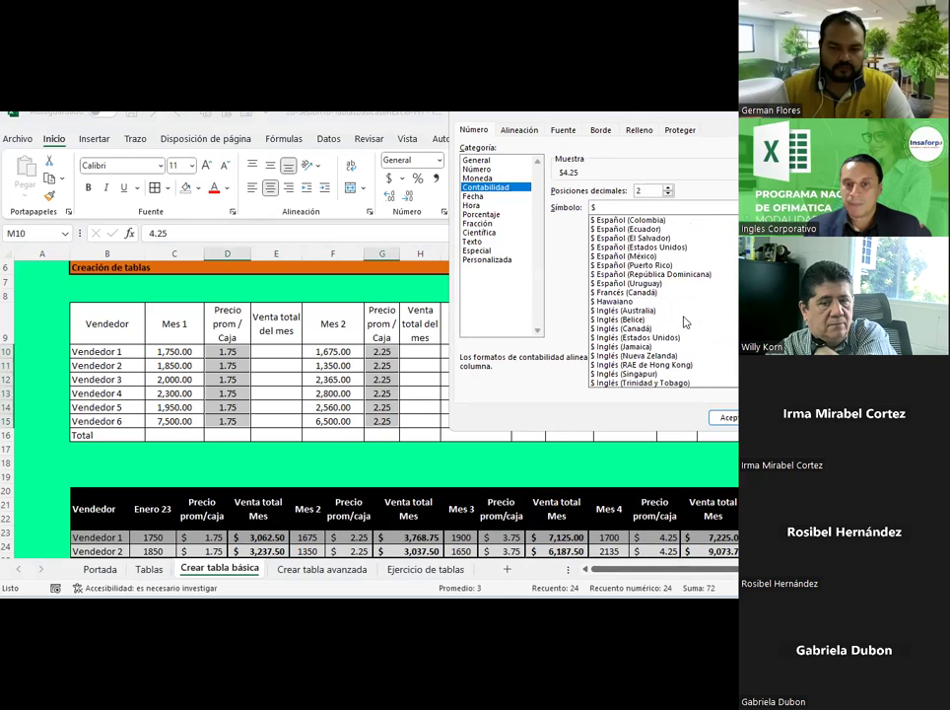
pyautogui.scroll(1, 686, 322)
pyautogui.scroll(2, 686, 322)
pyautogui.scroll(1, 686, 323)
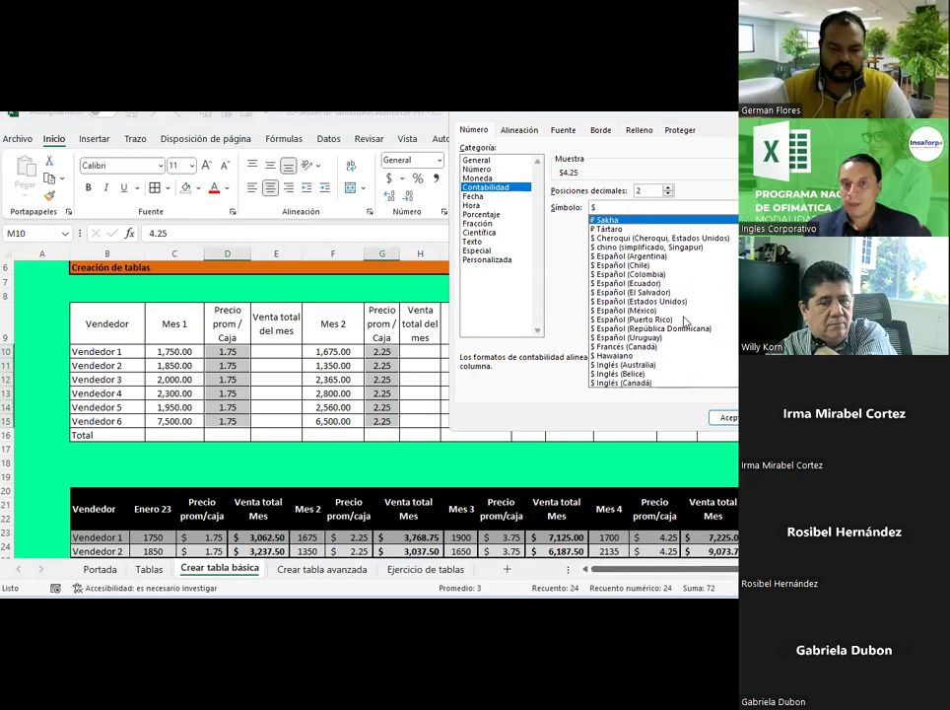
pyautogui.scroll(1, 686, 322)
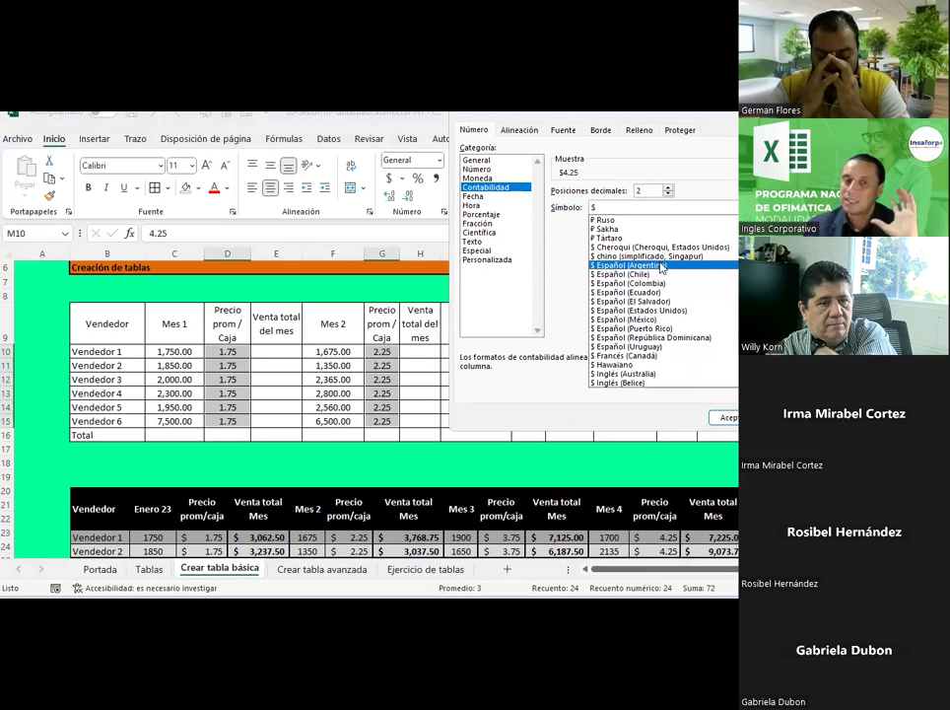
pyautogui.press('Escape')
pyautogui.press('Escape')
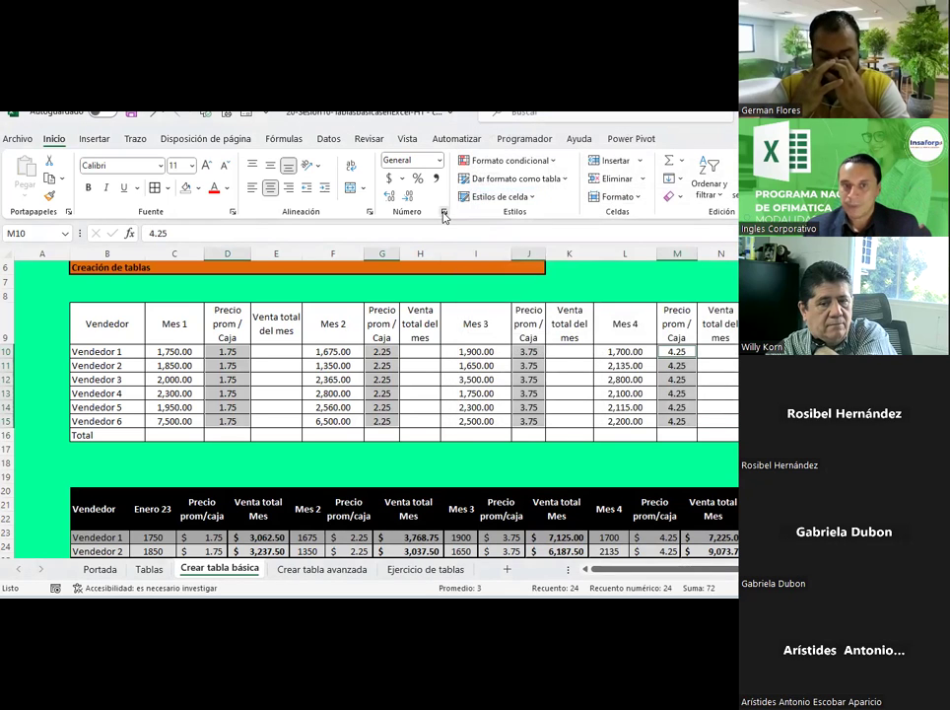
# Step: Apply Contabilidad format to the price columns and check D10 and G10 show $ values
pyautogui.click(444, 214)
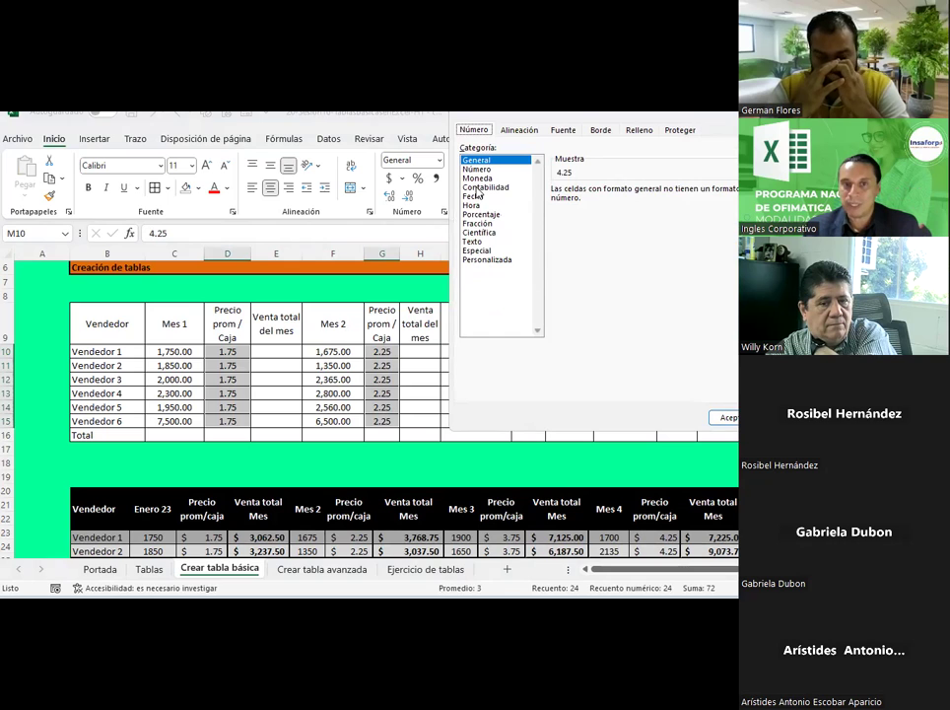
pyautogui.click(483, 187)
pyautogui.click(727, 418)
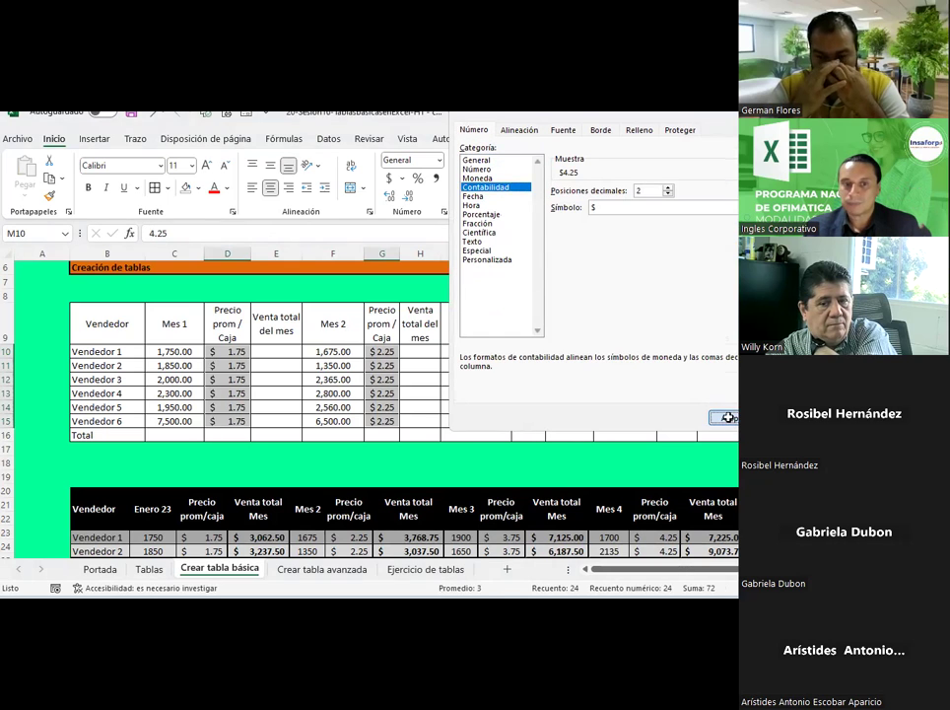
pyautogui.click(215, 352)
pyautogui.click(384, 352)
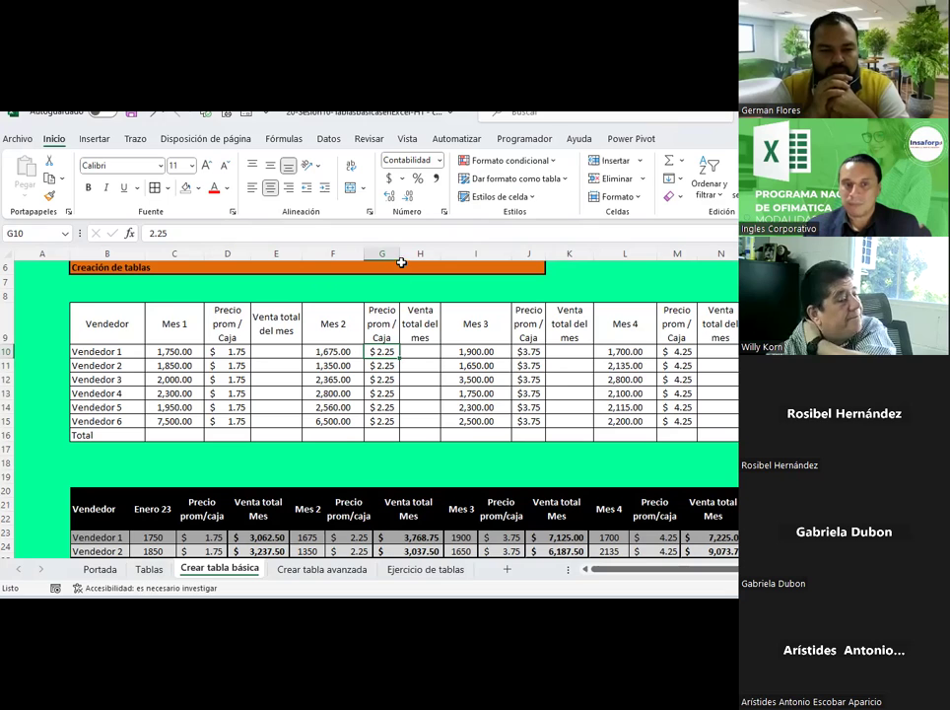
# Step: Widen column G and set the vendor table's fill to Sin relleno
pyautogui.moveTo(400, 255); pyautogui.dragTo(407, 255)
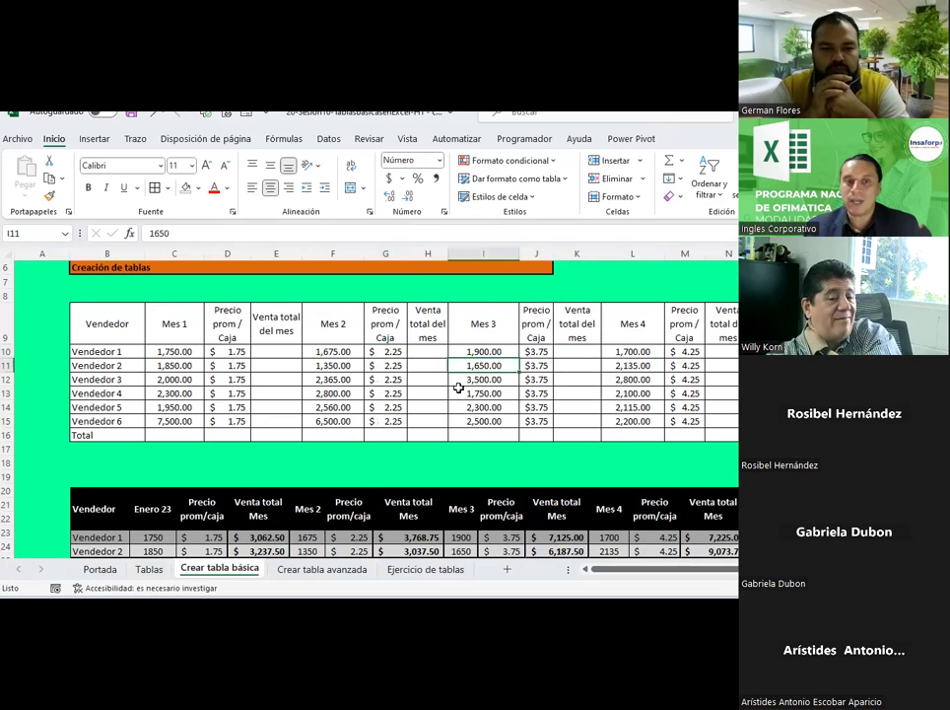
pyautogui.moveTo(89, 309); pyautogui.dragTo(229, 326)
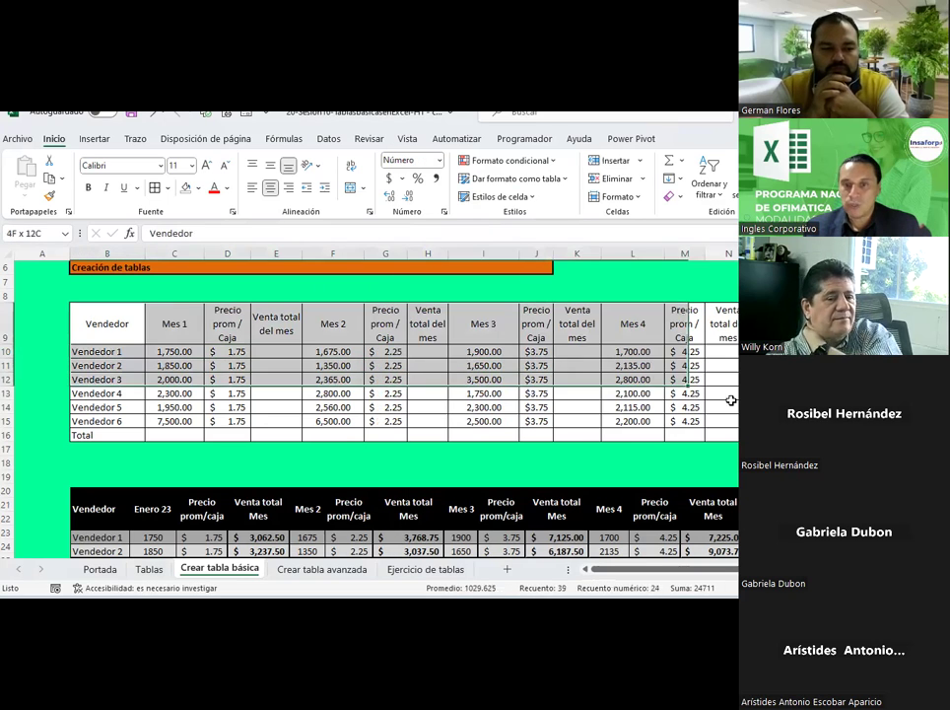
pyautogui.moveTo(326, 350); pyautogui.dragTo(690, 435)
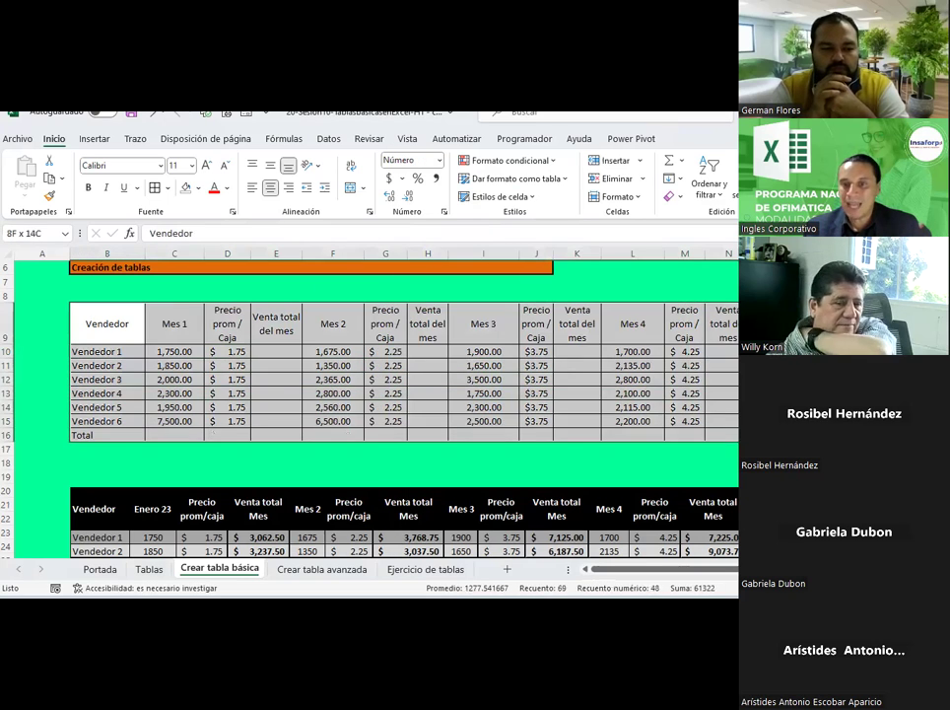
pyautogui.click(198, 188)
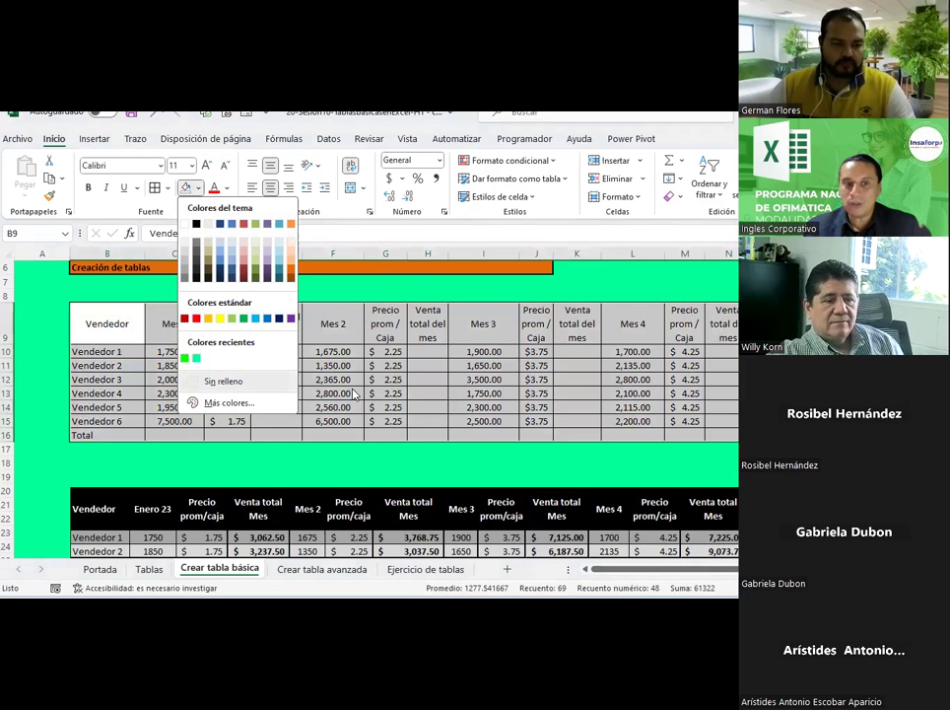
pyautogui.click(241, 382)
pyautogui.click(113, 311)
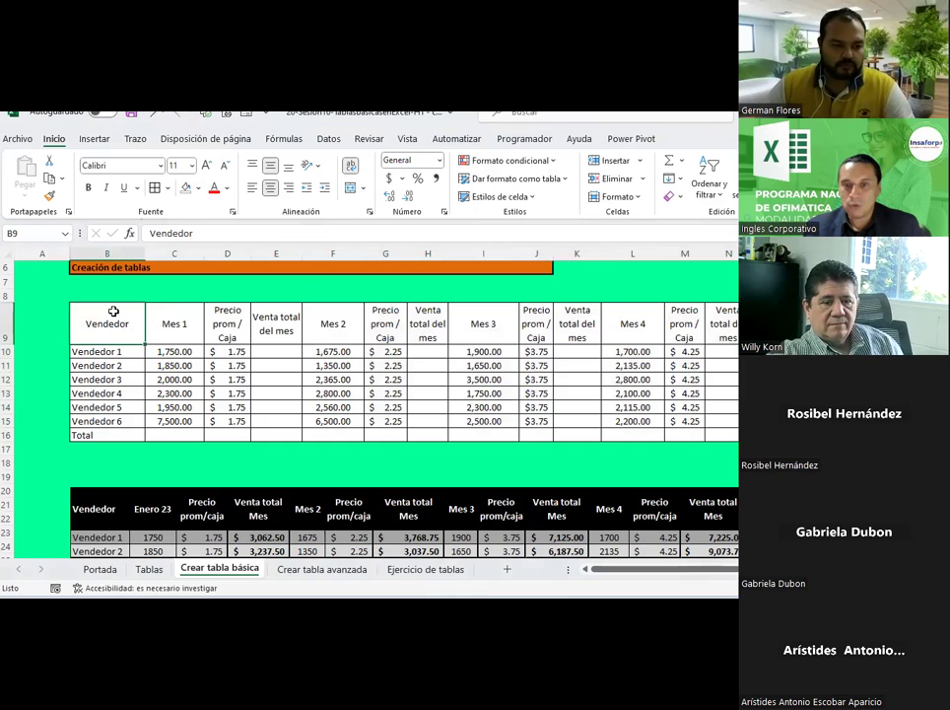
# Step: Review the empty monthly total cells in columns E and H and the values in C10, F10 and G10
pyautogui.moveTo(113, 311); pyautogui.dragTo(724, 408)
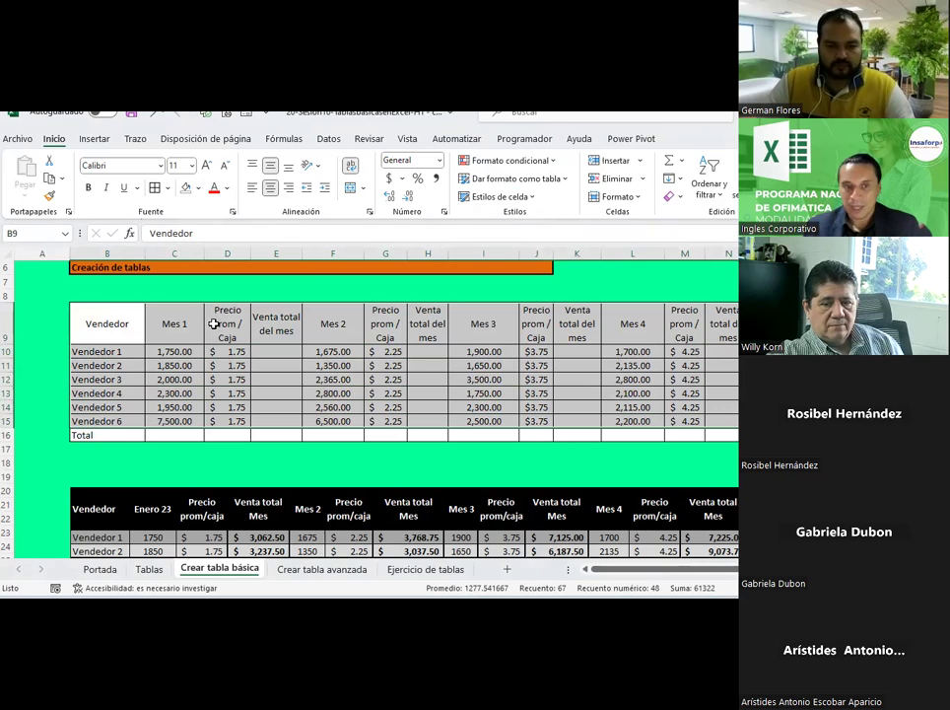
pyautogui.moveTo(293, 351); pyautogui.dragTo(292, 393)
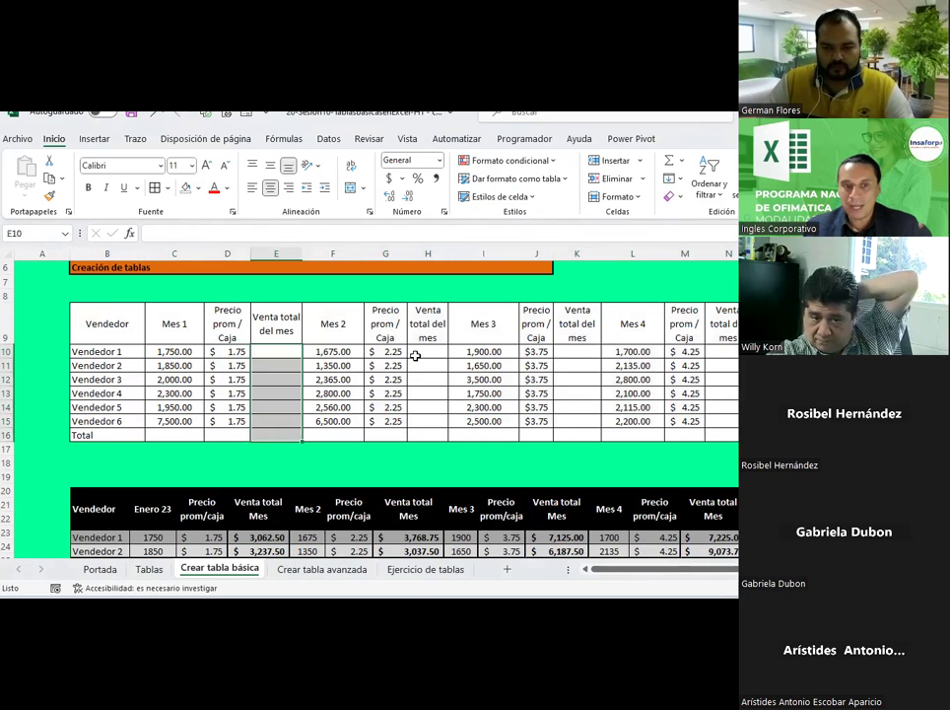
pyautogui.moveTo(427, 352); pyautogui.dragTo(425, 414)
pyautogui.click(186, 353)
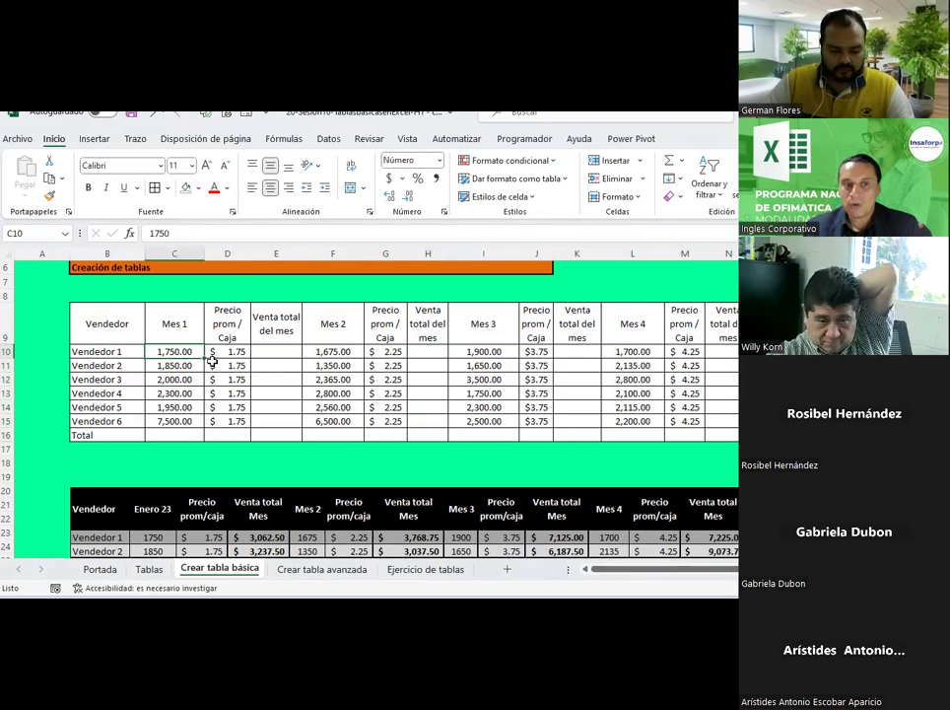
pyautogui.click(379, 352)
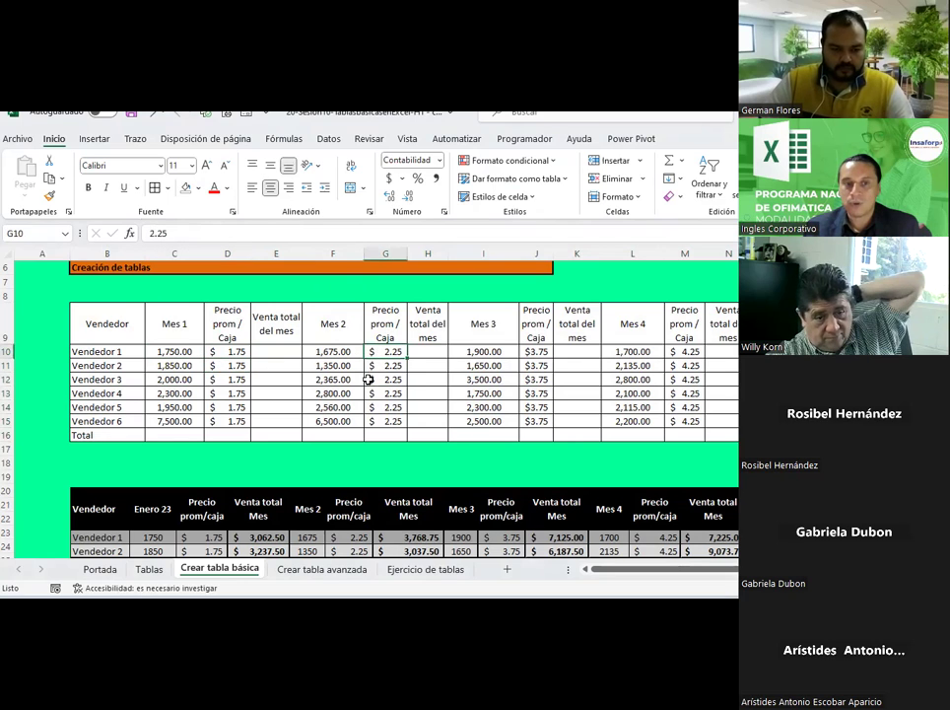
pyautogui.click(329, 351)
pyautogui.click(369, 351)
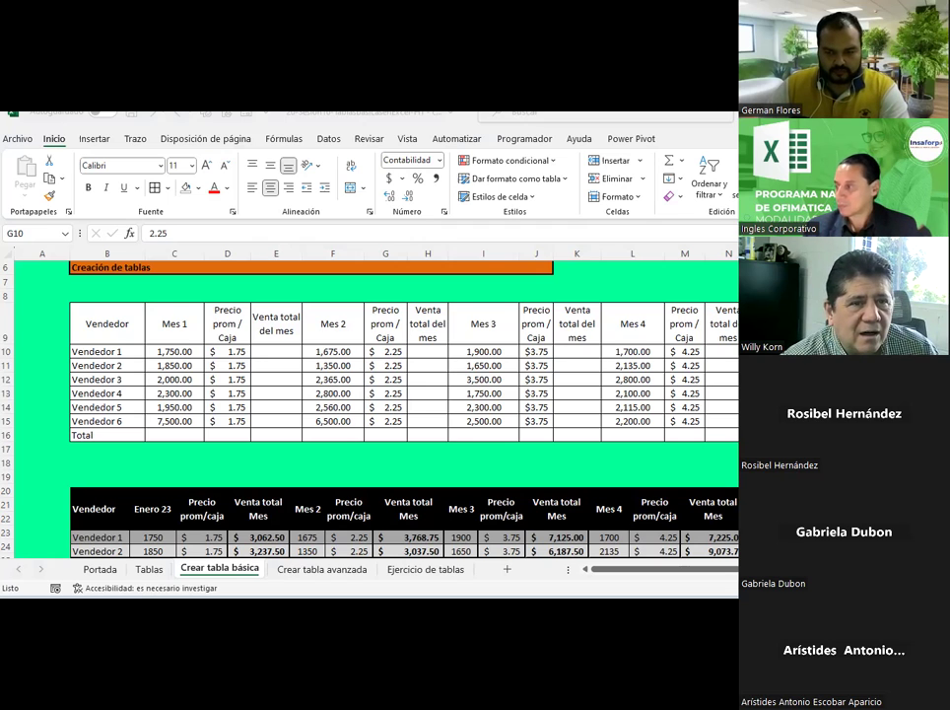
pyautogui.moveTo(123, 334); pyautogui.dragTo(734, 435)
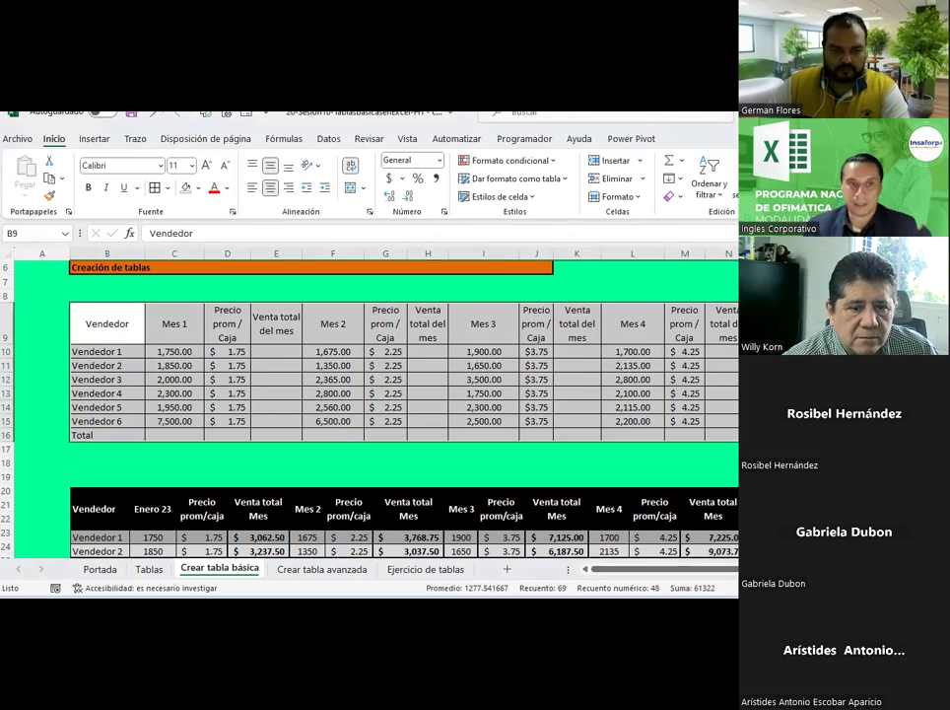
pyautogui.click(279, 358)
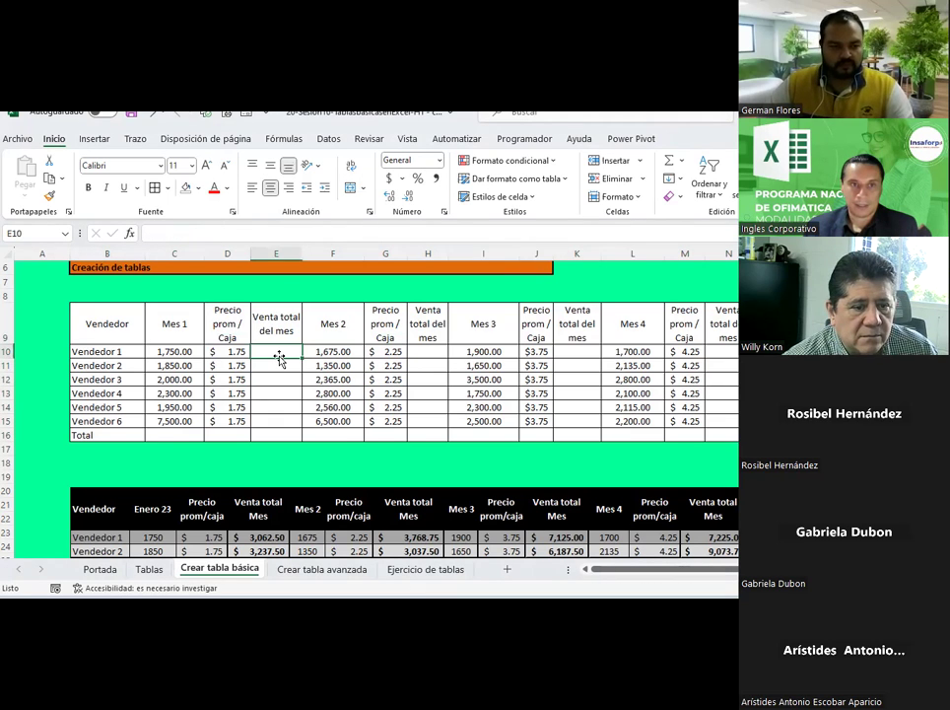
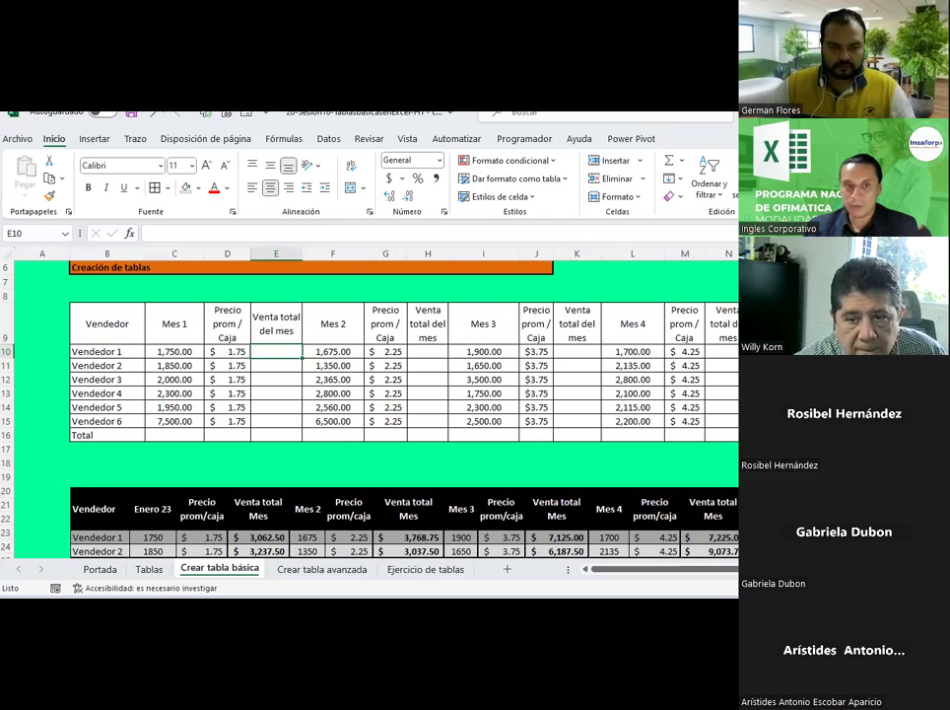
# Step: Inspect the Mes 1 header, price and total cells of the vendor table
pyautogui.click(422, 378)
pyautogui.click(360, 353)
pyautogui.click(384, 420)
pyautogui.click(329, 421)
pyautogui.click(254, 408)
pyautogui.click(230, 403)
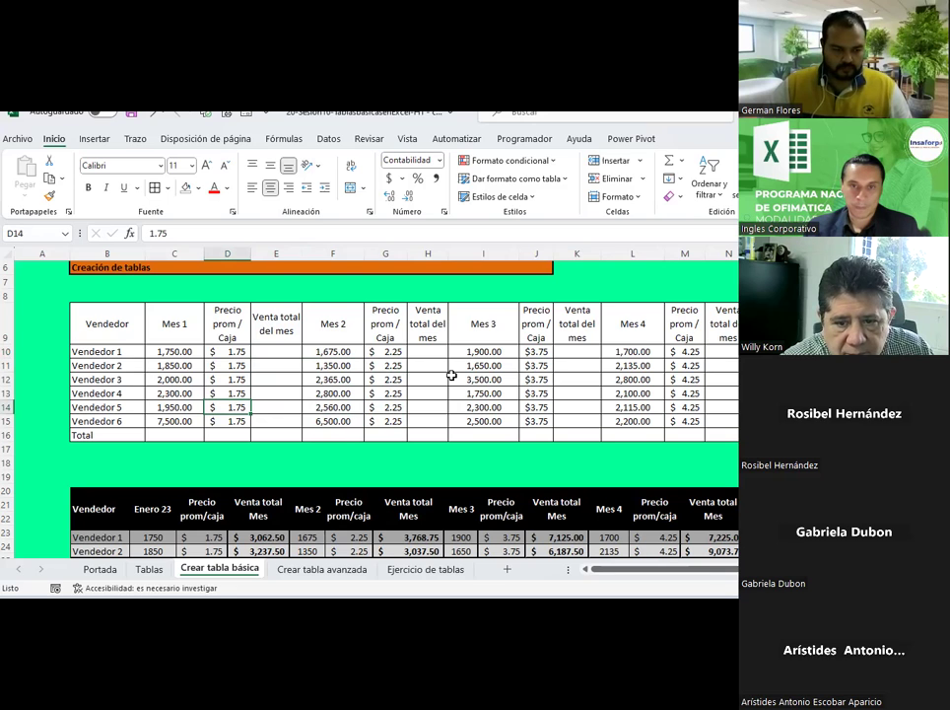
pyautogui.click(173, 324)
pyautogui.moveTo(227, 323); pyautogui.dragTo(278, 328)
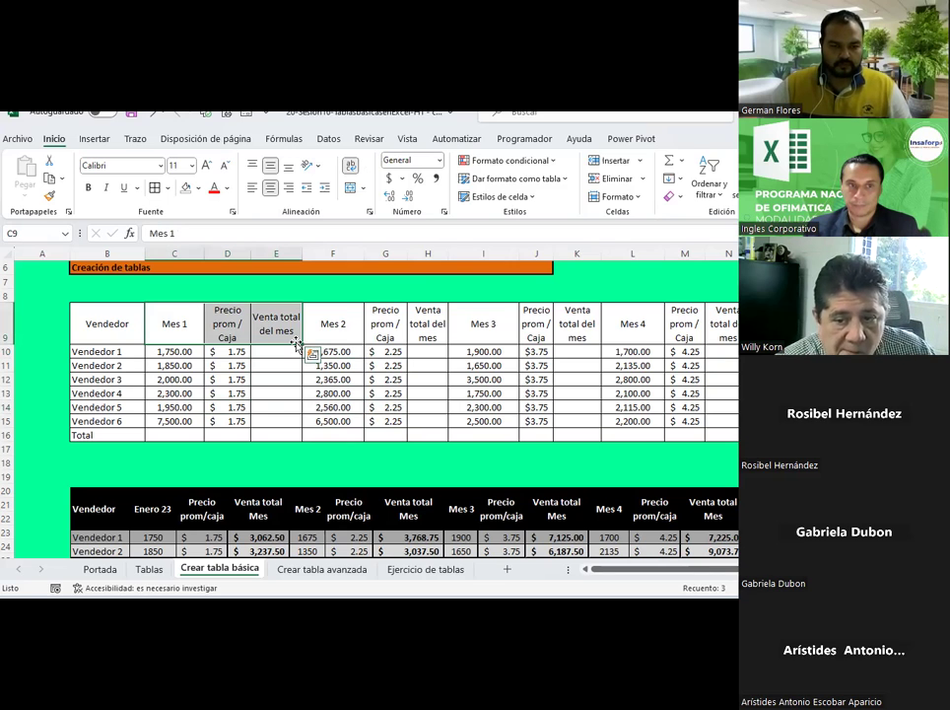
pyautogui.click(211, 429)
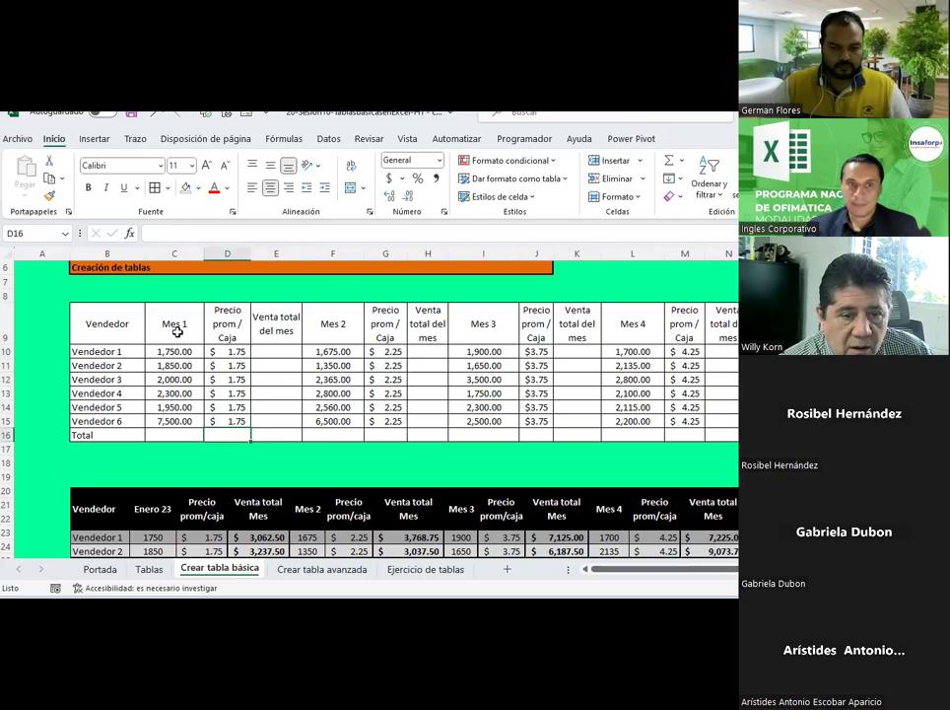
pyautogui.moveTo(177, 332); pyautogui.dragTo(276, 324)
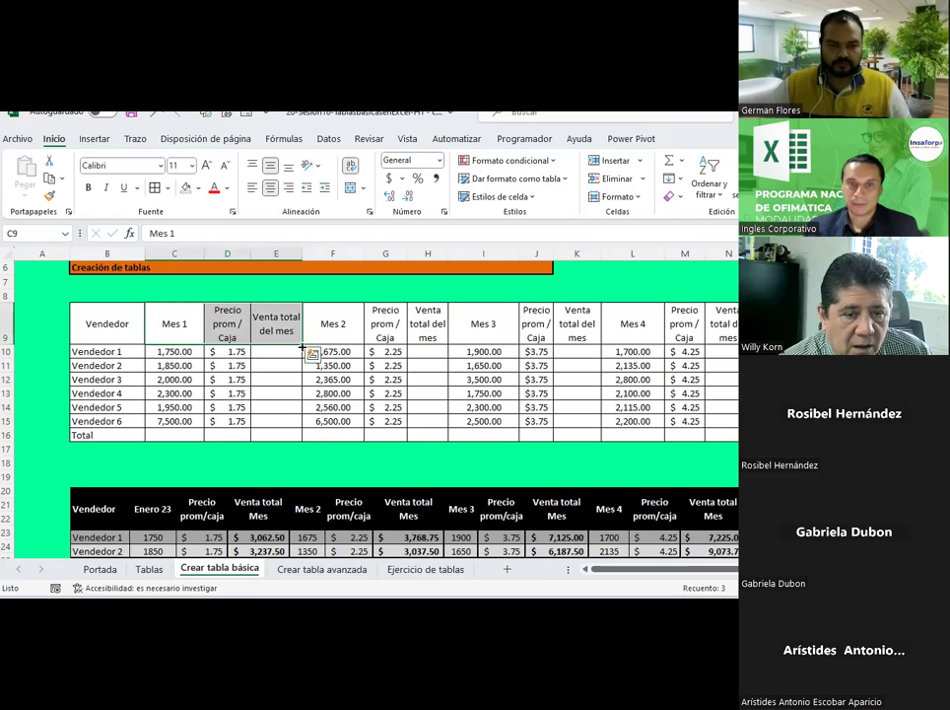
pyautogui.moveTo(303, 347); pyautogui.dragTo(309, 350)
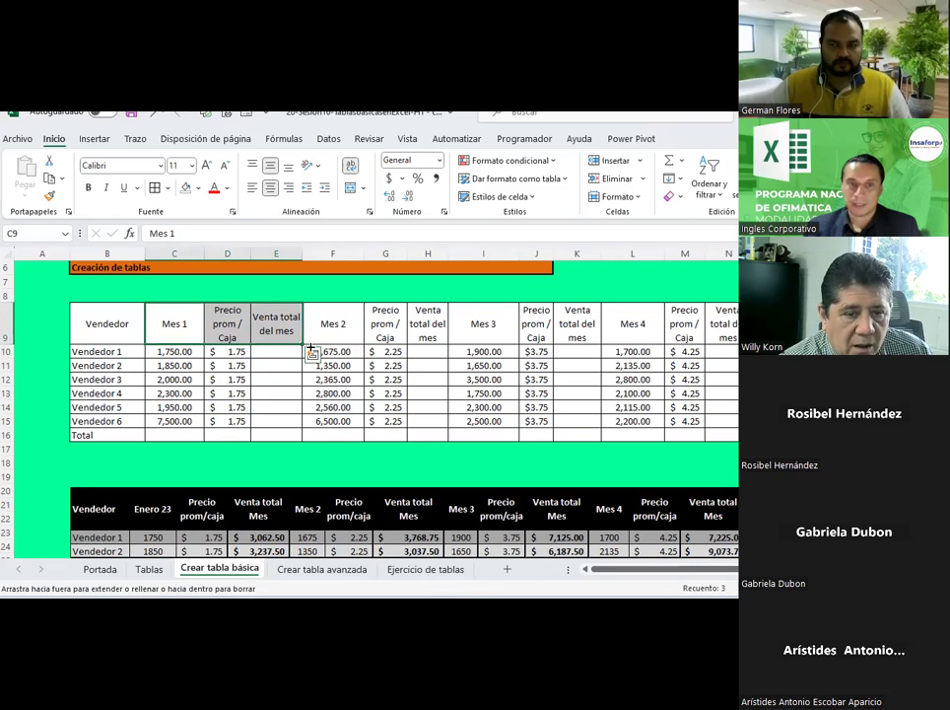
pyautogui.click(254, 381)
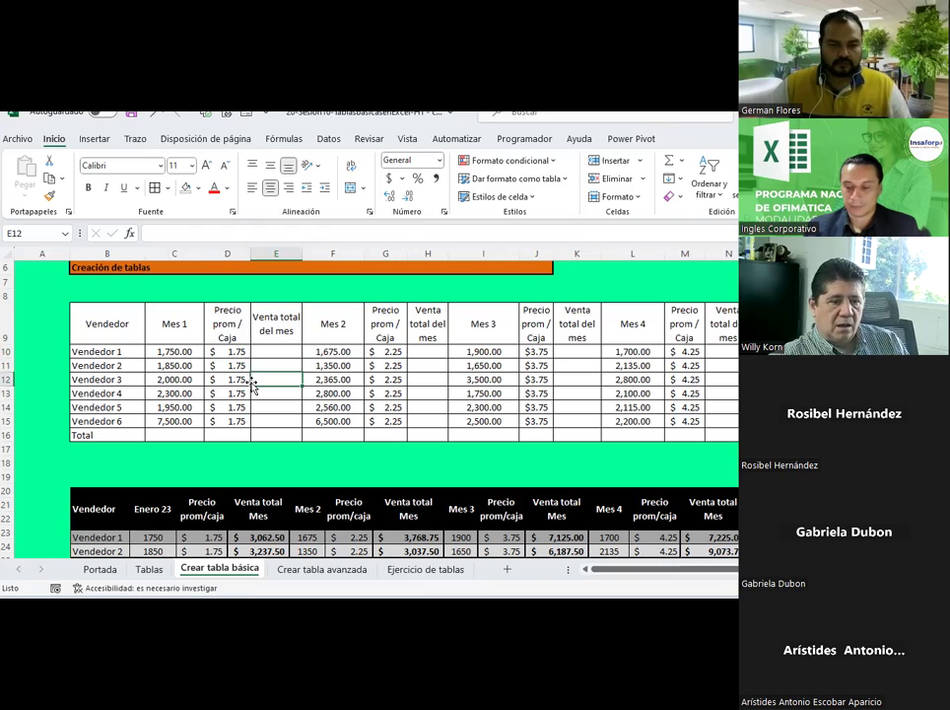
# Step: Select the Mes 1 to Mes 4 price-per-box columns, then narrow back to the Mes 1 prices
pyautogui.click(237, 351)
pyautogui.click(232, 378)
pyautogui.click(387, 353)
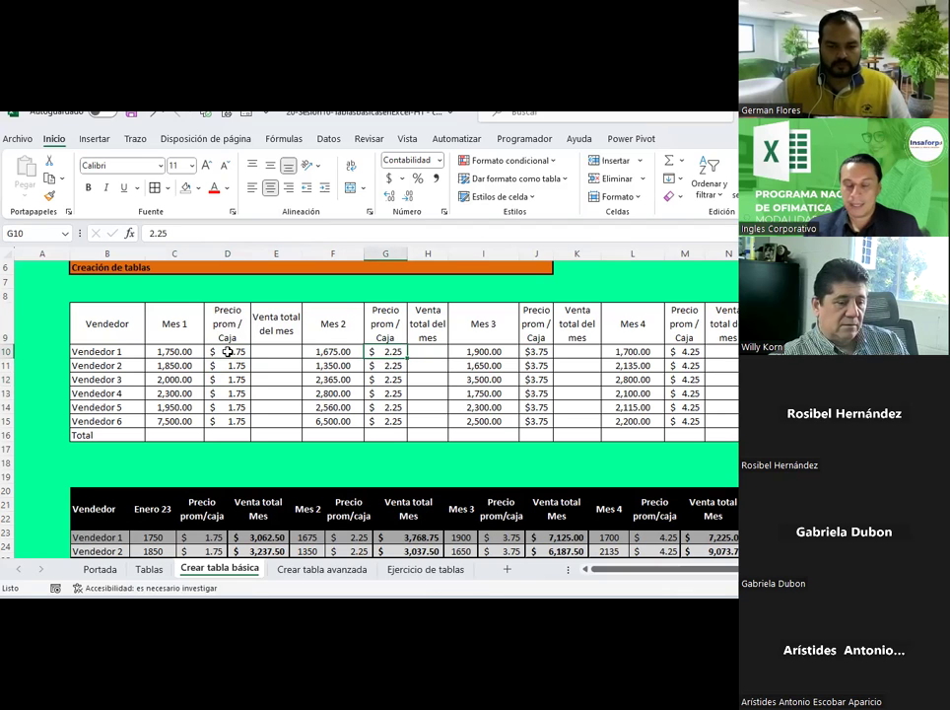
pyautogui.click(228, 352)
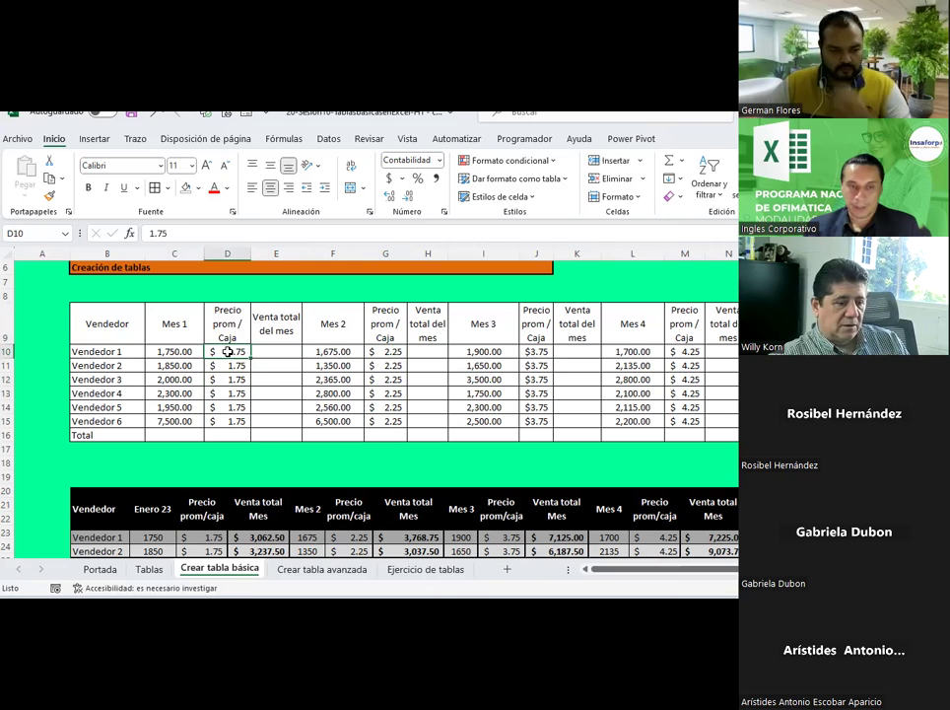
pyautogui.moveTo(227, 352); pyautogui.dragTo(229, 421)
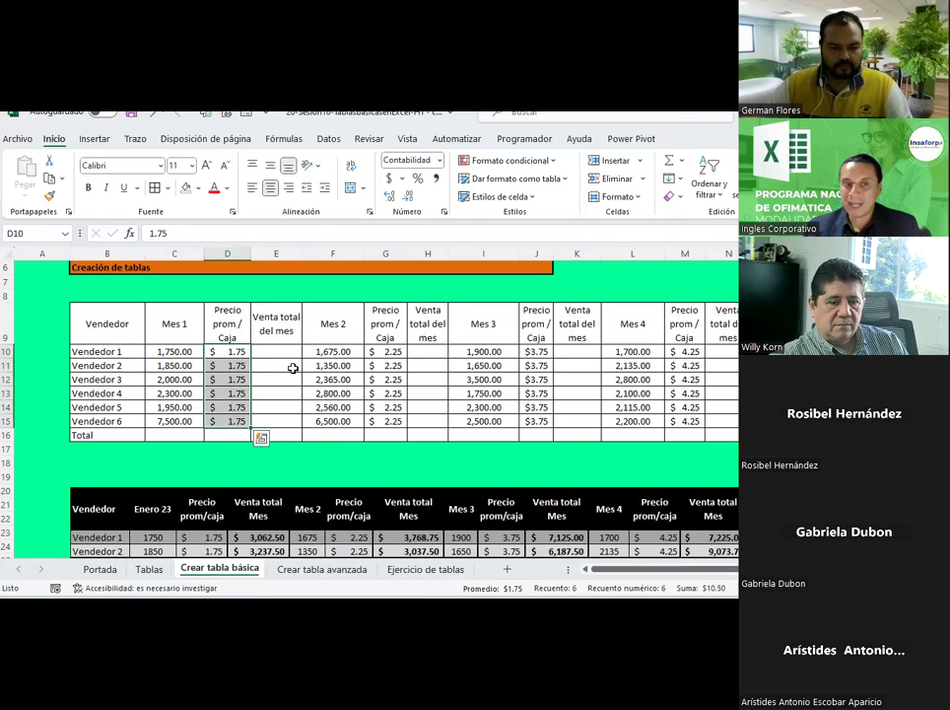
pyautogui.keyDown('ctrl'); pyautogui.moveTo(390, 353); pyautogui.dragTo(392, 421); pyautogui.keyUp('ctrl')
pyautogui.keyDown('ctrl'); pyautogui.moveTo(536, 351); pyautogui.dragTo(530, 421); pyautogui.keyUp('ctrl')
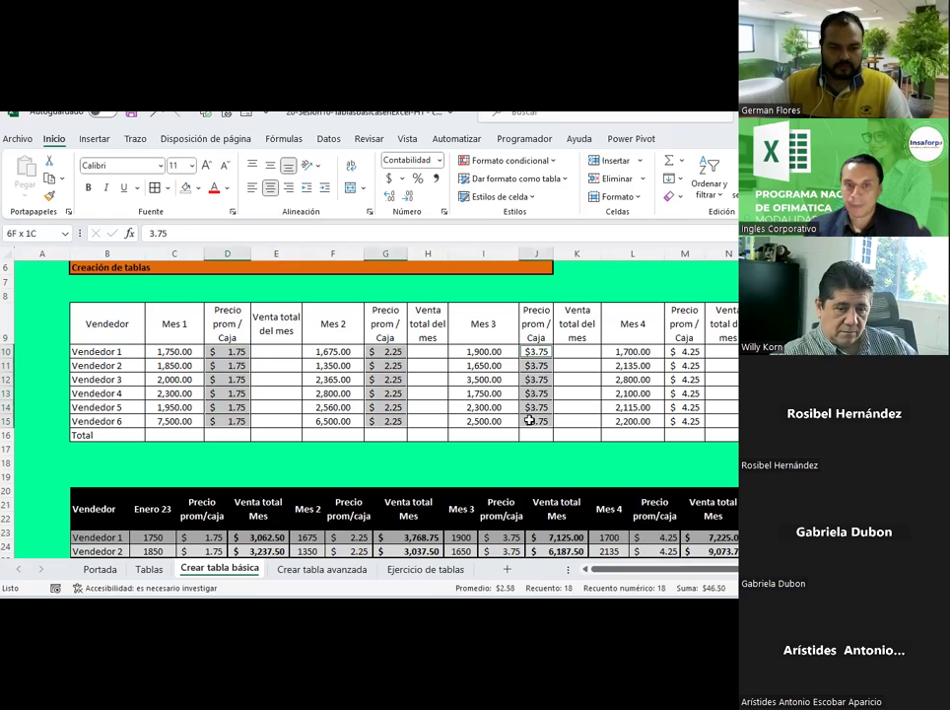
pyautogui.keyDown('ctrl'); pyautogui.moveTo(686, 351); pyautogui.dragTo(686, 421); pyautogui.keyUp('ctrl')
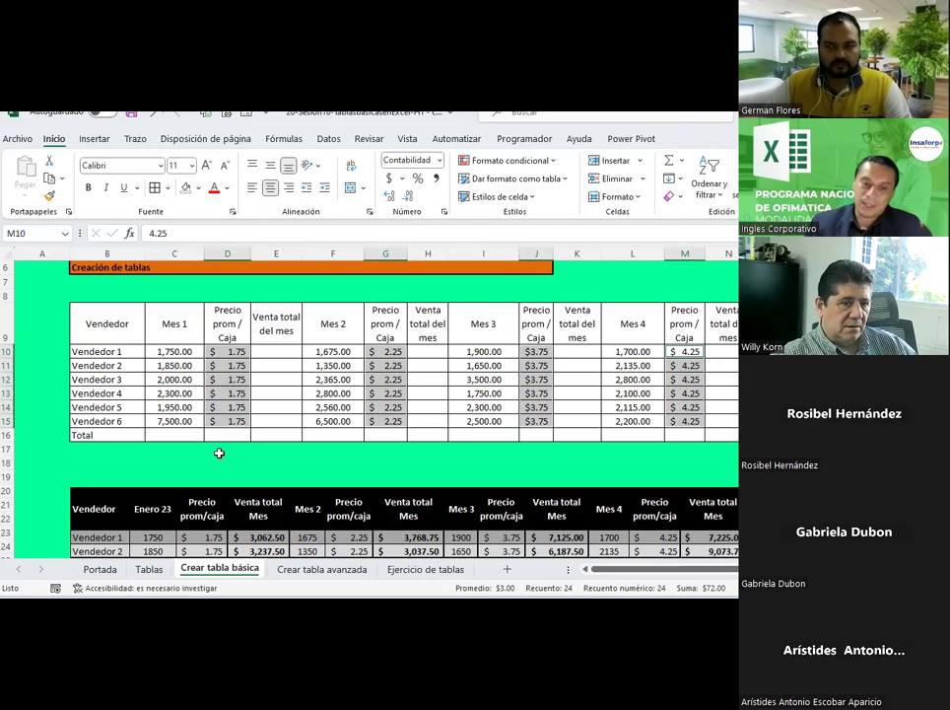
pyautogui.click(219, 451)
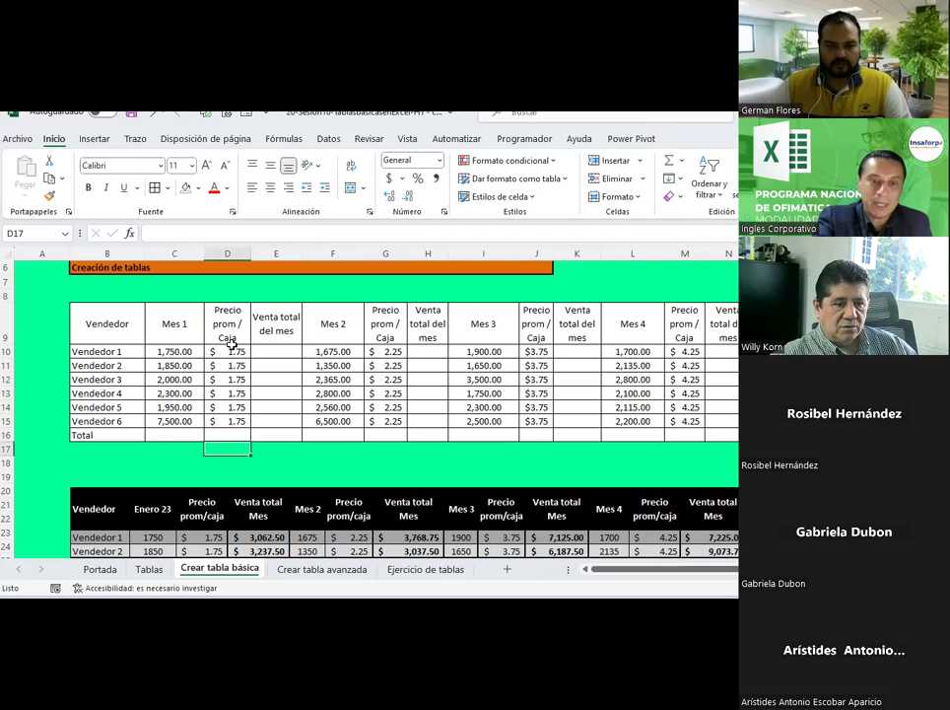
pyautogui.click(237, 352)
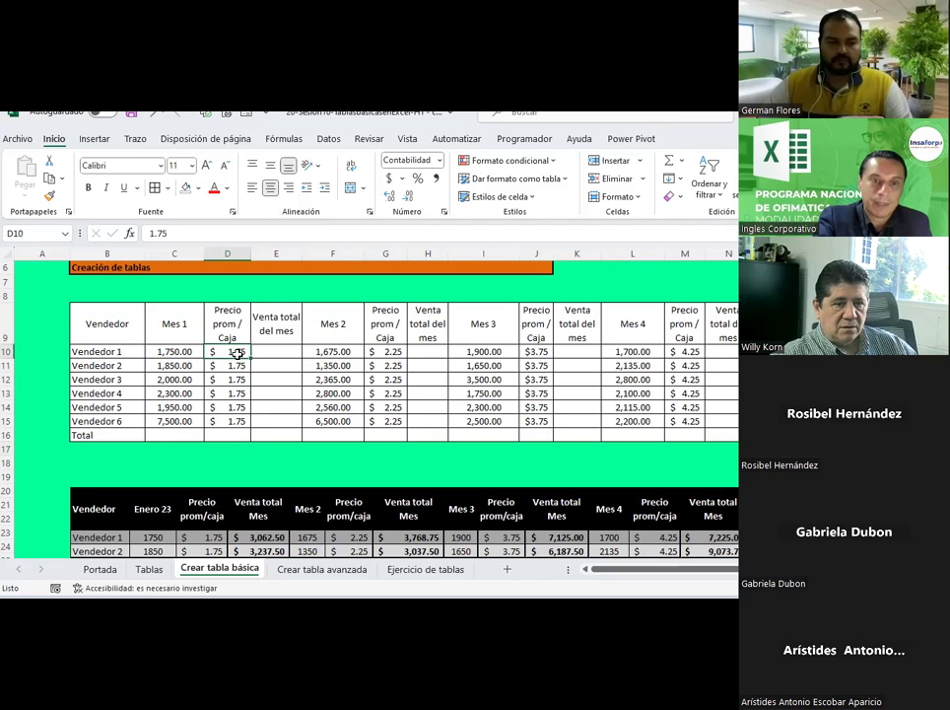
pyautogui.moveTo(238, 352); pyautogui.dragTo(232, 421)
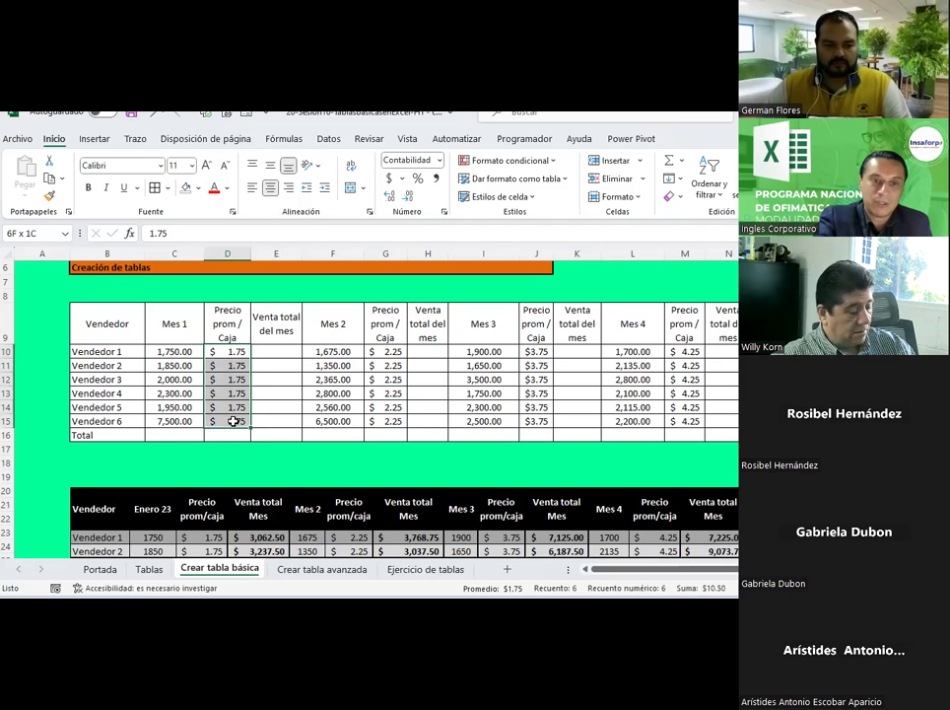
pyautogui.keyDown('ctrl'); pyautogui.click(383, 352); pyautogui.keyUp('ctrl')
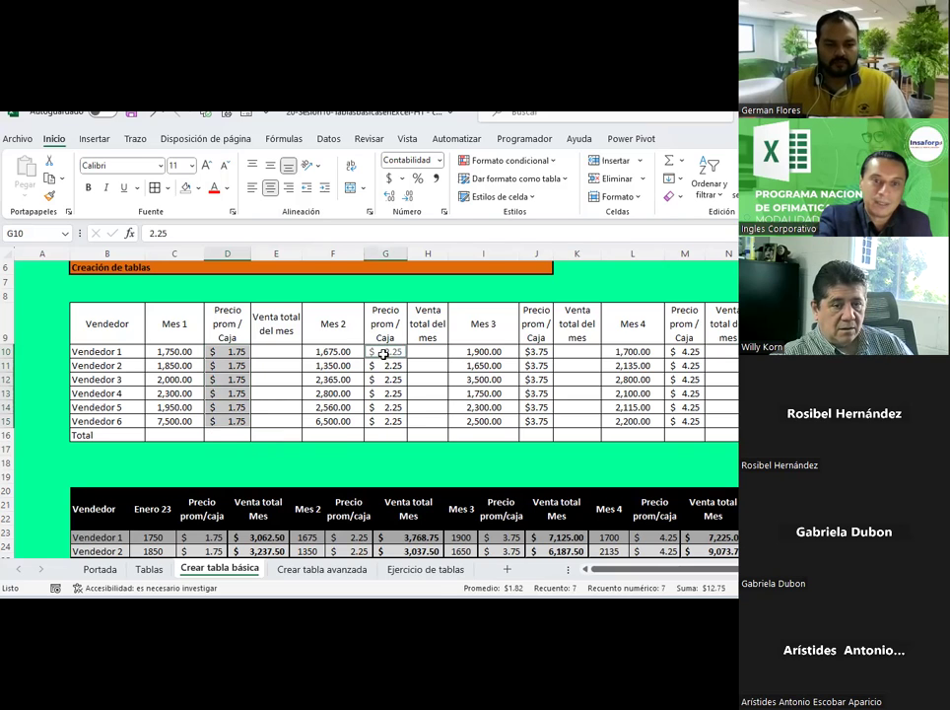
pyautogui.moveTo(384, 353); pyautogui.dragTo(385, 416)
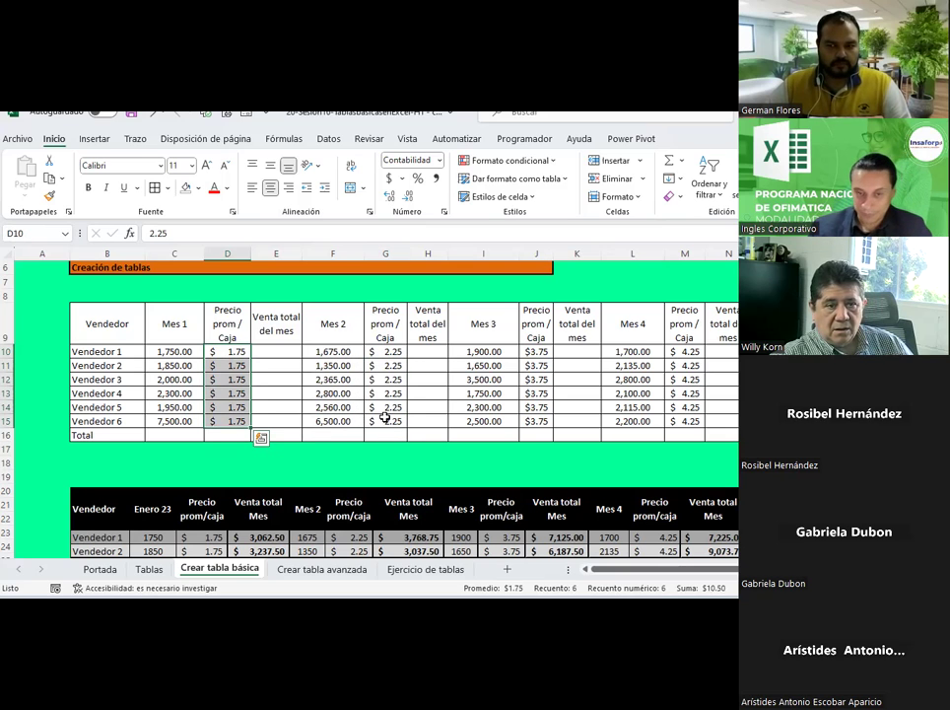
pyautogui.click(400, 354)
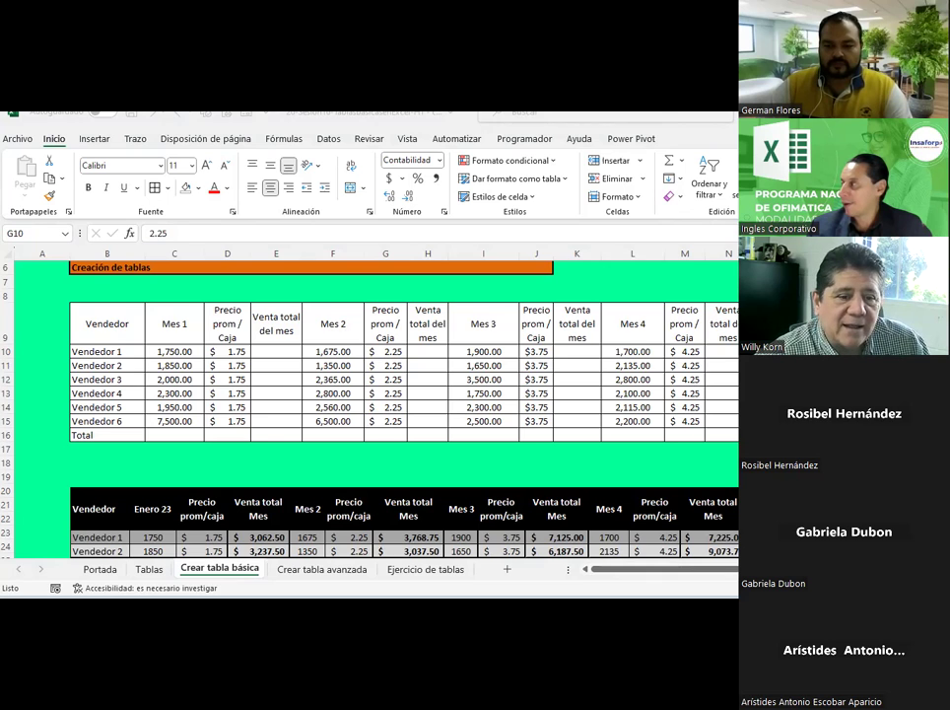
# Step: Drag the black-header table picture (Imagen 1) up to sit just under row 16
pyautogui.scroll(-2, 222, 414)
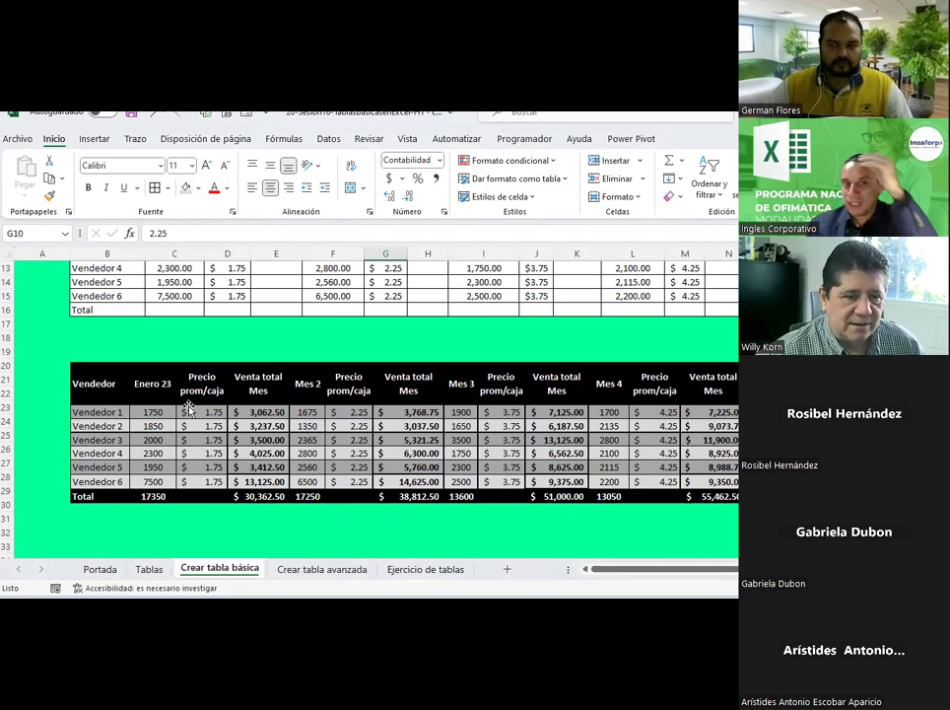
pyautogui.scroll(3, 187, 408)
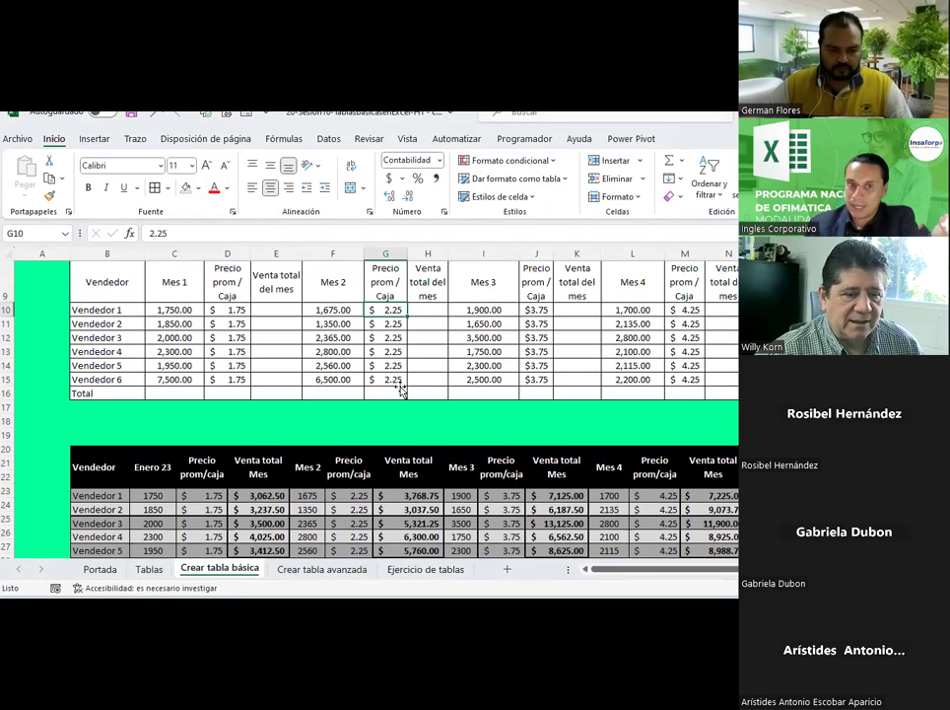
pyautogui.moveTo(106, 315); pyautogui.dragTo(734, 434)
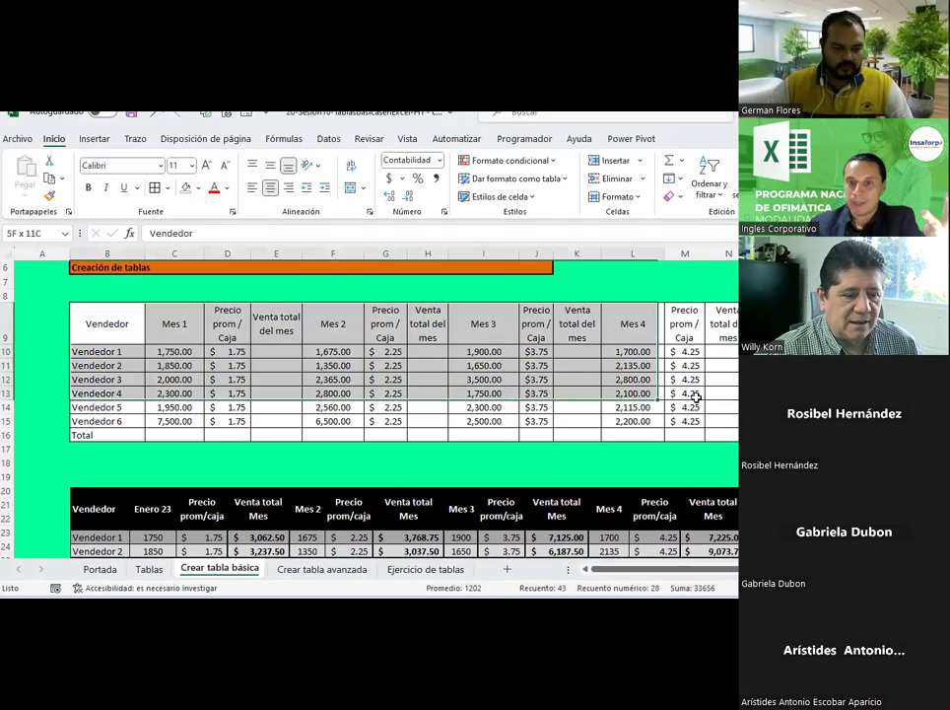
pyautogui.scroll(-2, 536, 387)
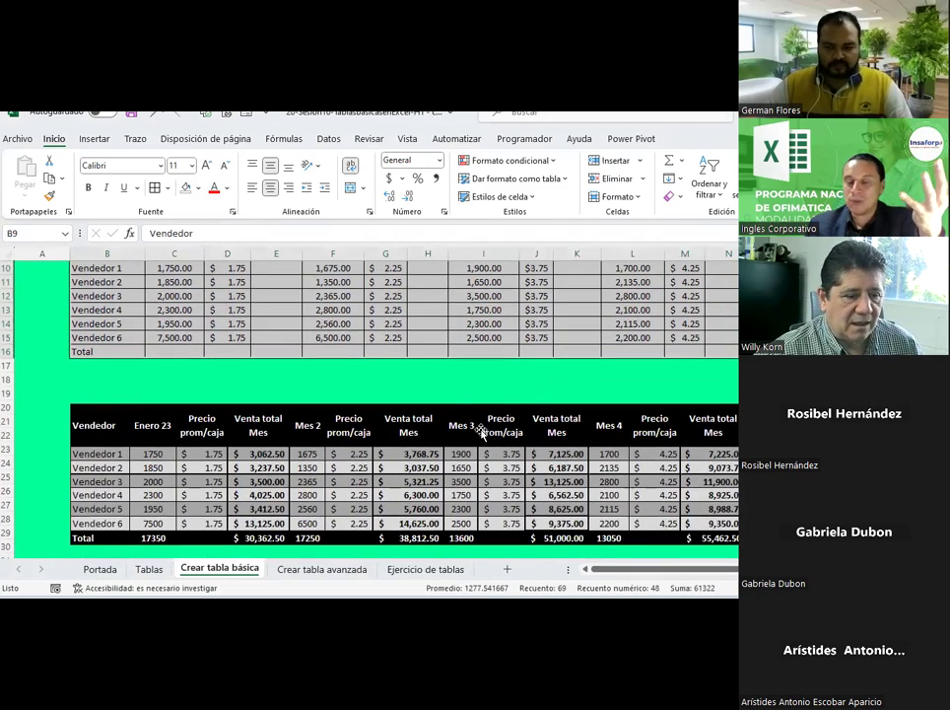
pyautogui.click(407, 441)
pyautogui.moveTo(408, 439); pyautogui.dragTo(422, 427)
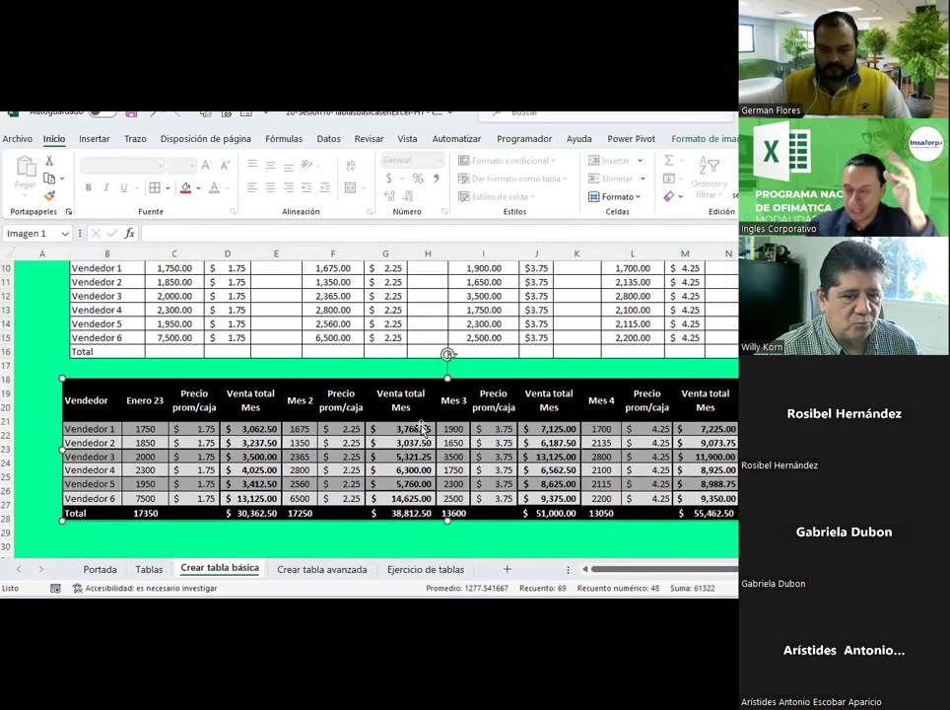
pyautogui.scroll(1, 421, 427)
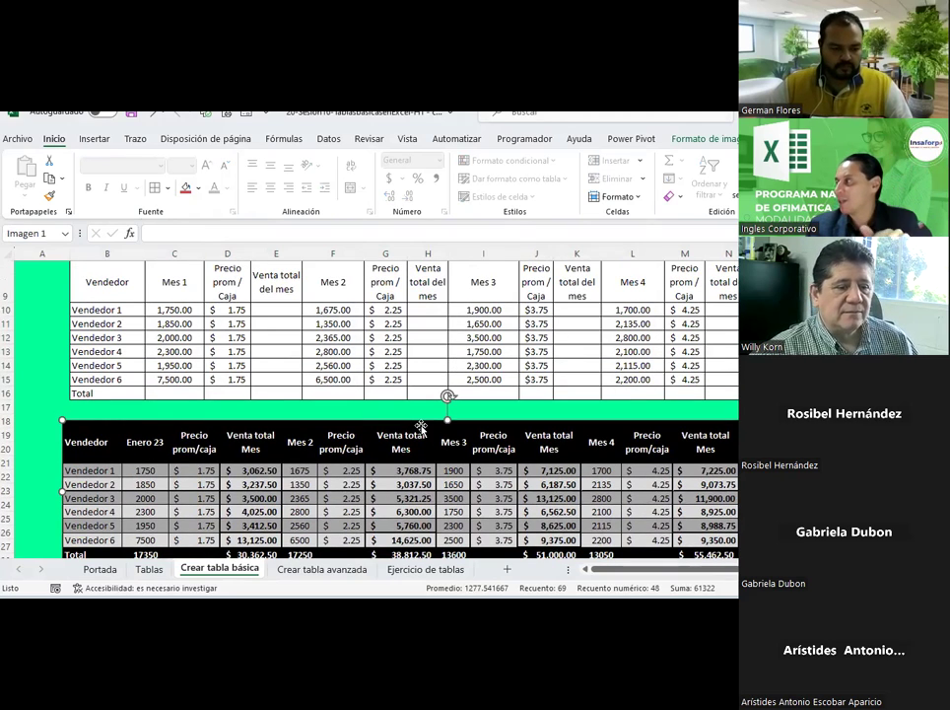
pyautogui.scroll(-1, 421, 427)
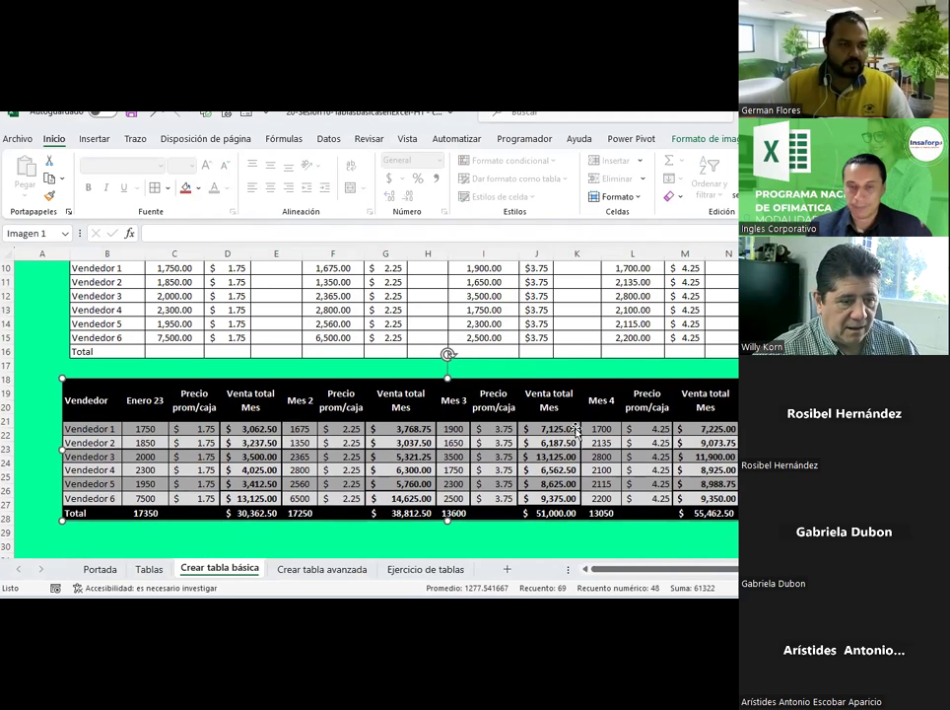
pyautogui.scroll(1, 576, 430)
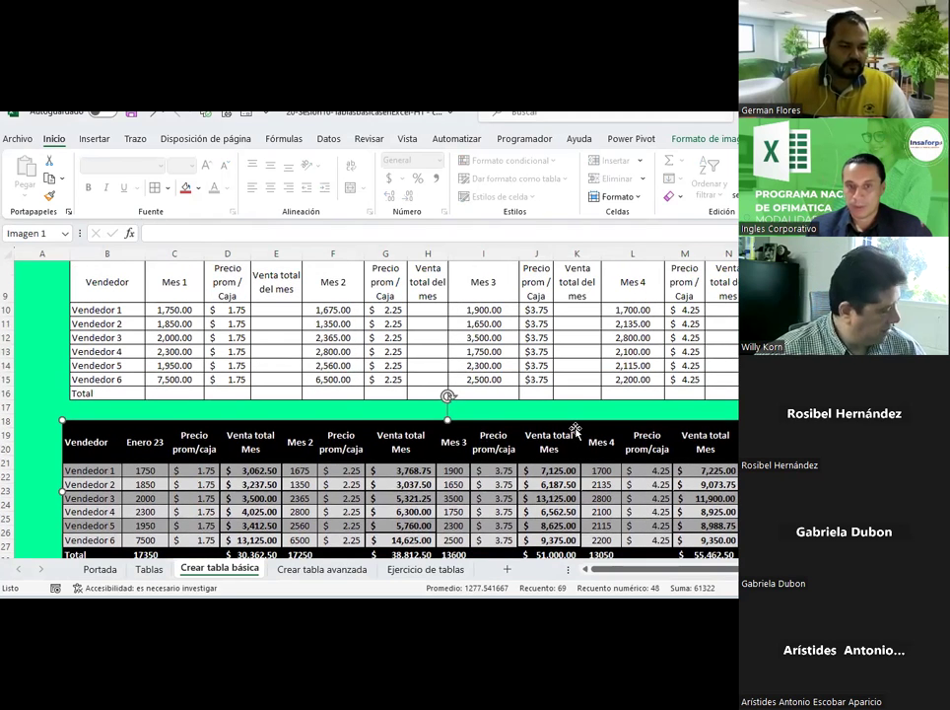
pyautogui.scroll(1, 576, 431)
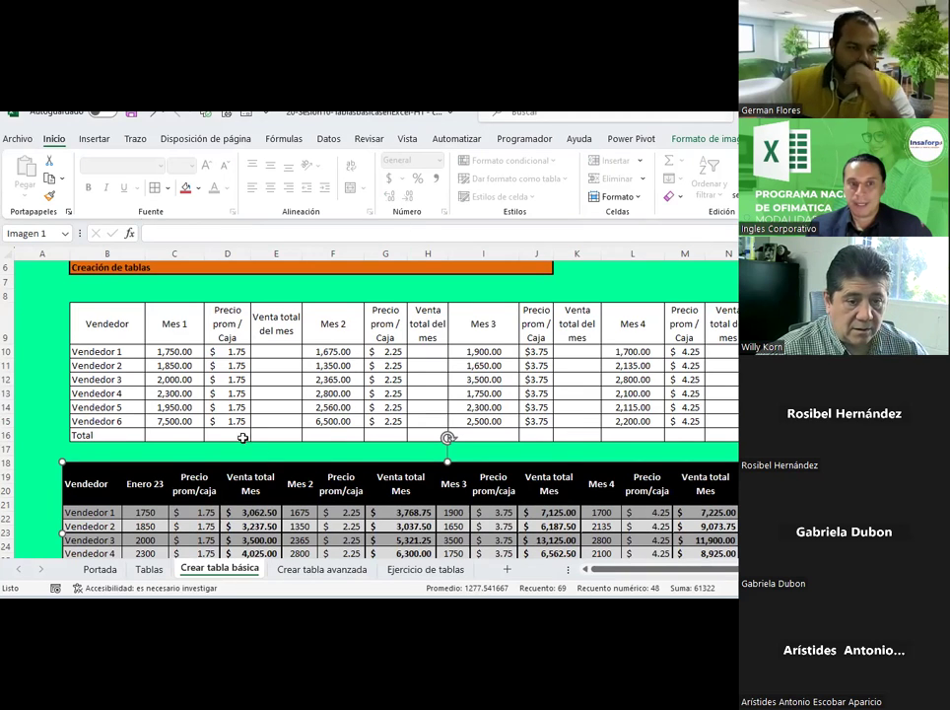
# Step: Bring up Format Cells for the Mes 1 sales figures, showing Número with 2 decimals and thousands separator
pyautogui.moveTo(176, 352); pyautogui.dragTo(178, 421)
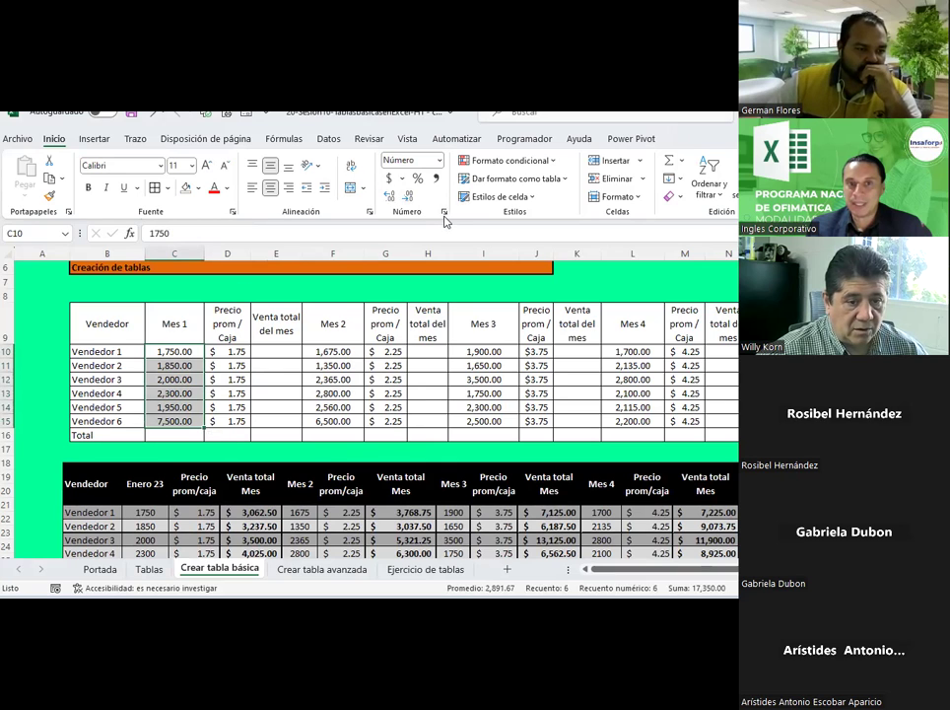
pyautogui.rightClick(175, 352)
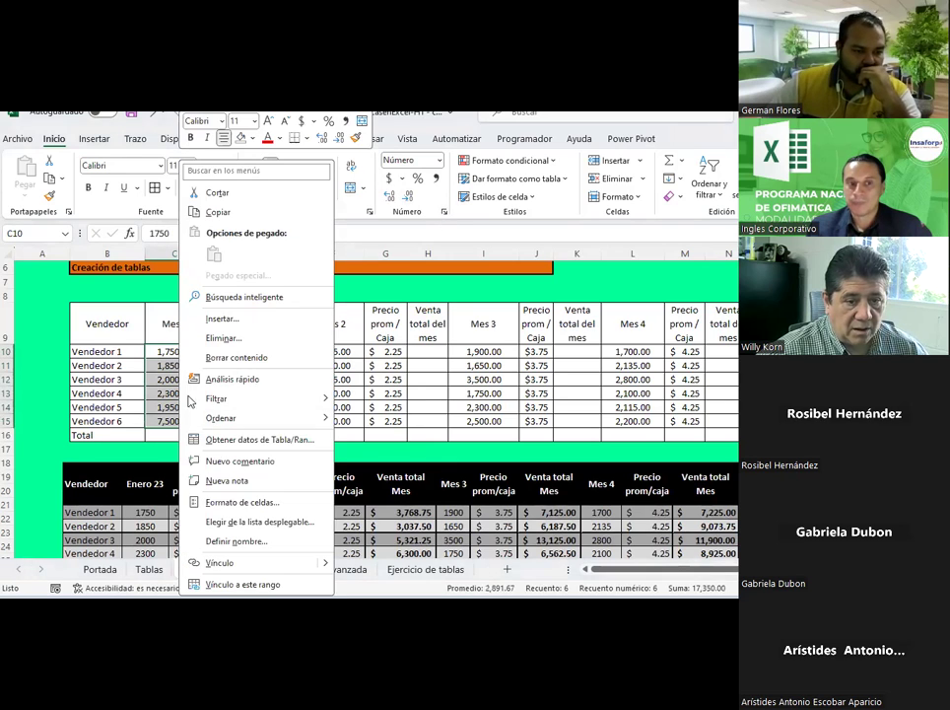
pyautogui.click(244, 503)
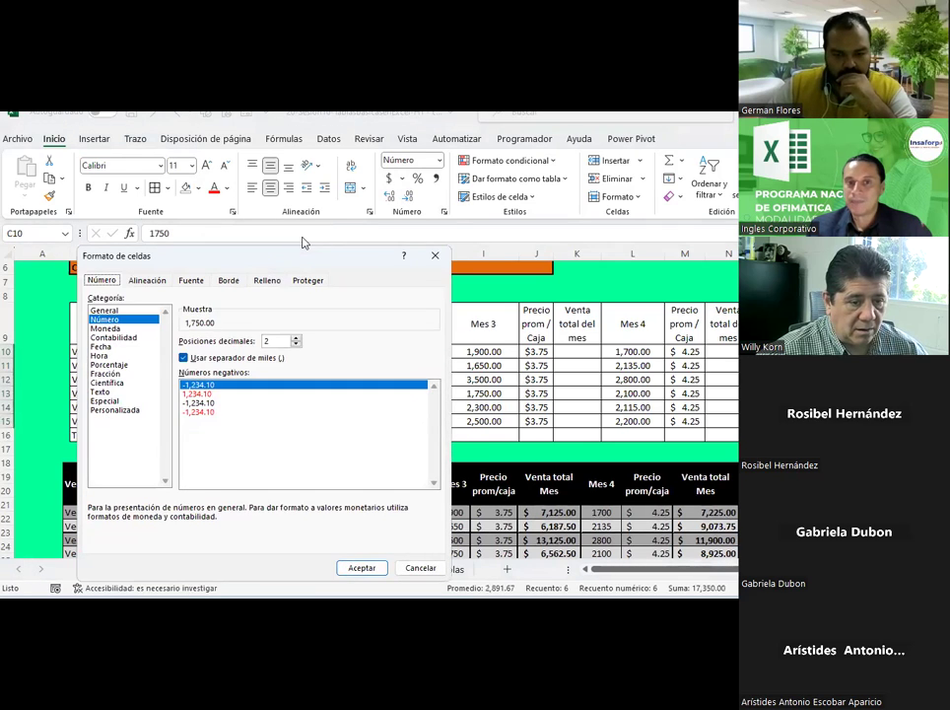
pyautogui.moveTo(304, 254); pyautogui.dragTo(652, 172)
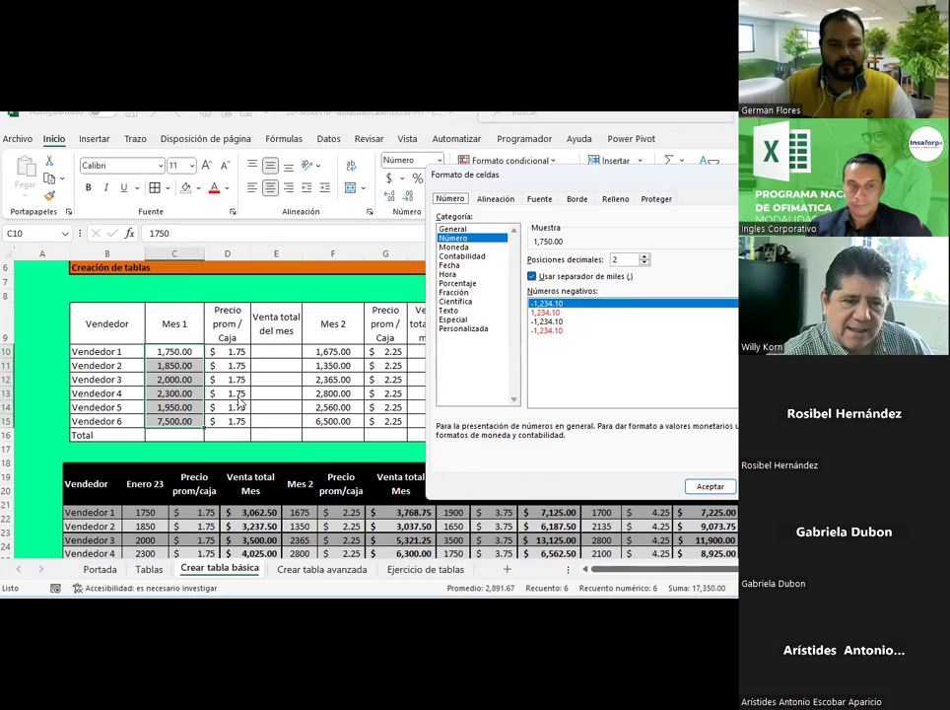
# Step: Apply the 2-decimal number format, then inspect the header, total and price cells' formats
pyautogui.click(710, 486)
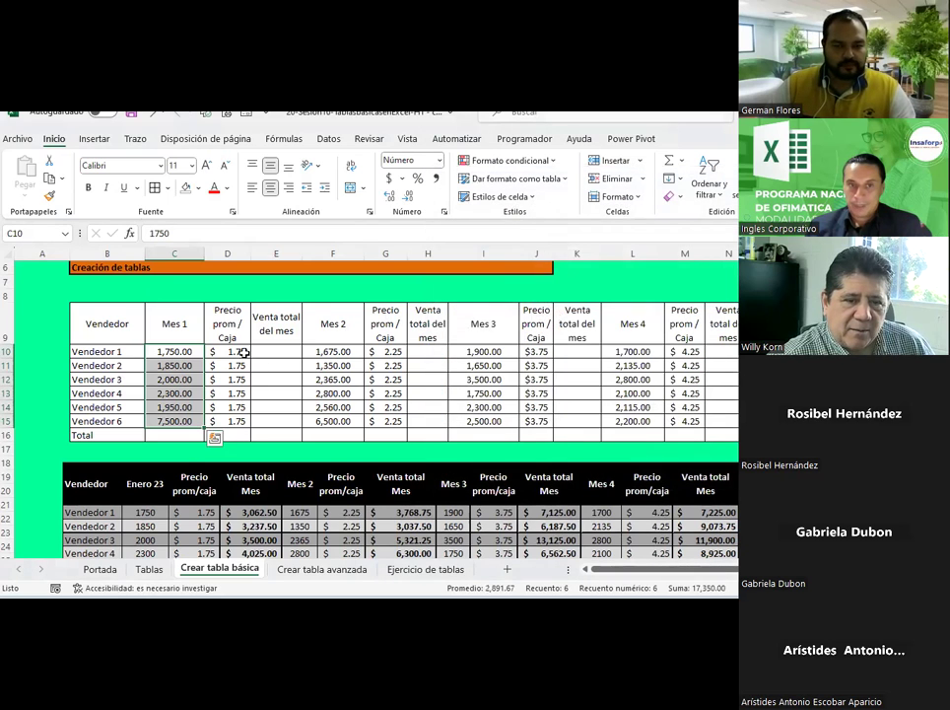
pyautogui.click(308, 313)
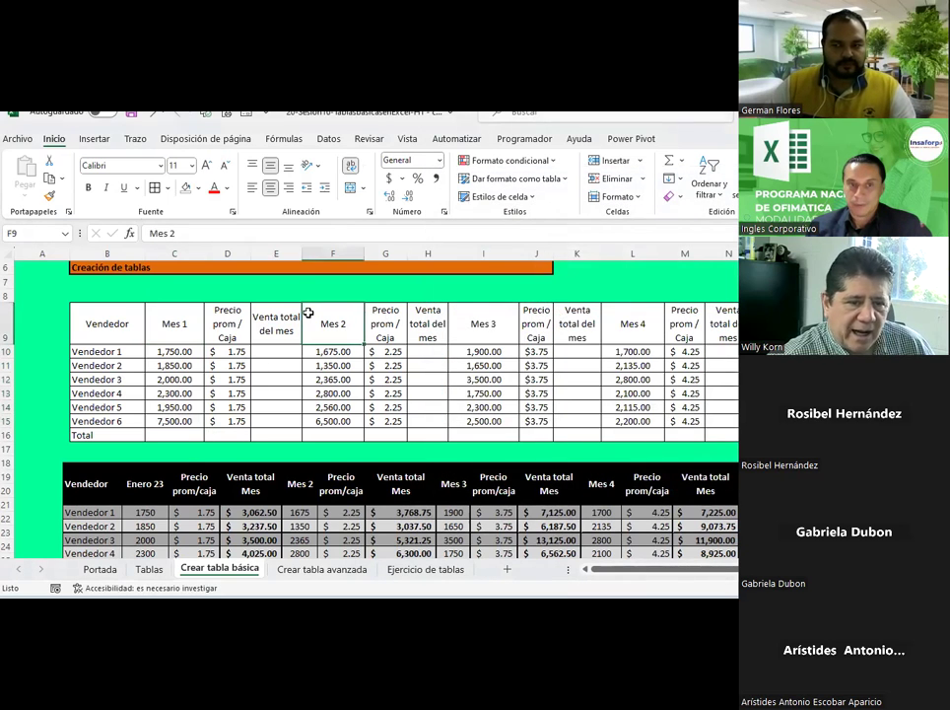
pyautogui.moveTo(197, 333); pyautogui.dragTo(265, 333)
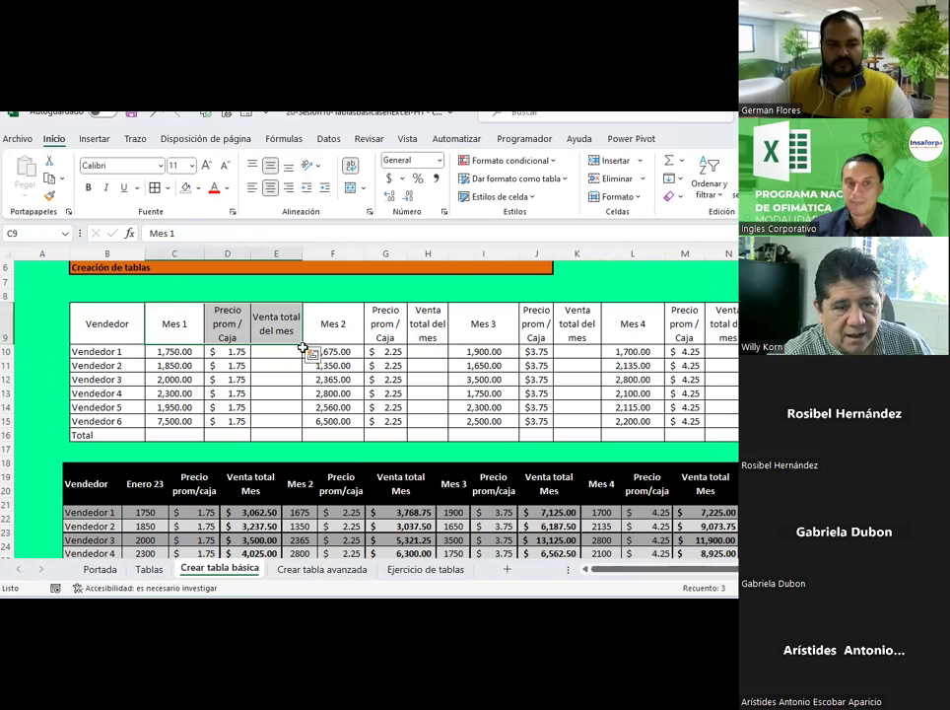
pyautogui.moveTo(302, 347)
pyautogui.mouseDown()
pyautogui.moveTo(667, 347)
pyautogui.moveTo(676, 379)
pyautogui.mouseUp()
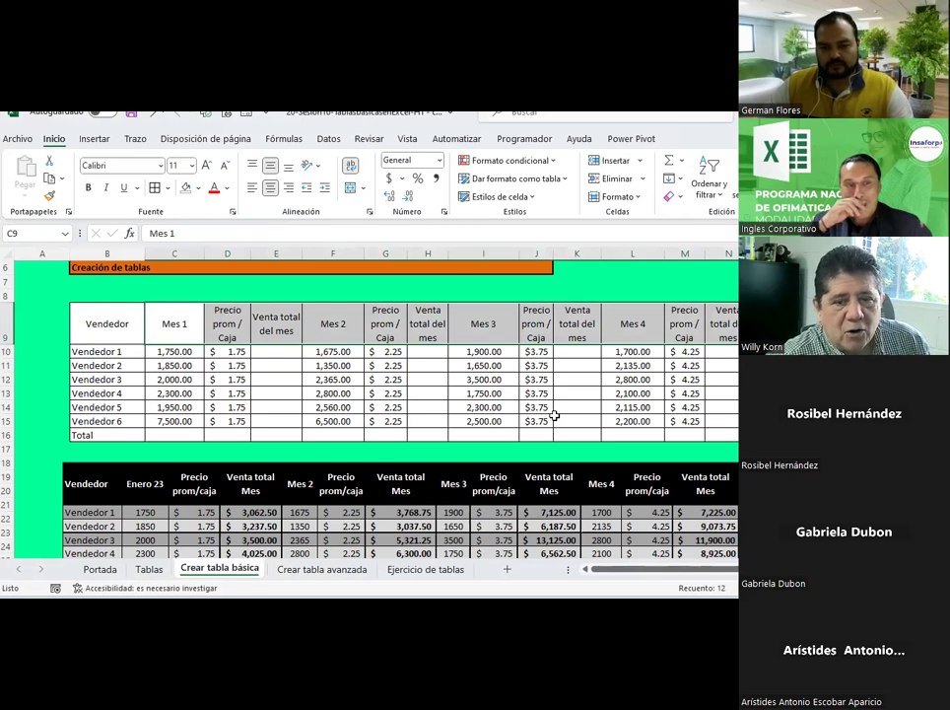
pyautogui.click(264, 365)
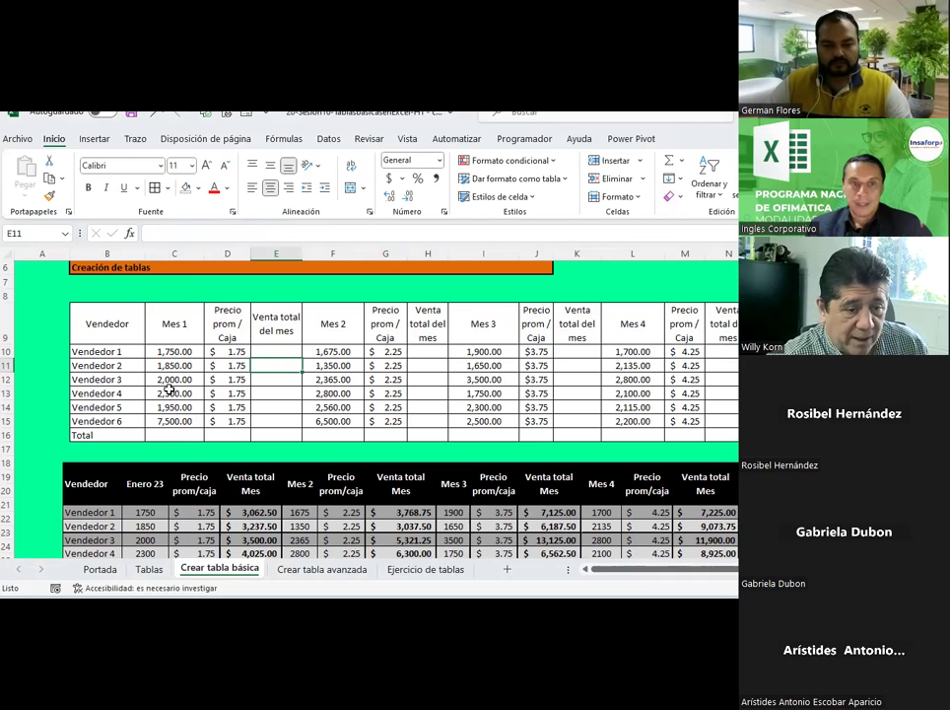
pyautogui.click(113, 353)
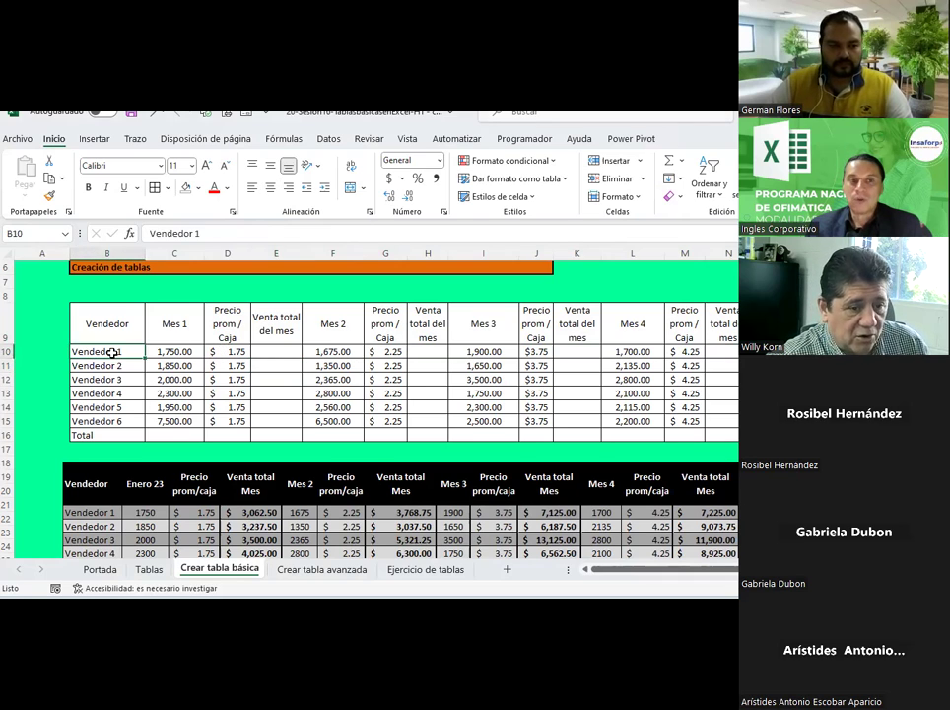
pyautogui.click(229, 351)
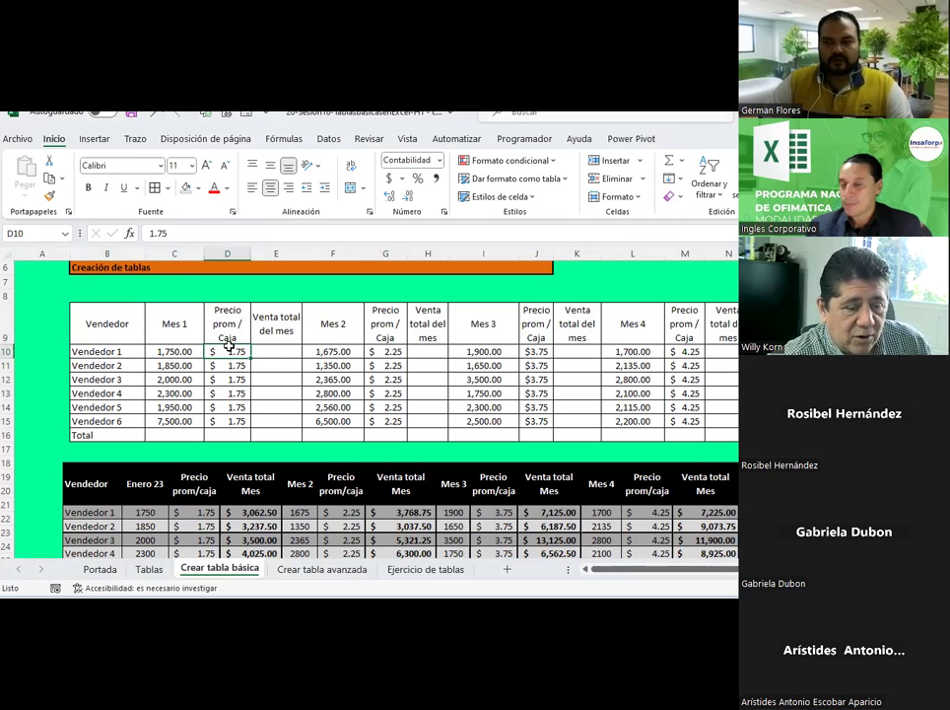
# Step: Copy the Tablas sheet's black-header sales table B9:P16 to the clipboard
pyautogui.click(150, 569)
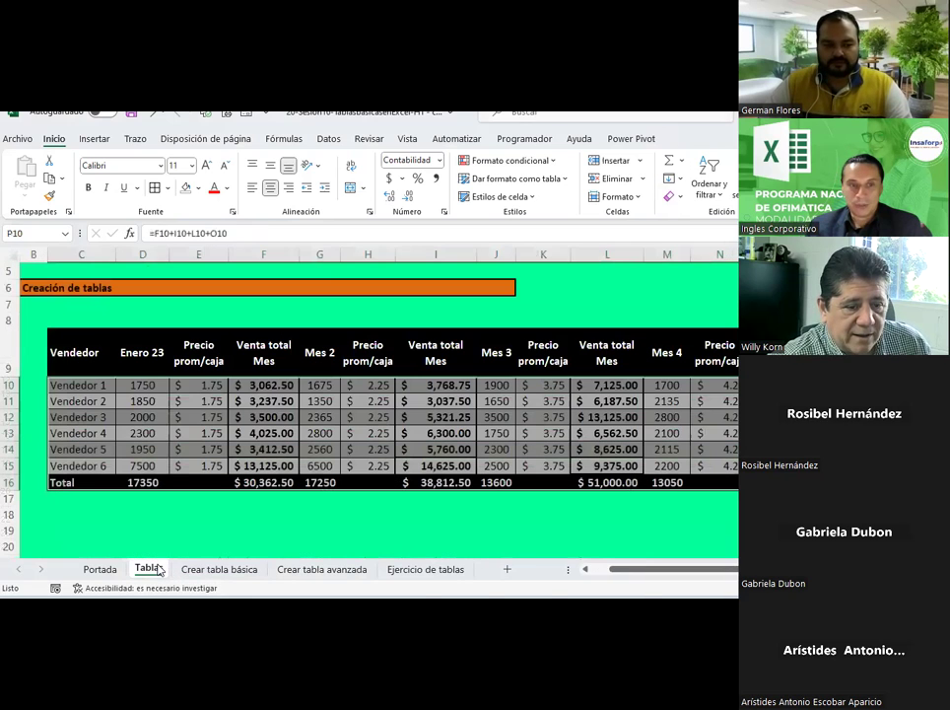
pyautogui.moveTo(81, 383)
pyautogui.mouseDown()
pyautogui.moveTo(384, 402)
pyautogui.moveTo(735, 481)
pyautogui.mouseUp()
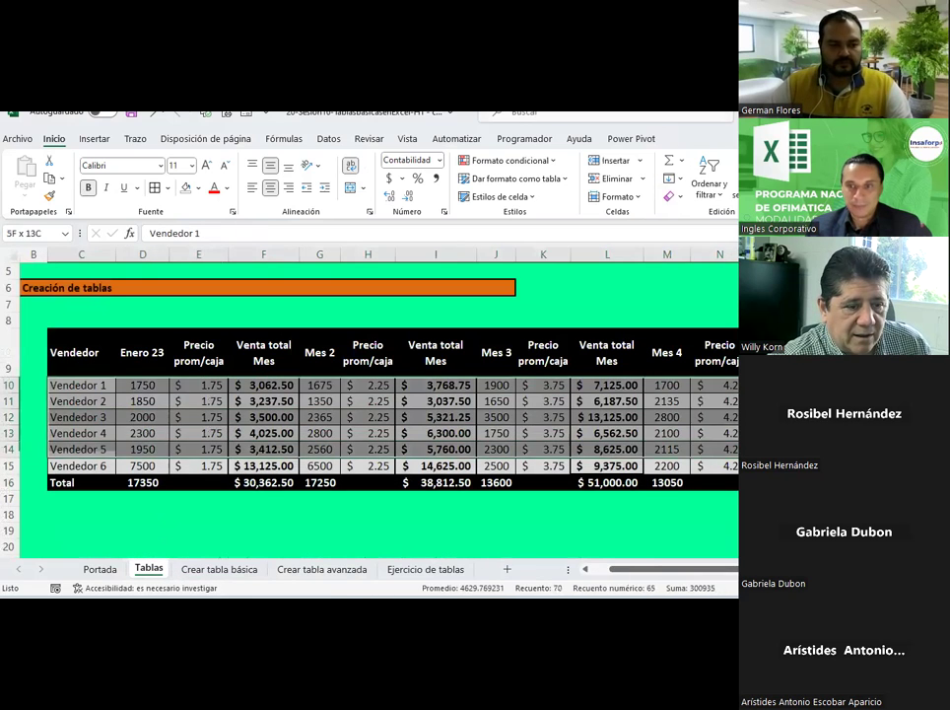
pyautogui.click(48, 178)
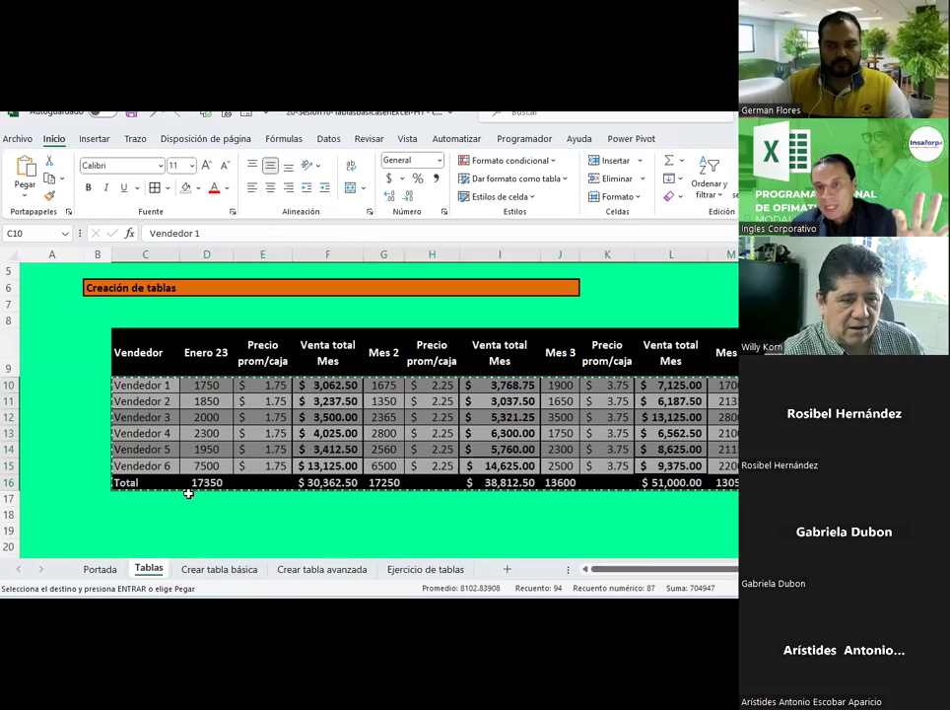
# Step: Back on Crear tabla básica, preview paste options at the Vendedor 1 cell and cancel without pasting
pyautogui.click(227, 569)
pyautogui.click(118, 351)
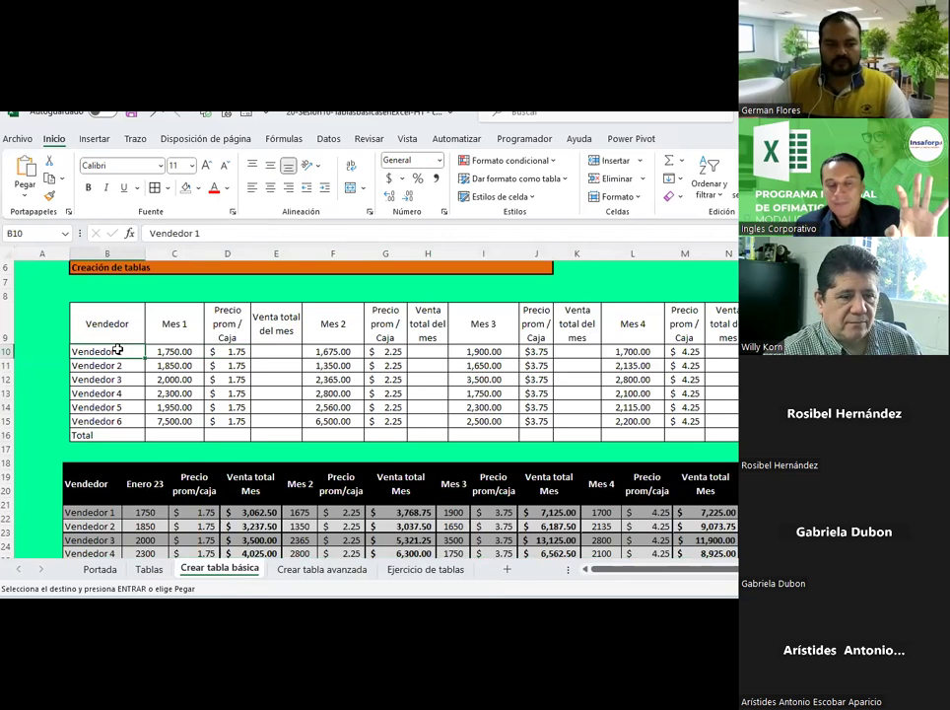
pyautogui.rightClick(118, 351)
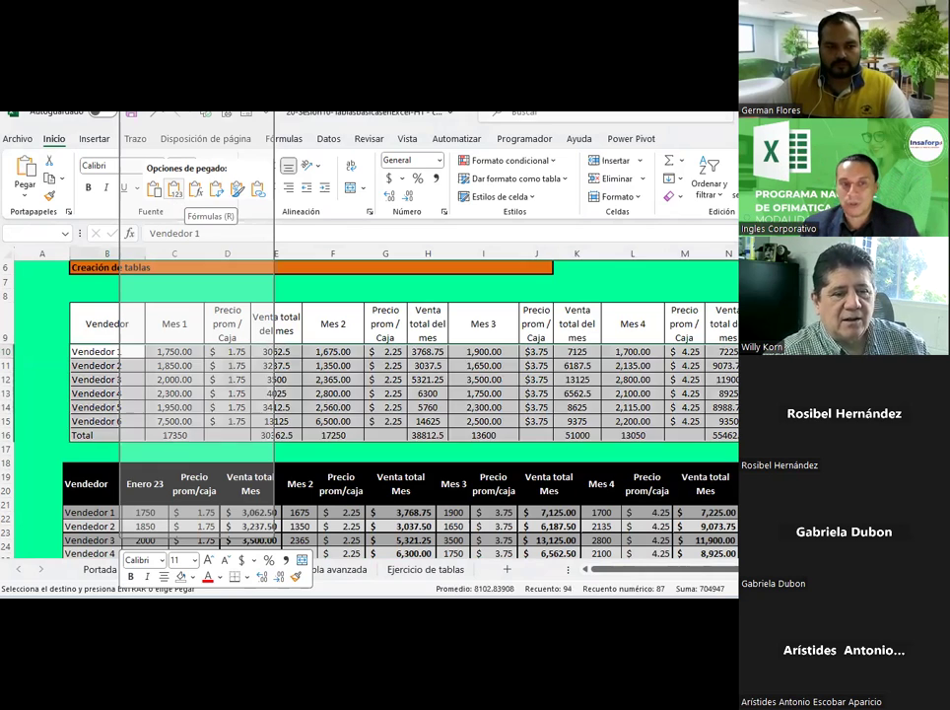
pyautogui.press('Escape')
# Step: Select the empty Venta total del mes cells in column E and the Total row
pyautogui.moveTo(295, 347); pyautogui.dragTo(275, 433)
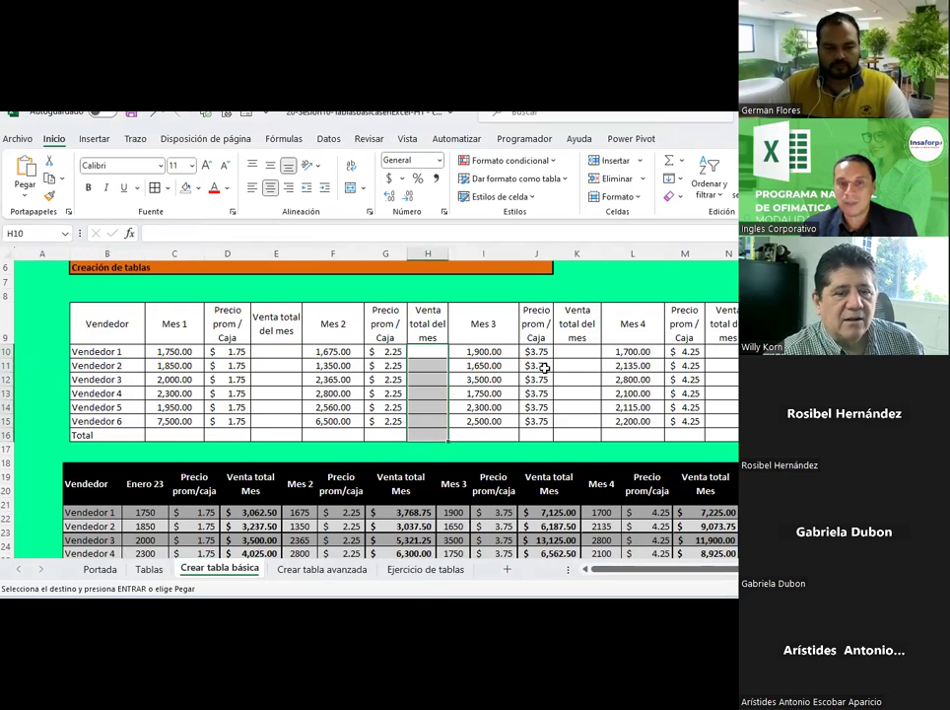
pyautogui.moveTo(180, 439); pyautogui.dragTo(226, 446)
pyautogui.moveTo(421, 433); pyautogui.dragTo(734, 447)
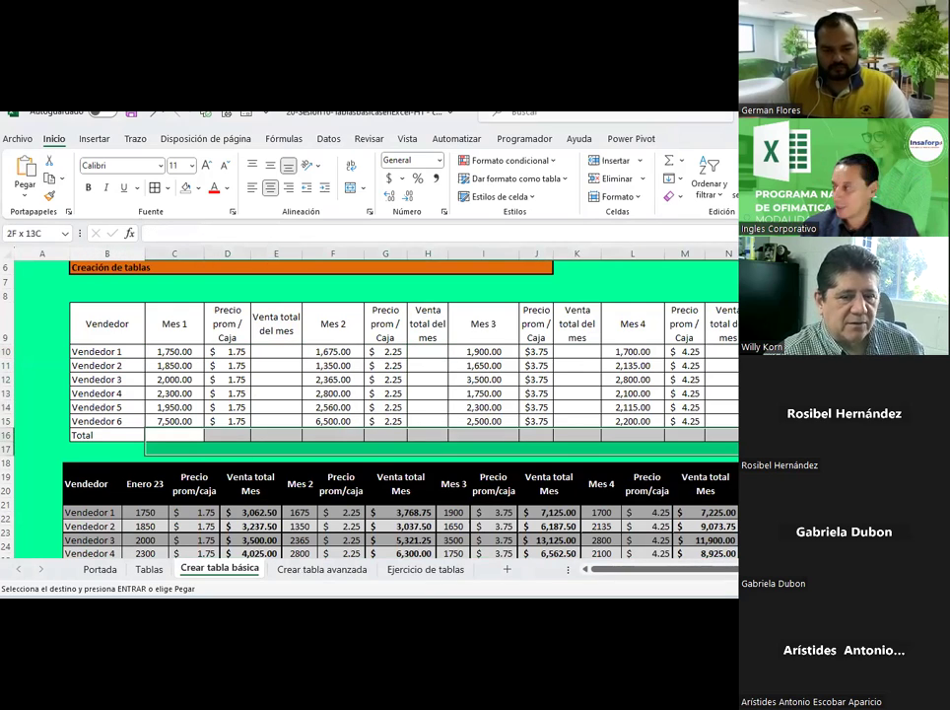
pyautogui.click(174, 434)
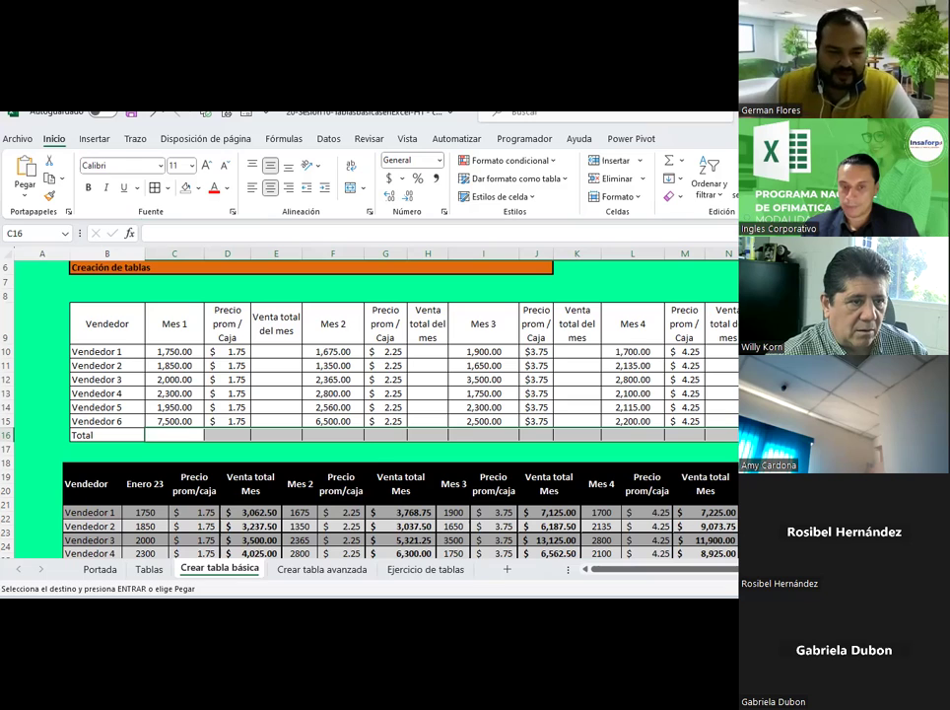
pyautogui.click(478, 355)
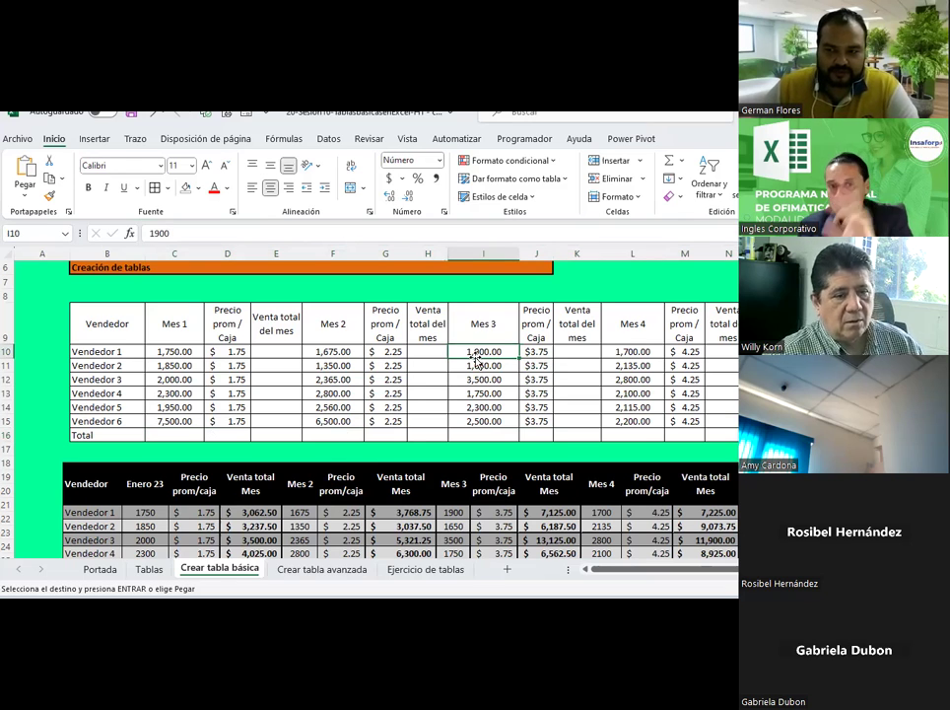
pyautogui.click(464, 420)
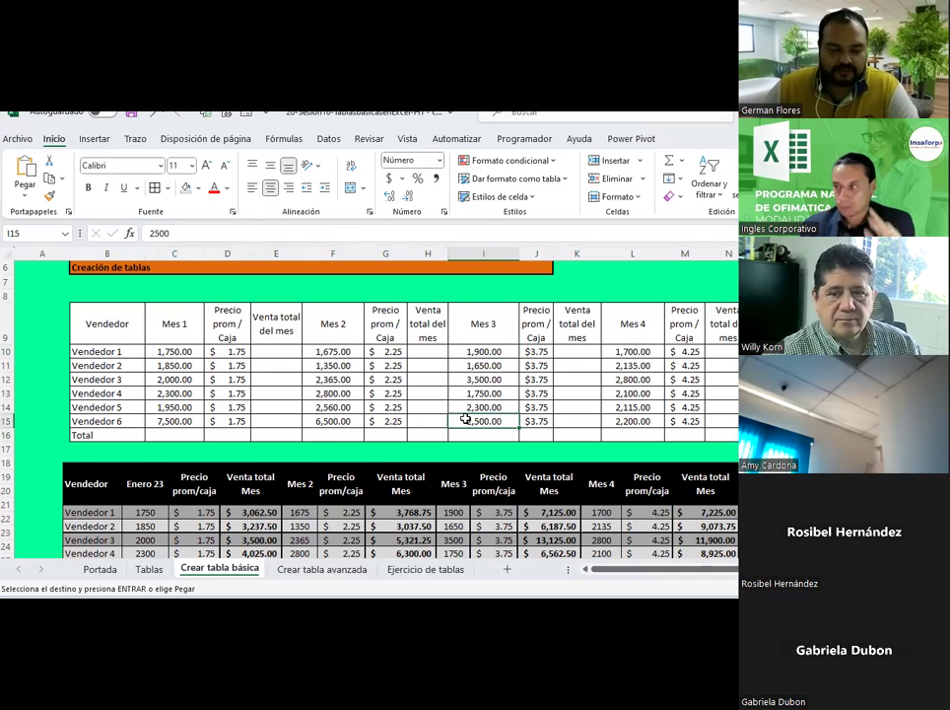
pyautogui.moveTo(127, 339)
pyautogui.mouseDown()
pyautogui.moveTo(706, 399)
pyautogui.moveTo(730, 434)
pyautogui.mouseUp()
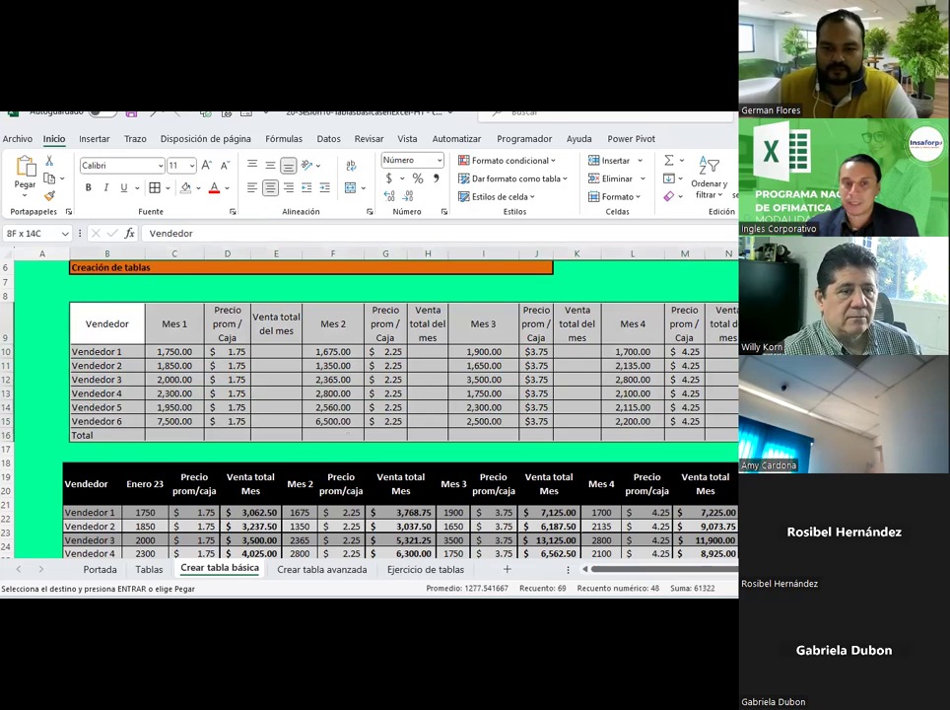
pyautogui.click(574, 384)
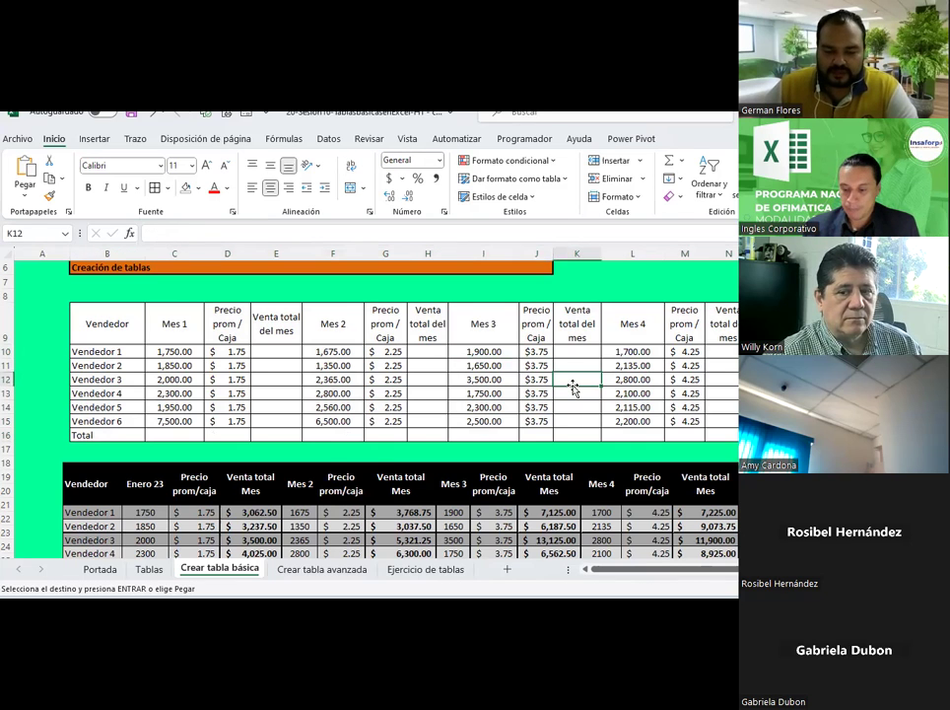
pyautogui.scroll(-1, 578, 365)
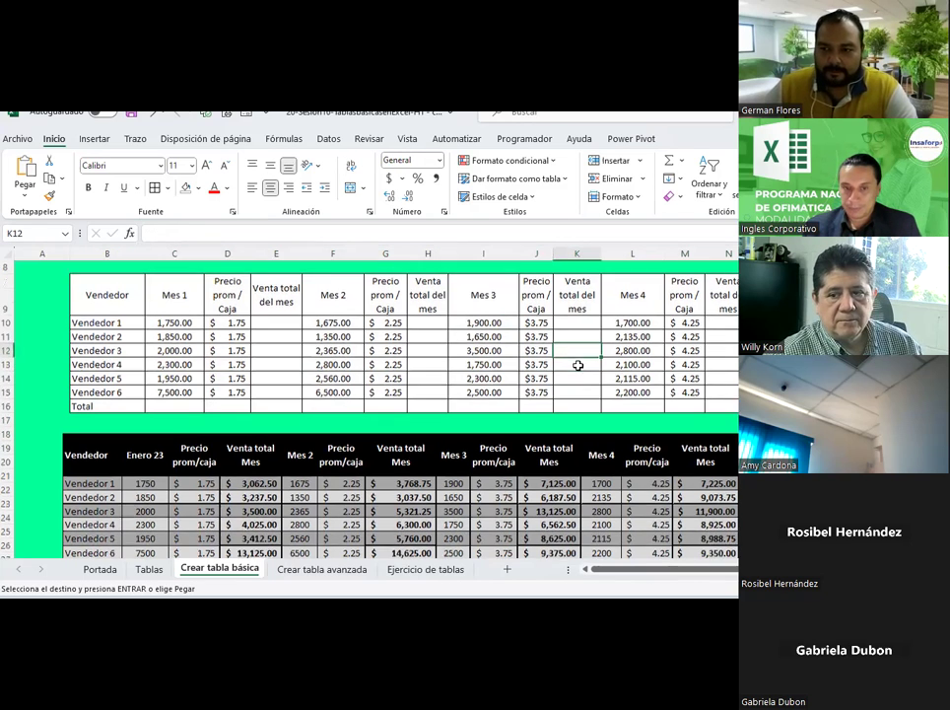
pyautogui.scroll(-1, 578, 366)
pyautogui.scroll(1, 577, 359)
pyautogui.scroll(1, 578, 357)
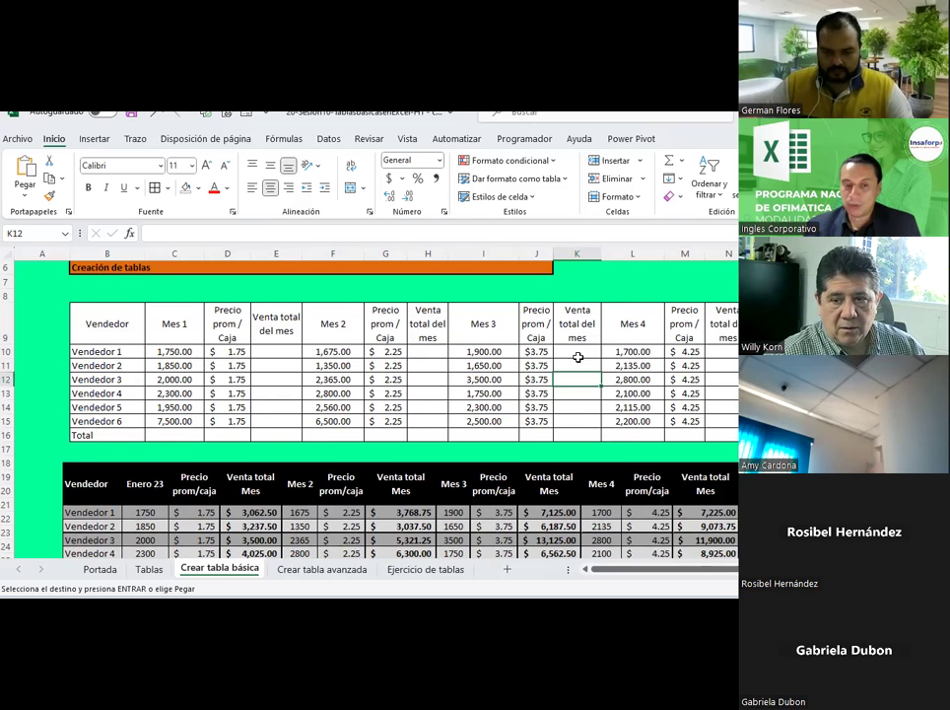
# Step: Delete the black-header table picture below the Vendedor table, then reselect the table to check it
pyautogui.moveTo(276, 352); pyautogui.dragTo(272, 429)
pyautogui.click(392, 422)
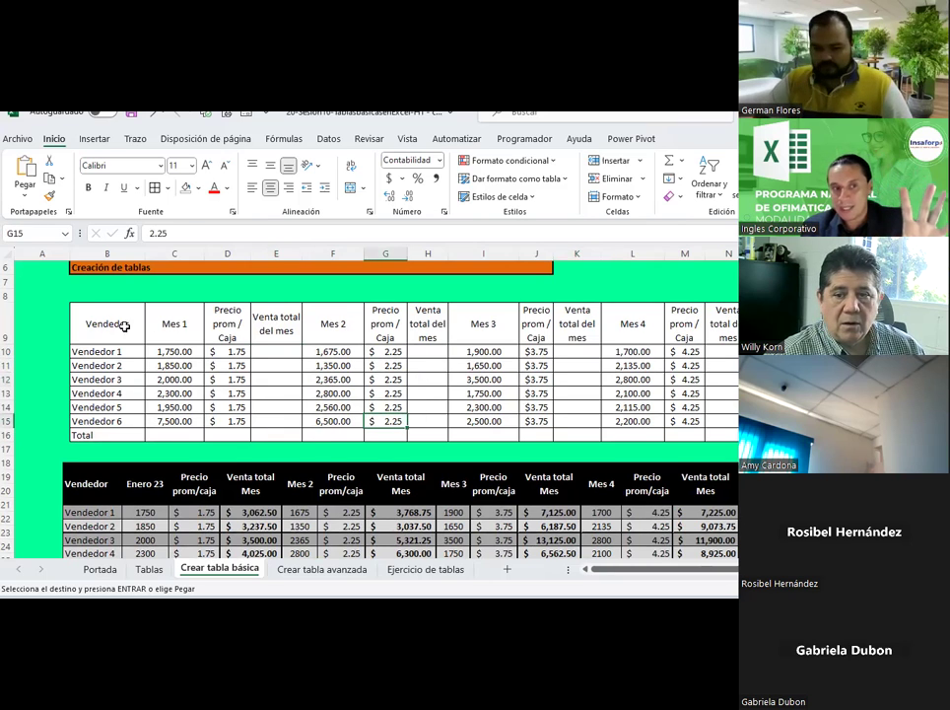
pyautogui.moveTo(123, 324); pyautogui.dragTo(598, 382)
pyautogui.click(595, 482)
pyautogui.press('Delete')
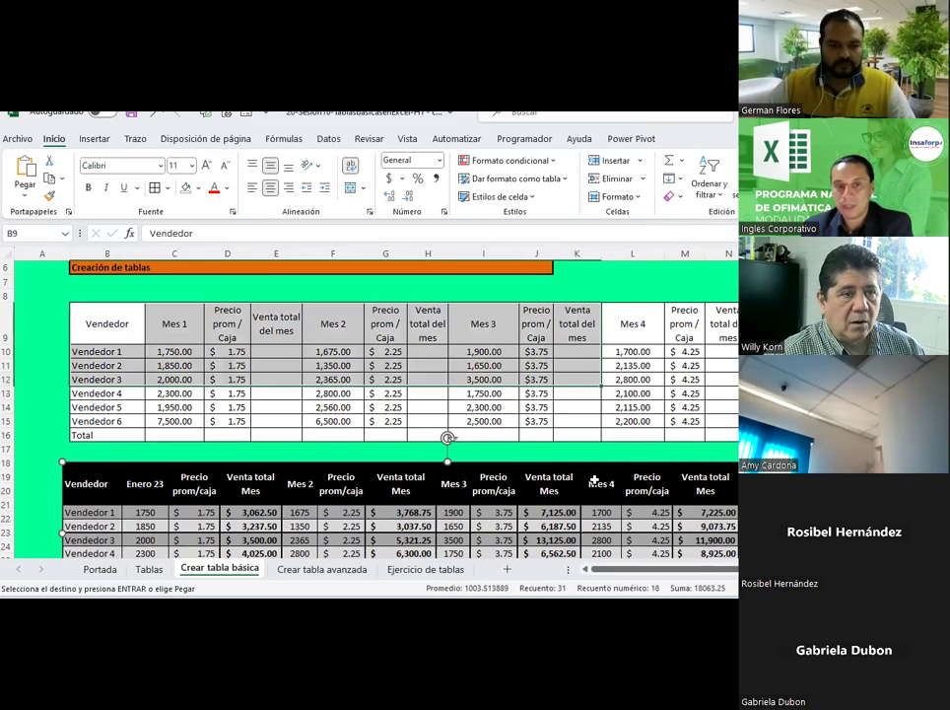
pyautogui.click(426, 450)
pyautogui.click(143, 336)
pyautogui.moveTo(183, 338); pyautogui.dragTo(725, 434)
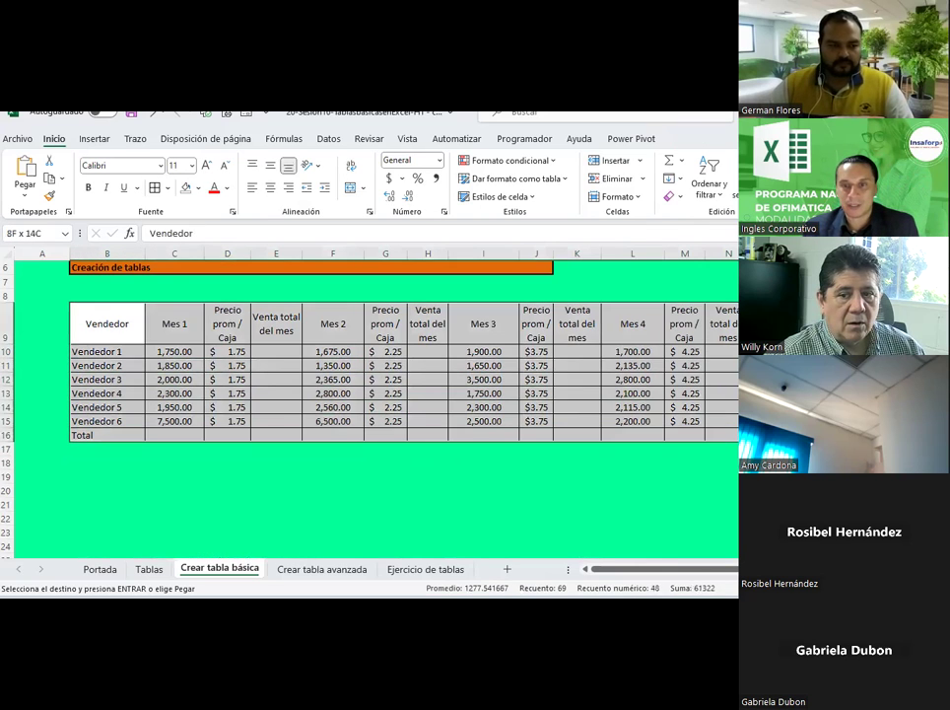
pyautogui.click(687, 478)
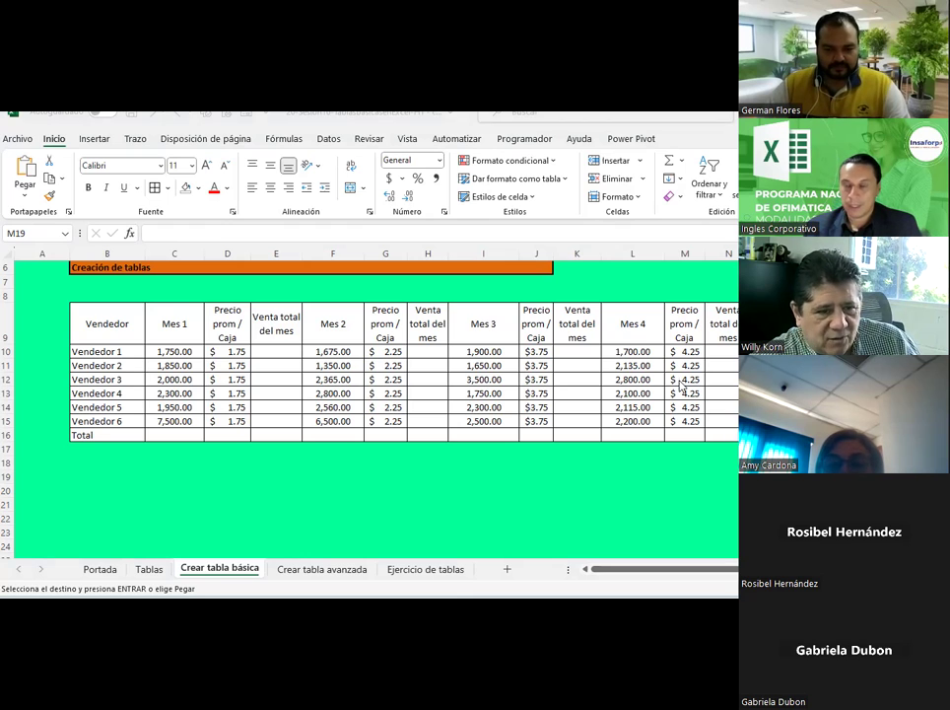
pyautogui.hscroll(3, 681, 414)
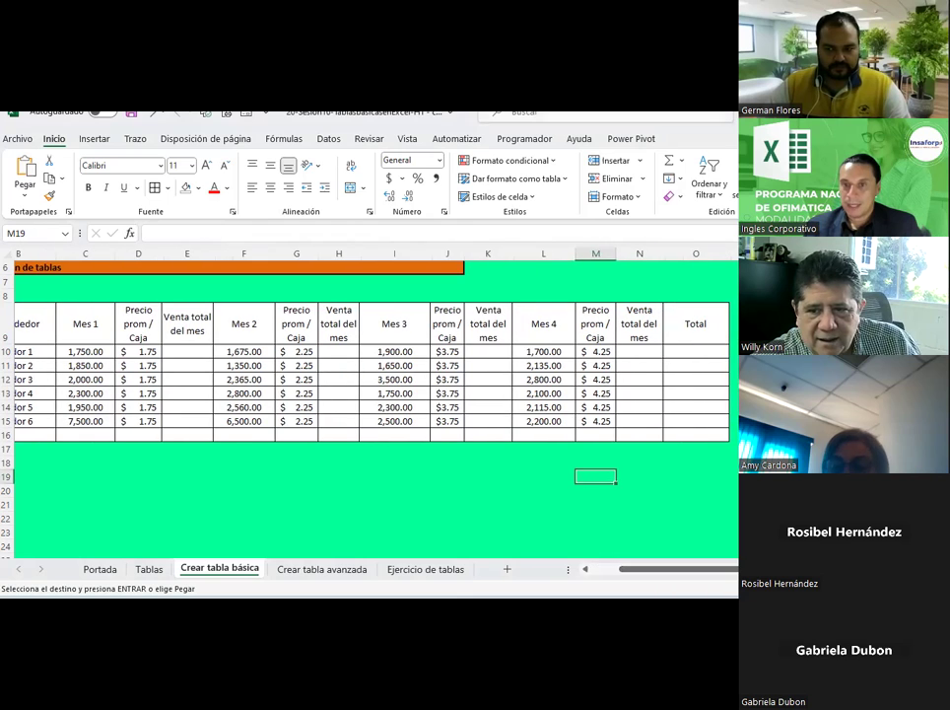
pyautogui.click(801, 324)
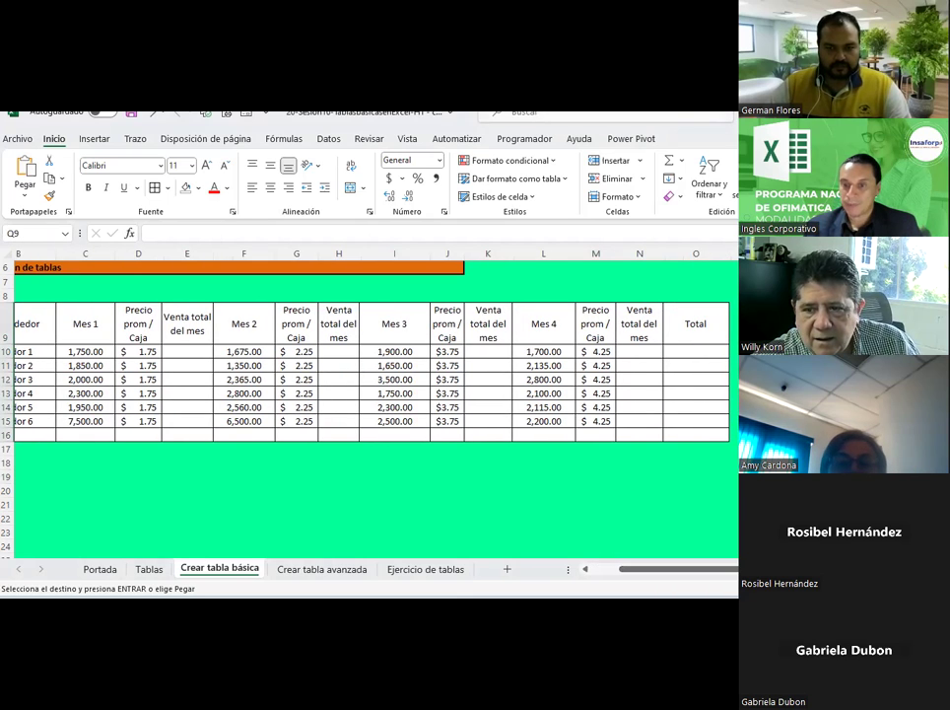
pyautogui.hscroll(2, 706, 351)
pyautogui.hscroll(1, 706, 351)
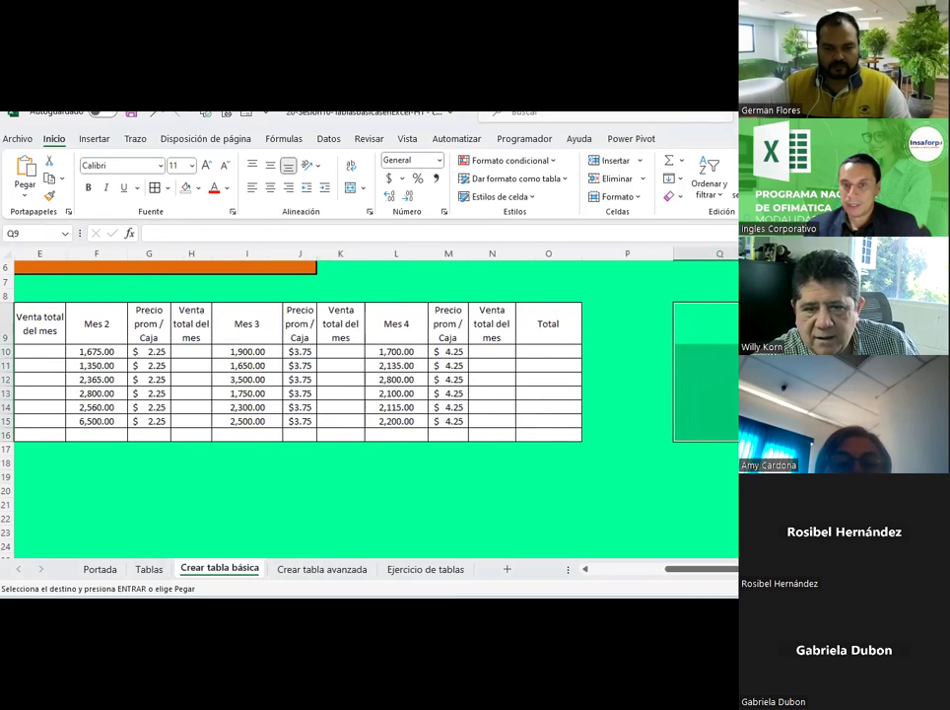
pyautogui.moveTo(707, 316); pyautogui.dragTo(694, 431)
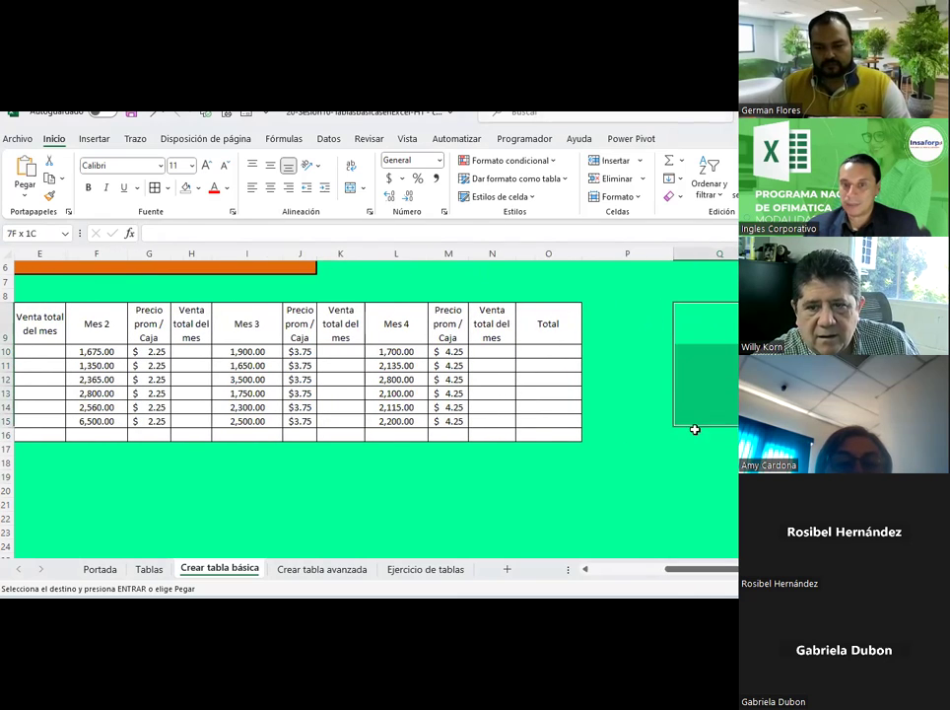
pyautogui.click(49, 196)
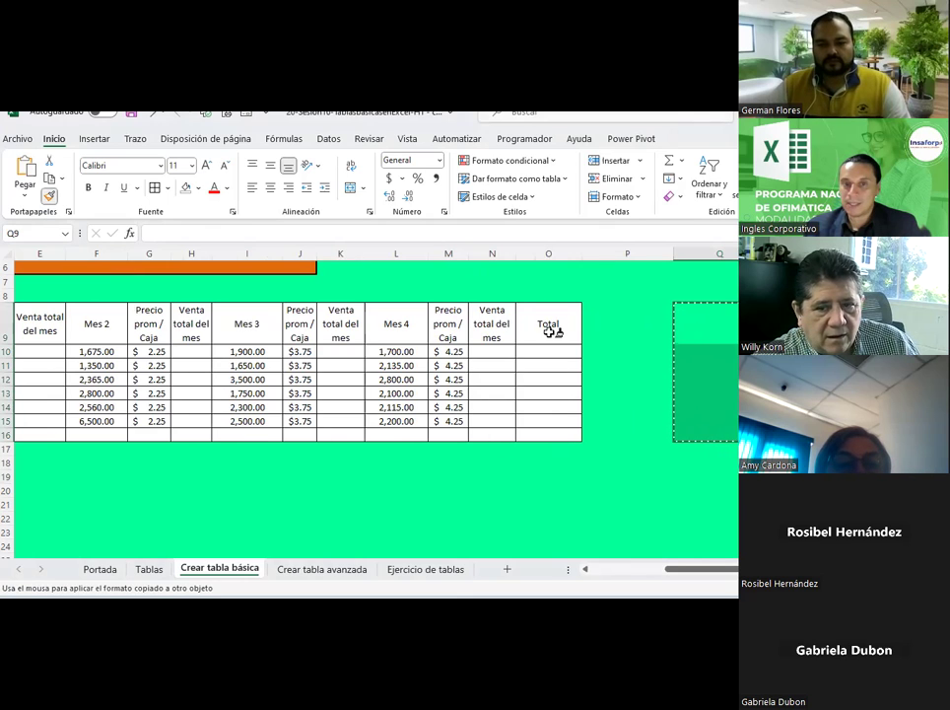
pyautogui.click(549, 328)
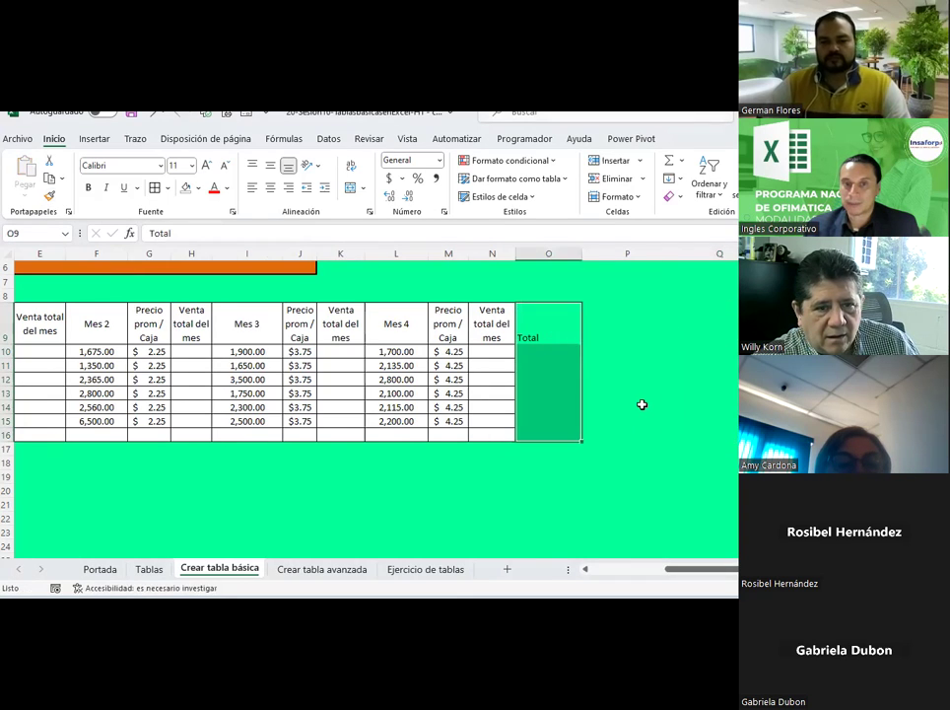
pyautogui.click(645, 405)
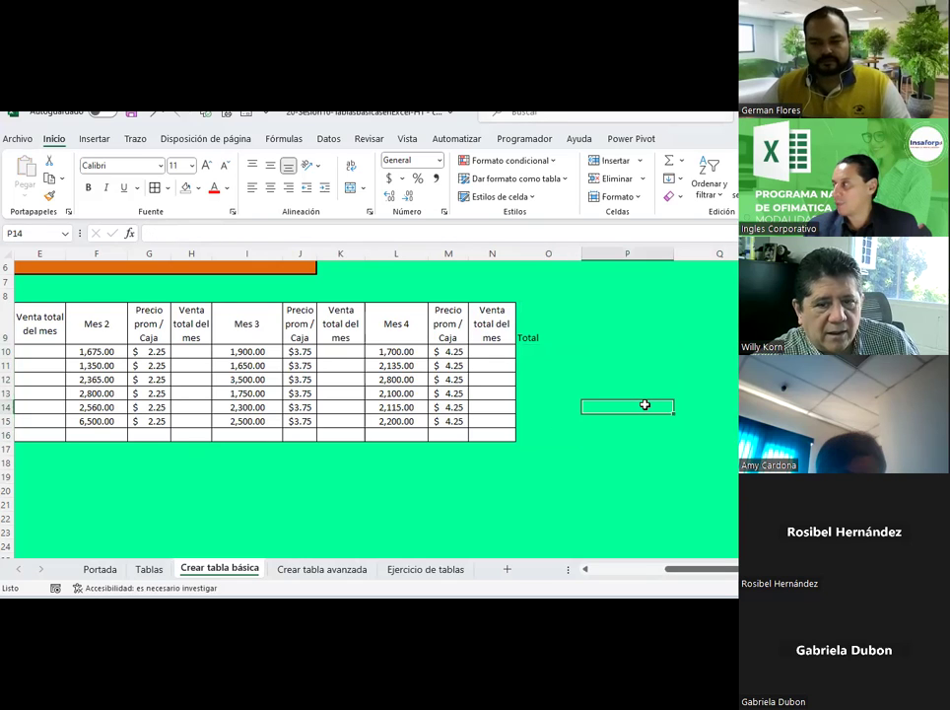
pyautogui.click(535, 253)
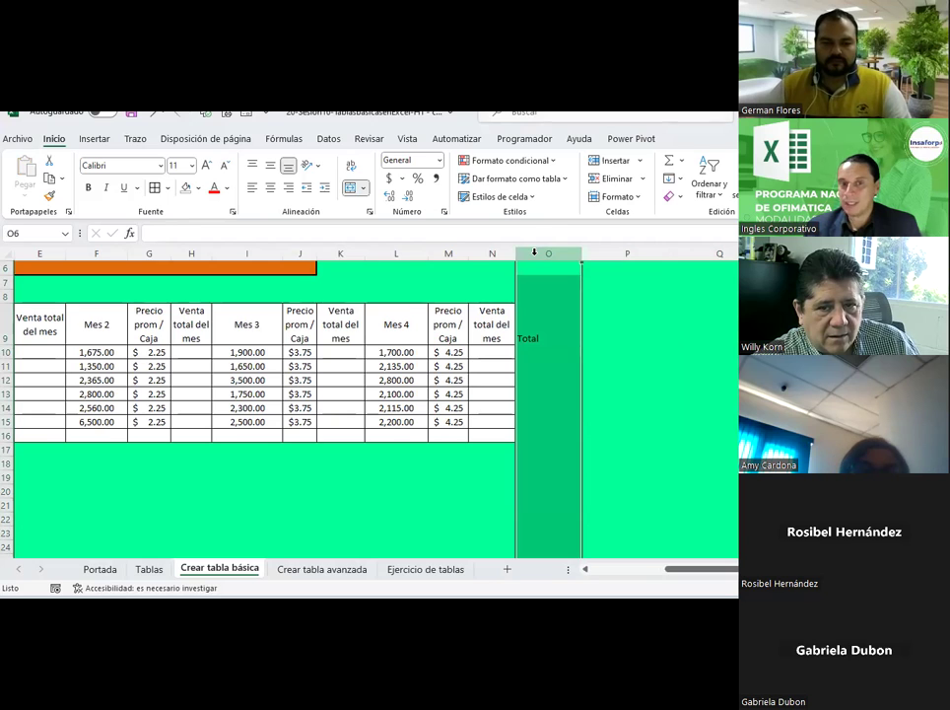
pyautogui.rightClick(538, 256)
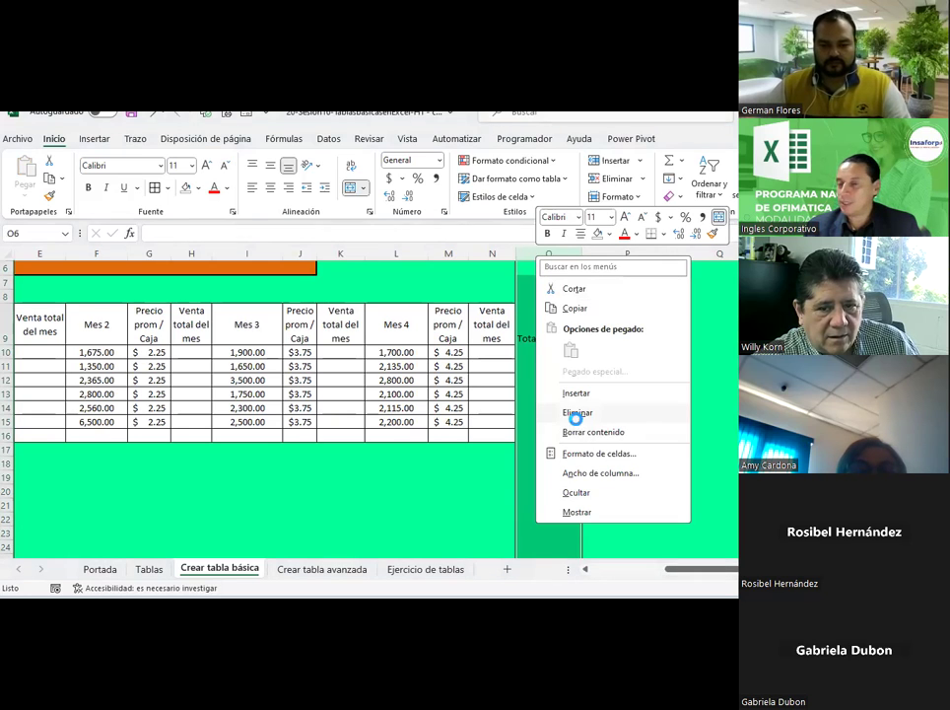
pyautogui.click(575, 414)
pyautogui.click(611, 477)
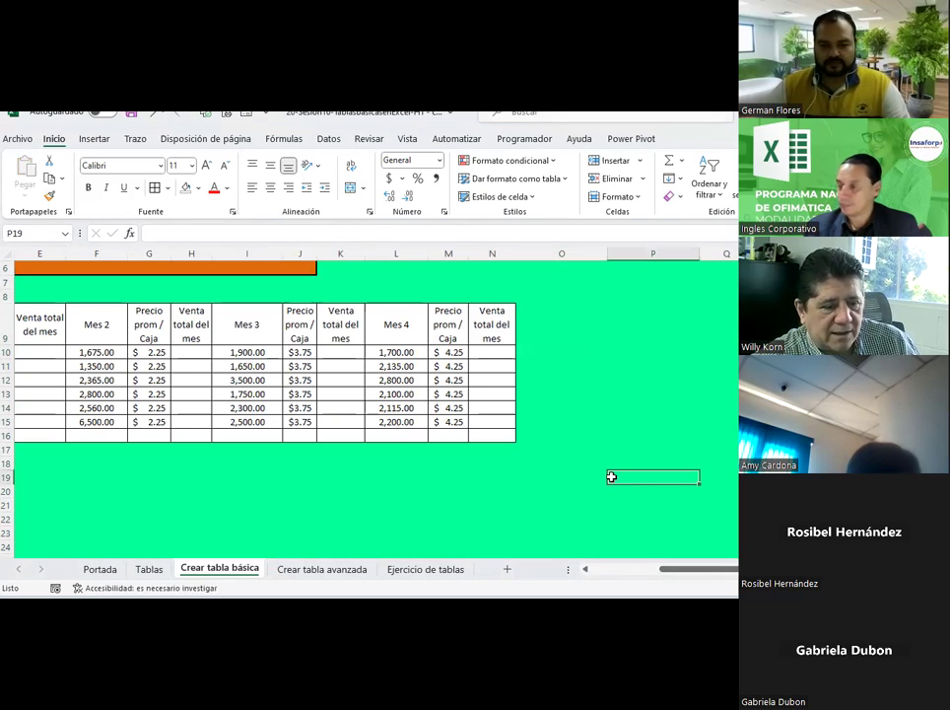
pyautogui.hotkey('ctrl', 'z')
pyautogui.hotkey('ctrl', 'c')
pyautogui.click(629, 421)
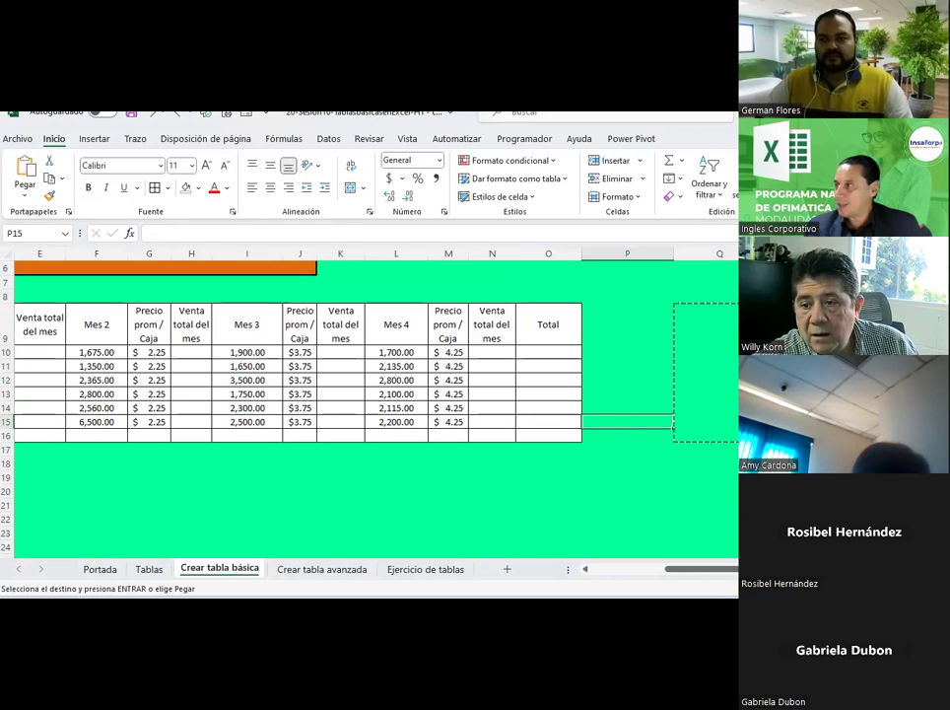
pyautogui.click(656, 438)
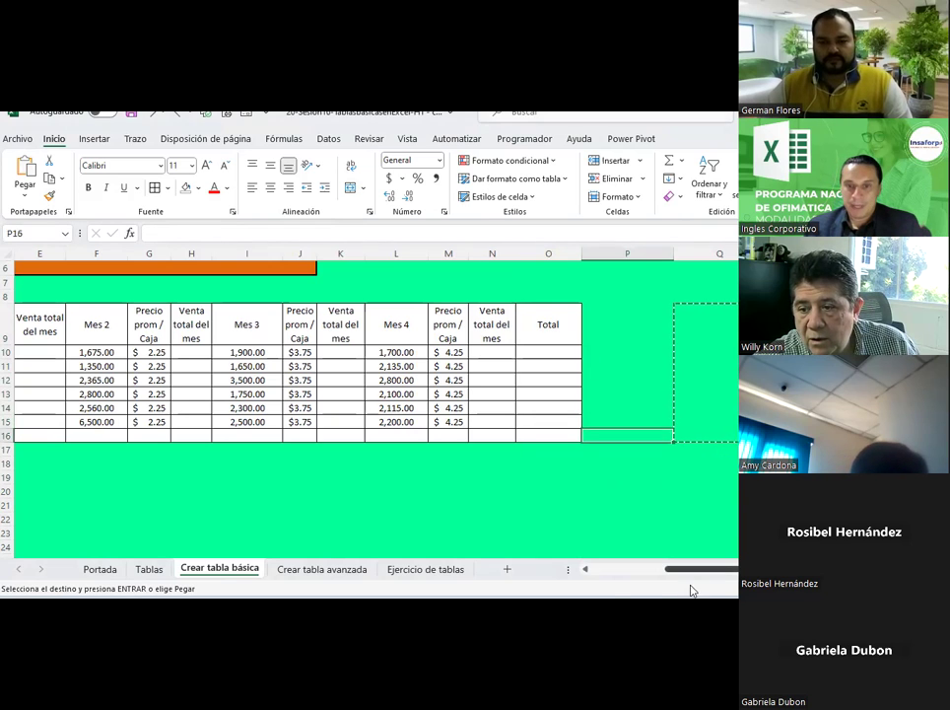
pyautogui.click(609, 571)
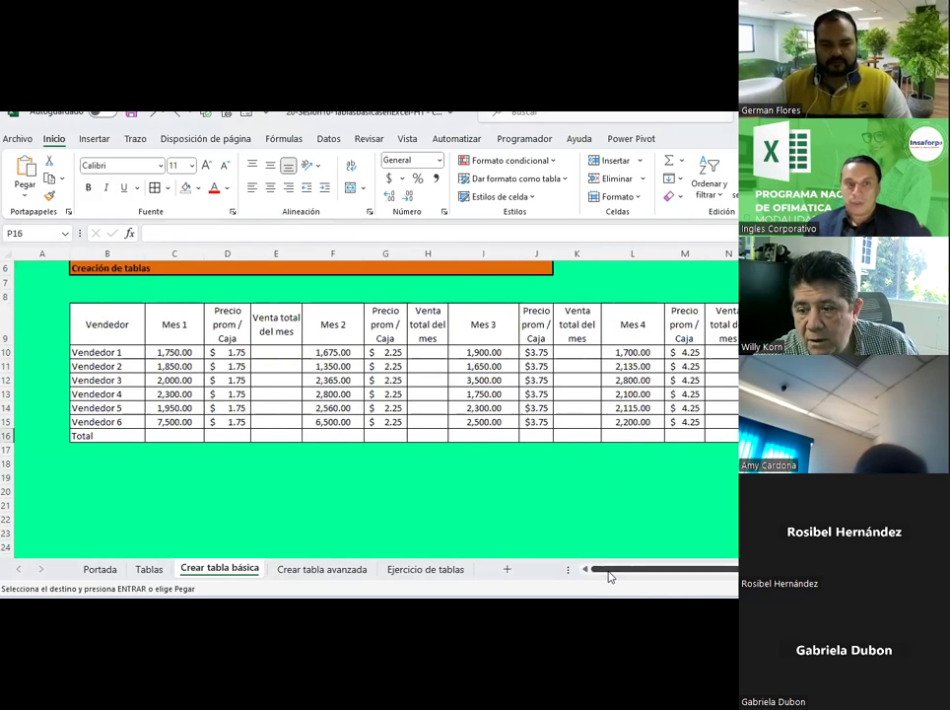
# Step: Copy the Tablas sheet's black-header table and paste it at B20 on Crear tabla básica
pyautogui.click(145, 570)
pyautogui.moveTo(145, 338); pyautogui.dragTo(670, 481)
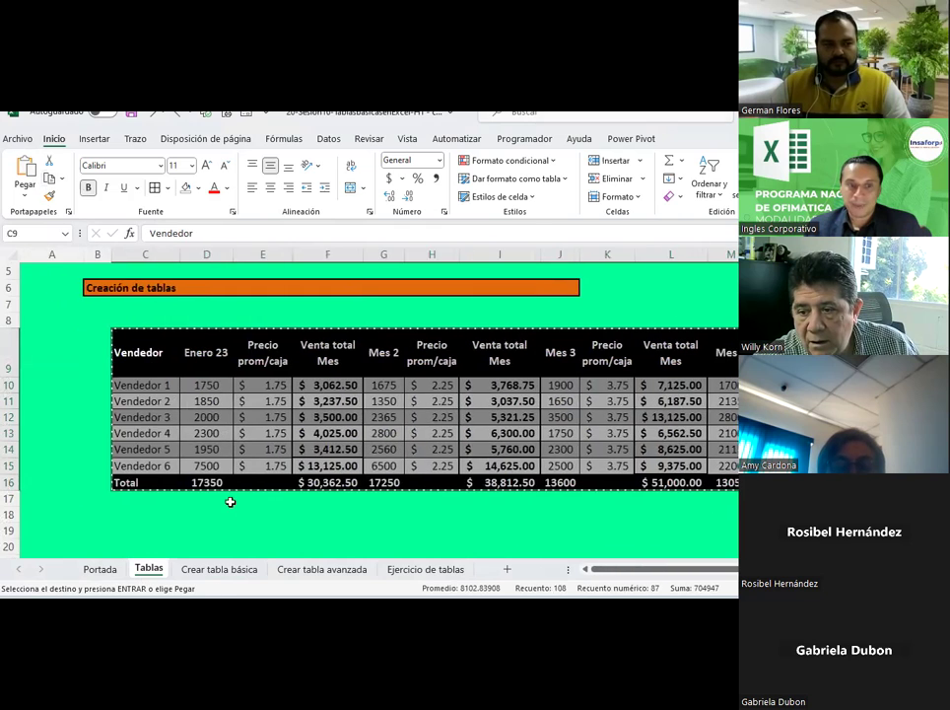
pyautogui.click(225, 570)
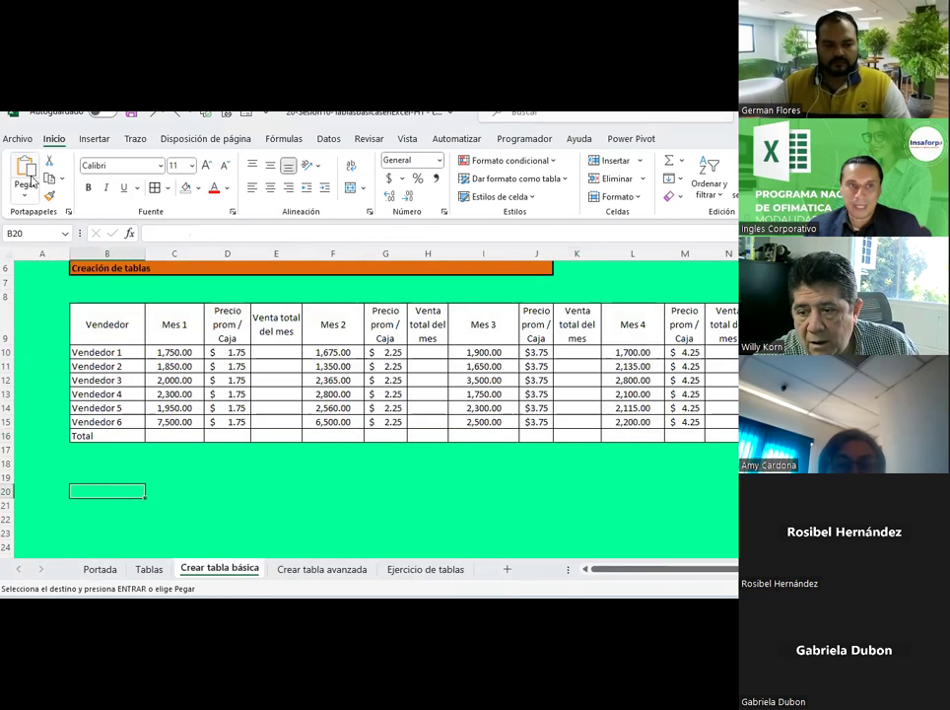
pyautogui.click(29, 177)
pyautogui.scroll(-1, 101, 311)
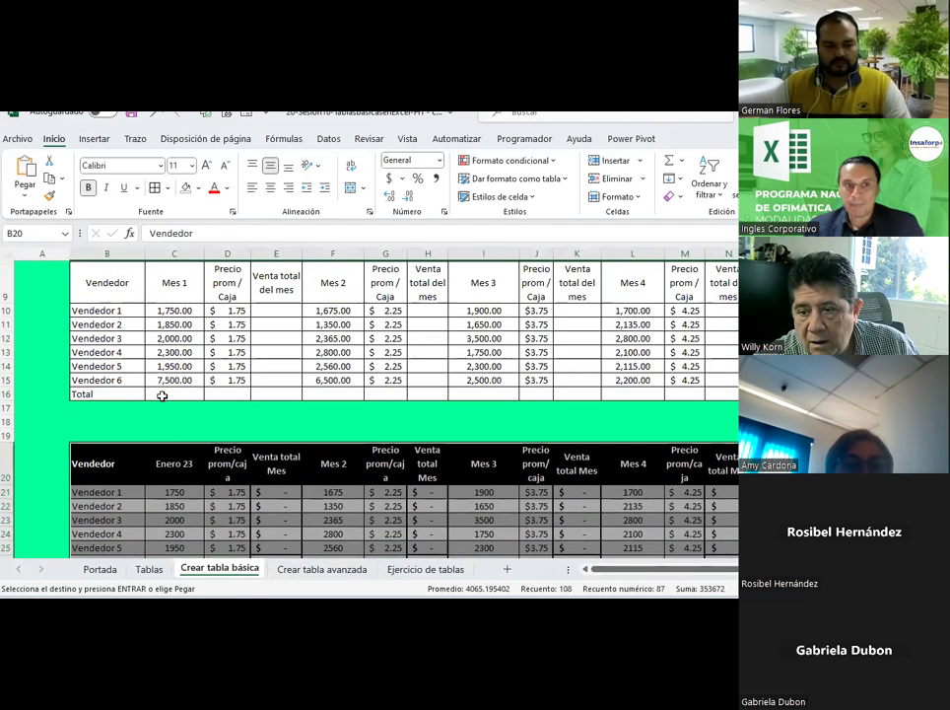
pyautogui.moveTo(106, 283); pyautogui.dragTo(735, 286)
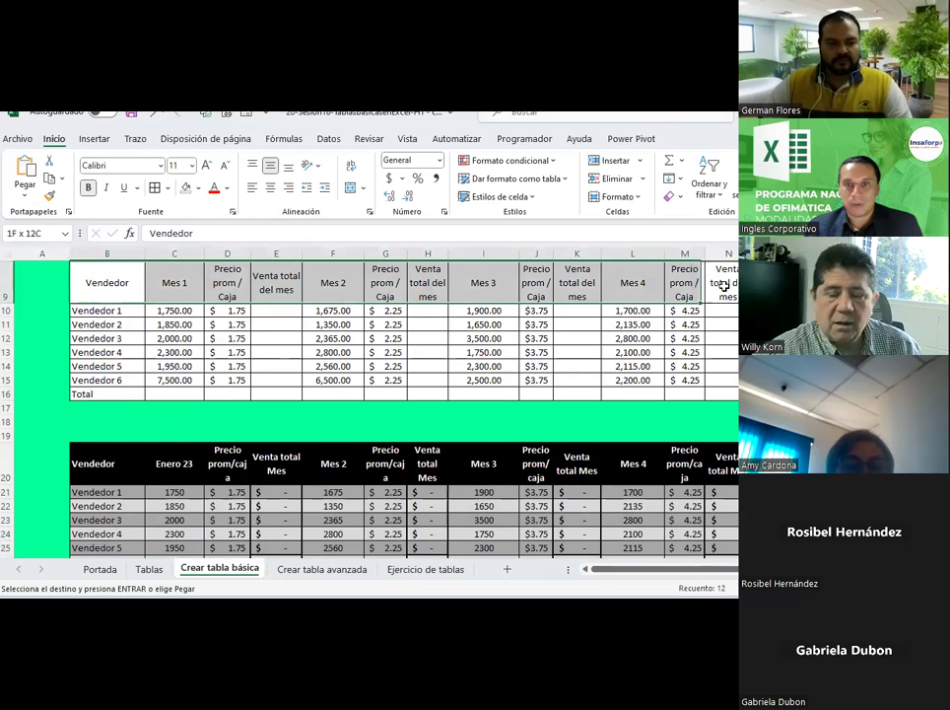
# Step: Fill the header row B9:N9 black with white text, and the Total row B16:N16 black
pyautogui.click(197, 188)
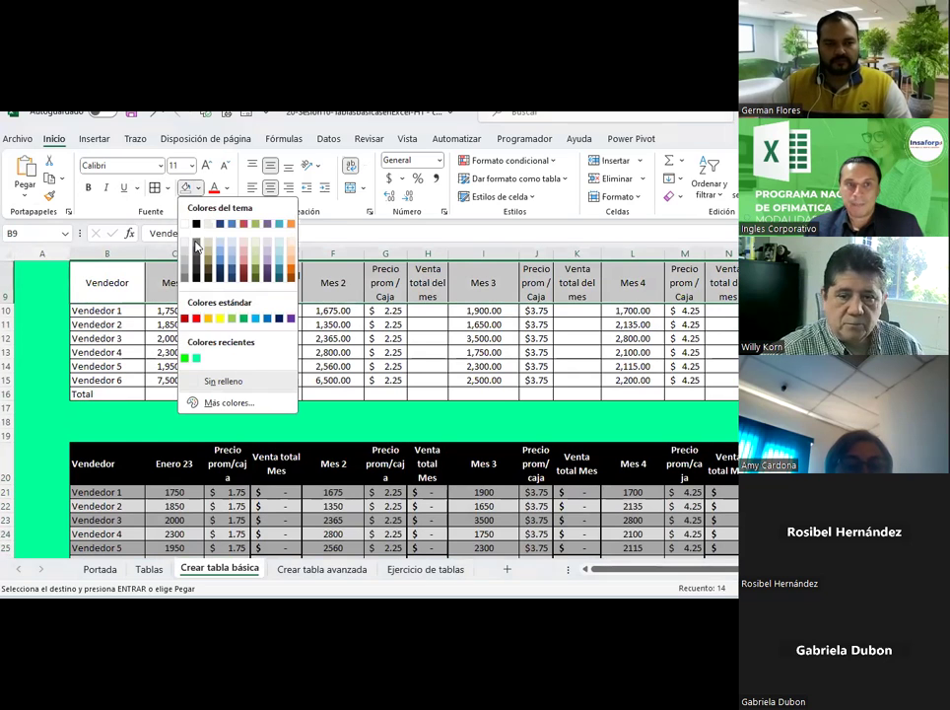
pyautogui.click(193, 218)
pyautogui.click(227, 187)
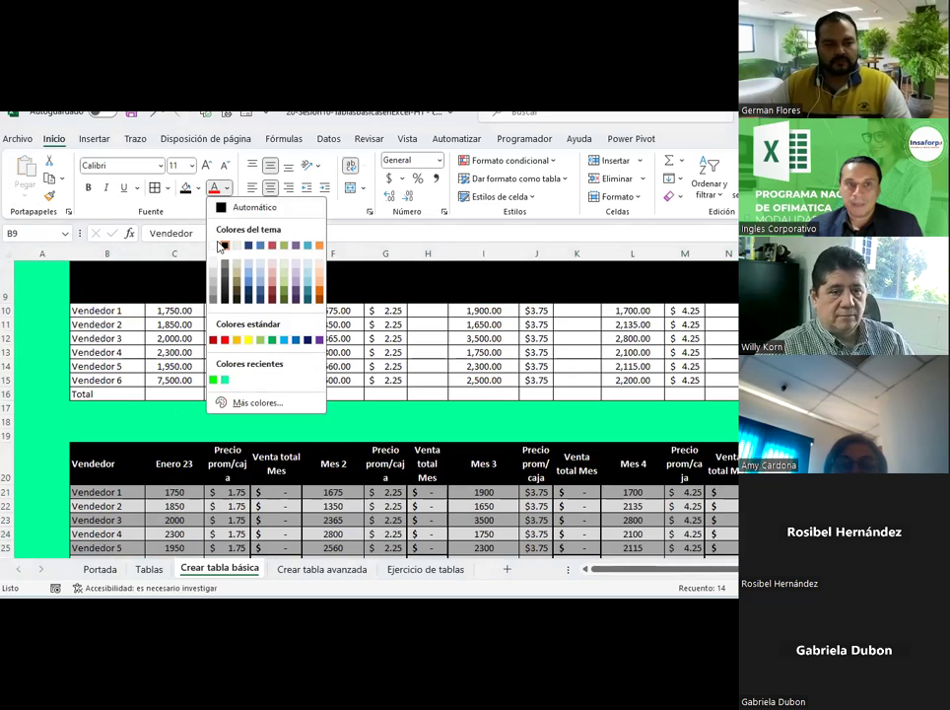
pyautogui.click(217, 245)
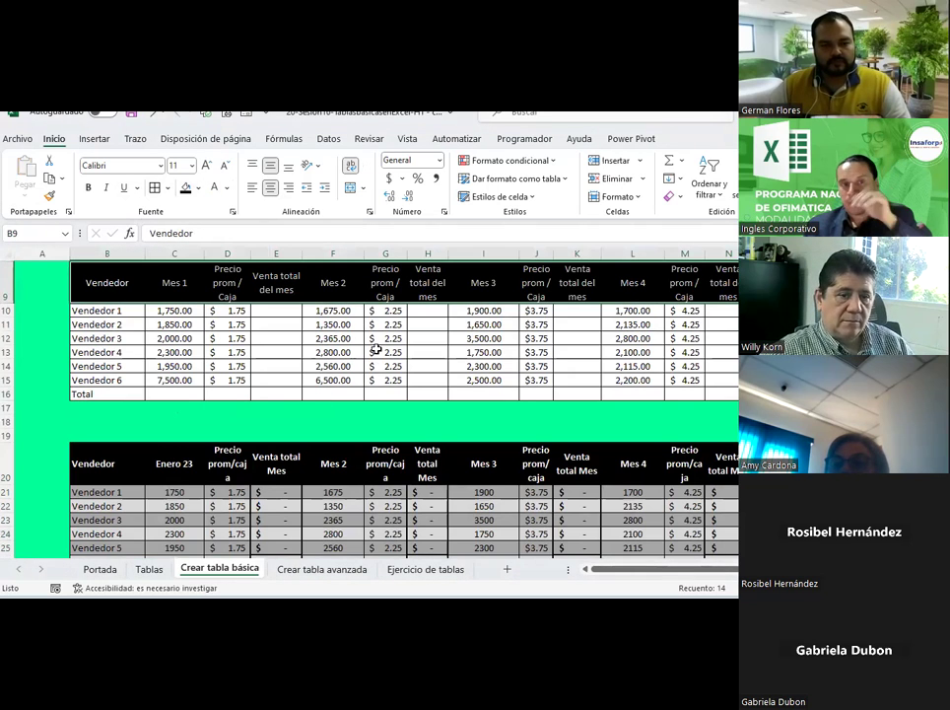
pyautogui.scroll(1, 409, 376)
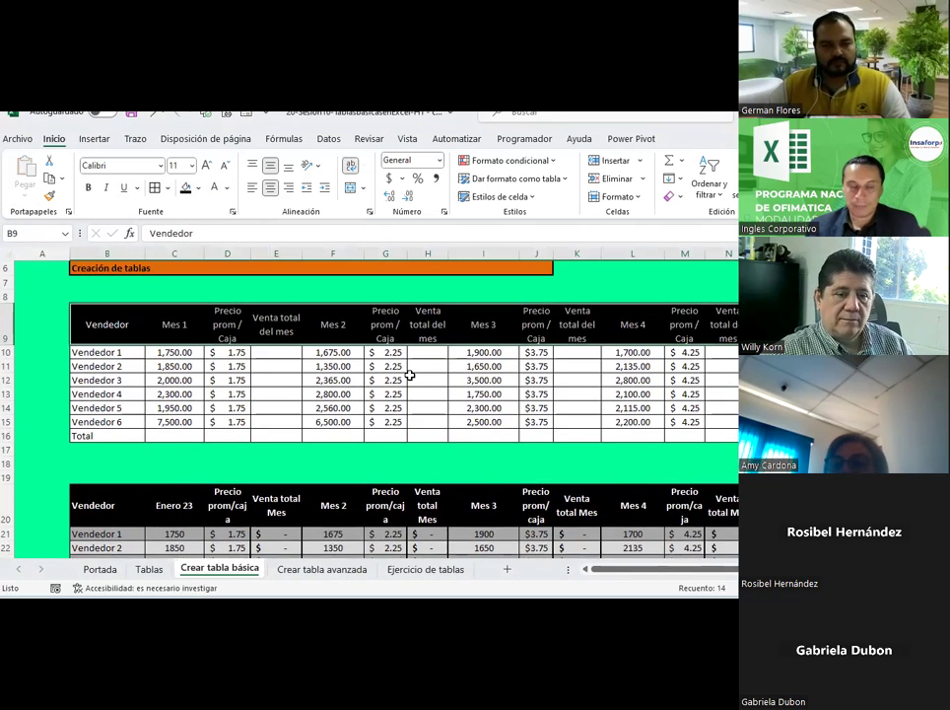
pyautogui.scroll(-1, 414, 377)
pyautogui.moveTo(99, 394); pyautogui.dragTo(724, 393)
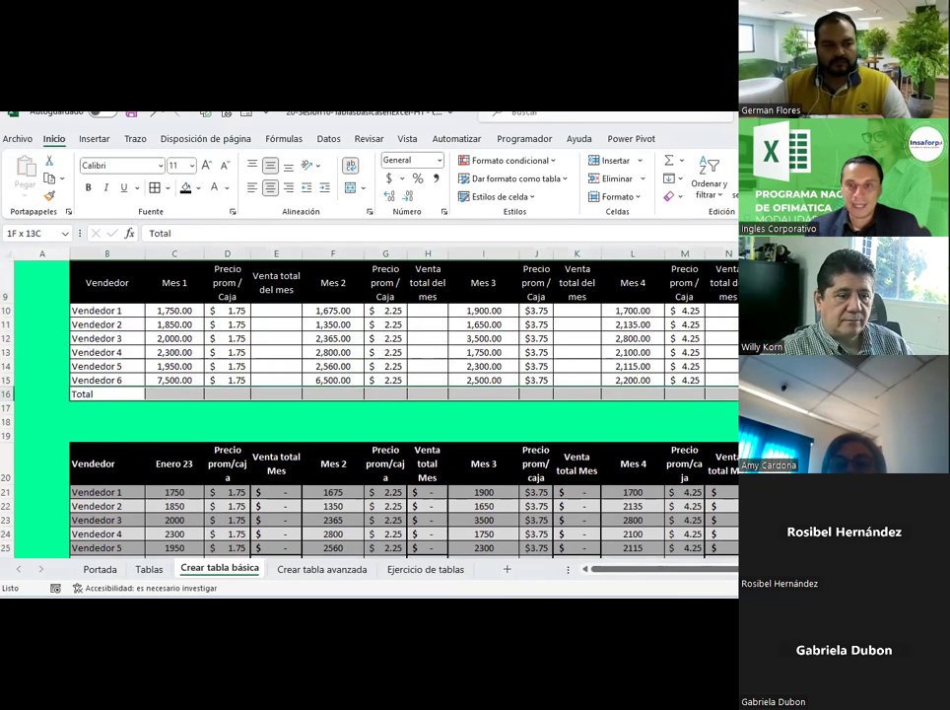
pyautogui.click(186, 188)
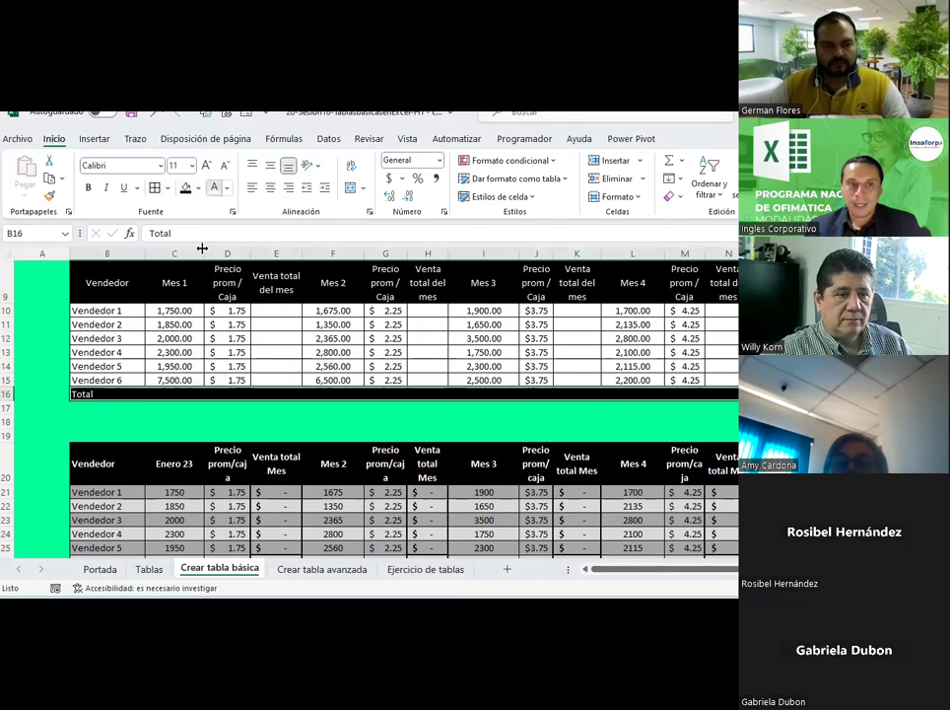
# Step: Shade Vendedor rows 1, 3, 5 one grey and rows 2, 4, 6 another grey
pyautogui.moveTo(108, 309); pyautogui.dragTo(705, 310)
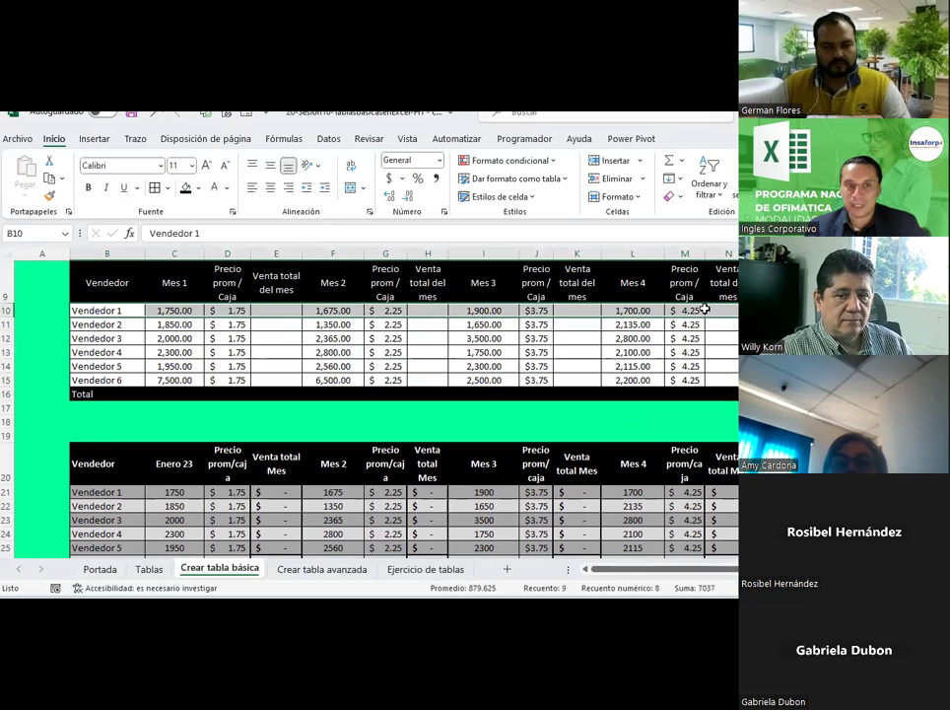
pyautogui.moveTo(134, 339); pyautogui.dragTo(735, 338)
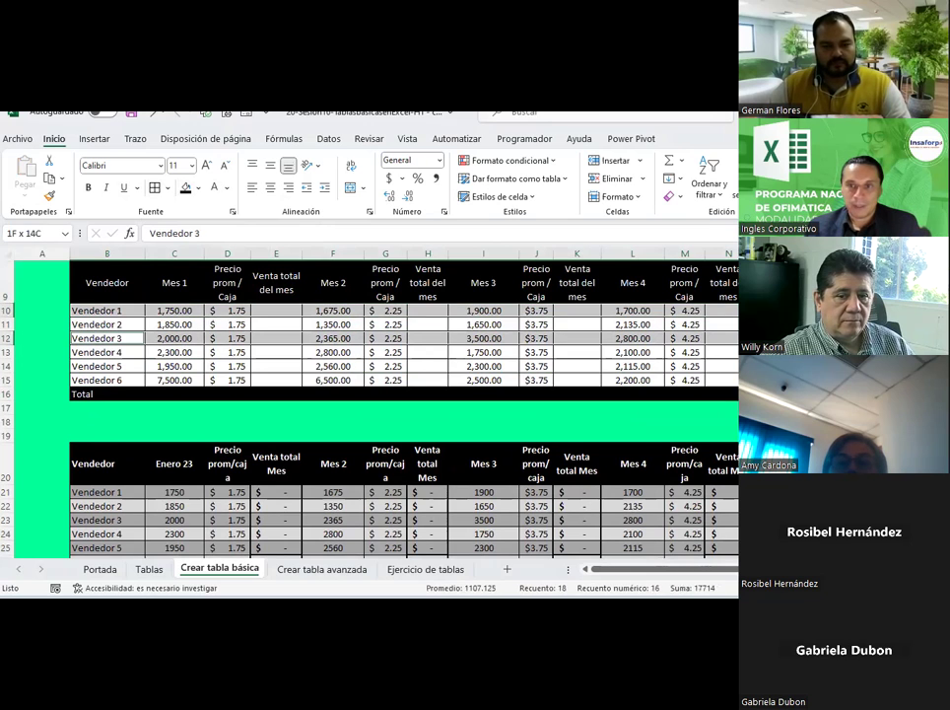
pyautogui.keyDown('ctrl'); pyautogui.moveTo(121, 366); pyautogui.dragTo(735, 366); pyautogui.keyUp('ctrl')
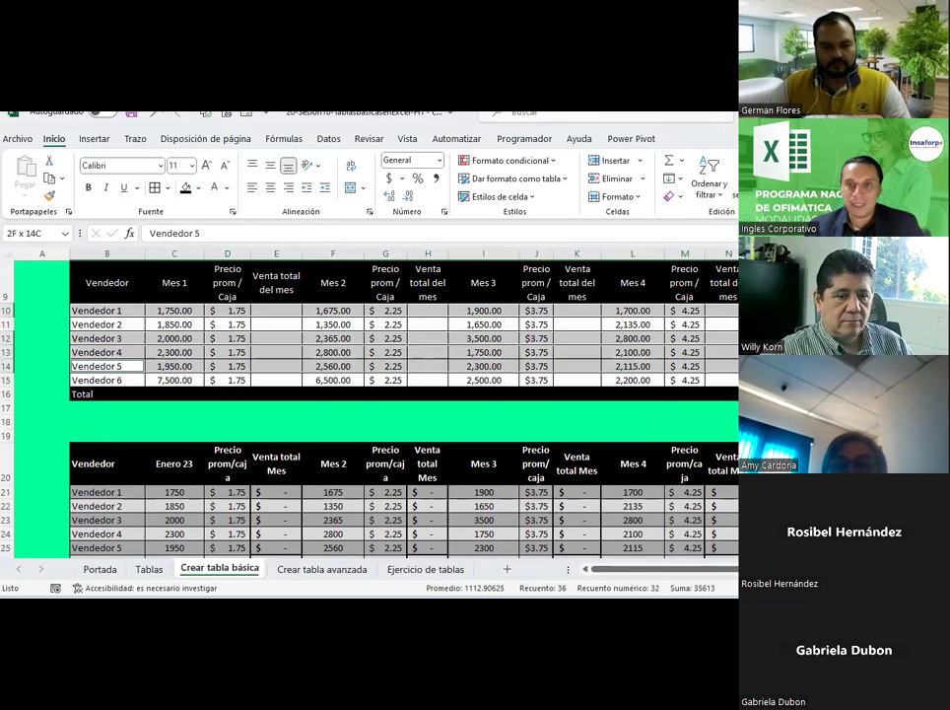
pyautogui.click(203, 191)
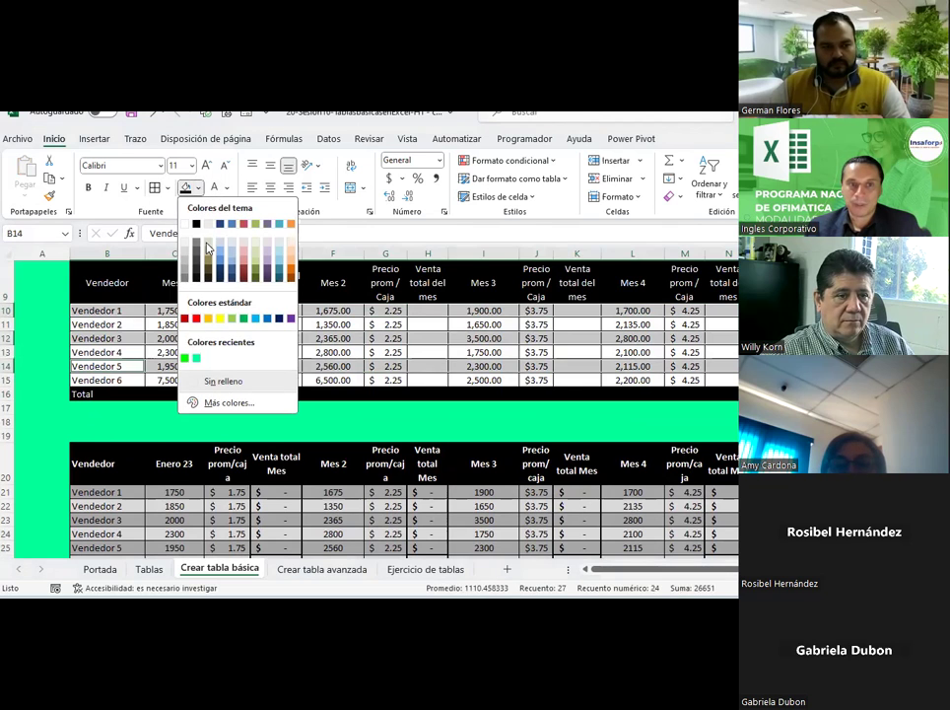
pyautogui.click(187, 253)
pyautogui.moveTo(133, 323); pyautogui.dragTo(734, 323)
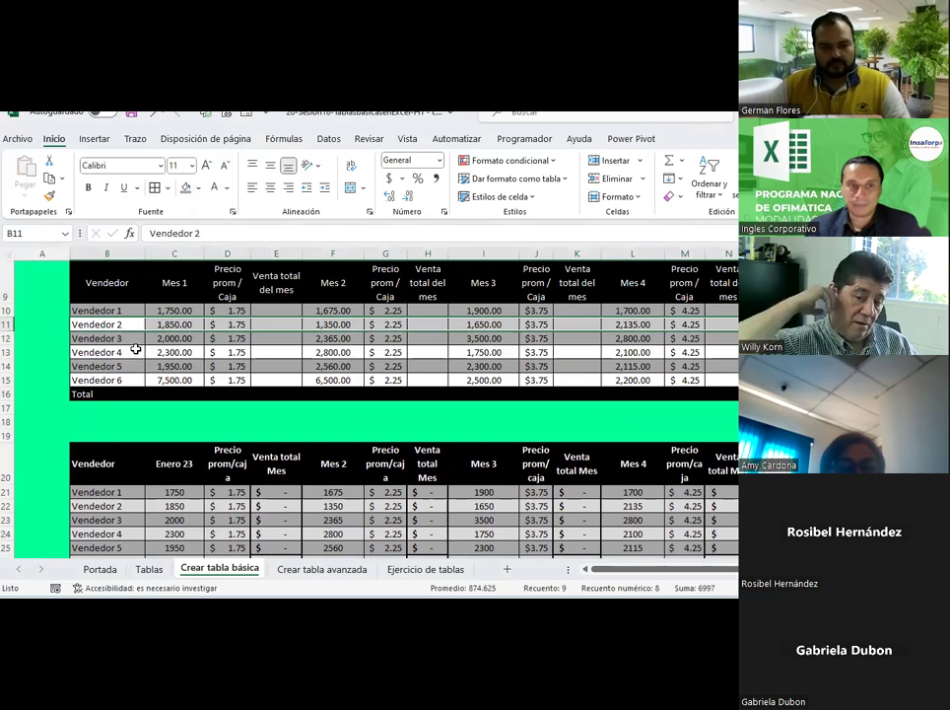
pyautogui.keyDown('ctrl'); pyautogui.moveTo(120, 352); pyautogui.dragTo(734, 352); pyautogui.keyUp('ctrl')
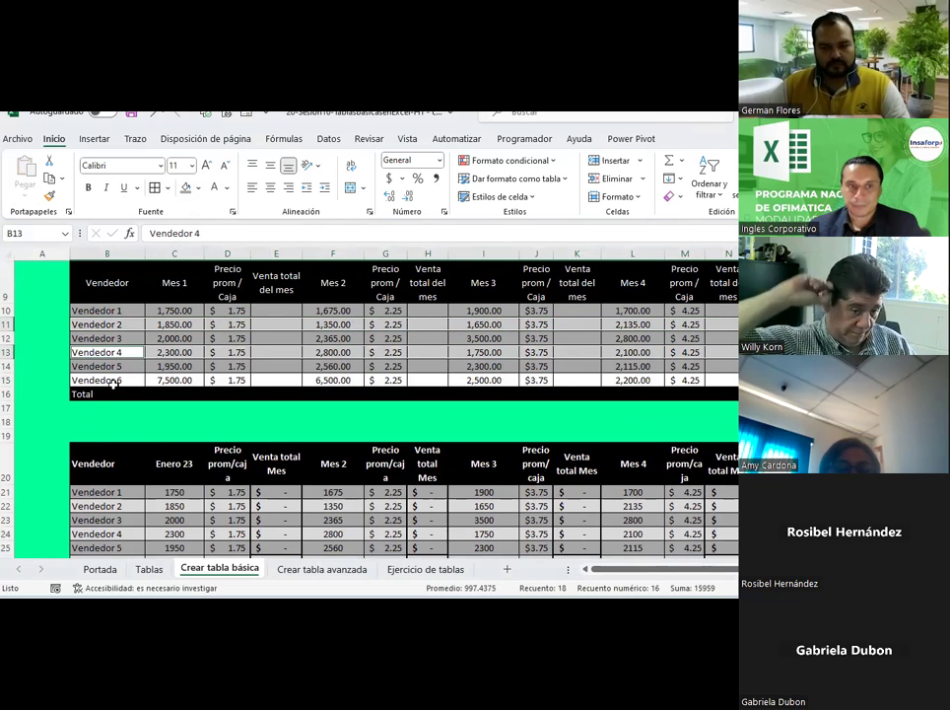
pyautogui.keyDown('ctrl'); pyautogui.moveTo(120, 380); pyautogui.dragTo(734, 379); pyautogui.keyUp('ctrl')
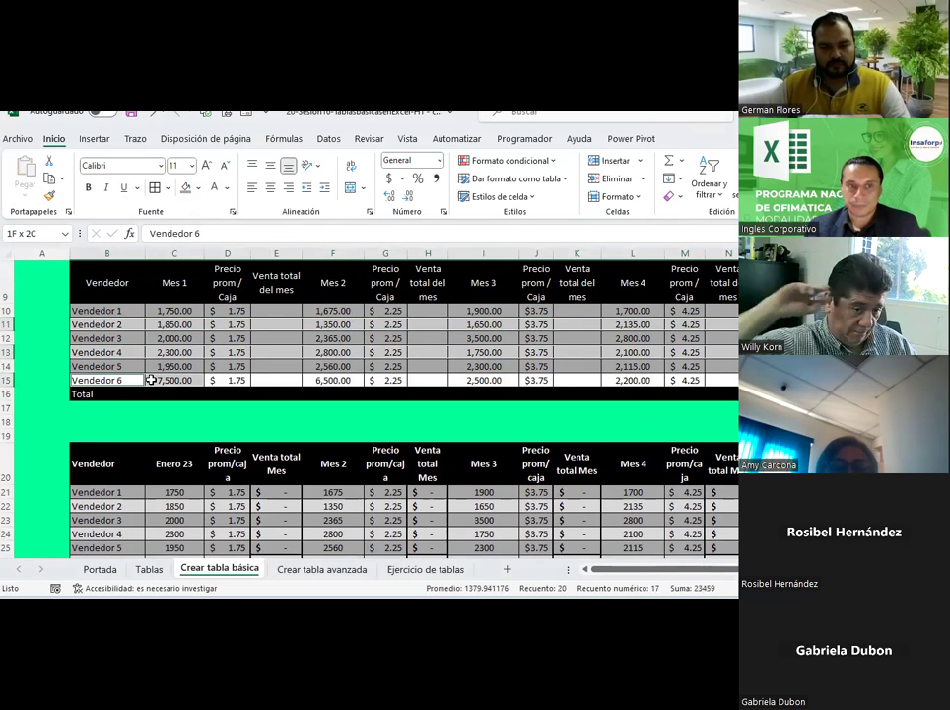
pyautogui.click(197, 188)
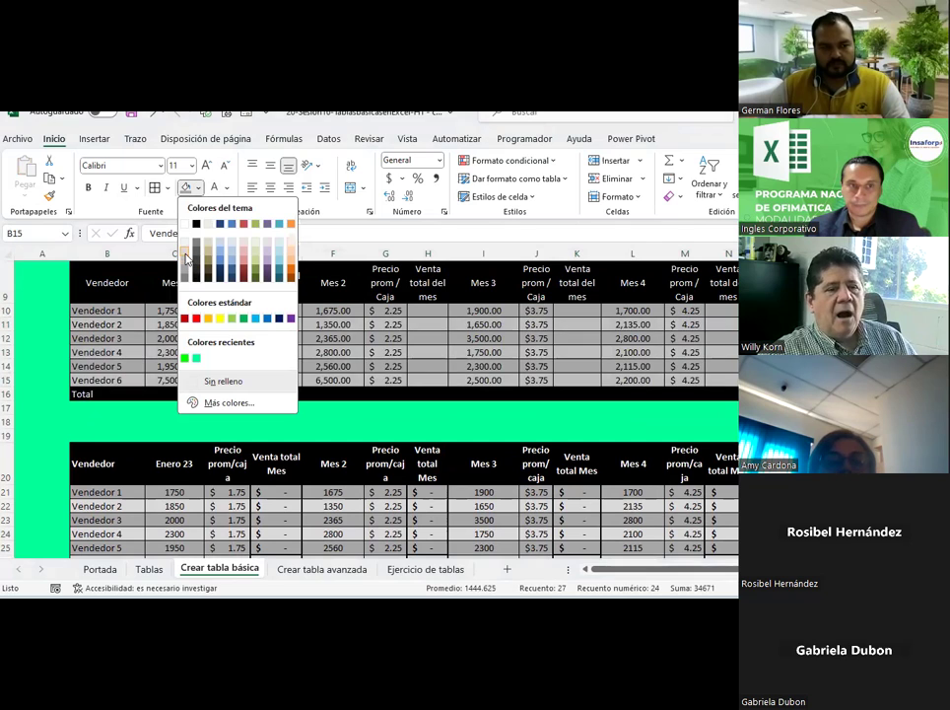
pyautogui.click(186, 256)
pyautogui.click(431, 392)
pyautogui.click(428, 352)
# Step: Enter =C10*D10 in E10, fill it down to E15 and widen column E
pyautogui.click(275, 309)
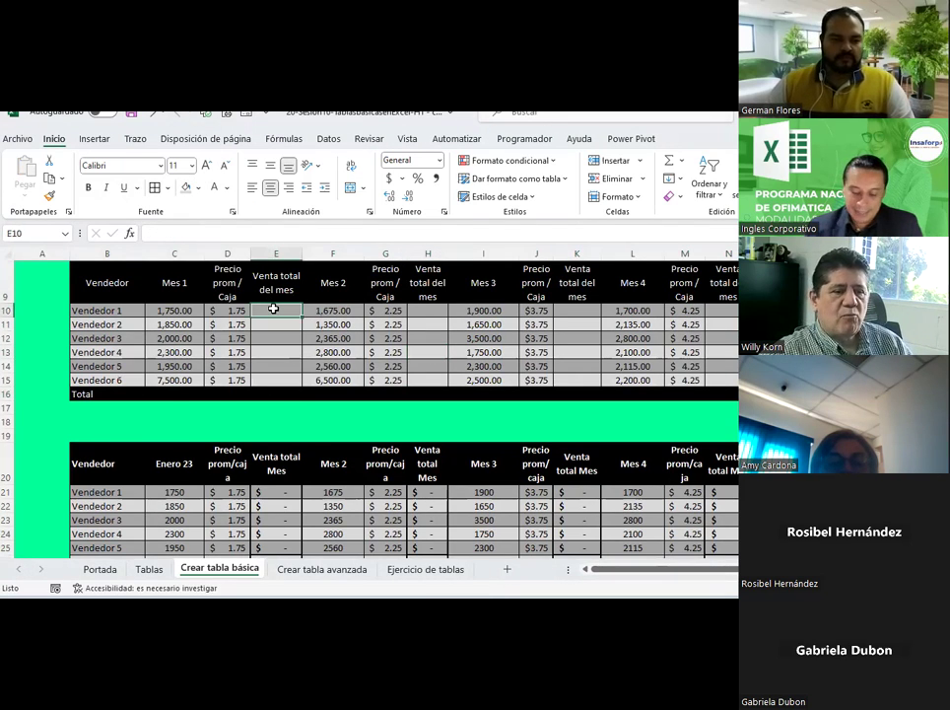
pyautogui.write('=')
pyautogui.press('Left')
pyautogui.press('Left')
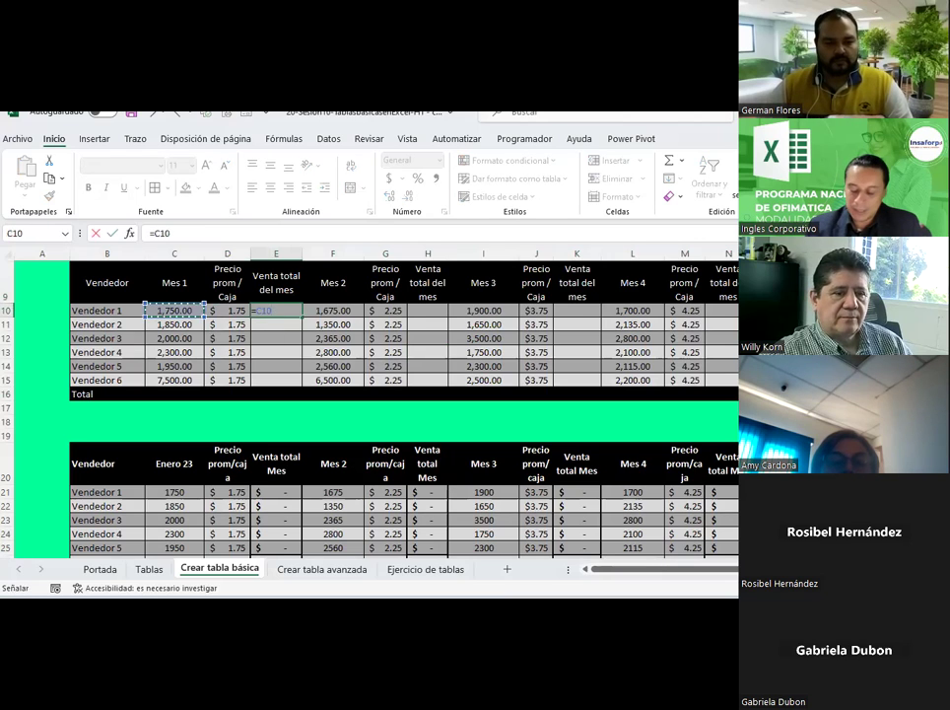
pyautogui.press('Return')
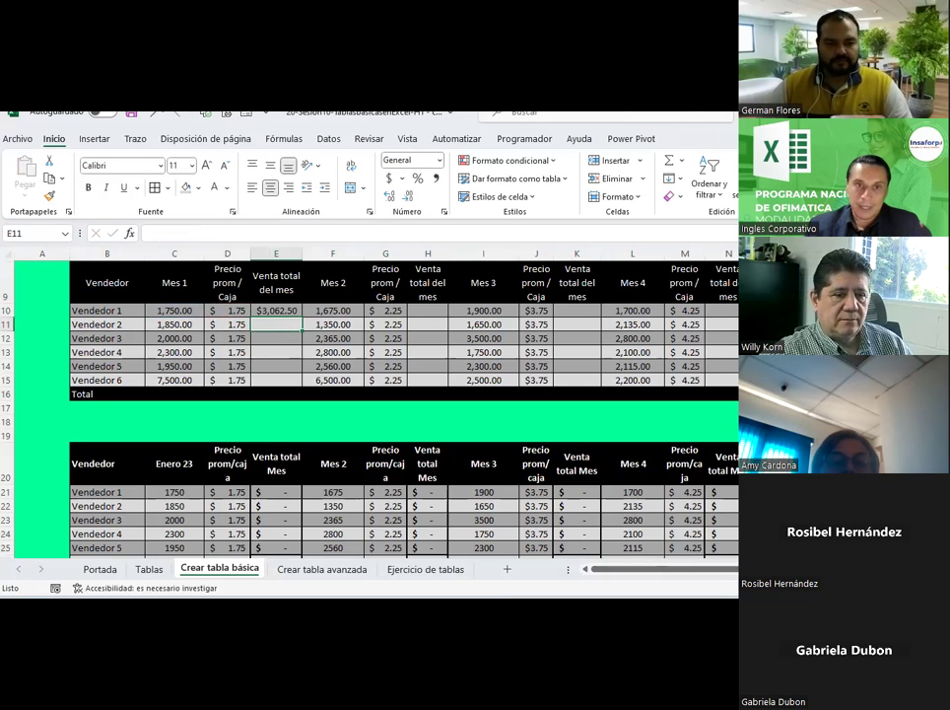
pyautogui.click(291, 312)
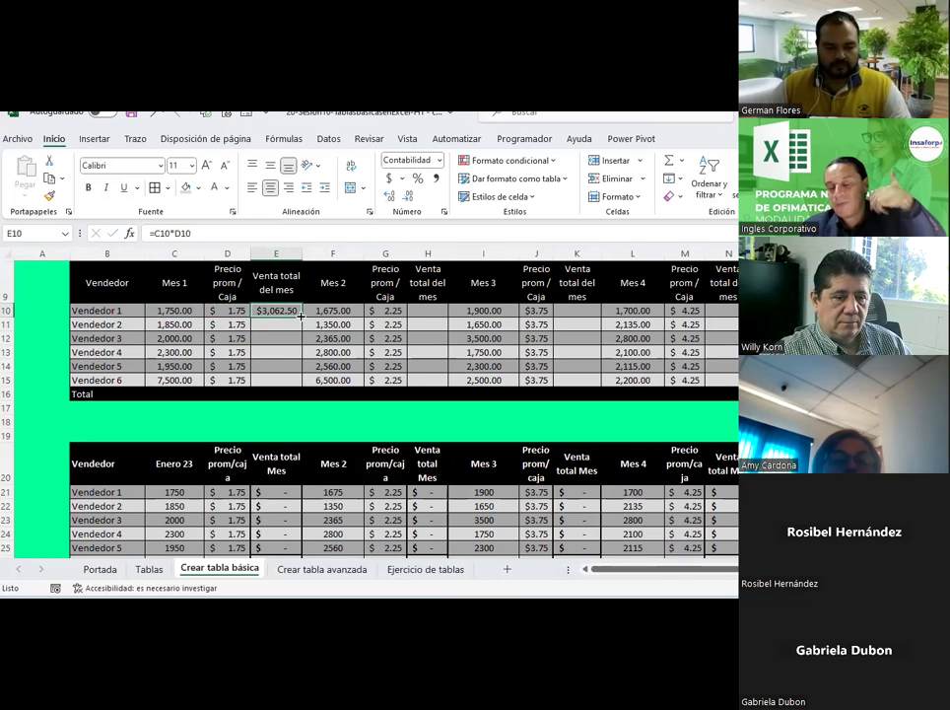
pyautogui.moveTo(301, 317); pyautogui.dragTo(301, 316)
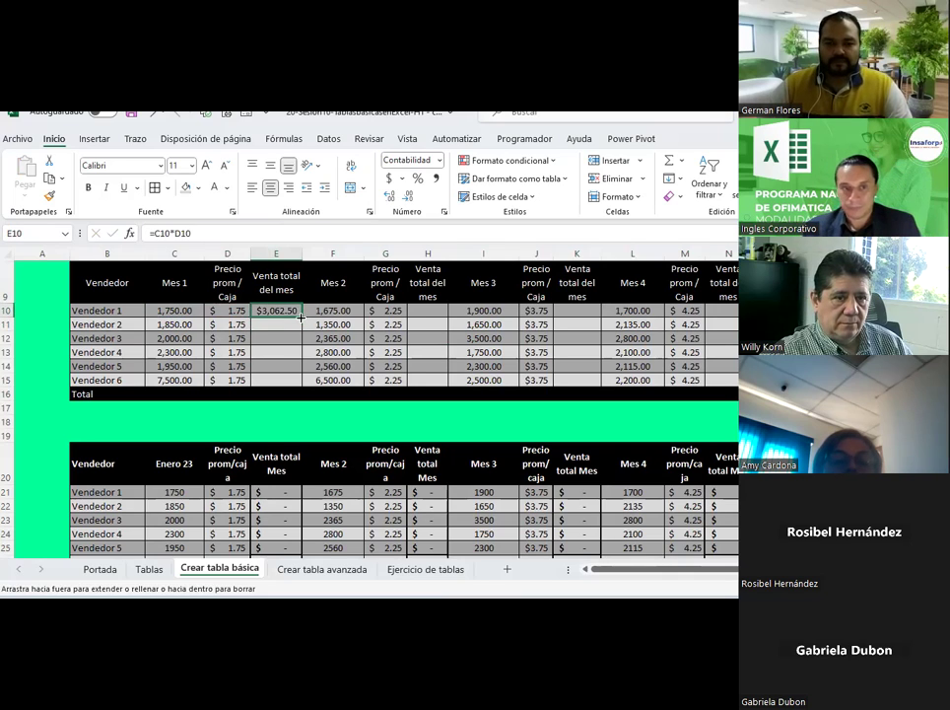
pyautogui.moveTo(286, 379); pyautogui.dragTo(287, 381)
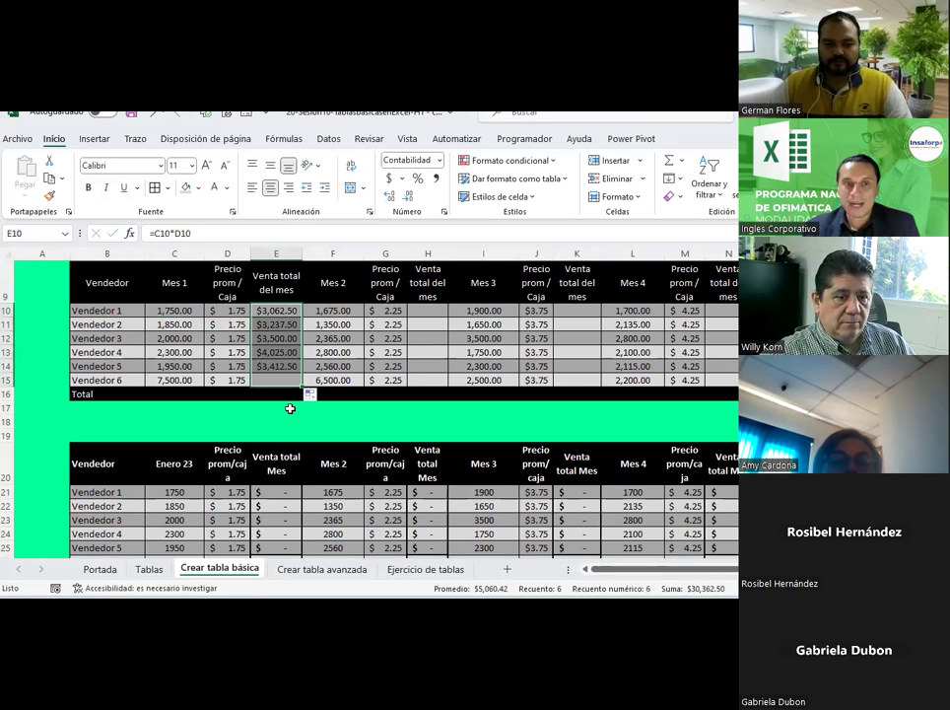
pyautogui.click(279, 406)
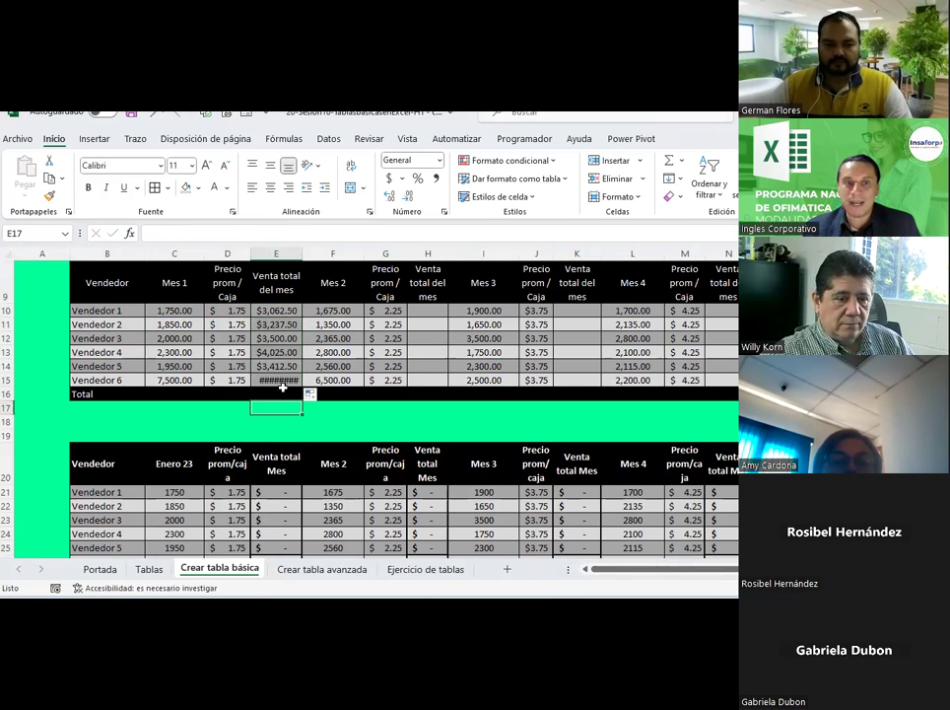
pyautogui.doubleClick(302, 253)
pyautogui.click(277, 336)
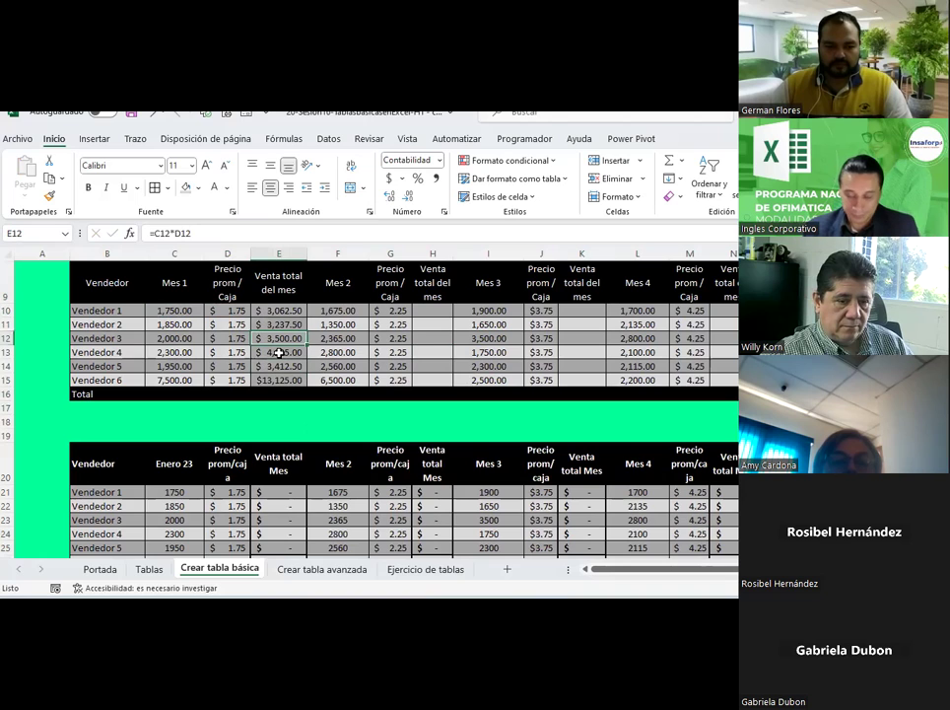
# Step: AutoSum the Mes 1 sales to 30,362.50 in E16, then enter a grand total formula adding E10
pyautogui.click(279, 393)
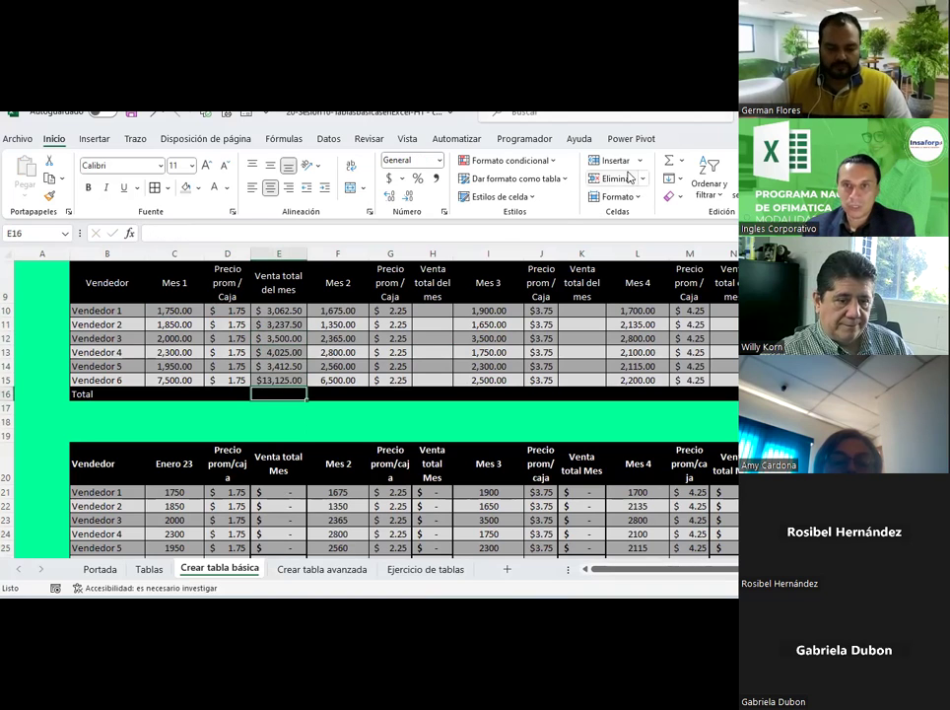
pyautogui.click(669, 160)
pyautogui.press('Return')
pyautogui.click(279, 421)
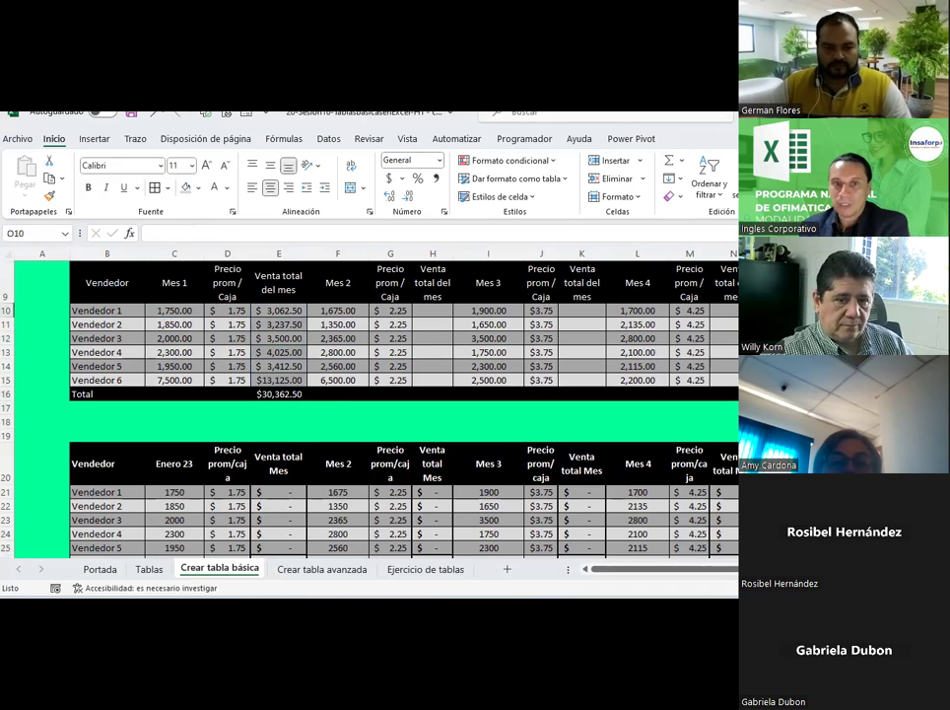
pyautogui.write('+')
pyautogui.click(287, 310)
pyautogui.write('+E10')
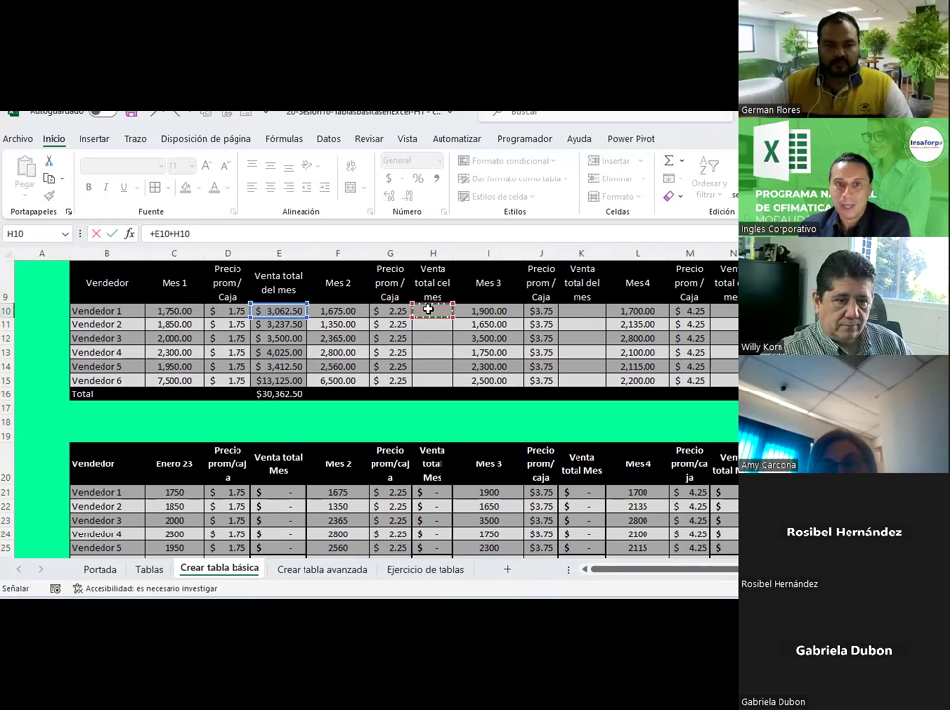
pyautogui.write('+K10+')
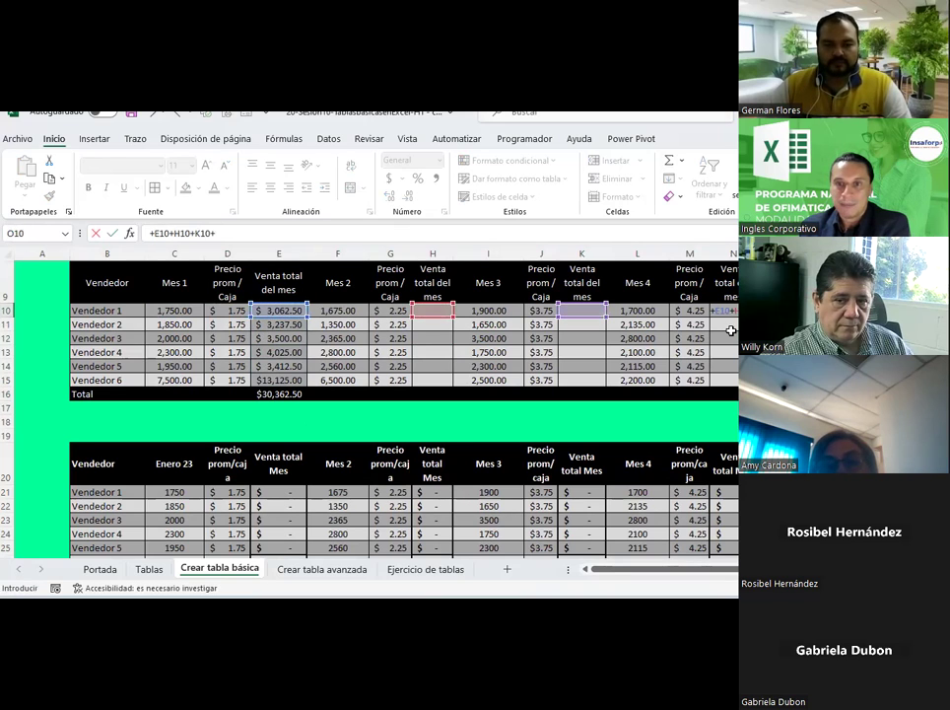
pyautogui.press('Return')
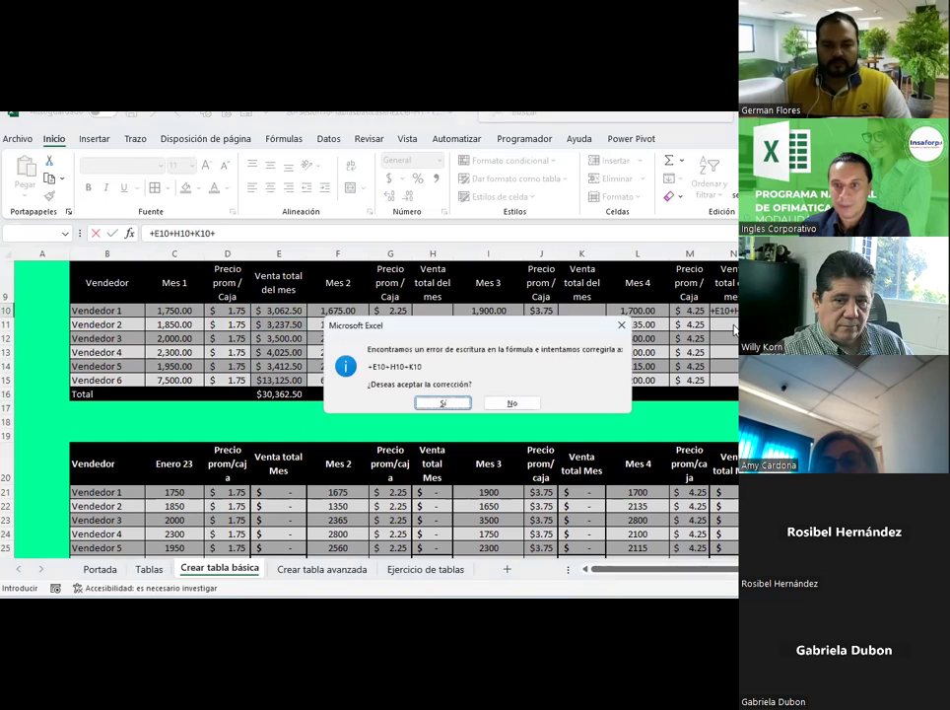
pyautogui.press('Return')
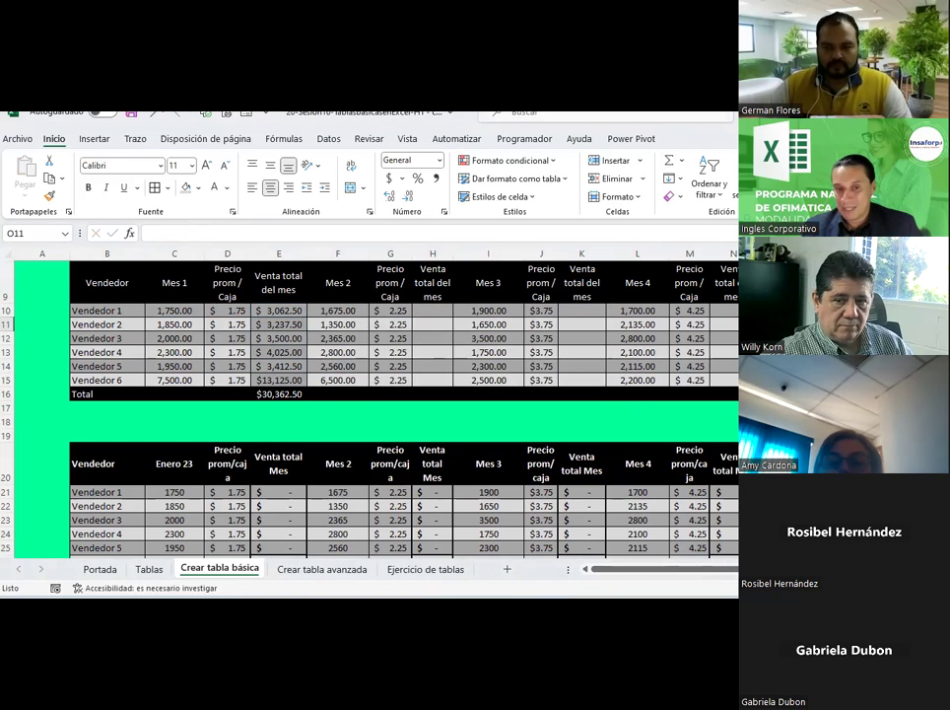
# Step: Undo the Mes 1 sales totals and the black and grey table formatting with Ctrl+Z
pyautogui.scroll(1, 476, 376)
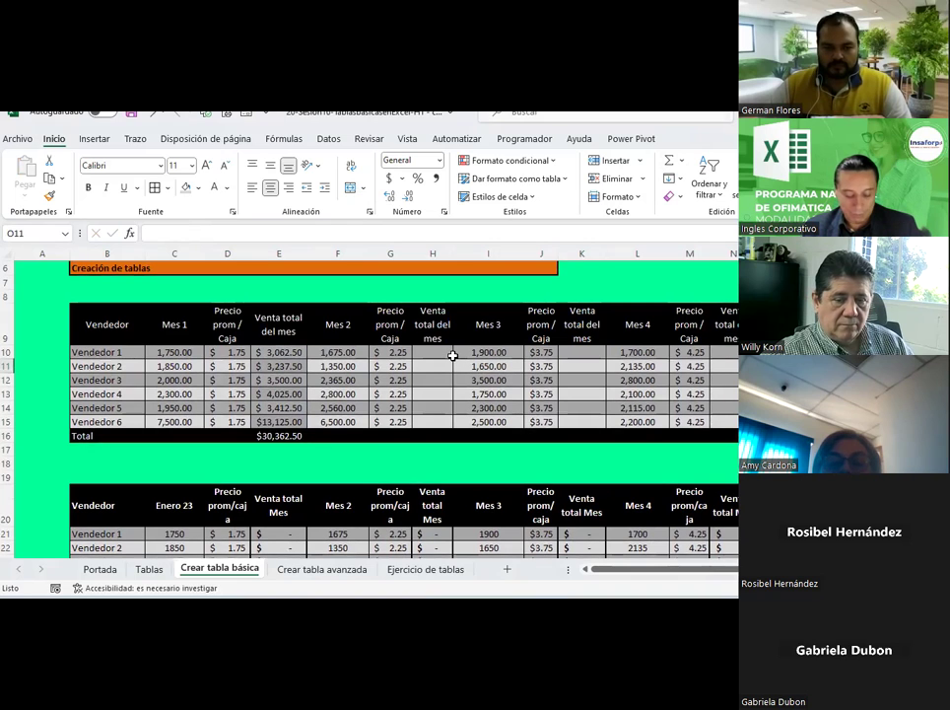
pyautogui.hotkey('ctrl', 'z')
pyautogui.hotkey('ctrl', 'z')
pyautogui.hotkey('ctrl', 'z')
pyautogui.hotkey('ctrl', 'z')
pyautogui.hotkey('ctrl', 'z')
pyautogui.hotkey('ctrl', 'z')
pyautogui.hotkey('ctrl', 'z')
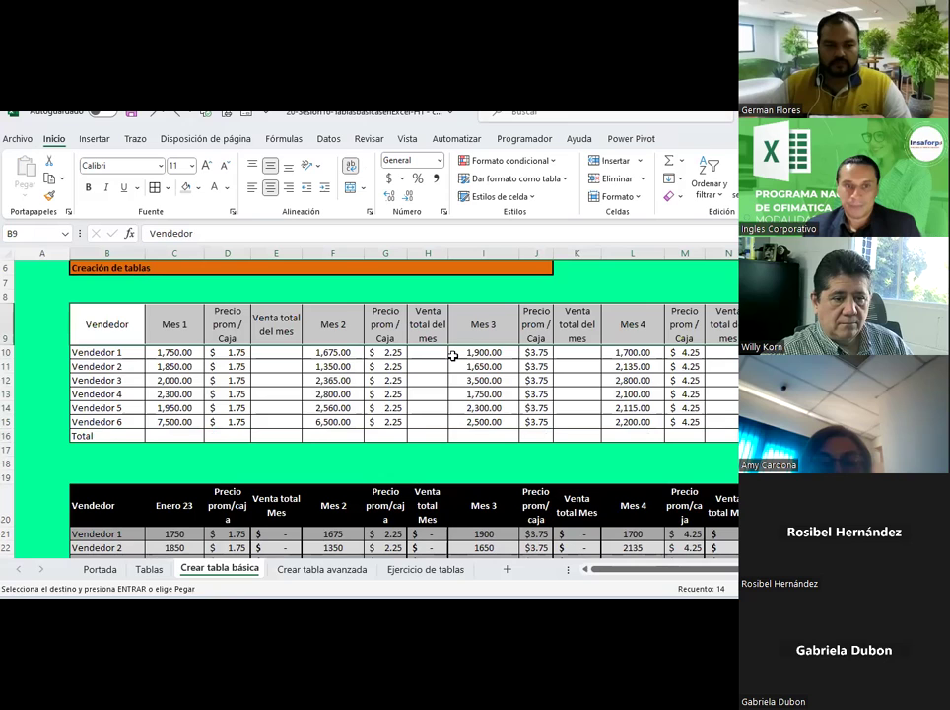
pyautogui.click(425, 393)
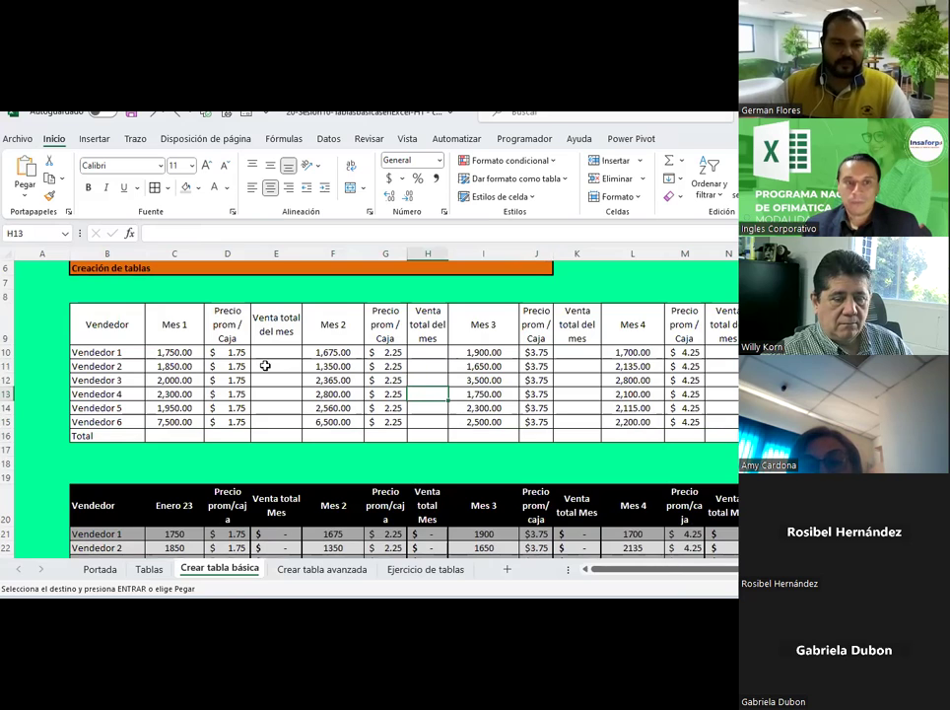
pyautogui.scroll(1, 265, 356)
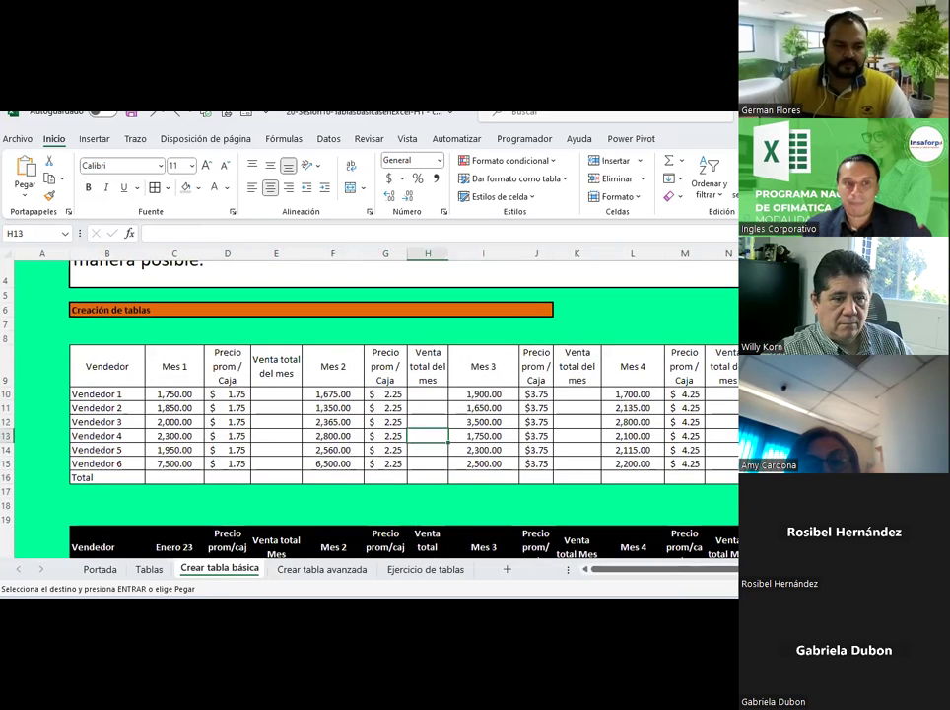
# Step: Insert a blank row above the header and paste a copy of the header labels into it
pyautogui.click(15, 369)
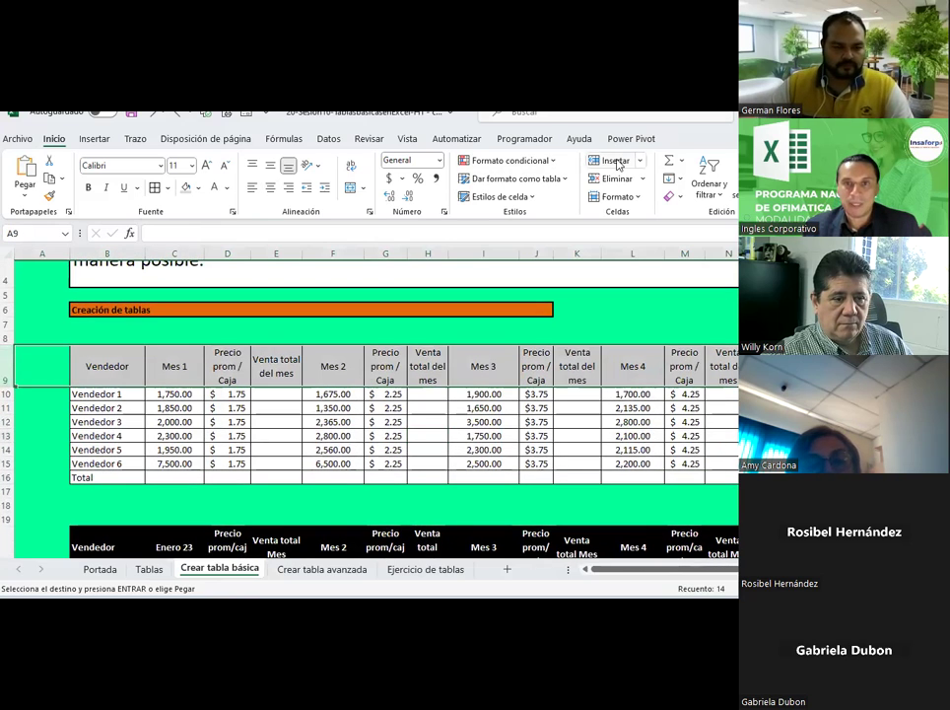
pyautogui.click(616, 161)
pyautogui.moveTo(138, 382); pyautogui.dragTo(690, 381)
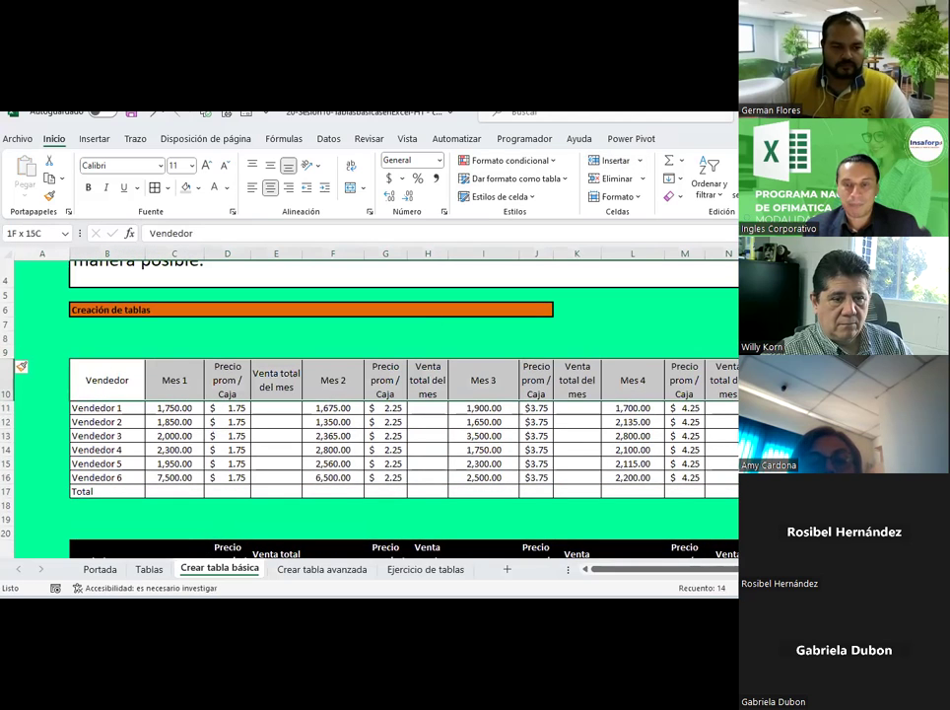
pyautogui.hotkey('ctrl', 'c')
pyautogui.click(131, 352)
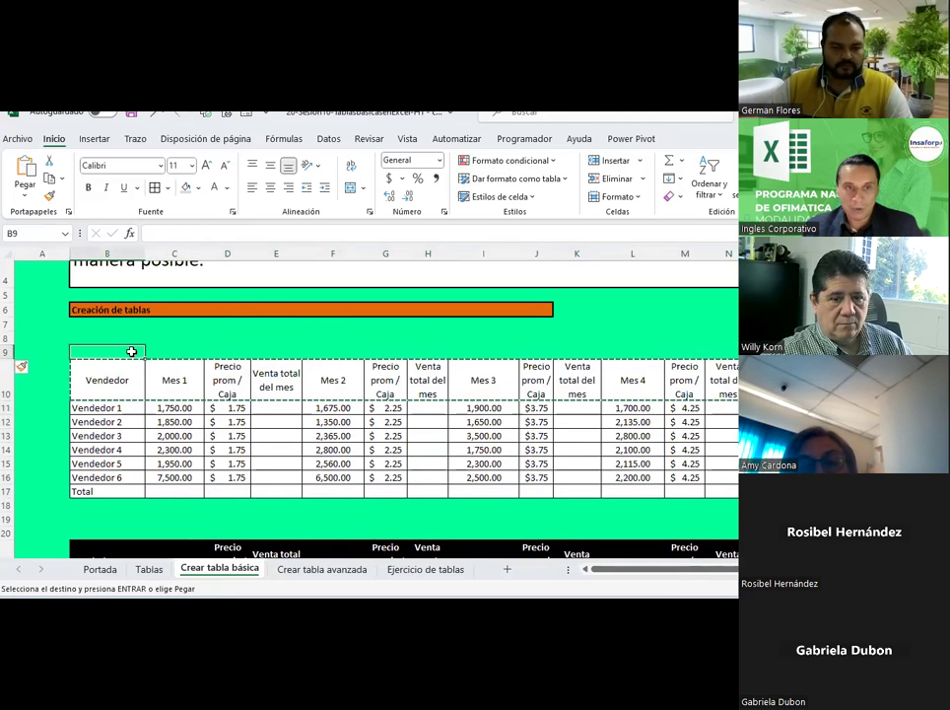
pyautogui.hotkey('ctrl', 'v')
pyautogui.click(367, 411)
pyautogui.press('Escape')
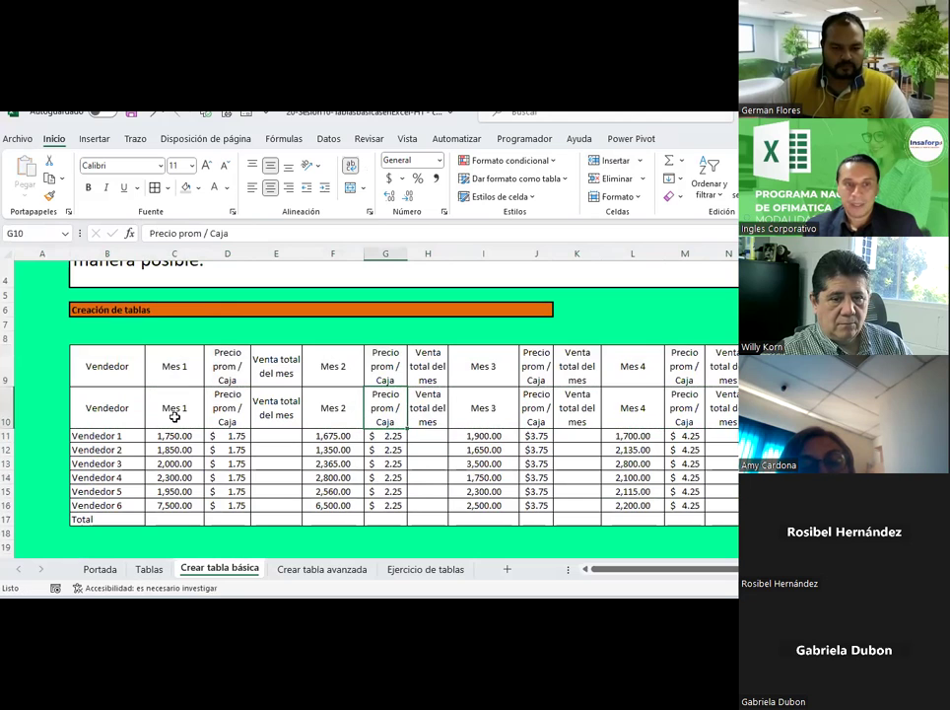
# Step: Relabel D10 as PPC1 and E10 as VTM1, then fill the numbered labels across row 10
pyautogui.click(174, 415)
pyautogui.scroll(-1, 173, 415)
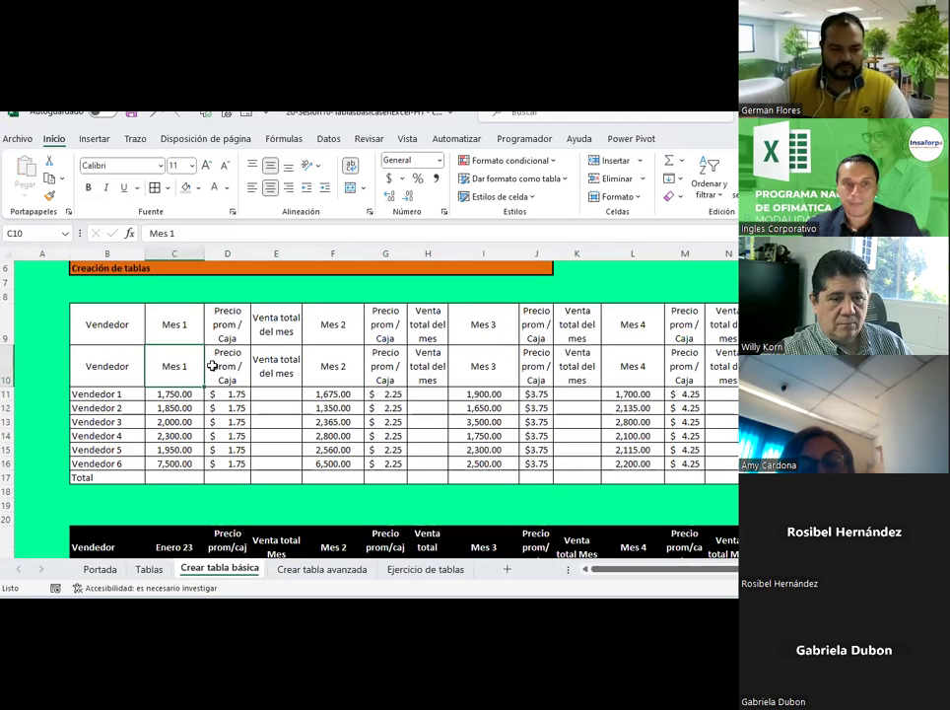
pyautogui.click(212, 366)
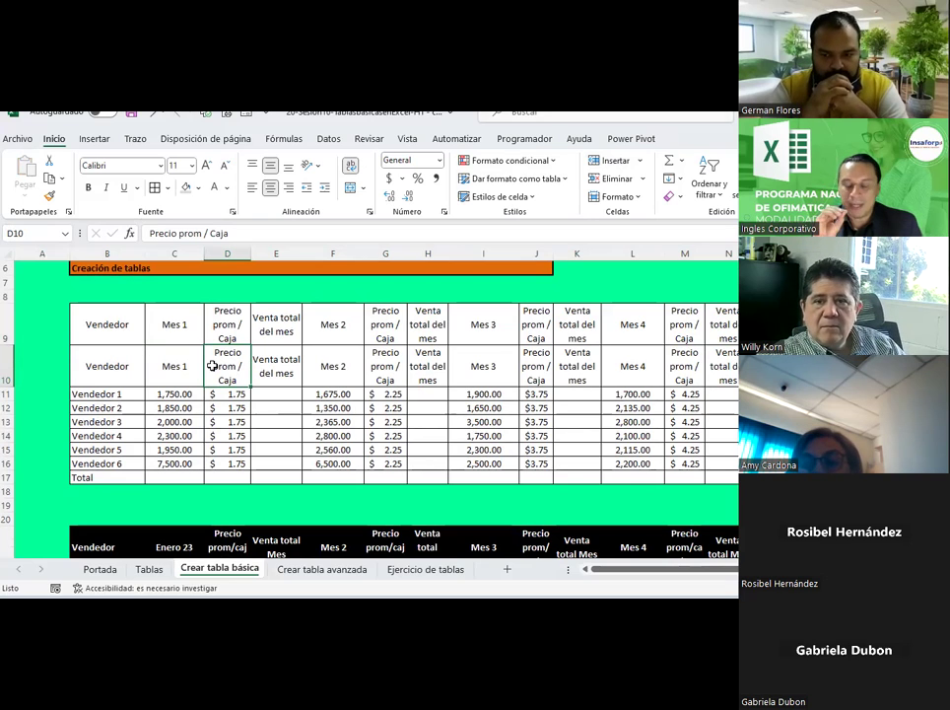
pyautogui.write('PPC1')
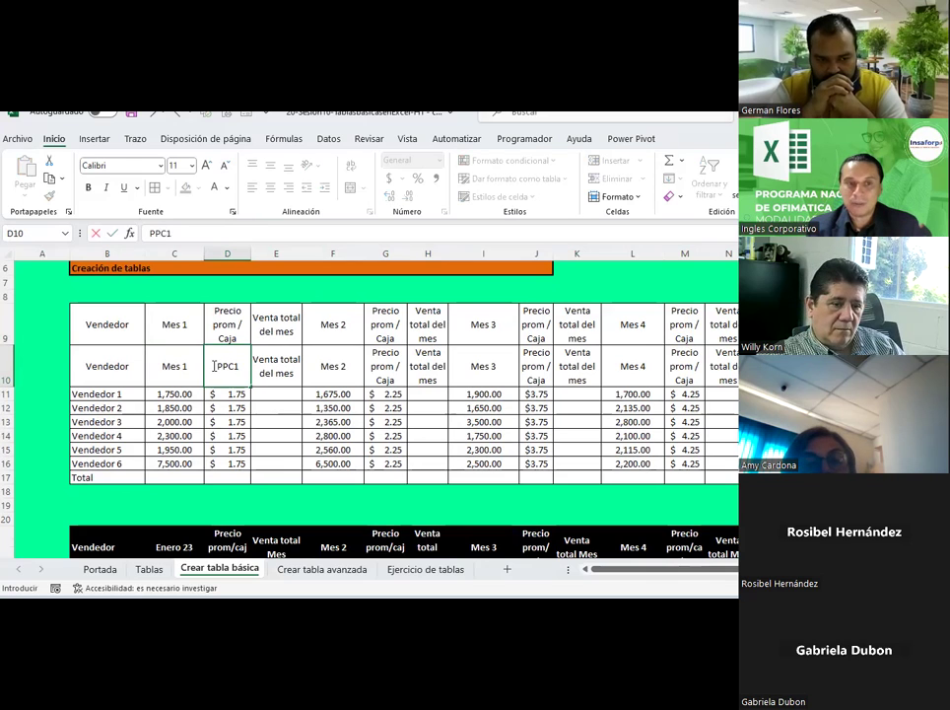
pyautogui.press('Return')
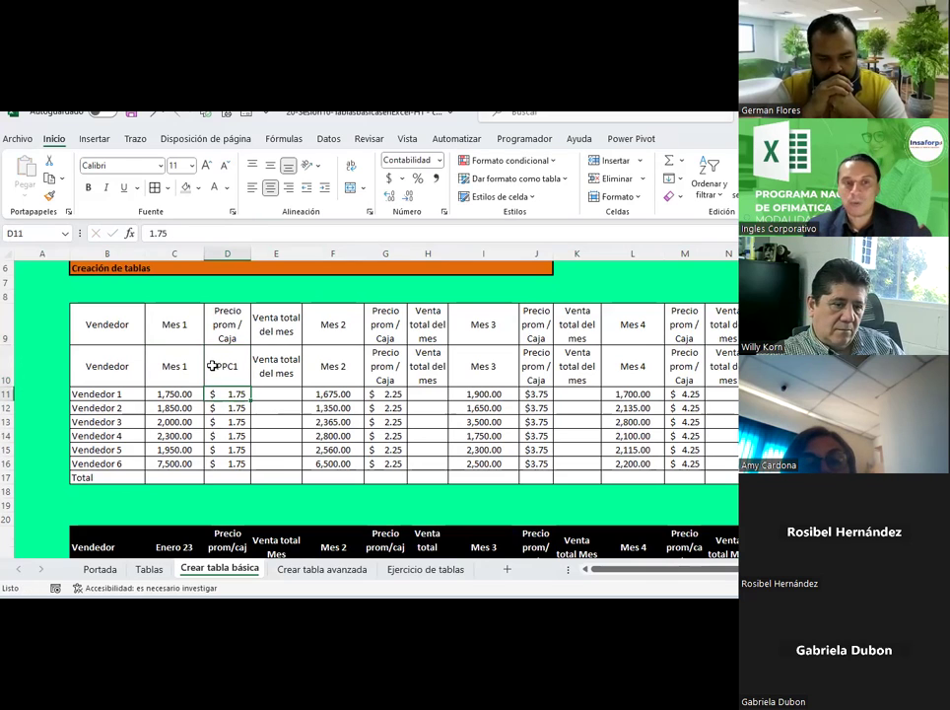
pyautogui.click(297, 361)
pyautogui.write('VTM1')
pyautogui.press('Return')
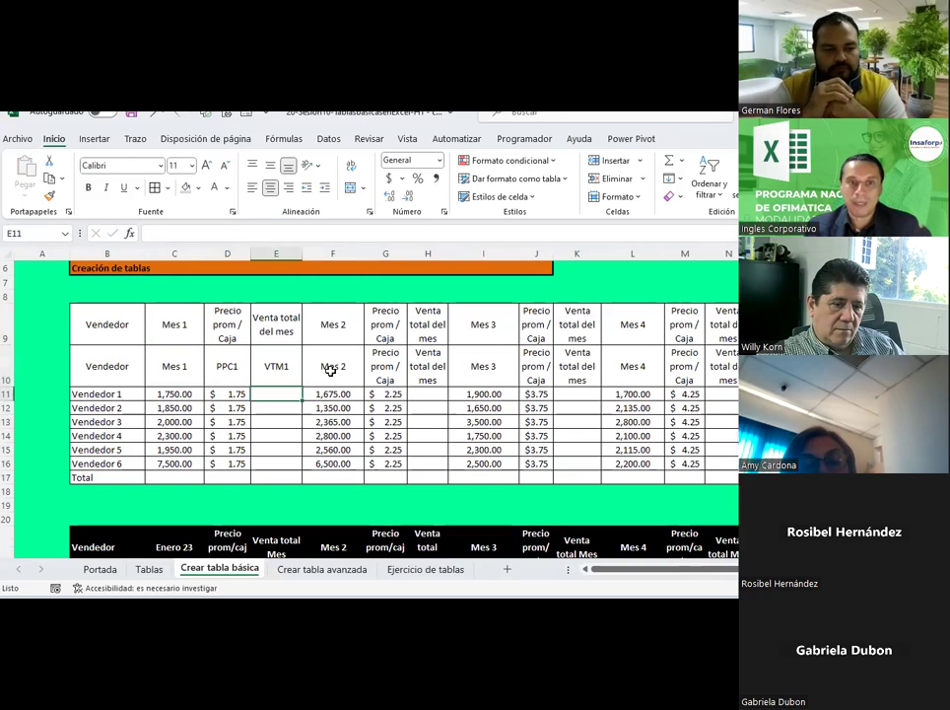
pyautogui.moveTo(202, 373); pyautogui.dragTo(735, 382)
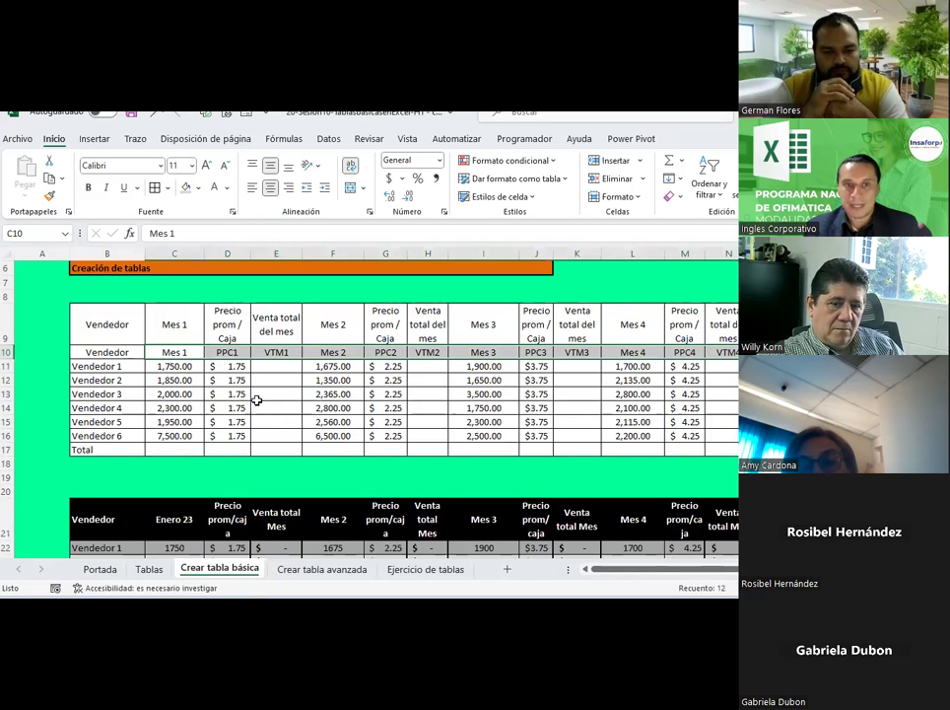
pyautogui.click(256, 399)
pyautogui.click(176, 348)
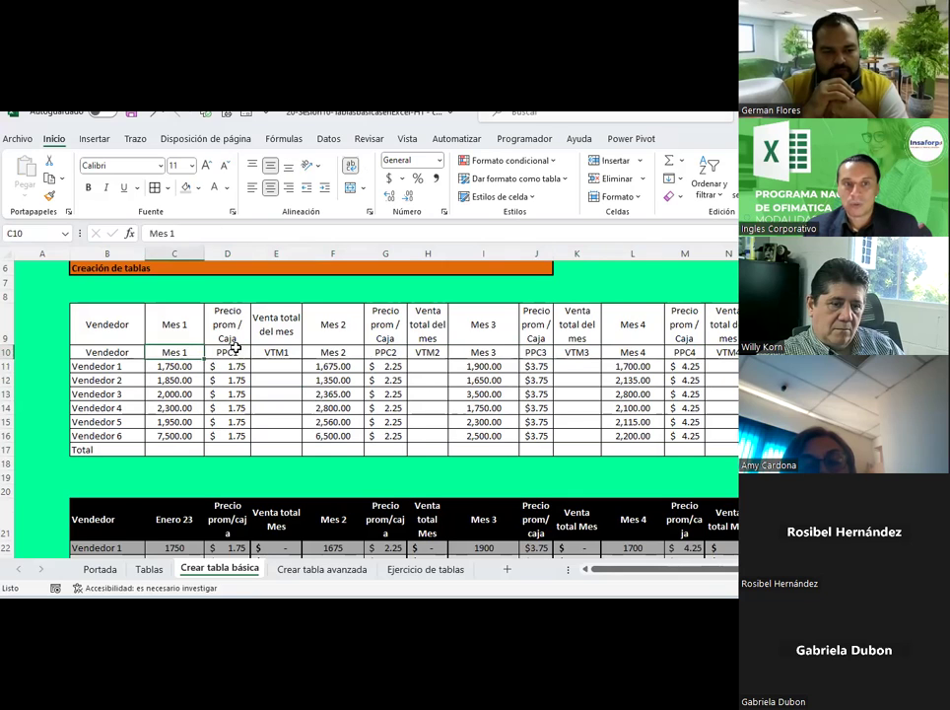
pyautogui.click(236, 348)
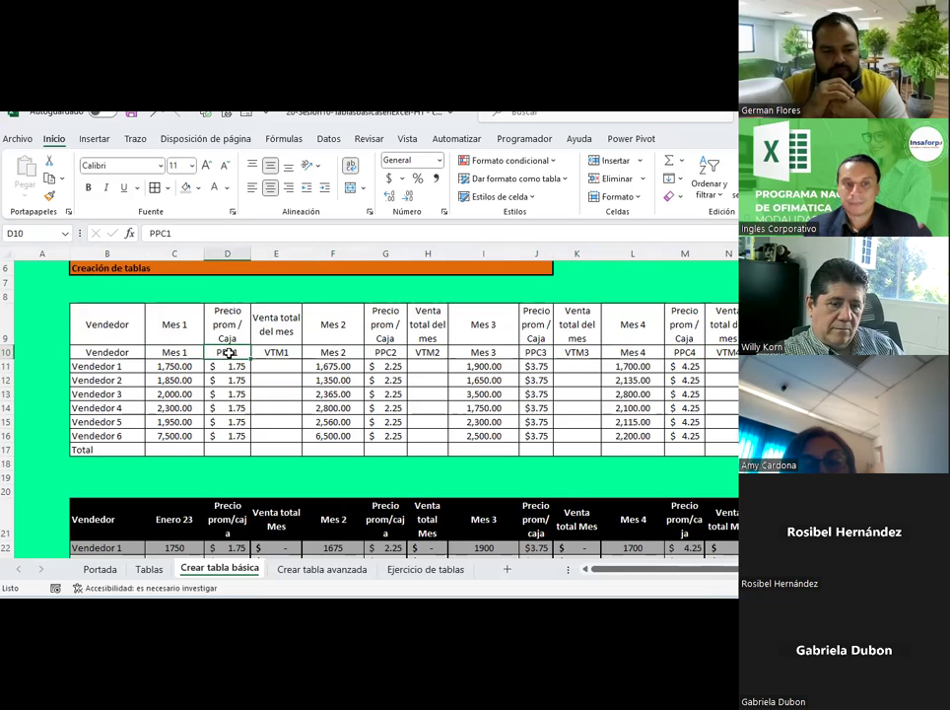
pyautogui.click(296, 352)
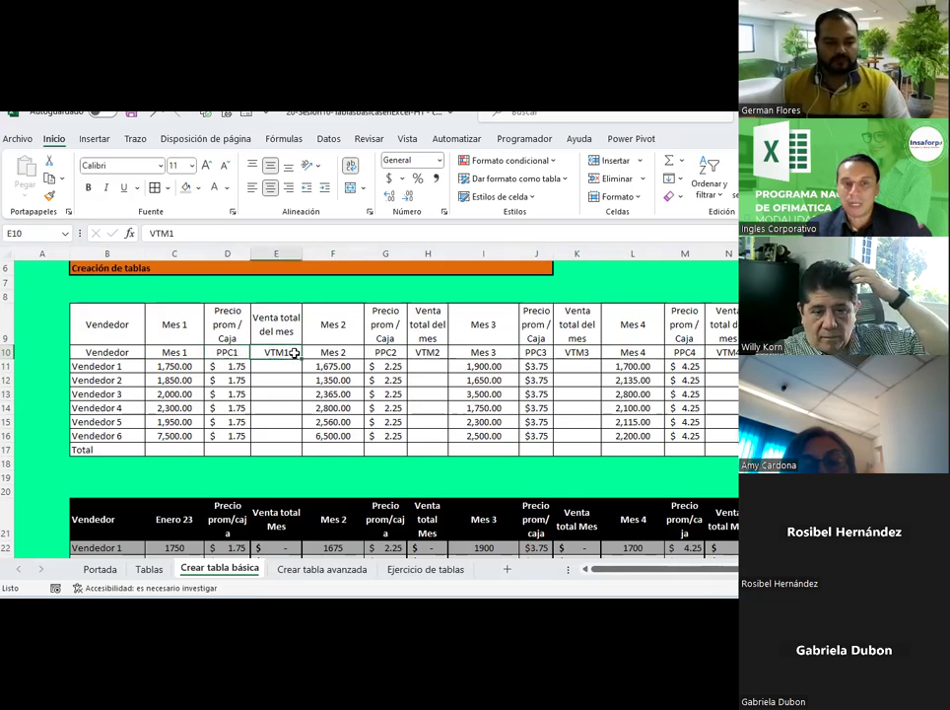
pyautogui.click(428, 352)
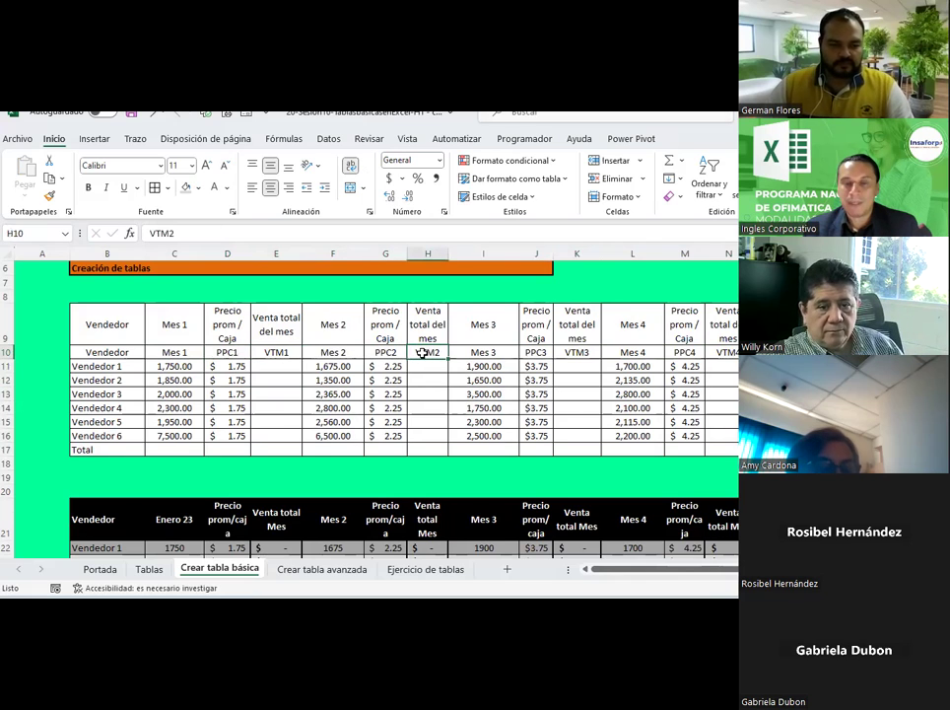
pyautogui.click(727, 352)
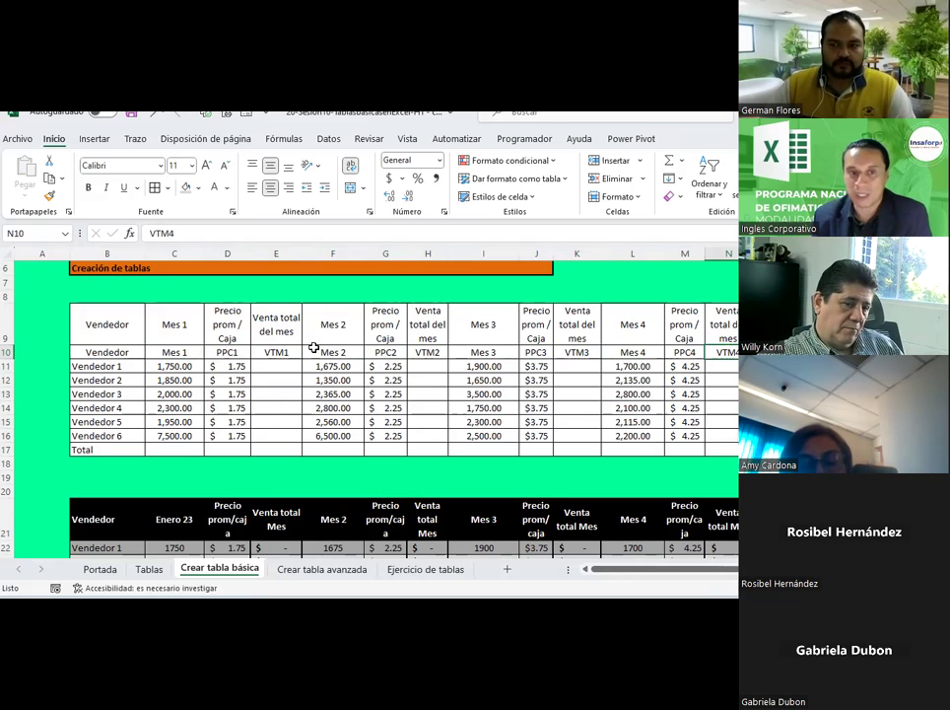
pyautogui.click(226, 320)
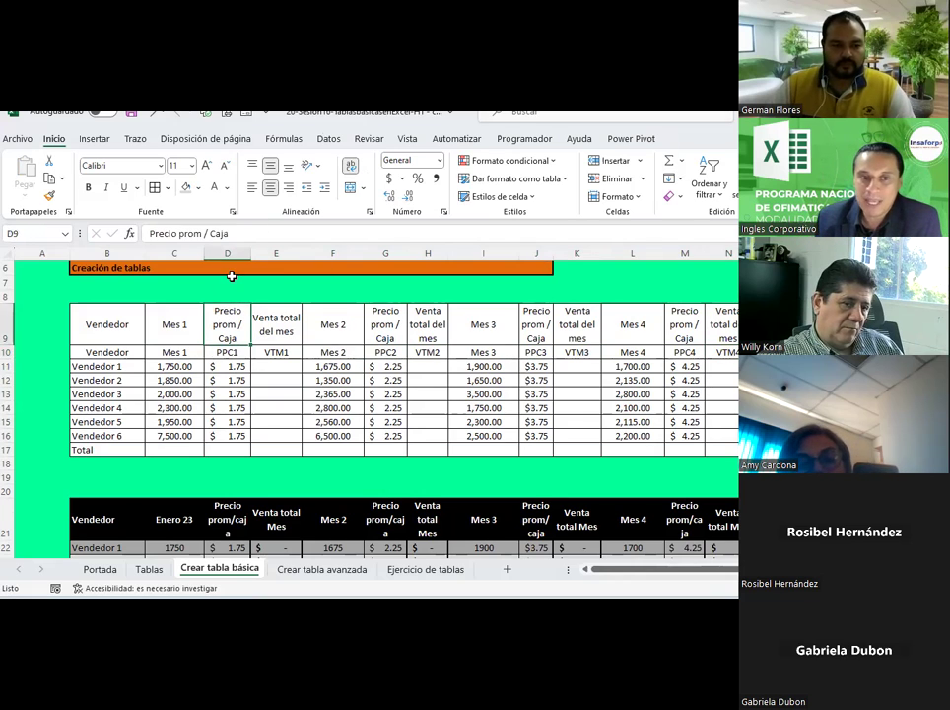
pyautogui.click(387, 327)
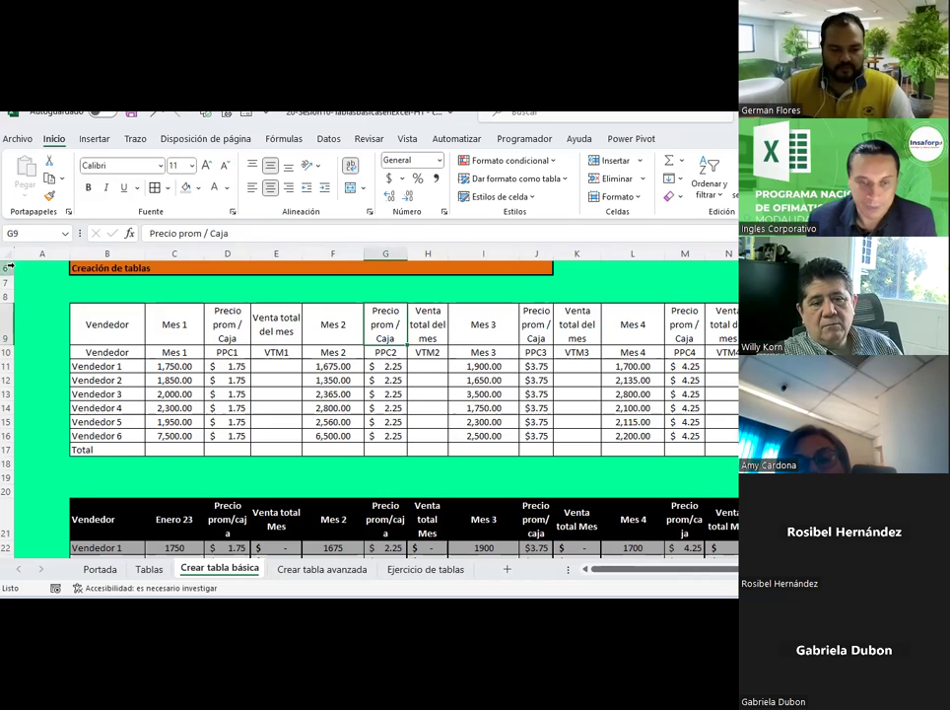
pyautogui.moveTo(85, 324); pyautogui.dragTo(729, 324)
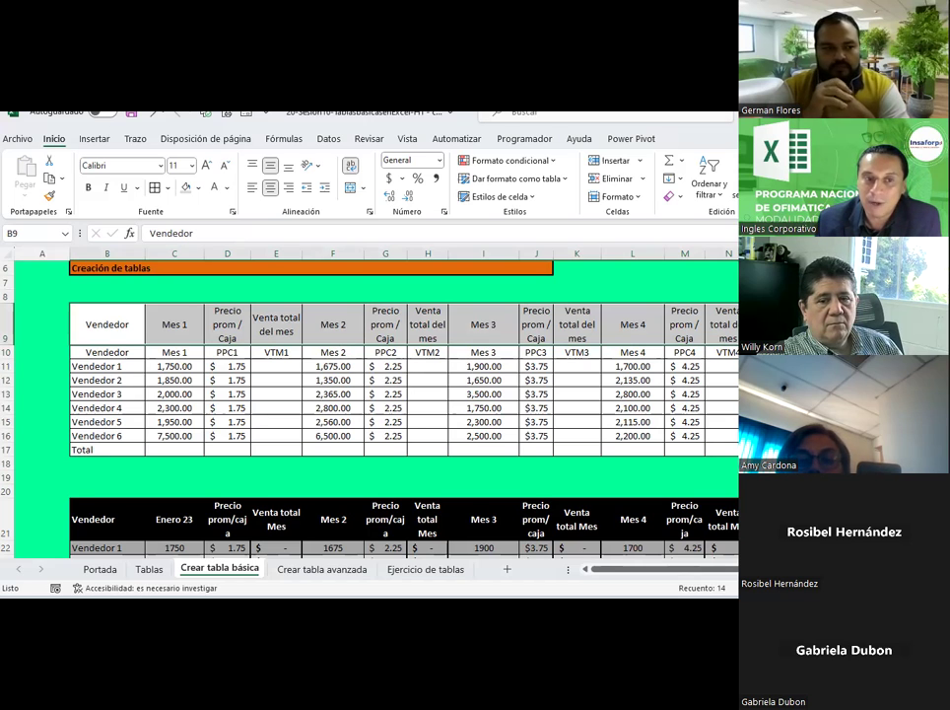
pyautogui.click(232, 490)
pyautogui.click(122, 350)
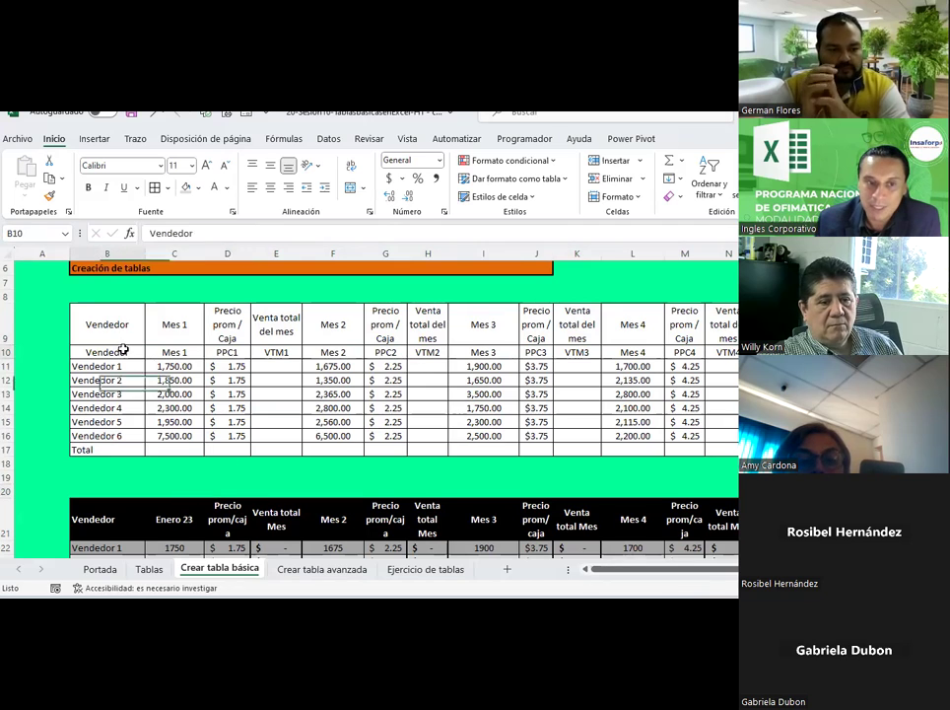
pyautogui.moveTo(122, 350); pyautogui.dragTo(734, 450)
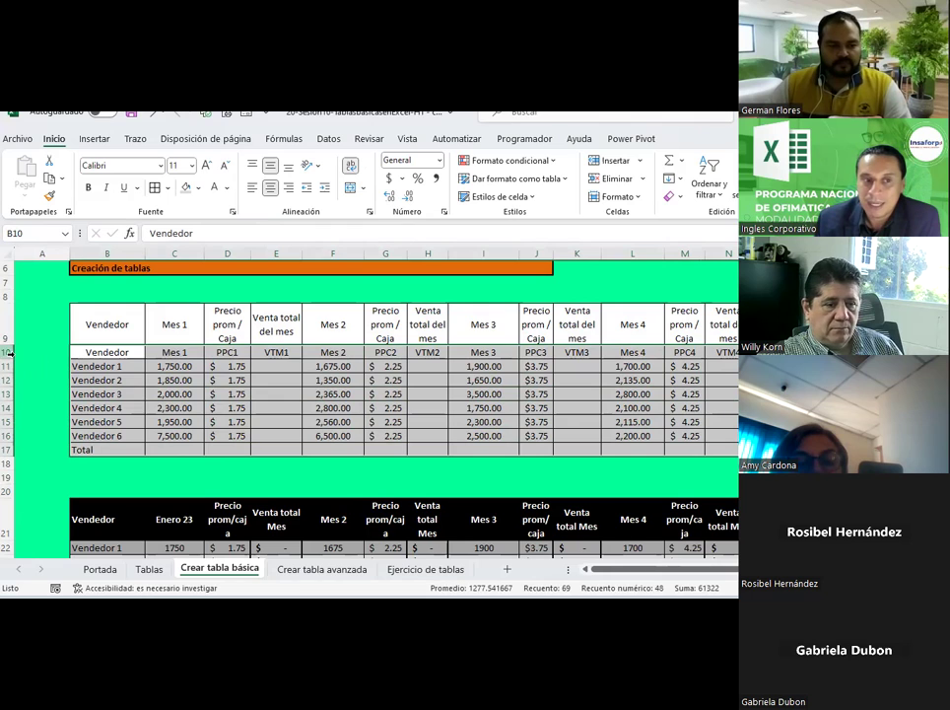
pyautogui.moveTo(86, 352); pyautogui.dragTo(734, 352)
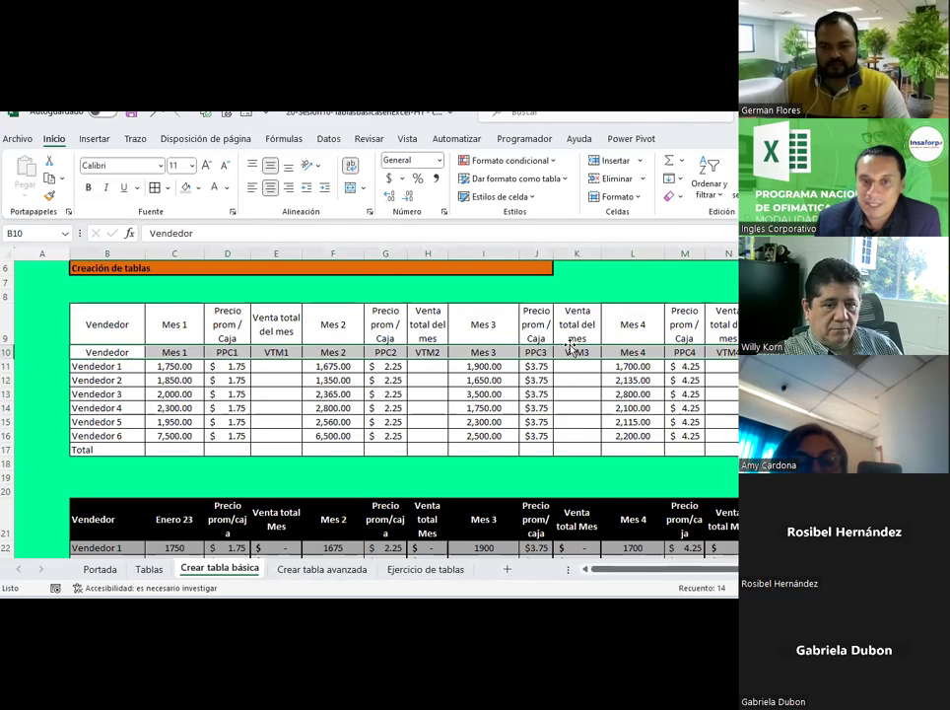
pyautogui.click(97, 318)
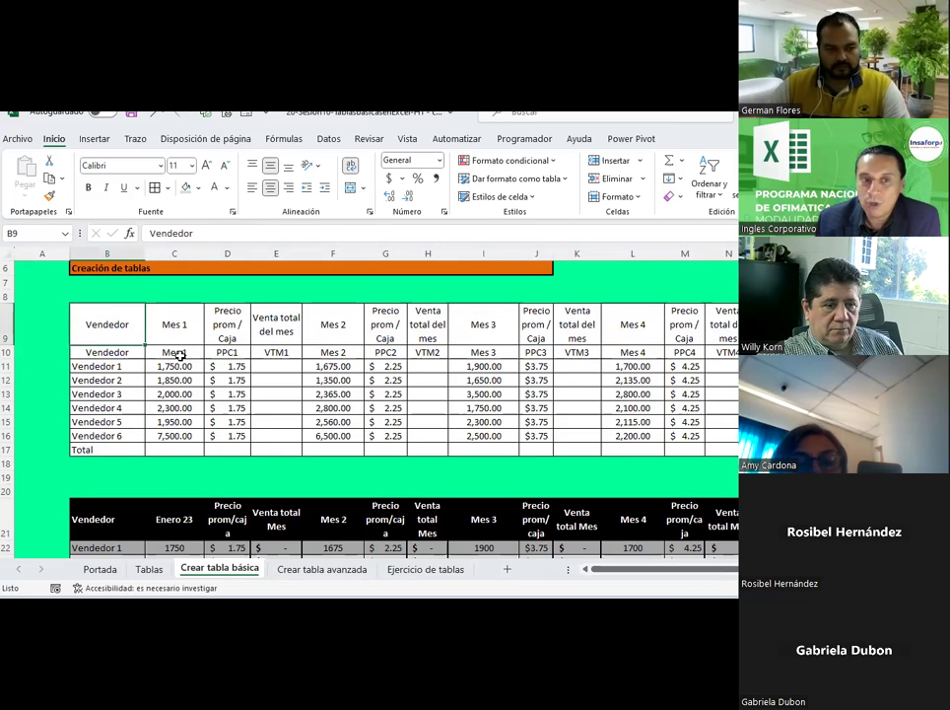
pyautogui.click(179, 354)
pyautogui.click(224, 353)
pyautogui.click(278, 353)
pyautogui.click(335, 353)
pyautogui.click(387, 353)
pyautogui.click(428, 352)
pyautogui.click(483, 352)
pyautogui.click(536, 352)
pyautogui.click(576, 352)
pyautogui.click(633, 352)
pyautogui.click(683, 350)
pyautogui.click(727, 352)
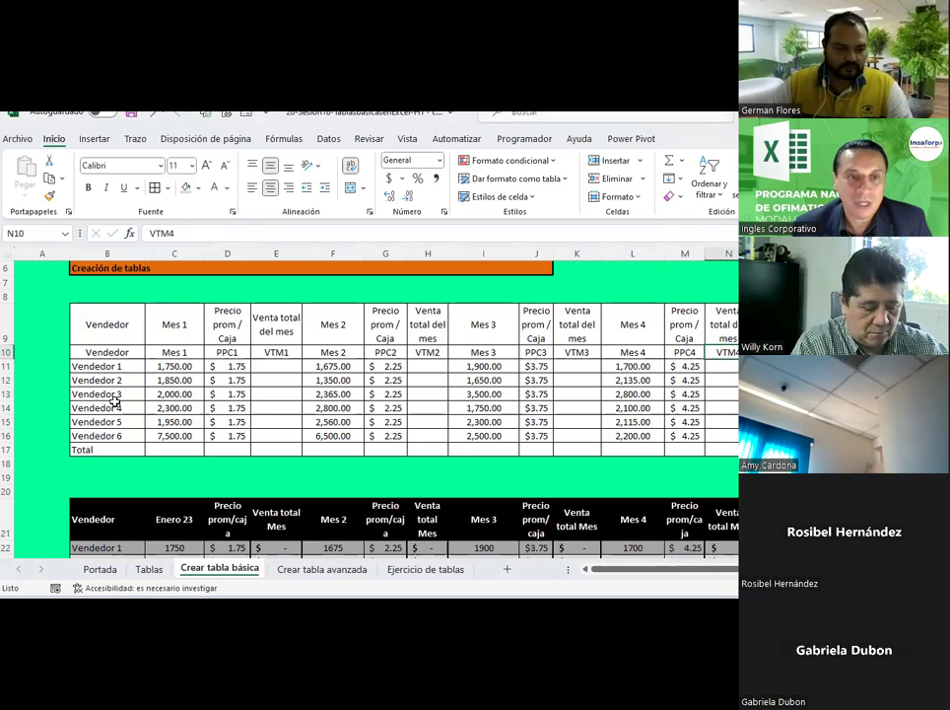
# Step: Convert the vendor range B10:O17 into a table with headers, creating Tabla1
pyautogui.moveTo(106, 330); pyautogui.dragTo(106, 352)
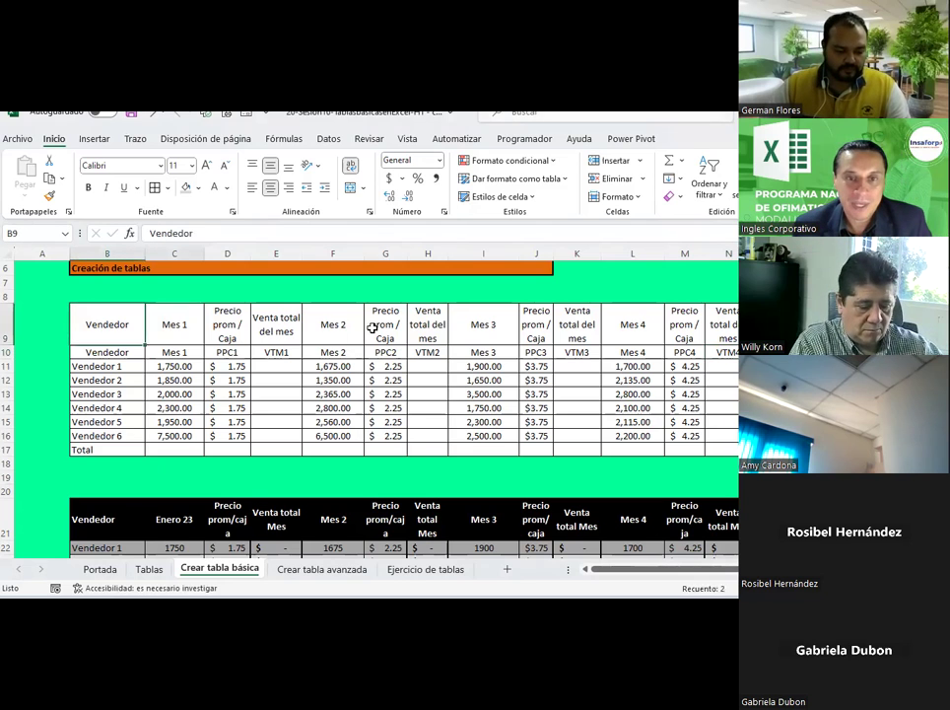
pyautogui.click(128, 394)
pyautogui.moveTo(106, 351)
pyautogui.mouseDown()
pyautogui.moveTo(496, 392)
pyautogui.moveTo(604, 451)
pyautogui.mouseUp()
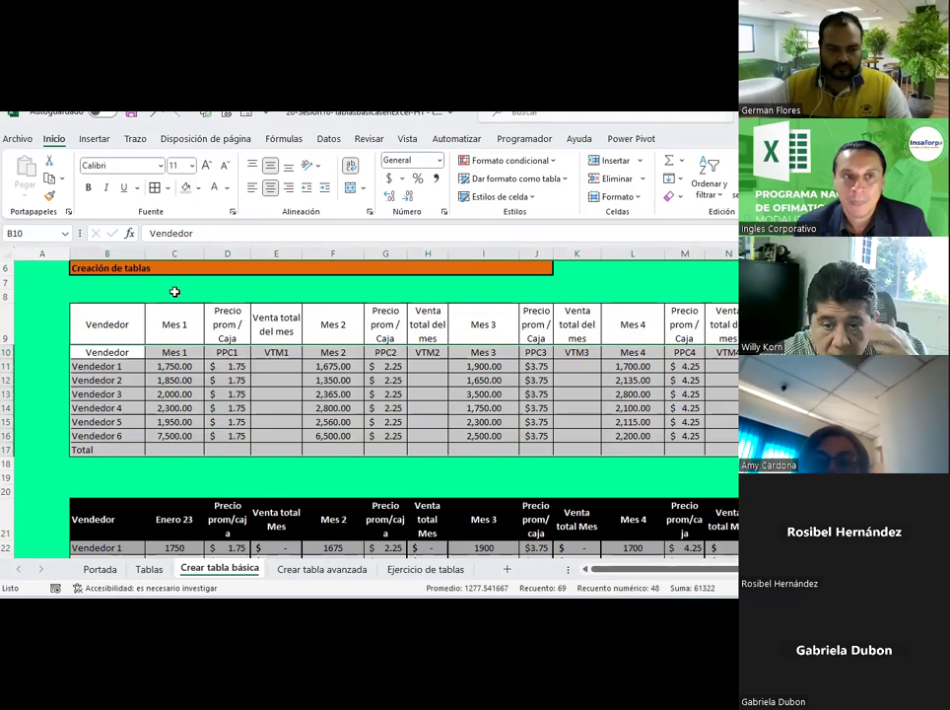
pyautogui.click(98, 139)
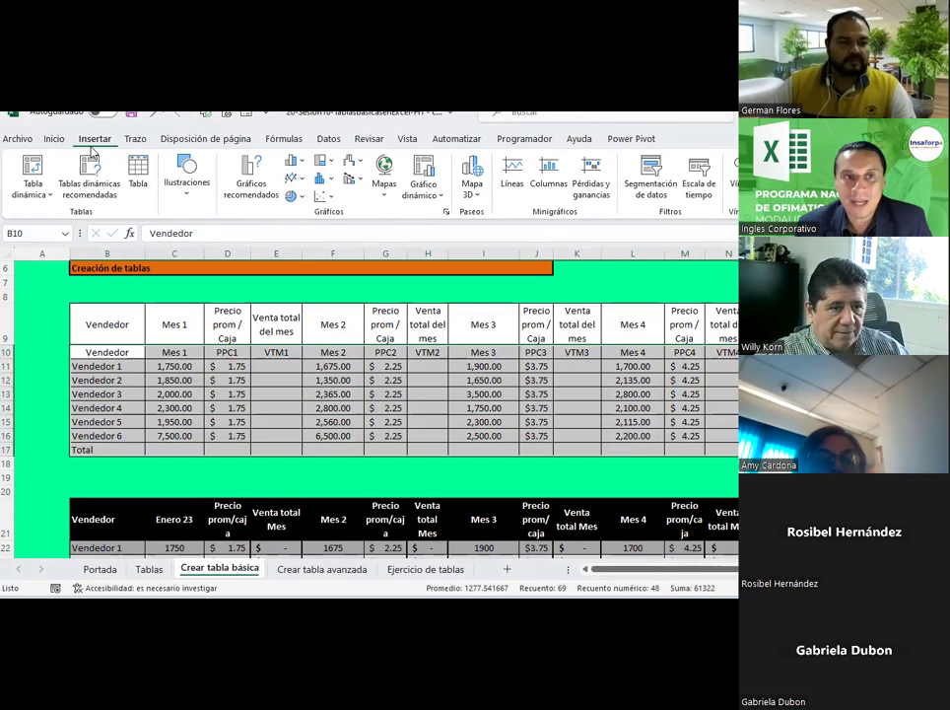
pyautogui.click(138, 177)
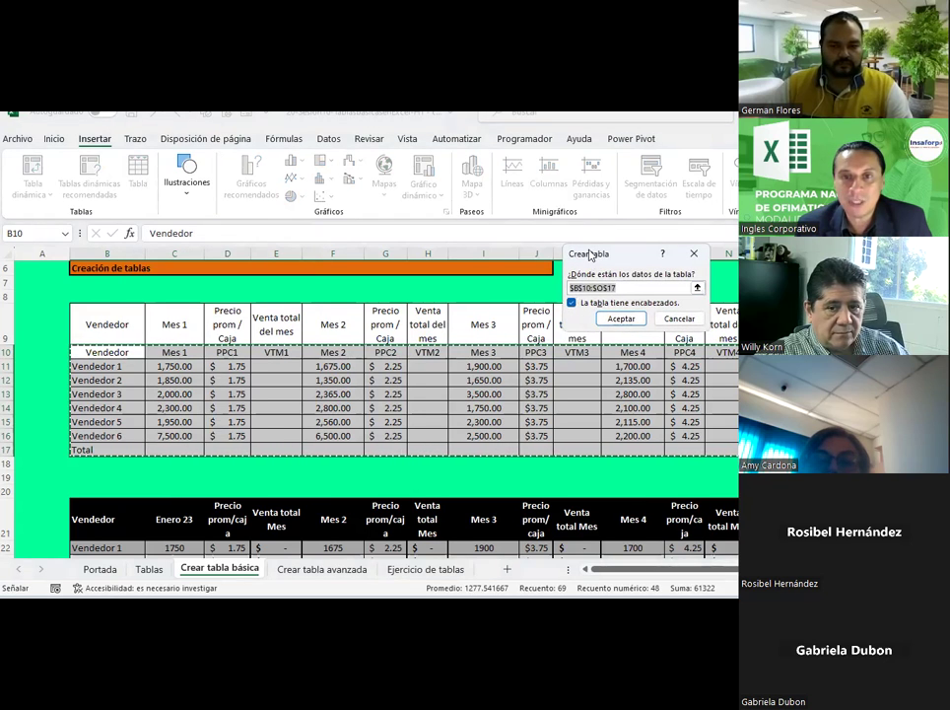
pyautogui.moveTo(590, 256); pyautogui.dragTo(368, 158)
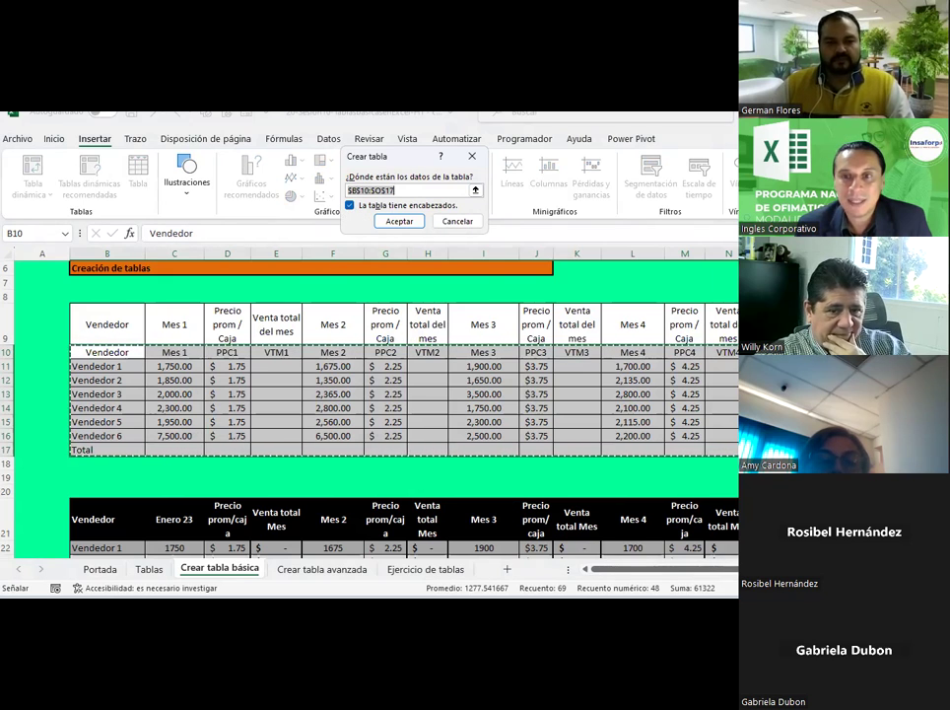
pyautogui.click(408, 224)
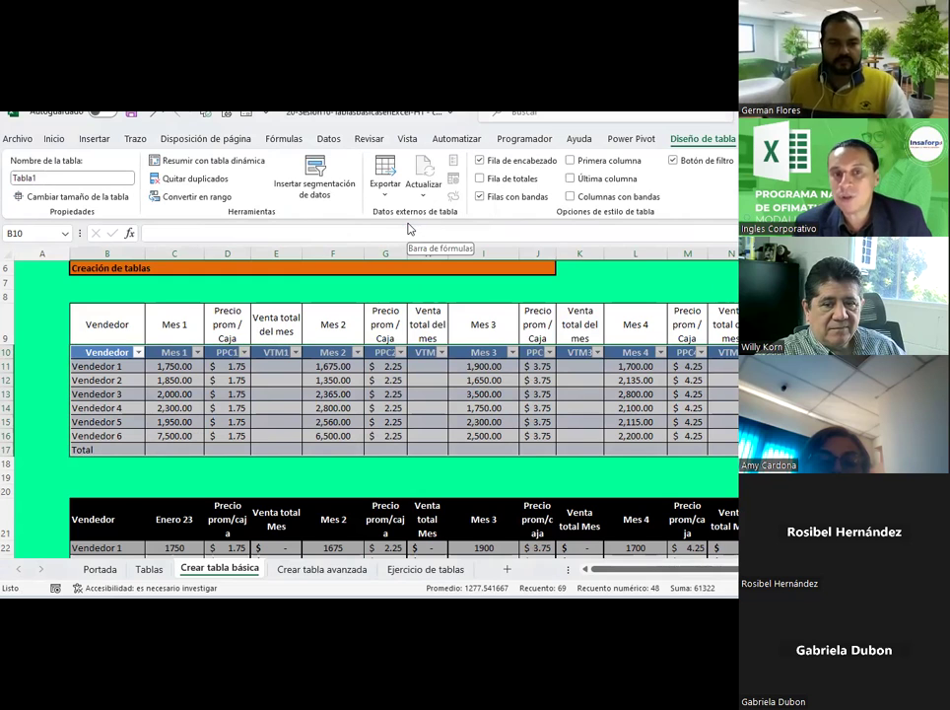
# Step: Apply the Medio table style with a red header row and blue-grey banded rows to Tabla1
pyautogui.scroll(-2, 333, 357)
pyautogui.scroll(1, 333, 358)
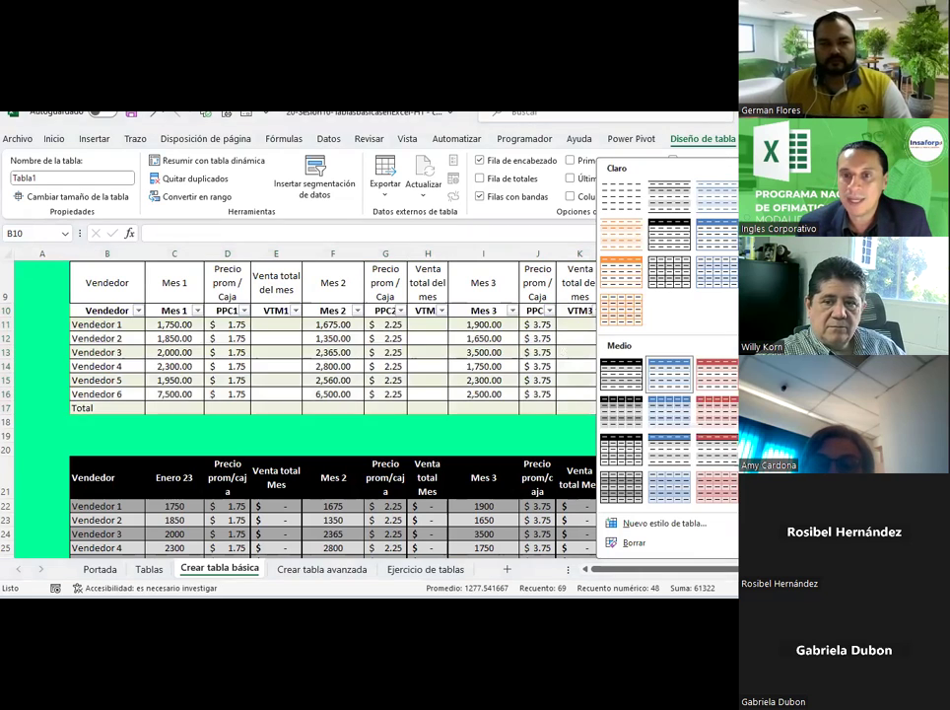
pyautogui.scroll(-2, 668, 345)
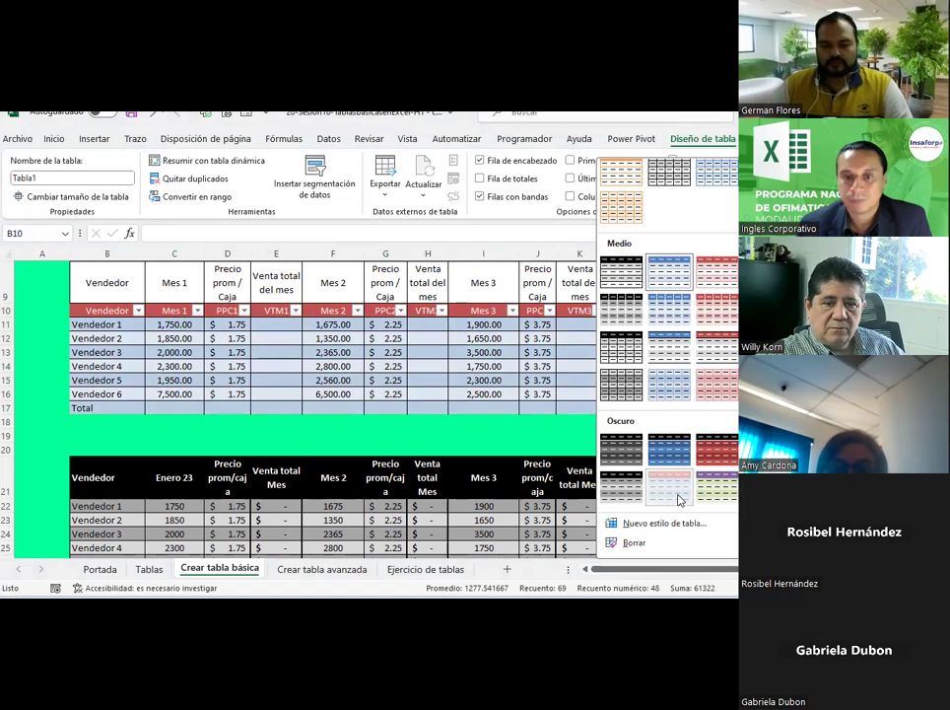
pyautogui.click(678, 500)
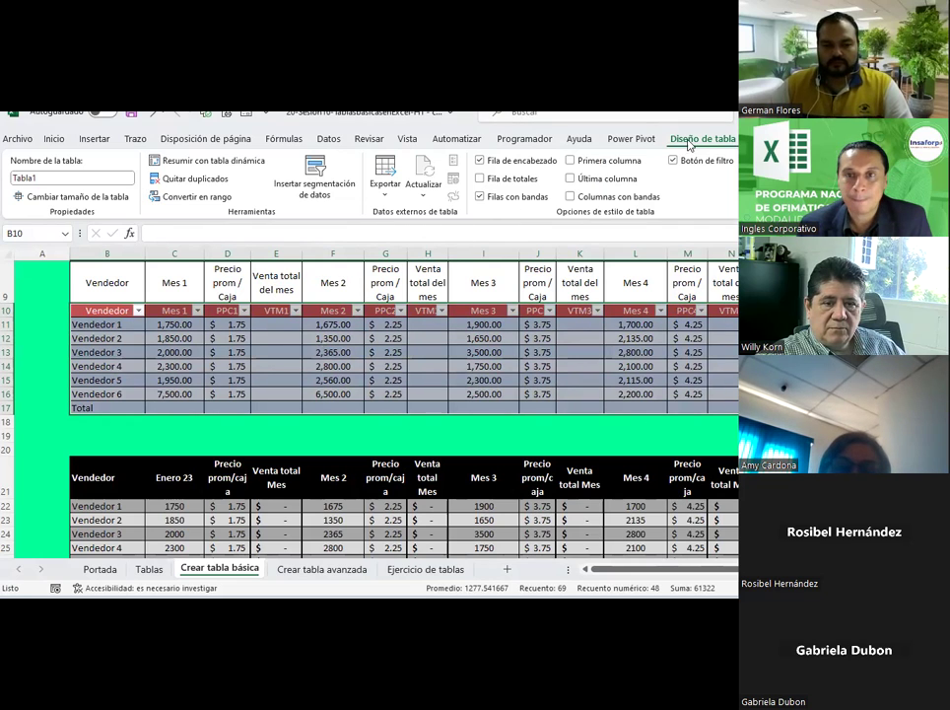
pyautogui.click(55, 139)
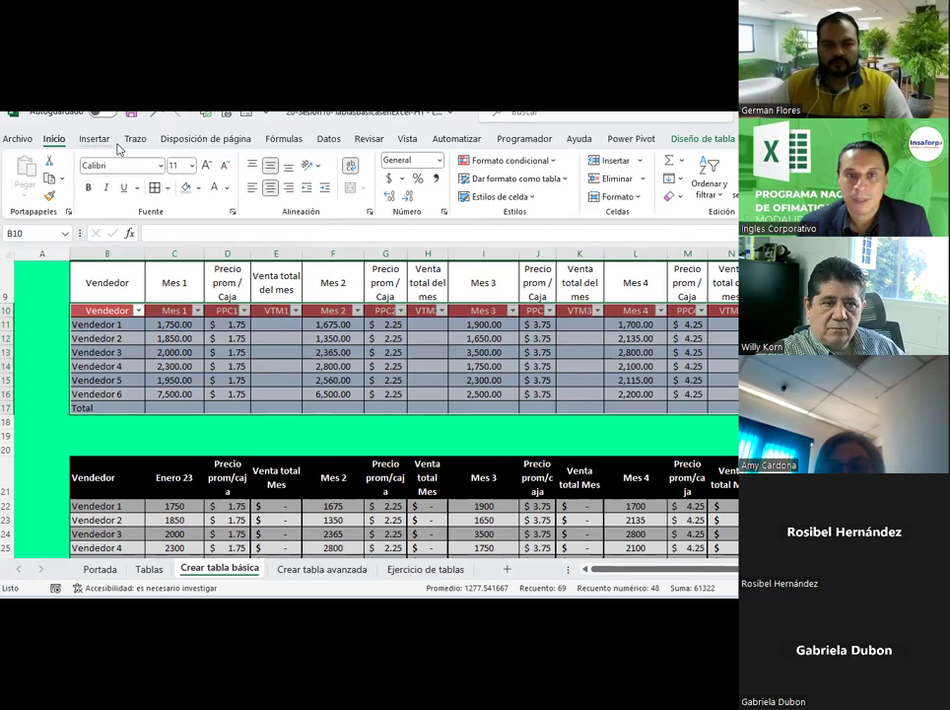
pyautogui.click(329, 139)
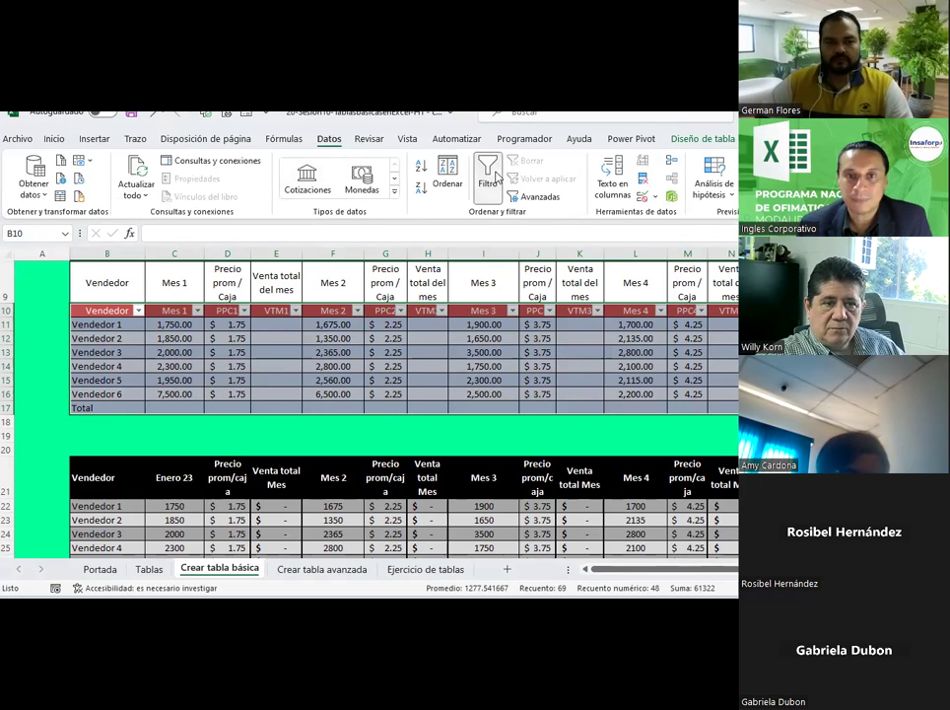
# Step: Turn off Tabla1's filter arrows and bold header row 10 and Total row 17
pyautogui.click(488, 175)
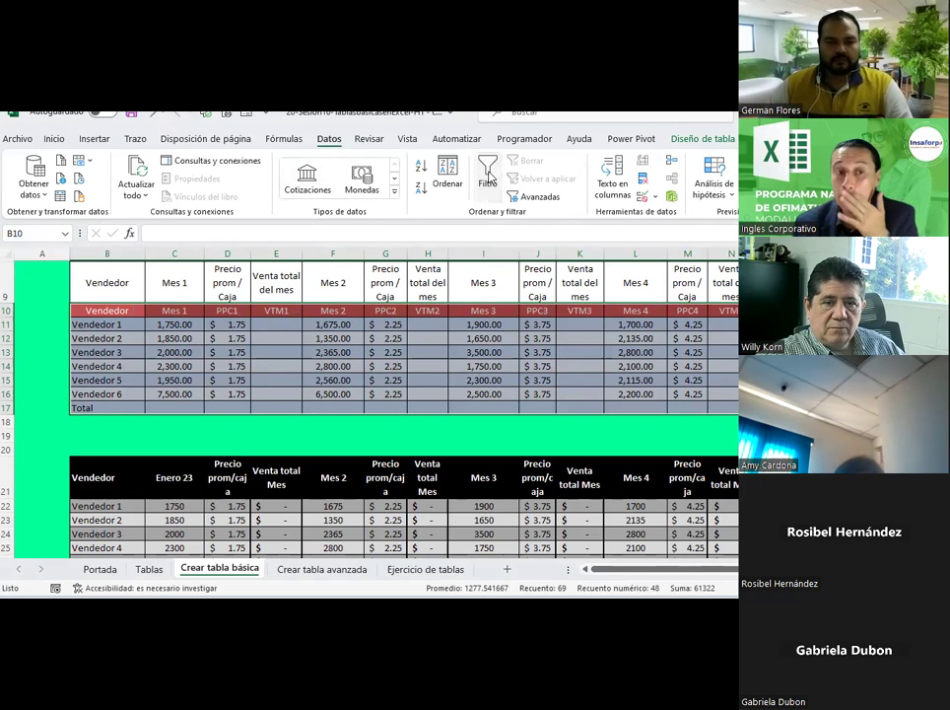
pyautogui.click(248, 406)
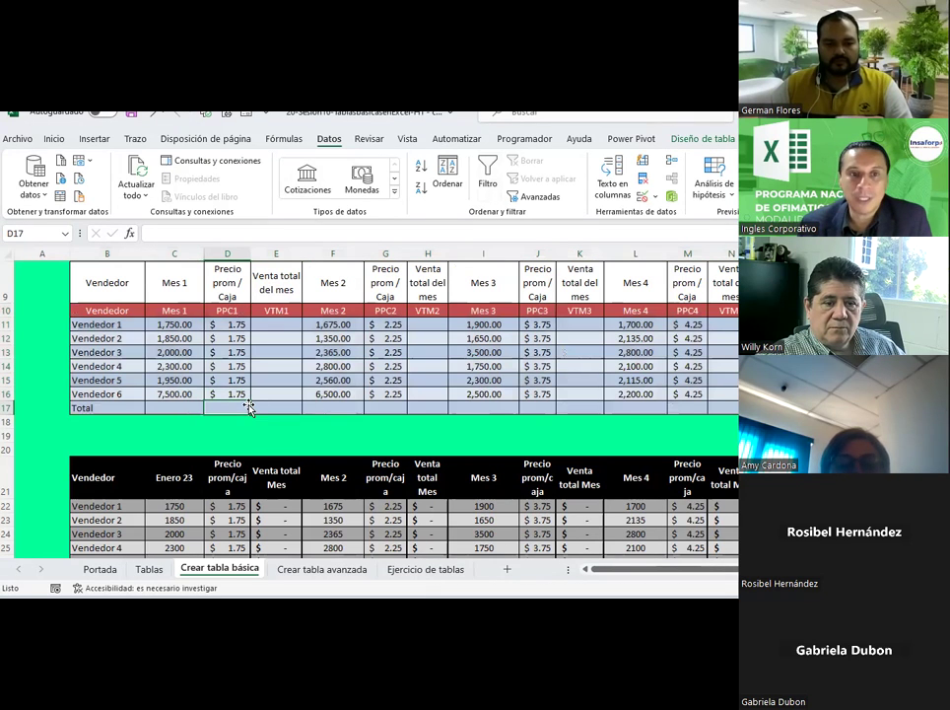
pyautogui.moveTo(110, 310); pyautogui.dragTo(734, 310)
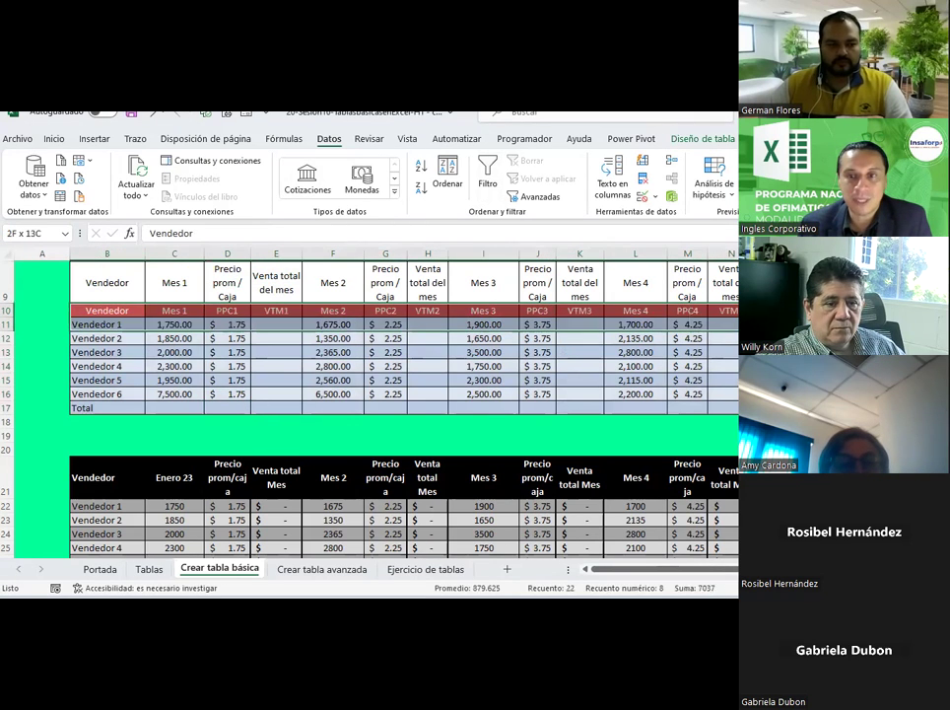
pyautogui.click(59, 140)
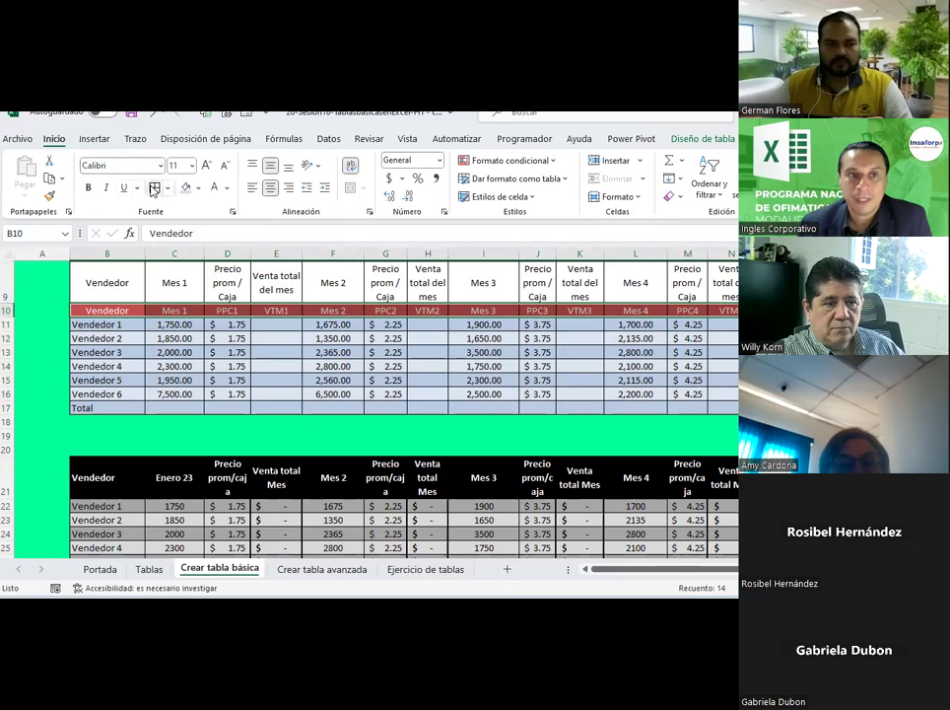
pyautogui.click(106, 408)
pyautogui.moveTo(237, 409); pyautogui.dragTo(704, 403)
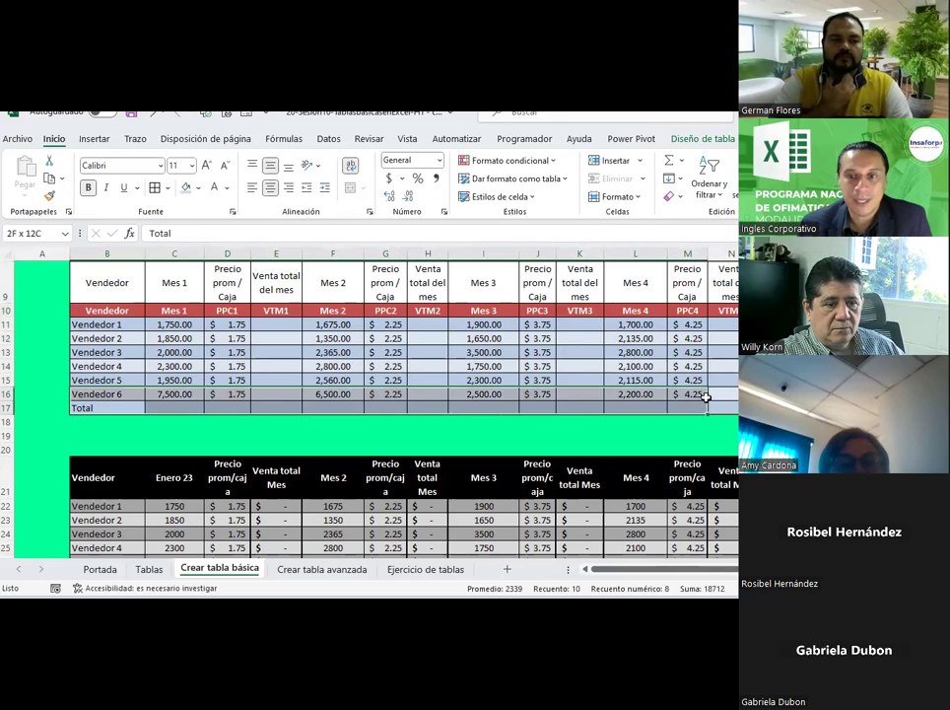
pyautogui.click(88, 187)
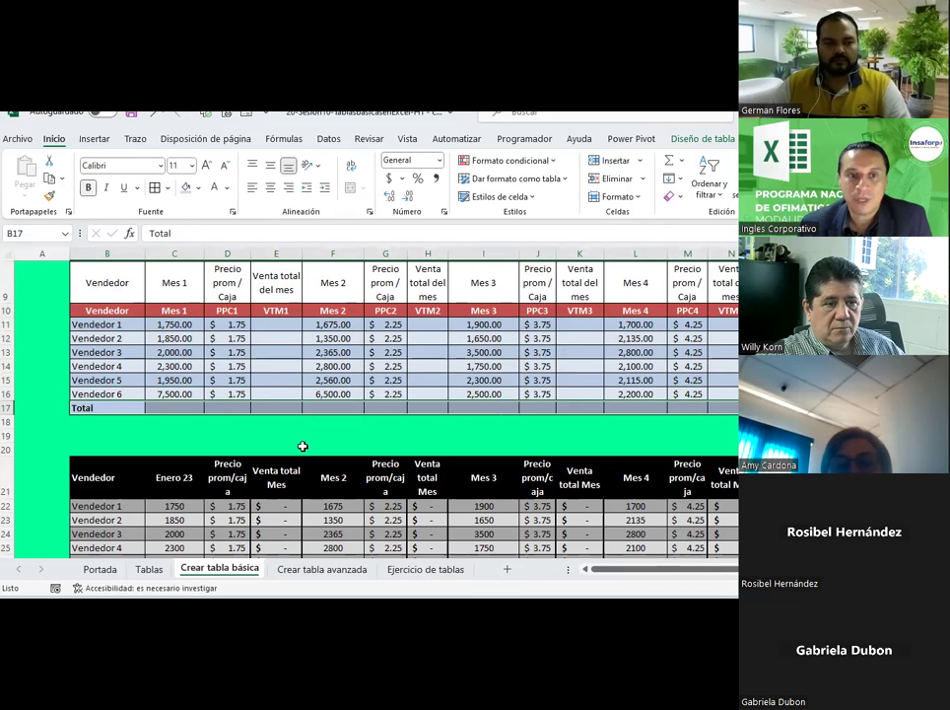
pyautogui.click(276, 323)
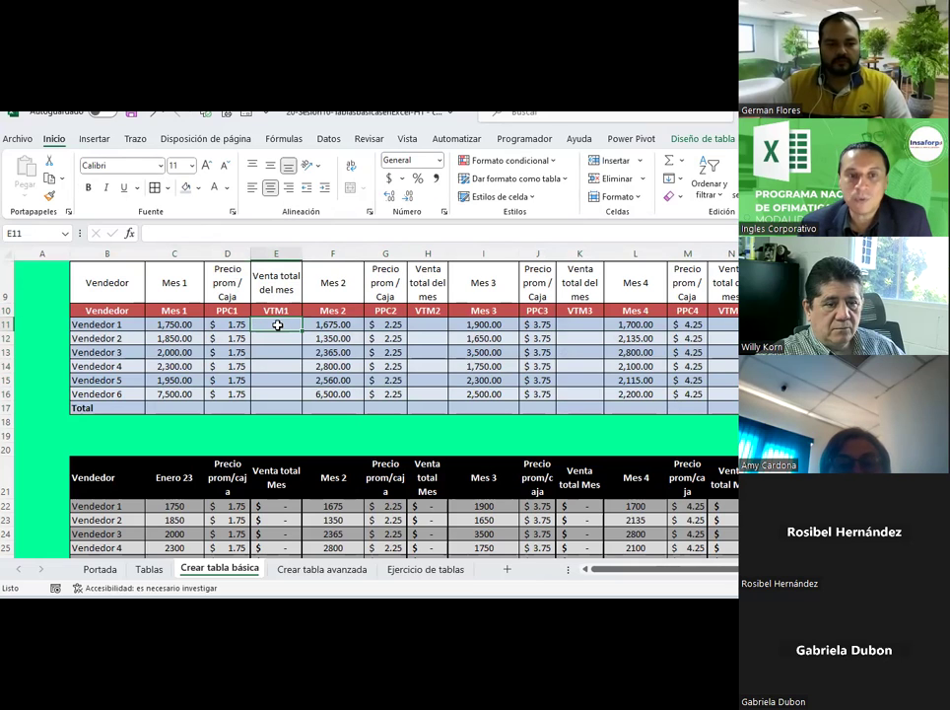
pyautogui.write('=')
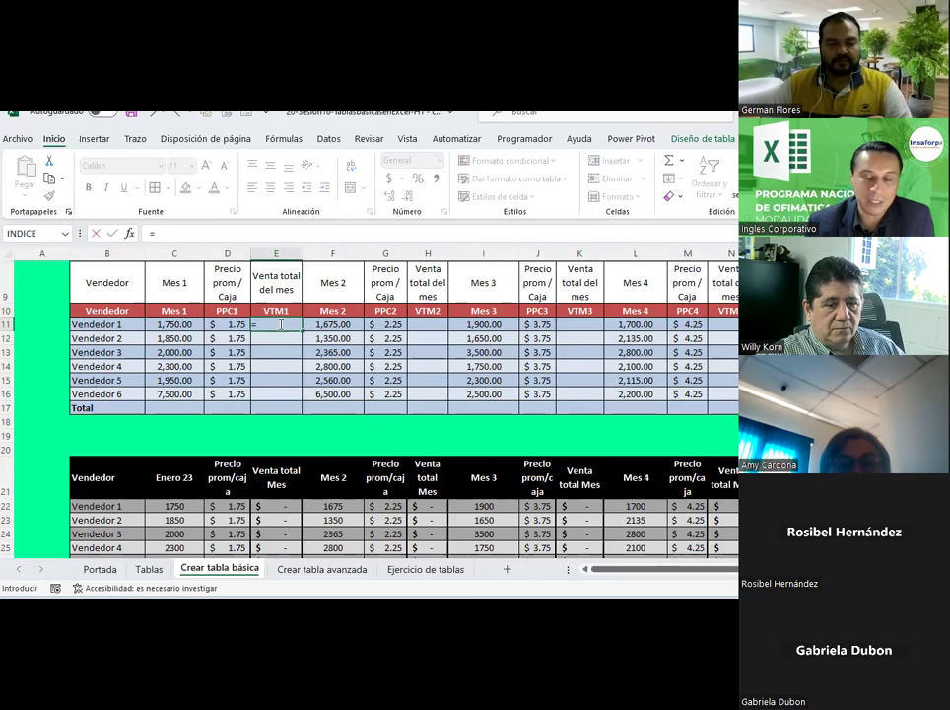
pyautogui.press('Left')
pyautogui.press('Left')
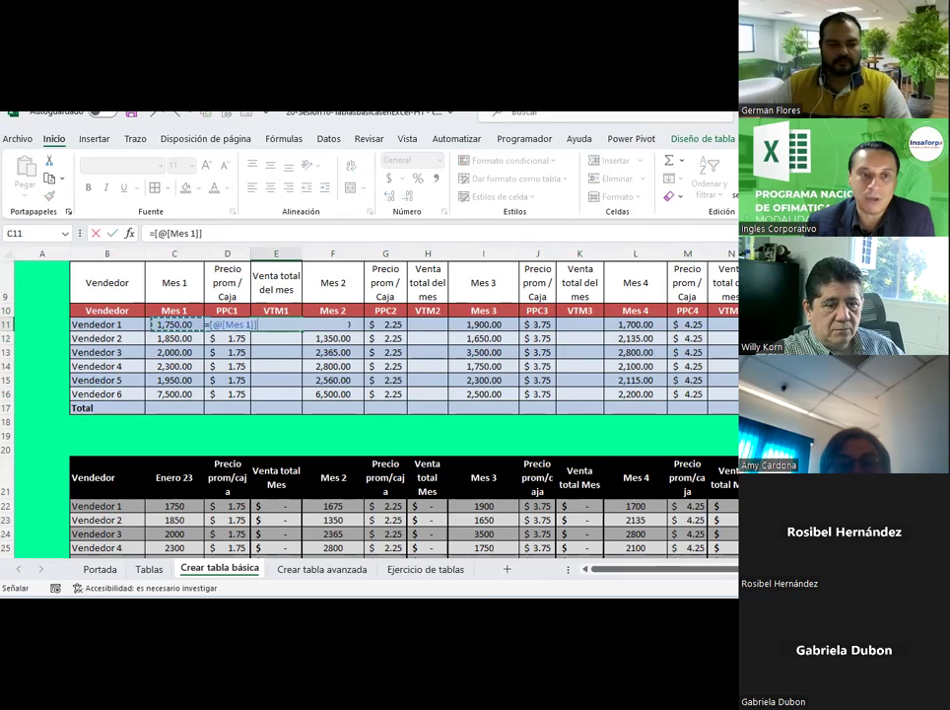
pyautogui.write('*')
pyautogui.press('Right')
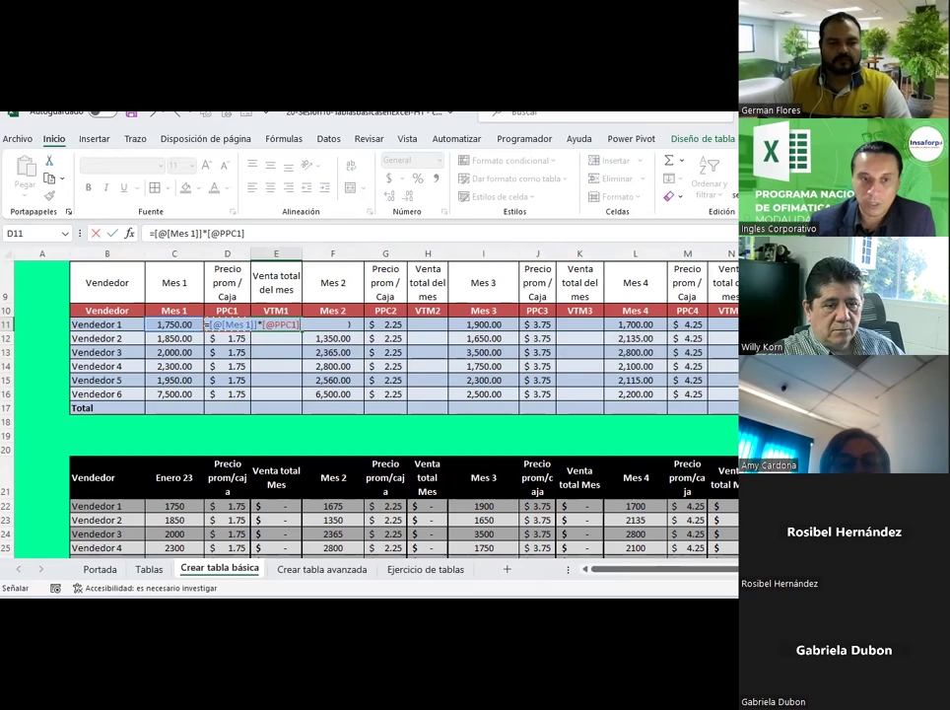
pyautogui.press('Return')
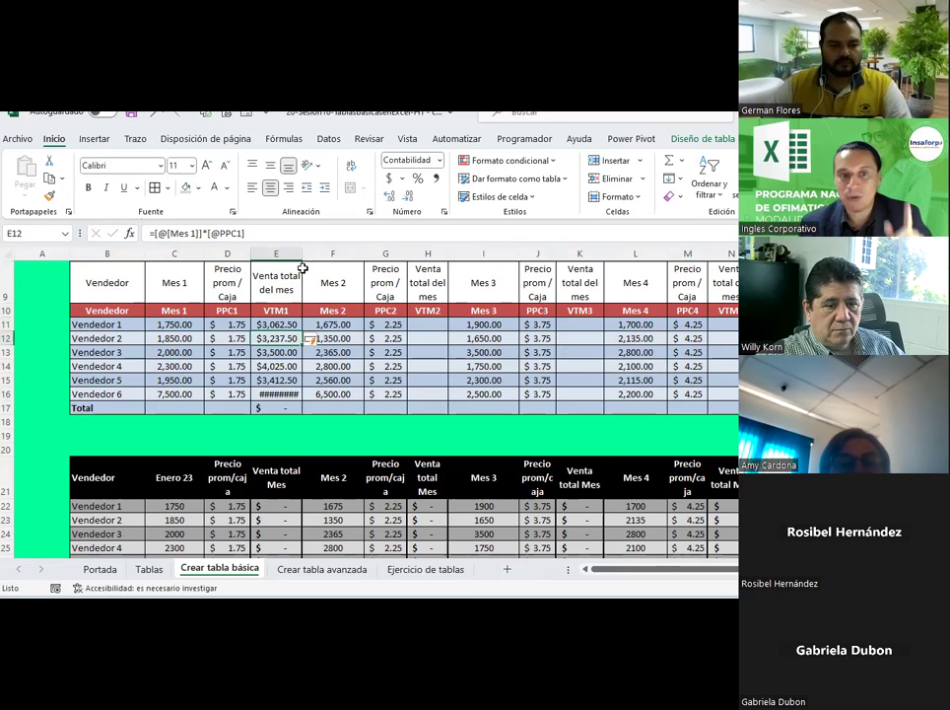
pyautogui.doubleClick(302, 253)
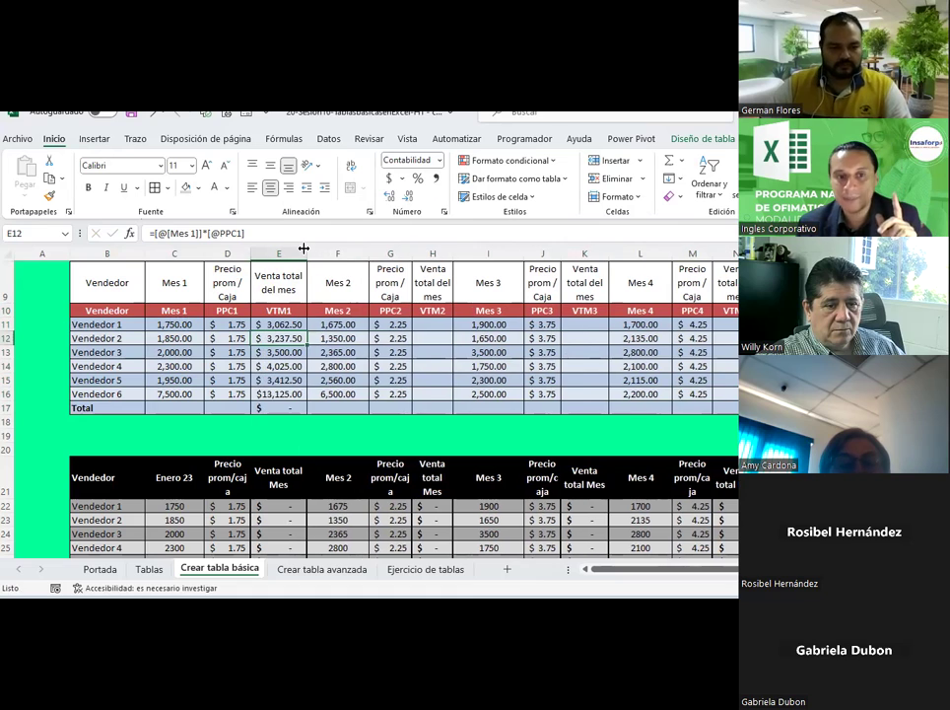
pyautogui.click(285, 391)
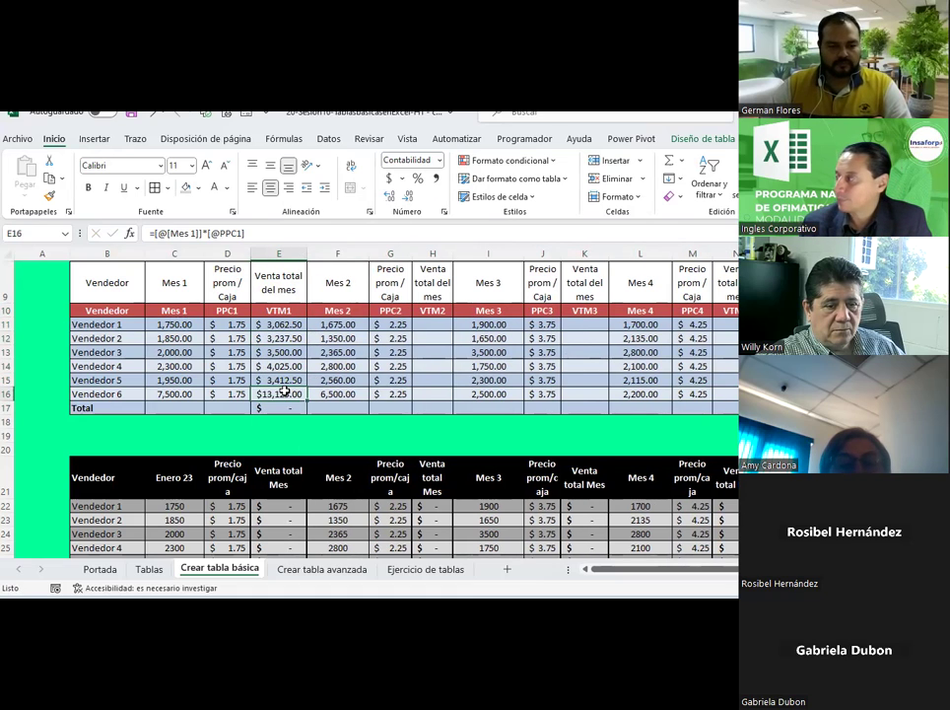
pyautogui.click(290, 408)
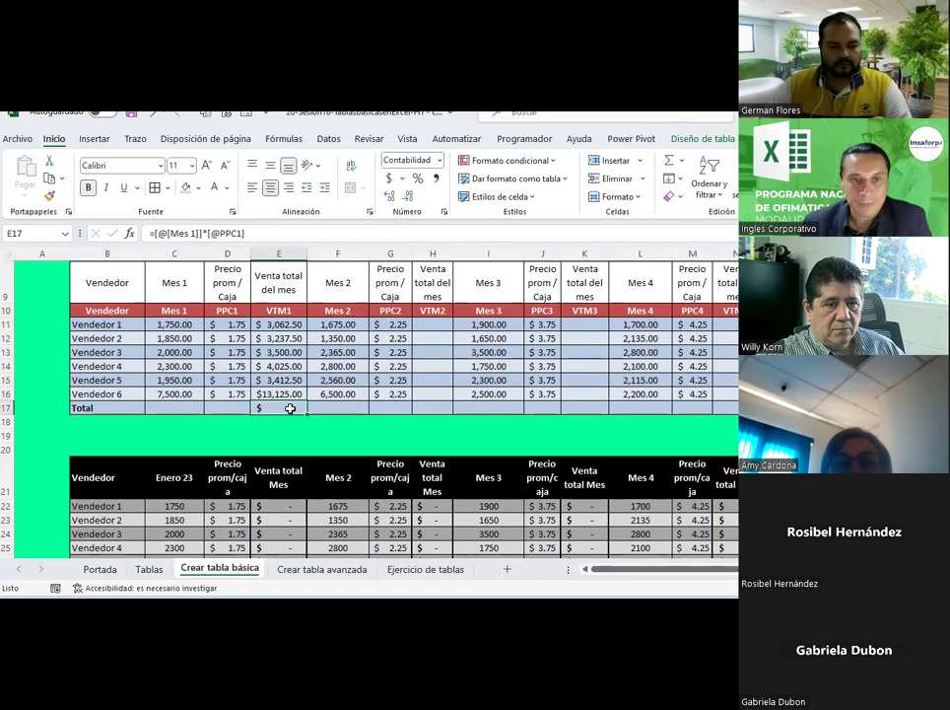
pyautogui.press('Delete')
pyautogui.press('Return')
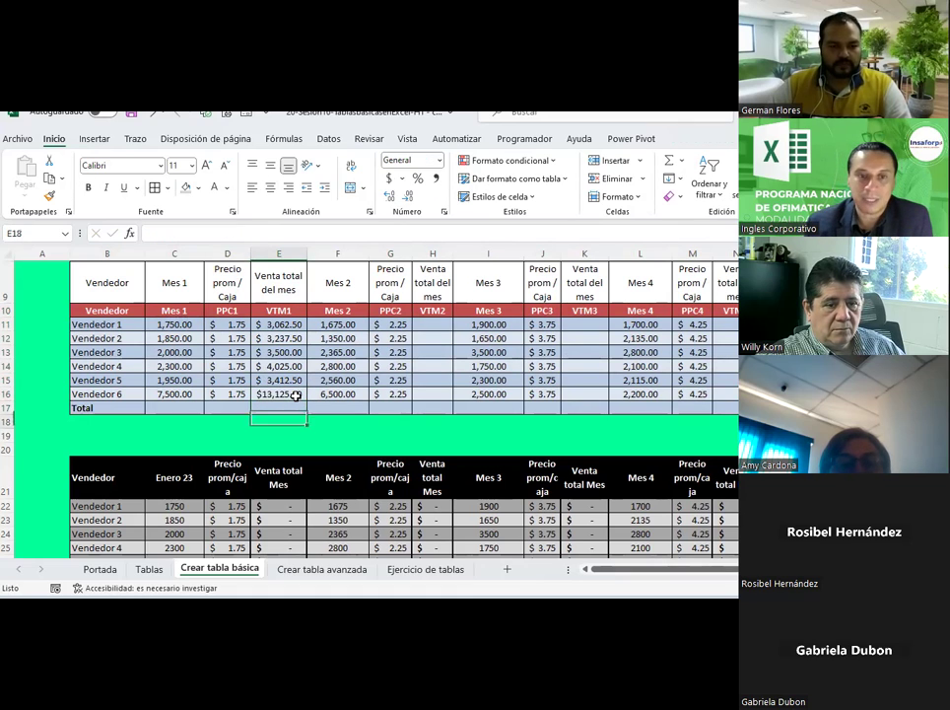
pyautogui.click(293, 410)
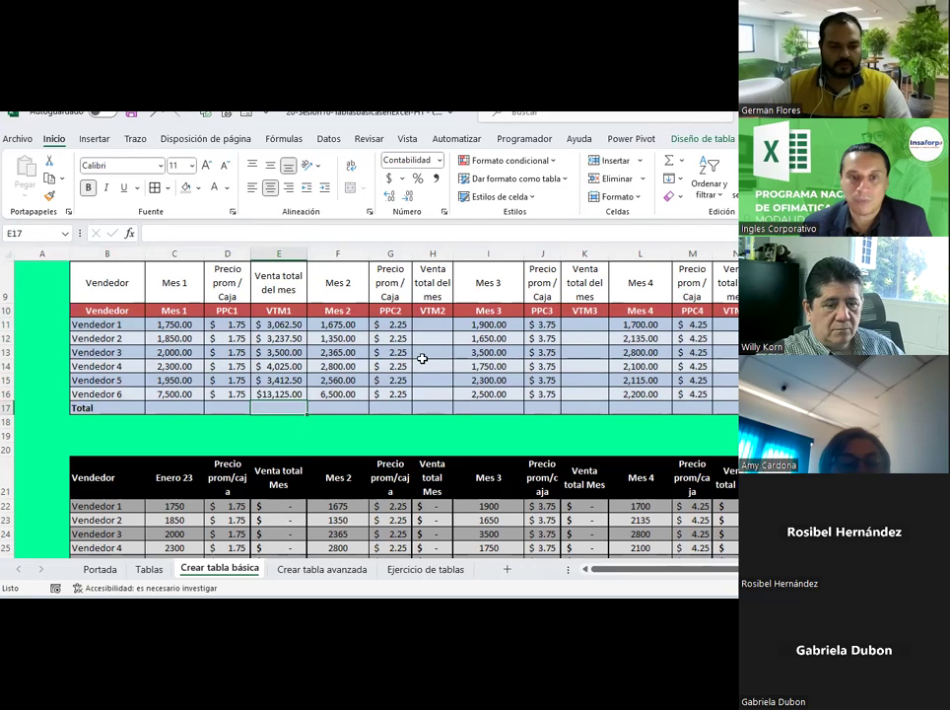
pyautogui.click(436, 326)
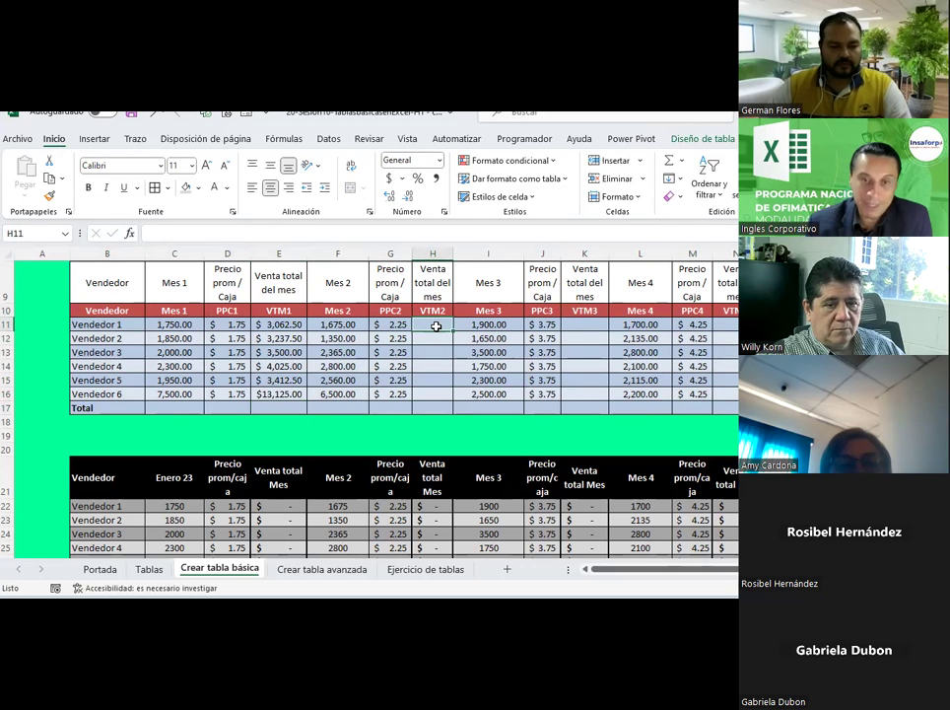
pyautogui.write('=')
pyautogui.press('Left')
pyautogui.press('Left')
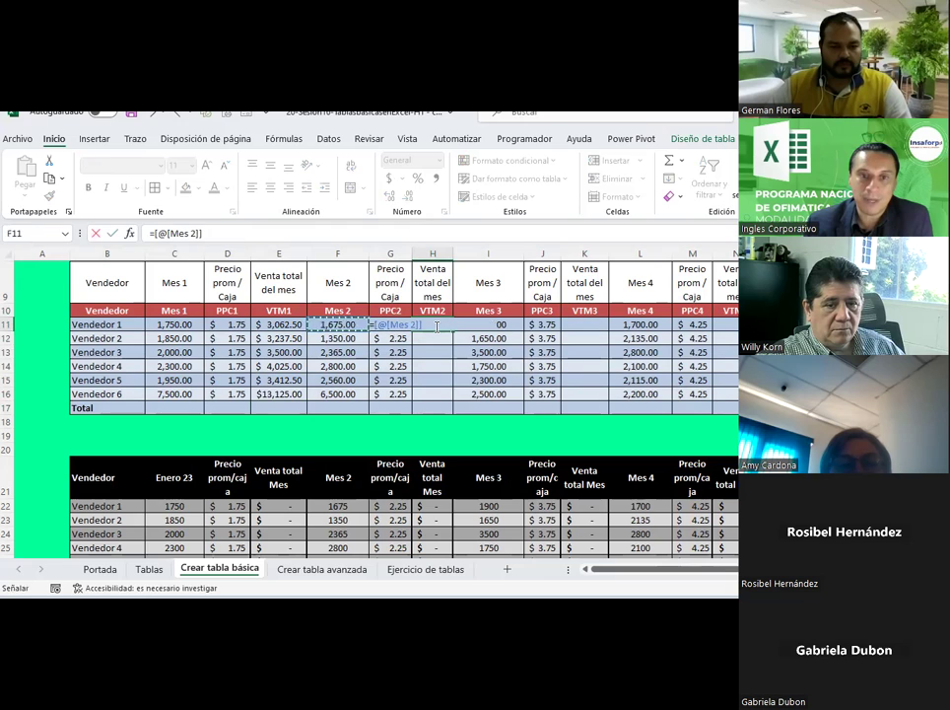
pyautogui.write('*')
pyautogui.press('Left')
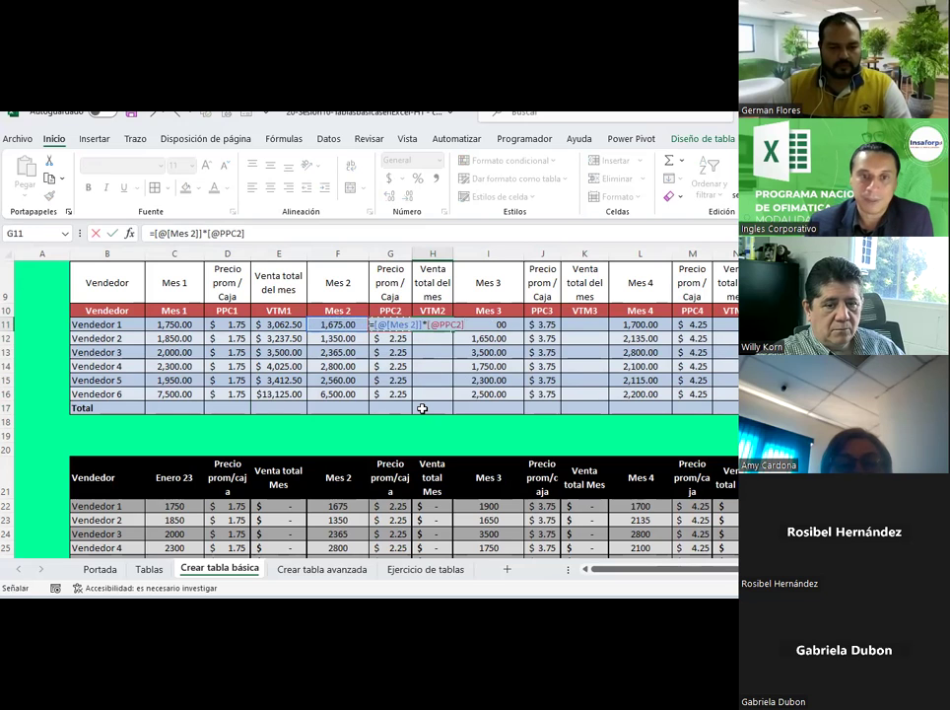
pyautogui.press('Return')
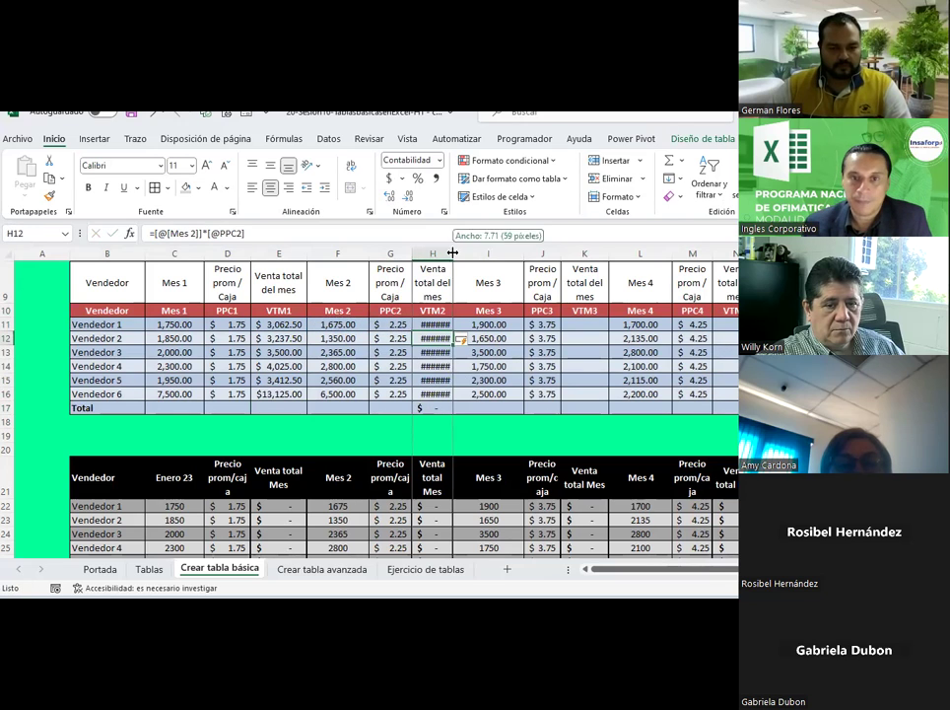
pyautogui.doubleClick(453, 253)
pyautogui.click(444, 406)
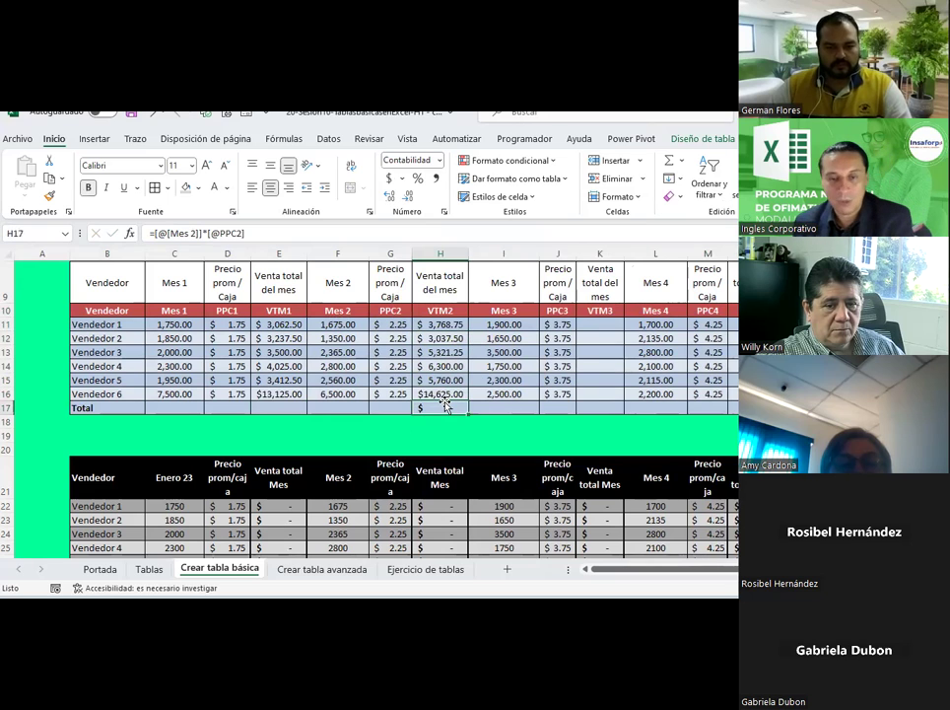
pyautogui.press('Delete')
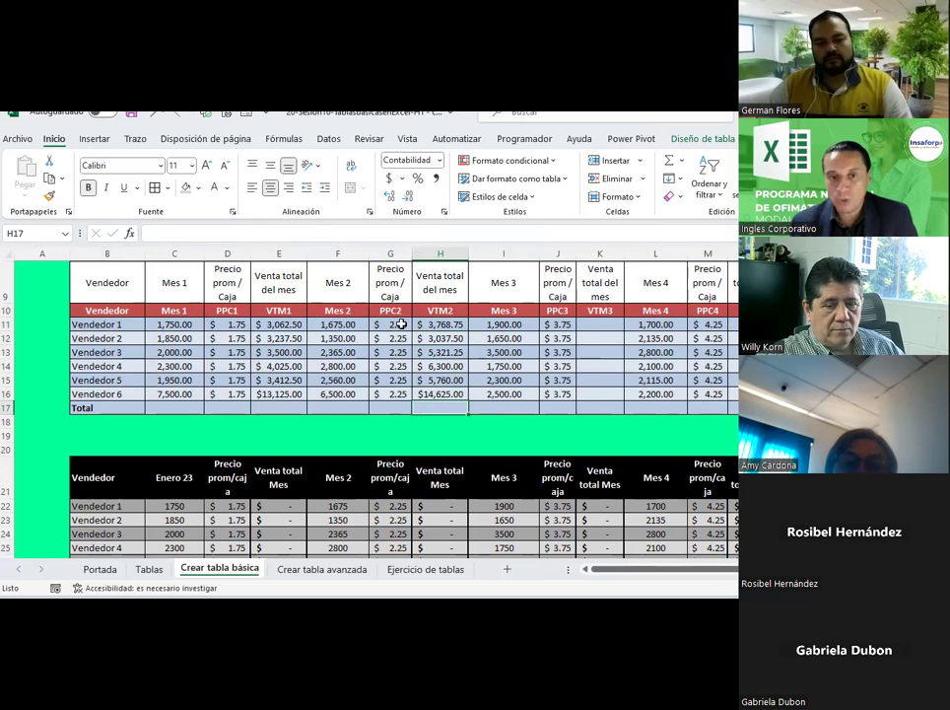
# Step: Copy the VTM2 formula into the first VTM3 cell K11 and autofit column K
pyautogui.click(434, 324)
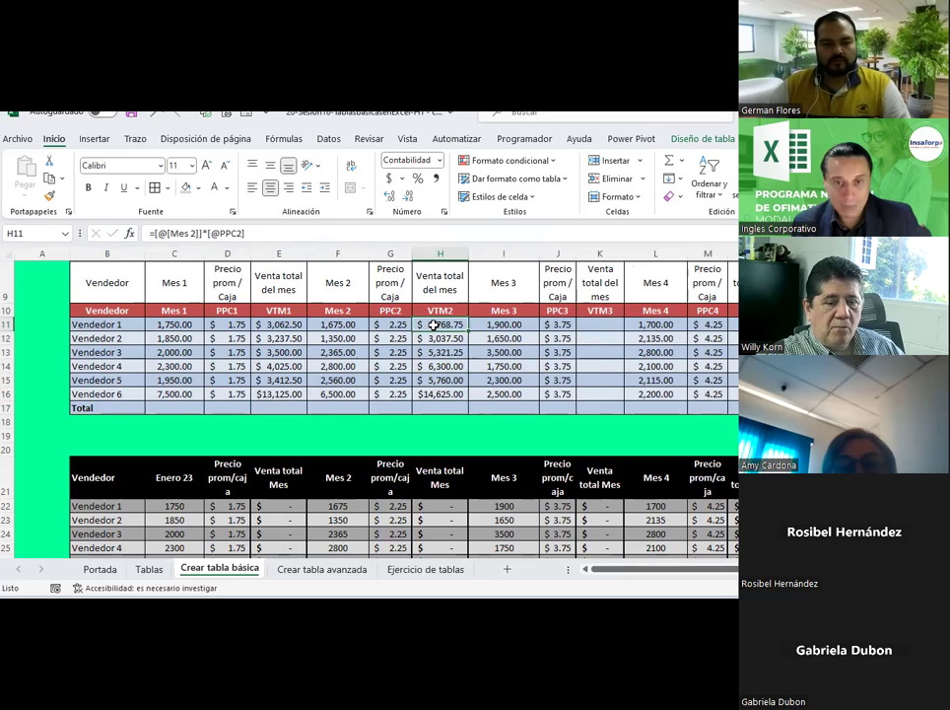
pyautogui.hotkey('ctrl', 'c')
pyautogui.click(603, 317)
pyautogui.hotkey('ctrl', 'v')
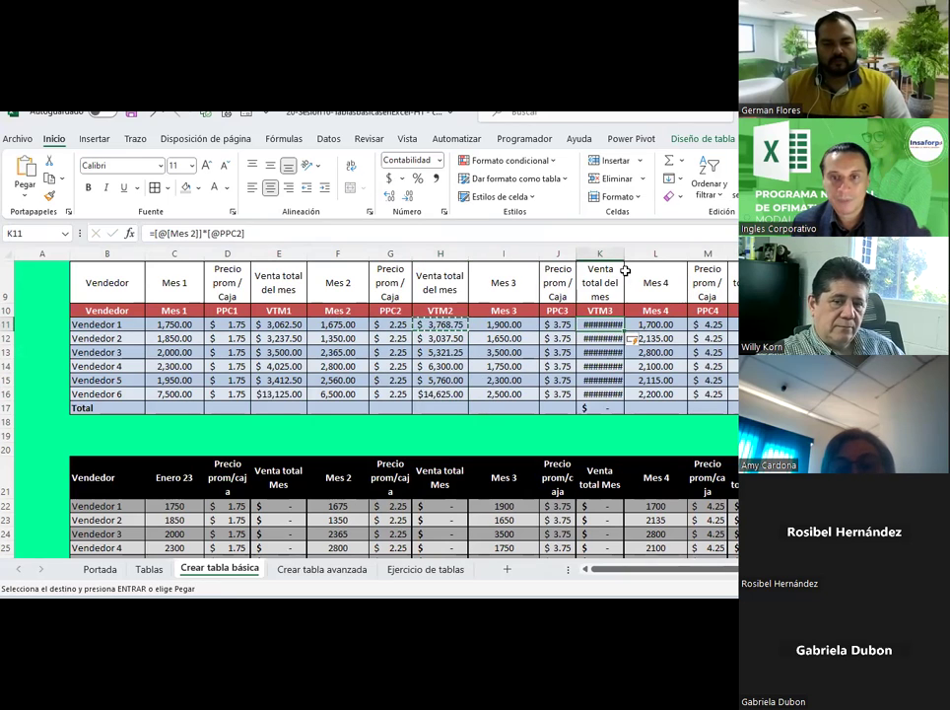
pyautogui.doubleClick(623, 253)
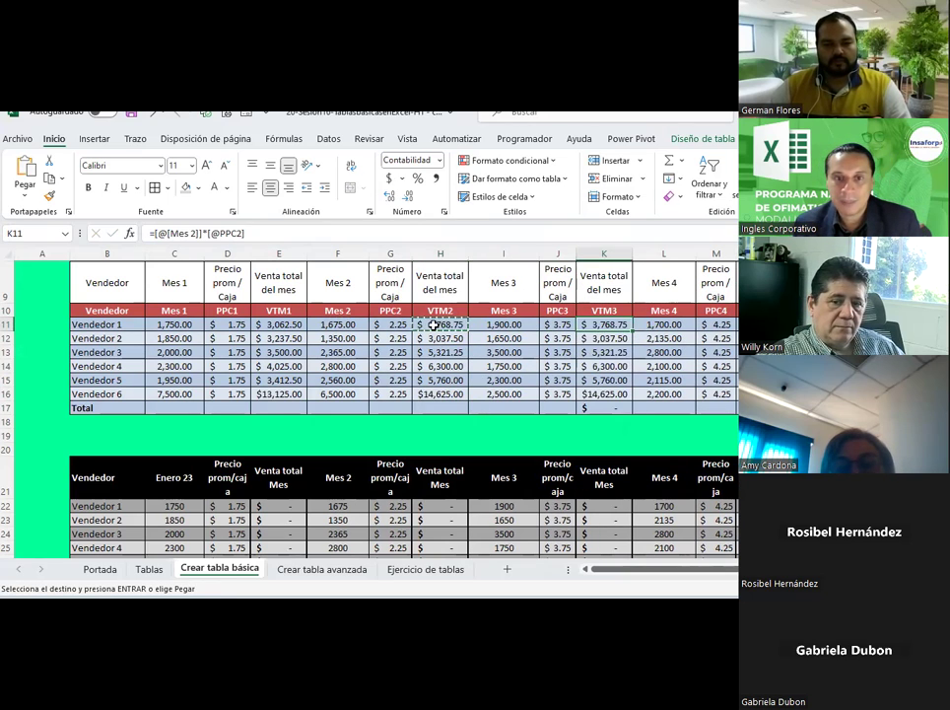
pyautogui.click(351, 323)
pyautogui.click(392, 325)
pyautogui.click(603, 322)
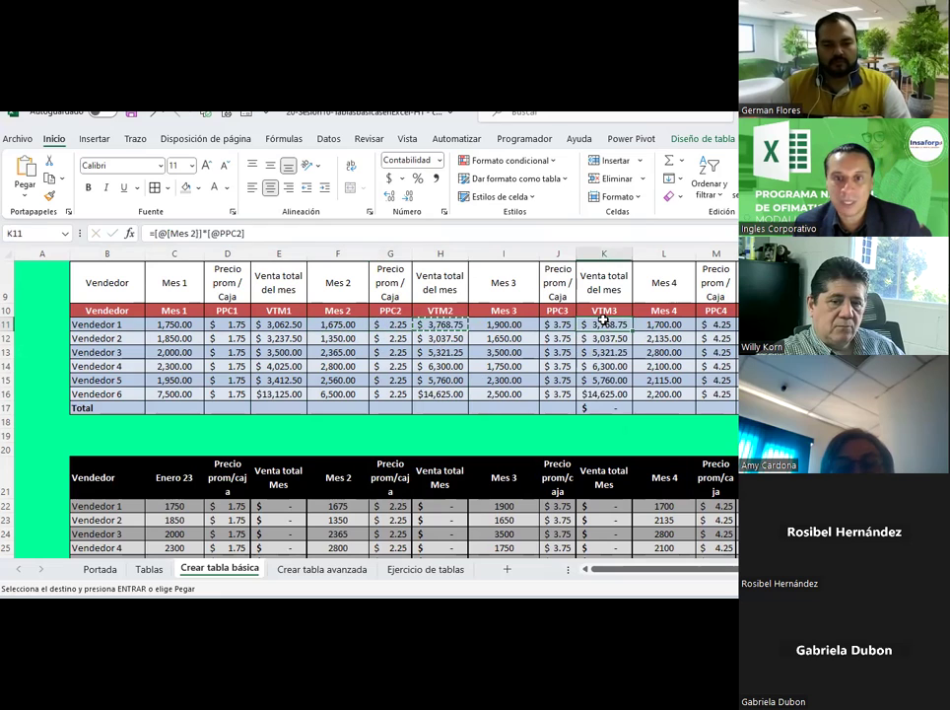
pyautogui.write('=')
pyautogui.press('Left')
pyautogui.press('Left')
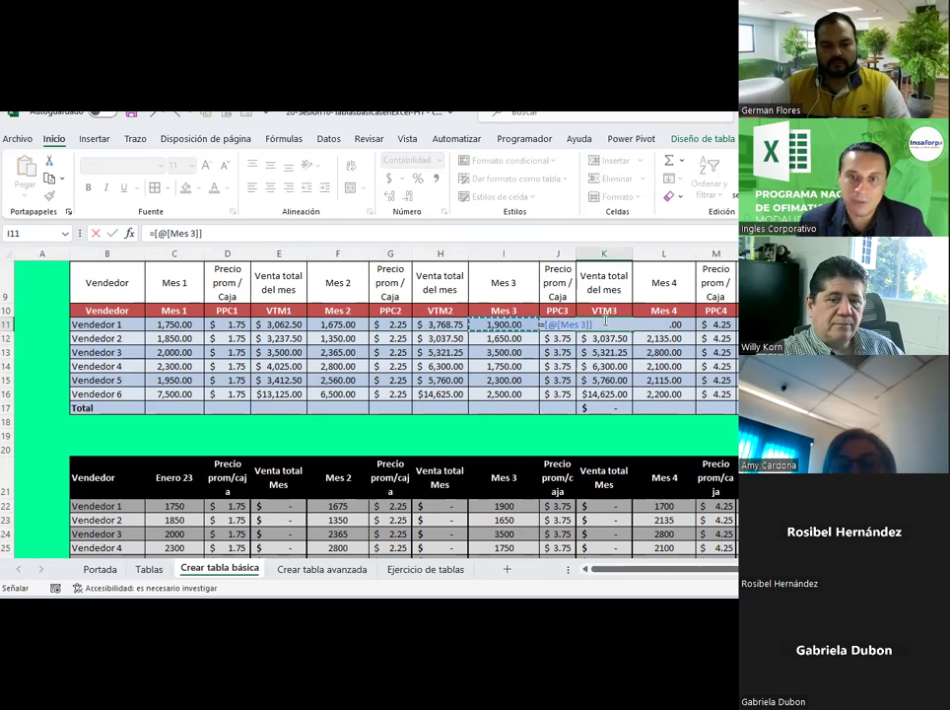
pyautogui.write('*')
pyautogui.press('Left')
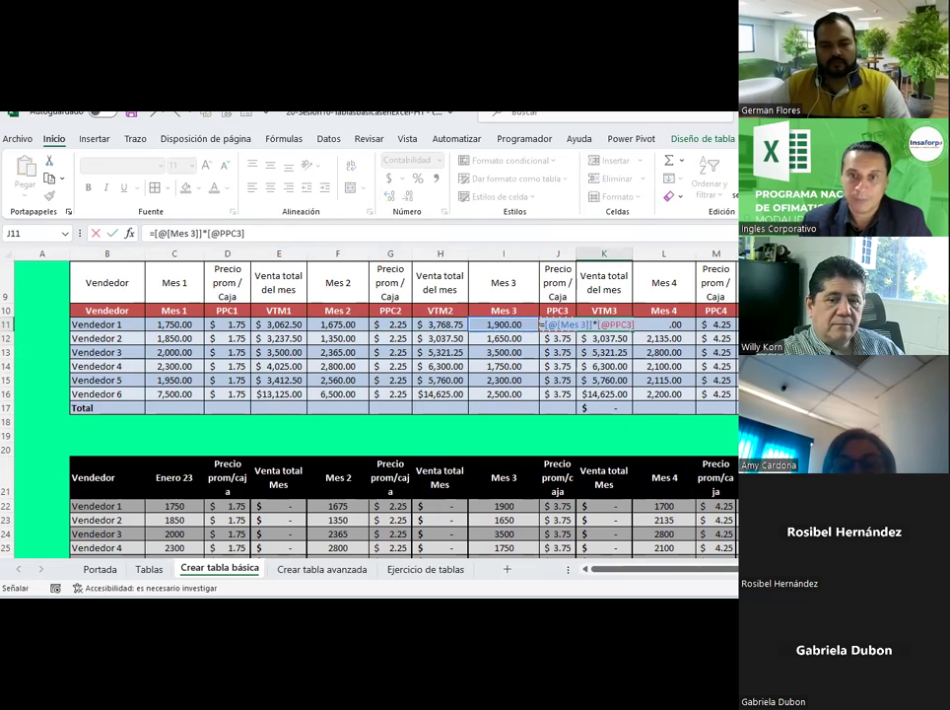
pyautogui.press('Return')
pyautogui.moveTo(604, 325)
pyautogui.mouseDown()
pyautogui.moveTo(604, 393)
pyautogui.moveTo(634, 403)
pyautogui.mouseUp()
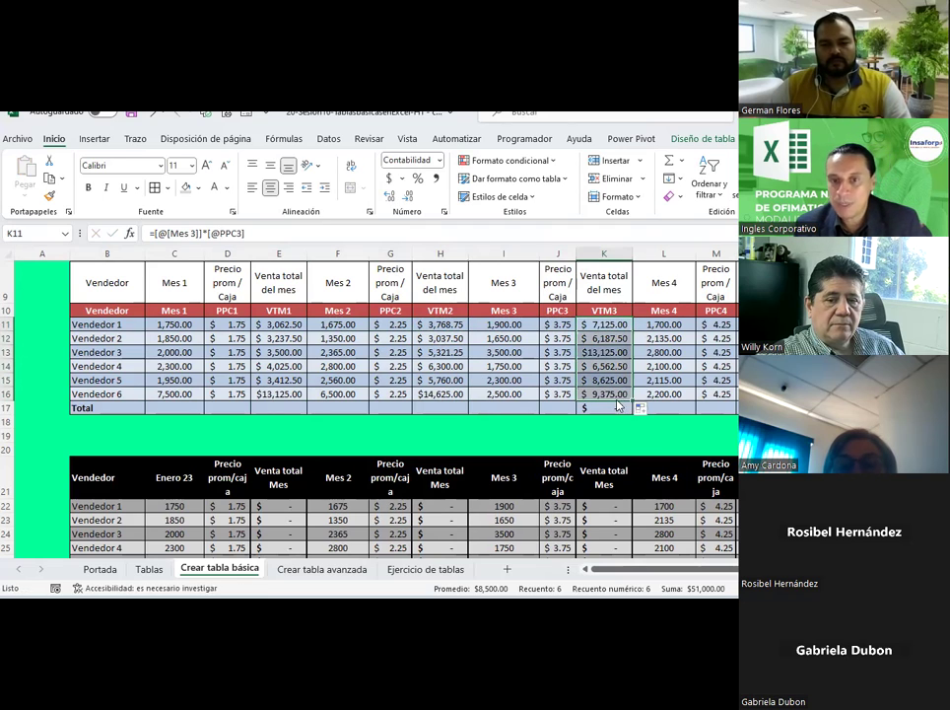
pyautogui.click(609, 406)
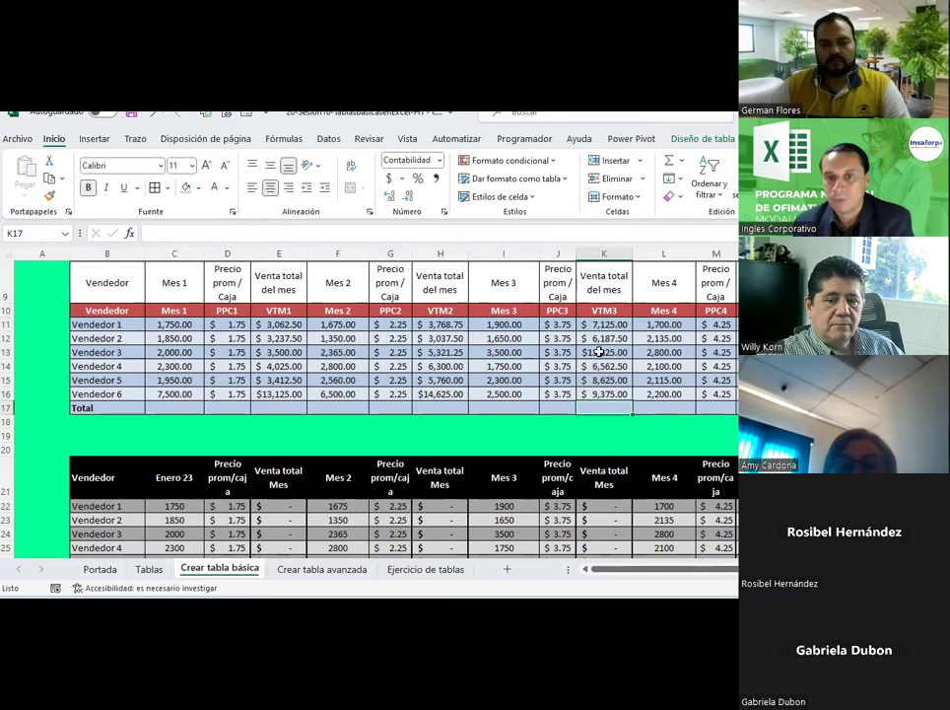
pyautogui.hotkey('ctrl', 'a')
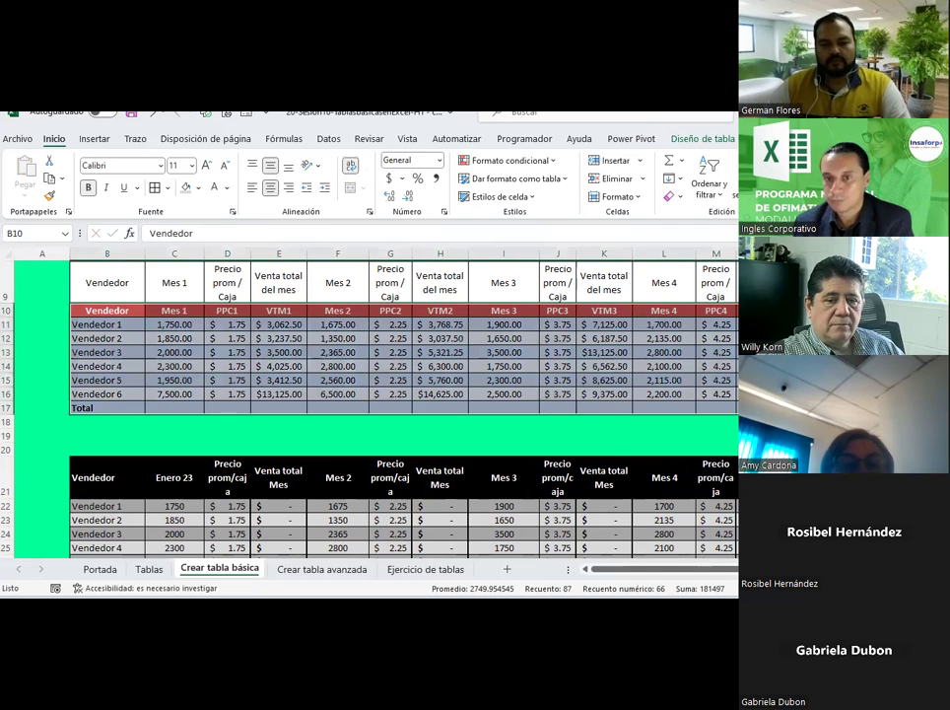
pyautogui.click(759, 338)
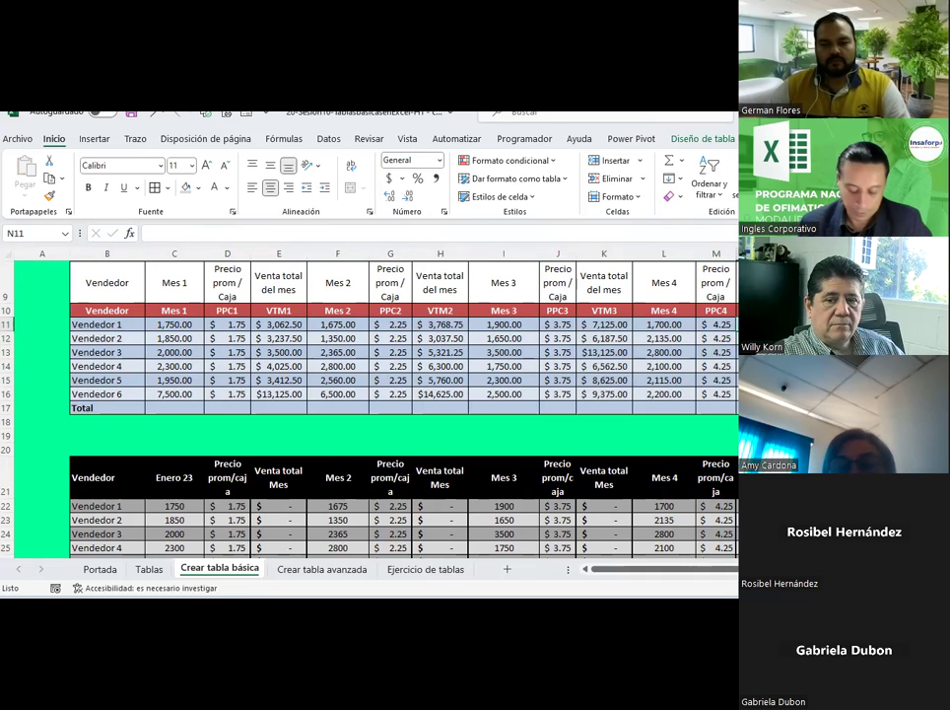
pyautogui.click(717, 323)
pyautogui.write('=')
pyautogui.click(664, 324)
pyautogui.write('*')
pyautogui.click(717, 323)
pyautogui.press('Return')
pyautogui.click(759, 323)
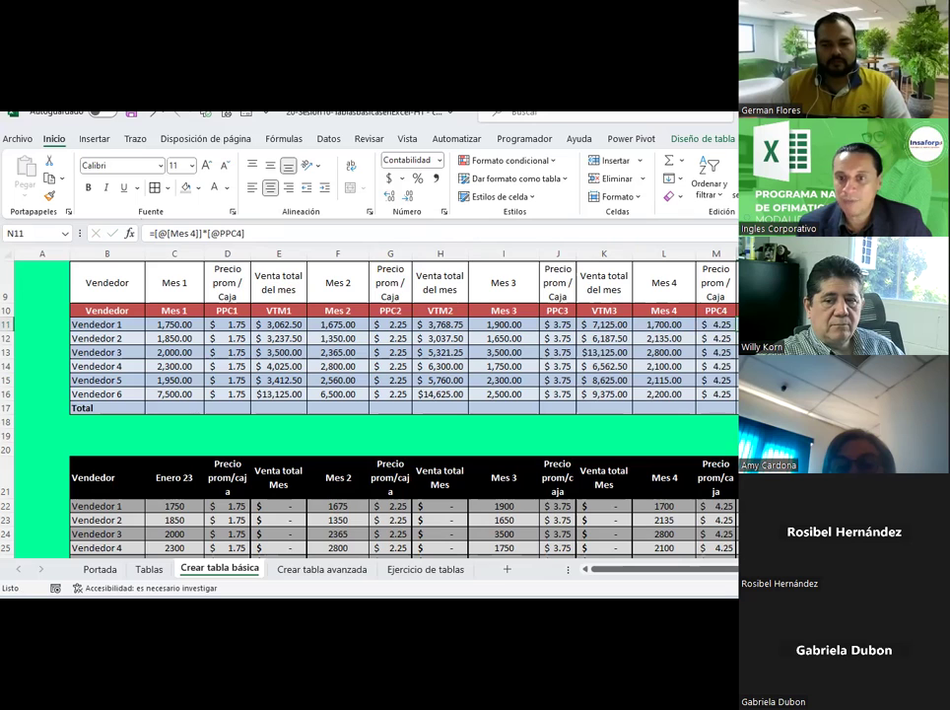
pyautogui.click(755, 407)
# Step: Narrow the Mes 4, Mes 2 and Mes 1 columns and autofit Mes 3
pyautogui.moveTo(701, 250); pyautogui.dragTo(673, 249)
pyautogui.moveTo(366, 254); pyautogui.dragTo(329, 254)
pyautogui.moveTo(204, 255); pyautogui.dragTo(191, 255)
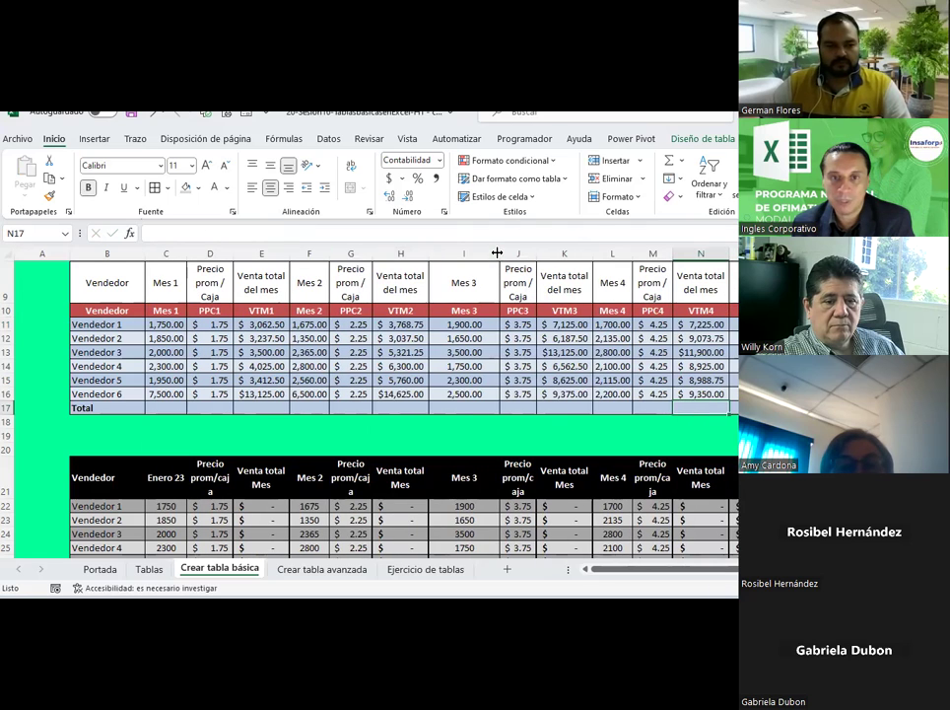
pyautogui.doubleClick(498, 254)
pyautogui.click(734, 327)
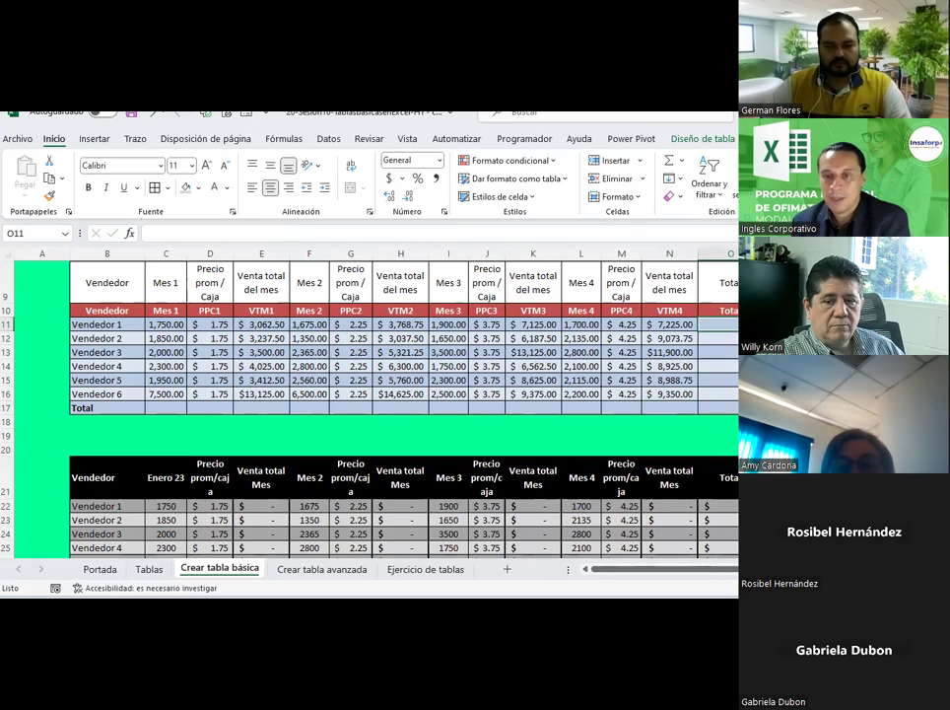
# Step: Make O11 sum VTM1+VTM2+VTM3+VTM4, filling the Total column for every seller
pyautogui.doubleClick(699, 254)
pyautogui.hscroll(2, 521, 282)
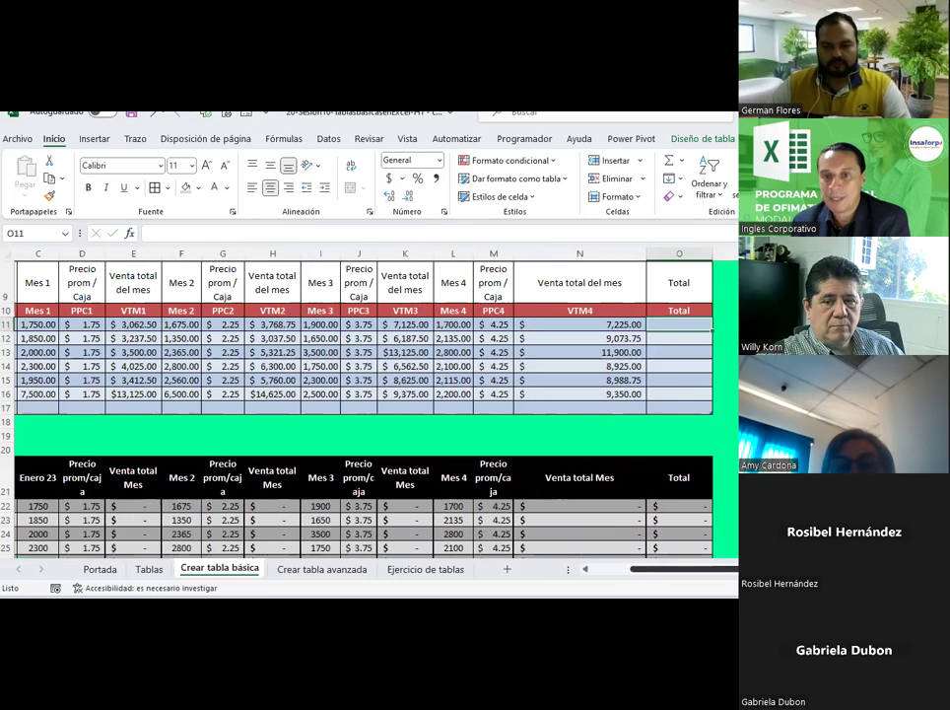
pyautogui.write('+')
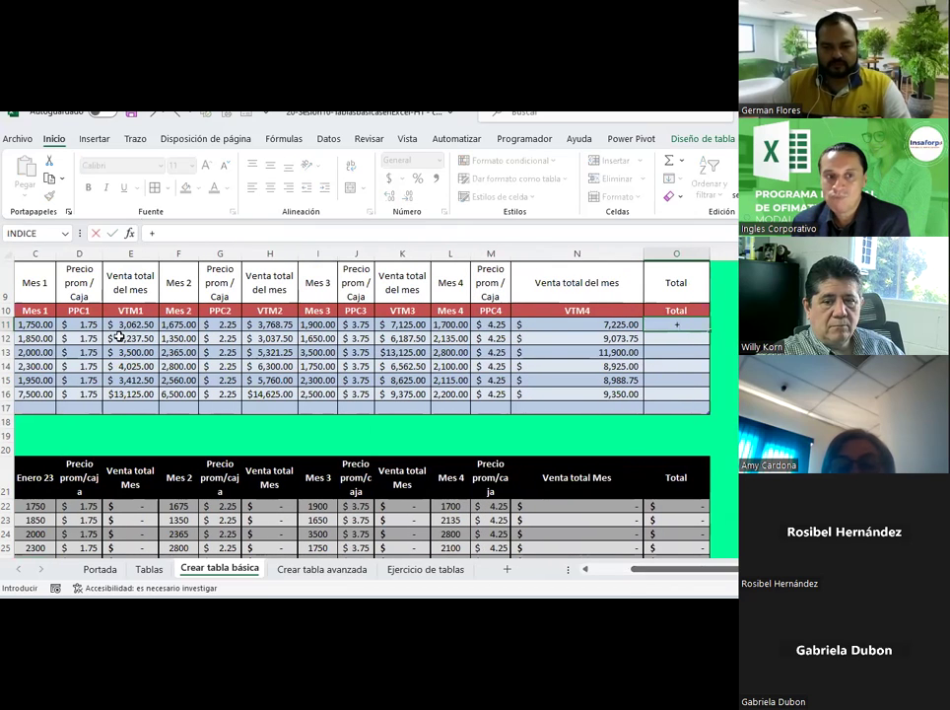
pyautogui.click(145, 324)
pyautogui.write('+')
pyautogui.click(279, 326)
pyautogui.write('+')
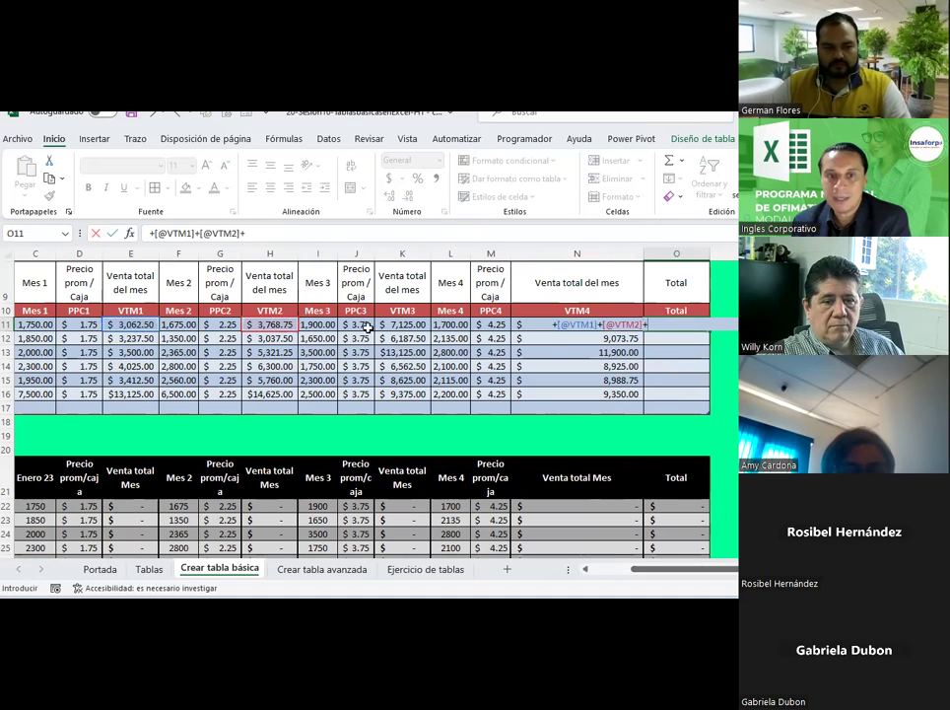
pyautogui.click(406, 326)
pyautogui.write('+')
pyautogui.click(525, 325)
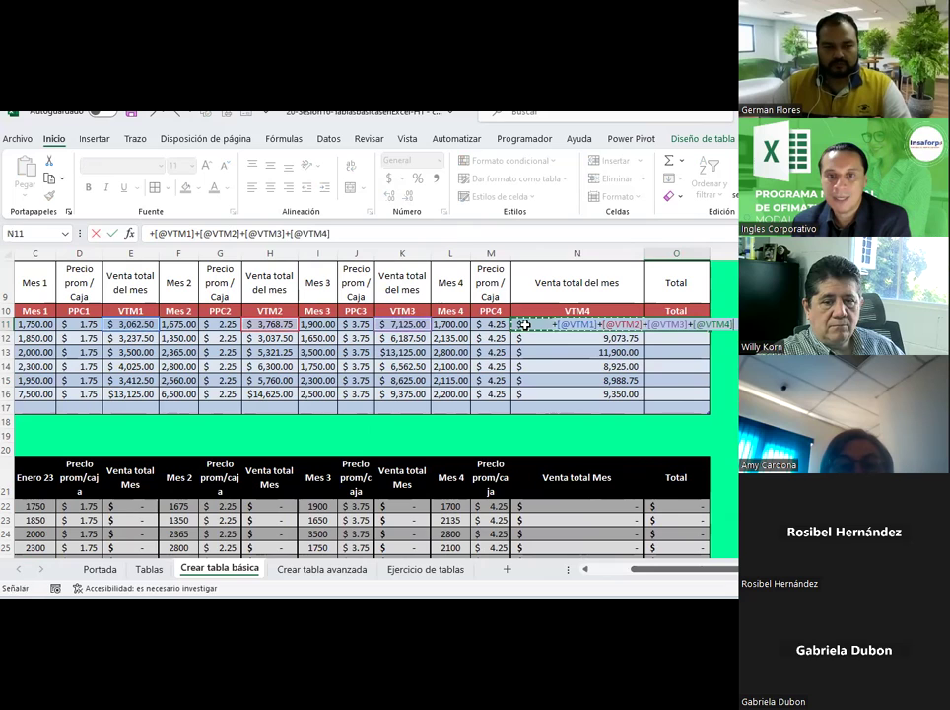
pyautogui.press('Return')
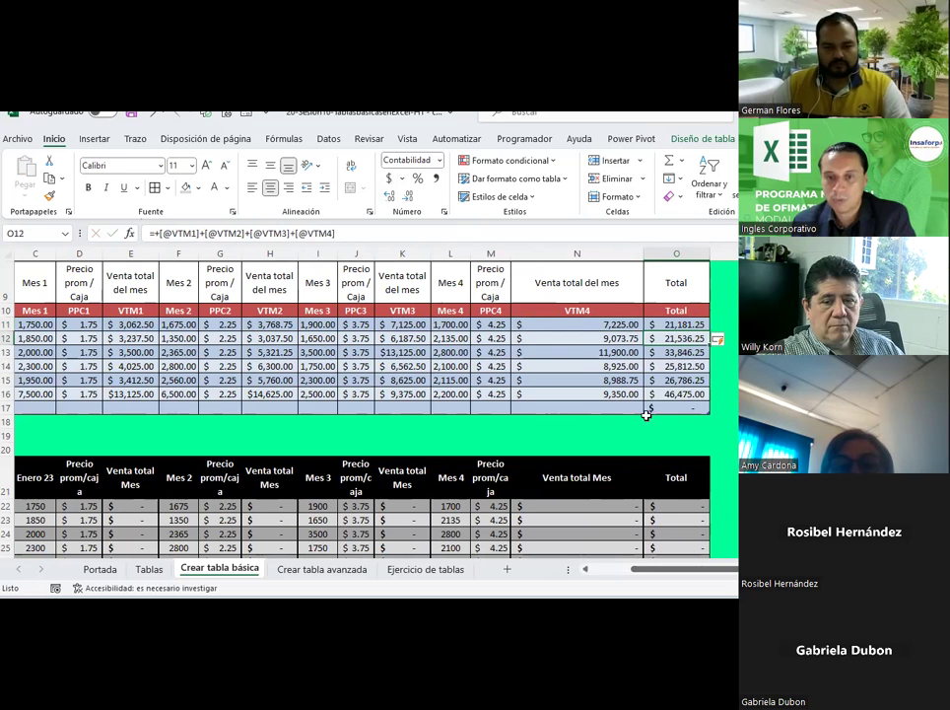
# Step: Clear the unwanted O17 total, narrow column N, and review the month headers
pyautogui.click(652, 408)
pyautogui.press('Delete')
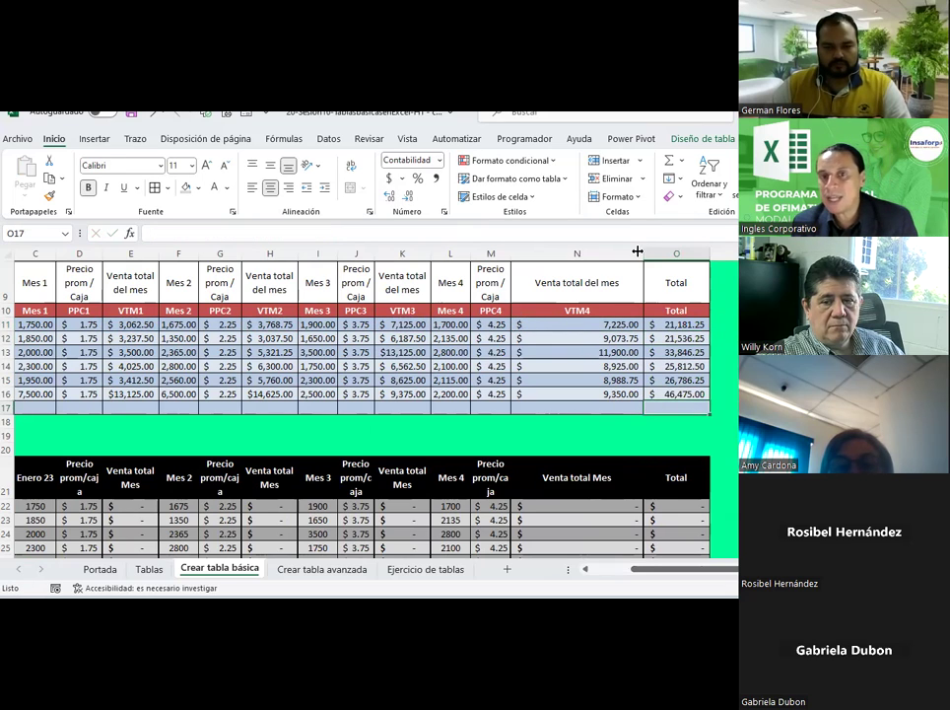
pyautogui.moveTo(638, 251); pyautogui.dragTo(576, 253)
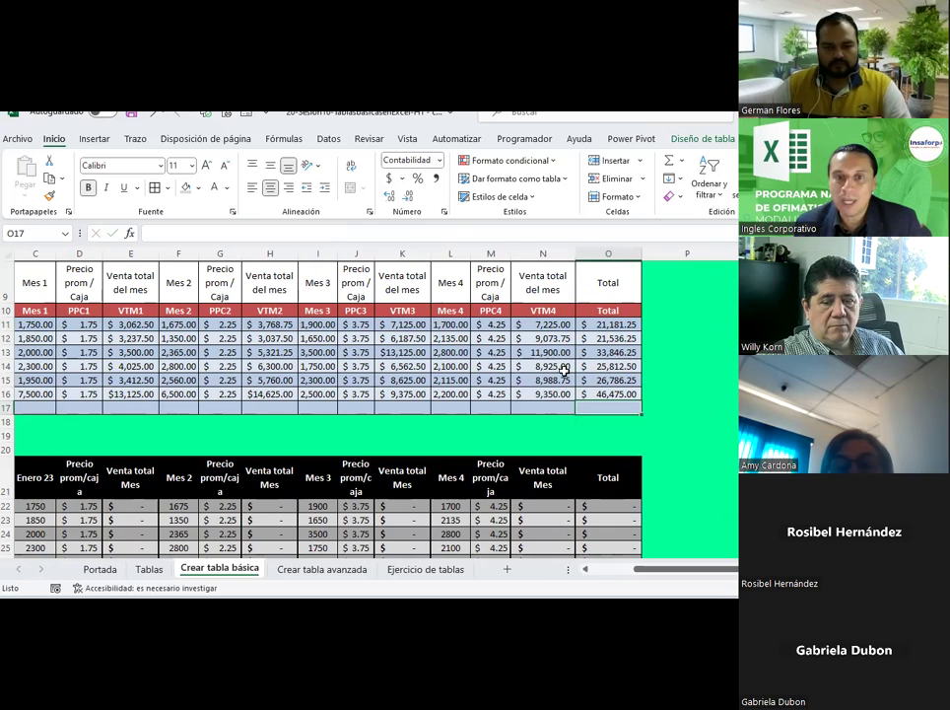
pyautogui.click(450, 283)
pyautogui.click(403, 283)
pyautogui.click(356, 283)
pyautogui.click(264, 283)
pyautogui.click(178, 283)
pyautogui.click(130, 283)
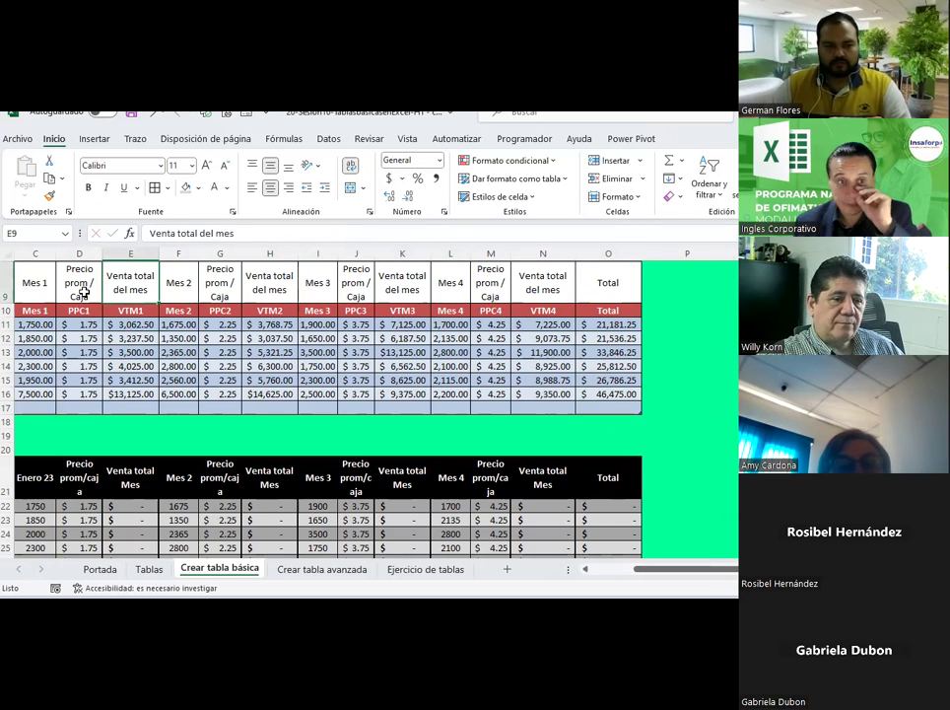
# Step: Attempt to move the Enero 23 header onto Vendedor, then cancel it
pyautogui.click(603, 569)
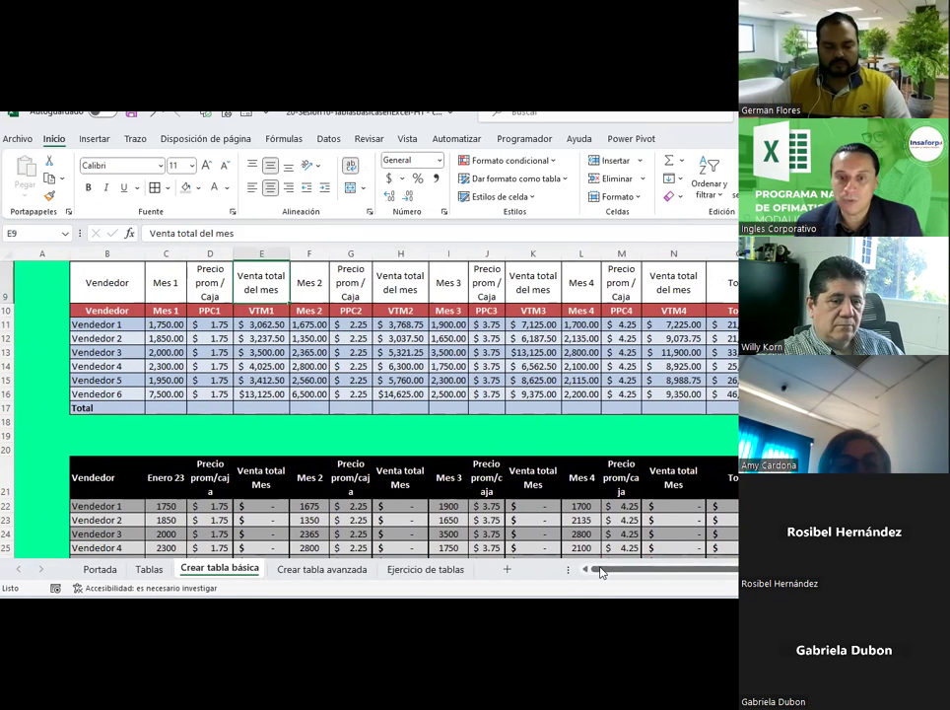
pyautogui.click(179, 468)
pyautogui.moveTo(147, 473); pyautogui.dragTo(109, 475)
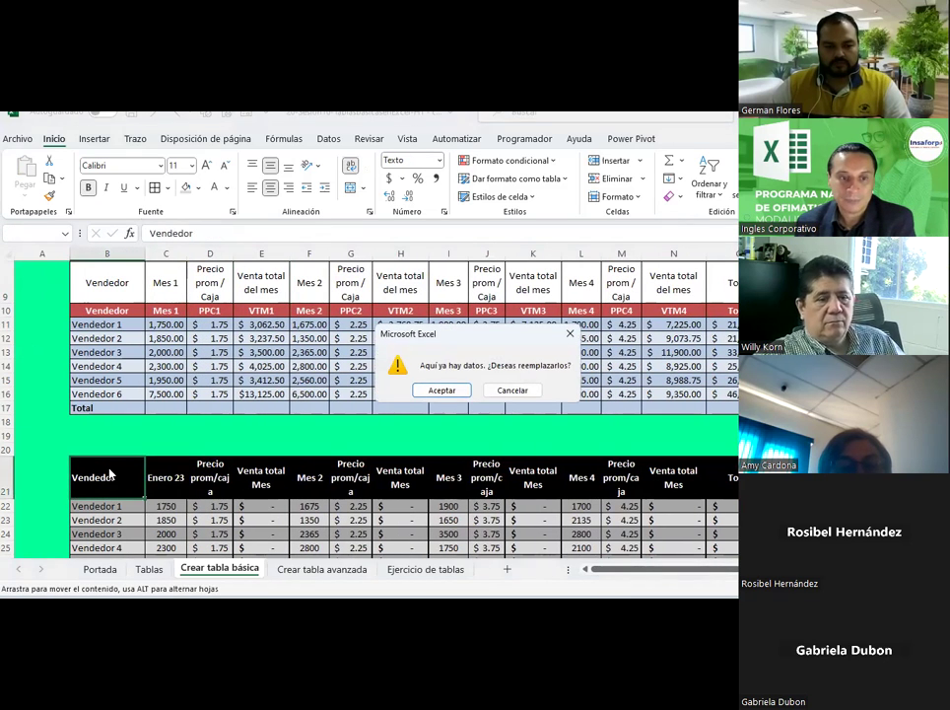
pyautogui.press('Escape')
# Step: Convert the black-header range B21:O28 into a table, Tabla2, and review its headers
pyautogui.scroll(-3, 187, 444)
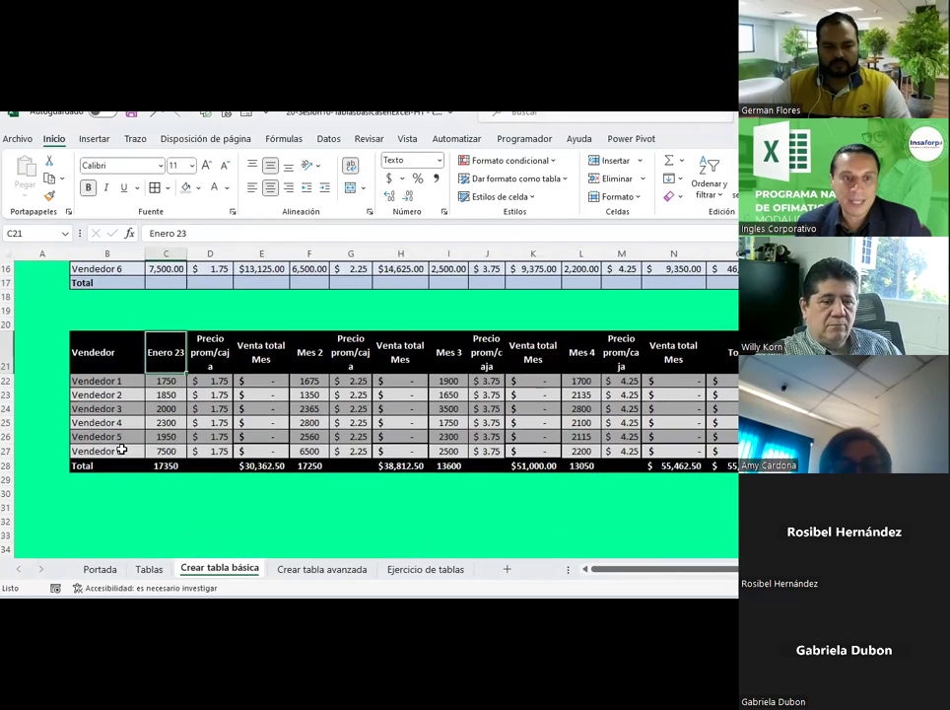
pyautogui.moveTo(107, 346); pyautogui.dragTo(690, 469)
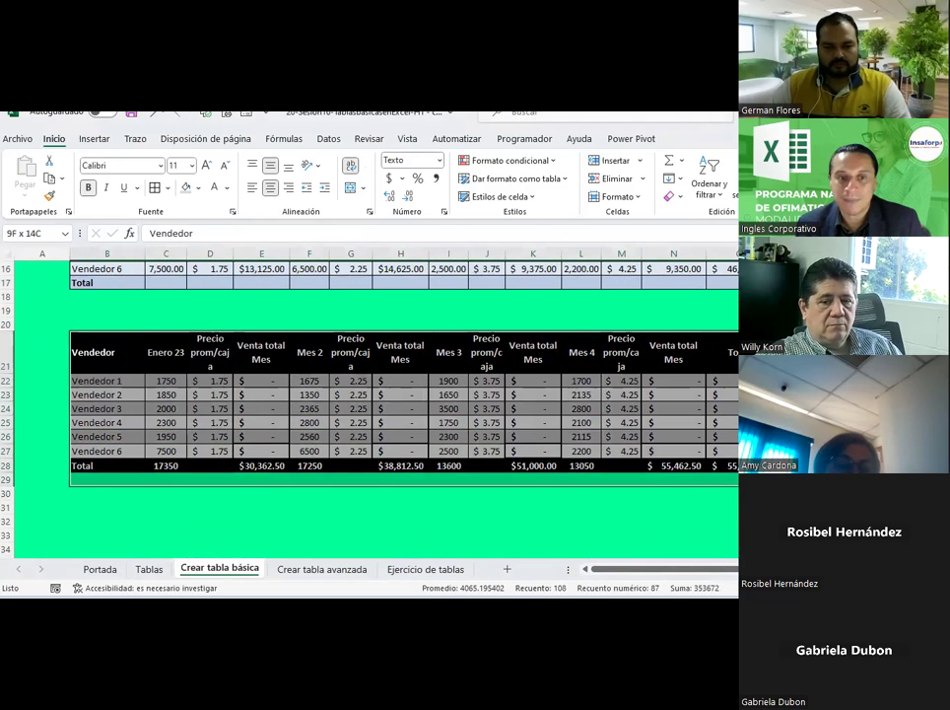
pyautogui.click(98, 139)
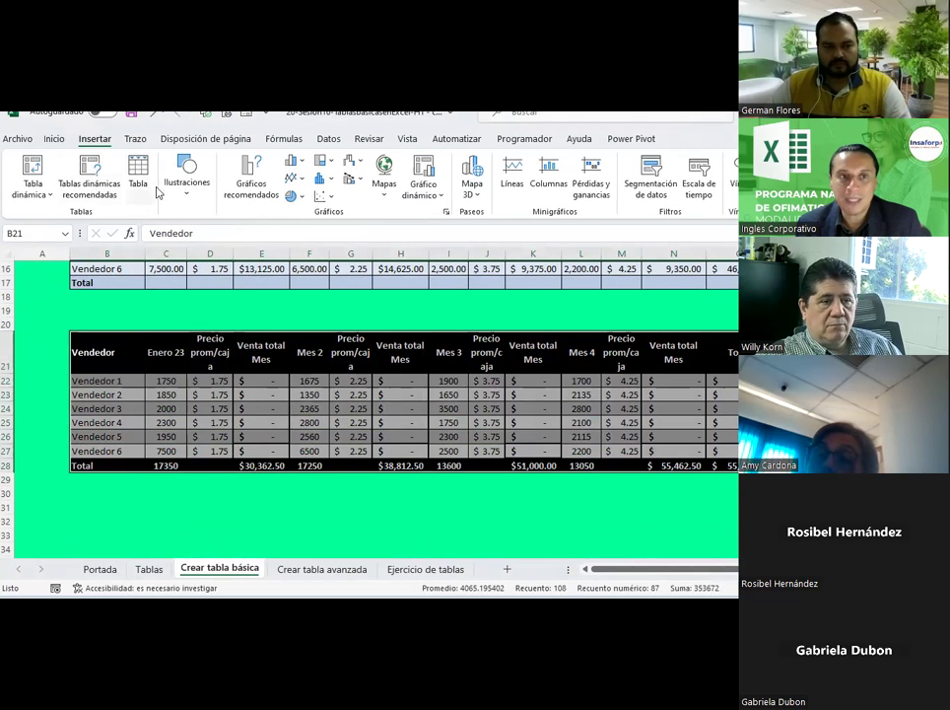
pyautogui.click(138, 169)
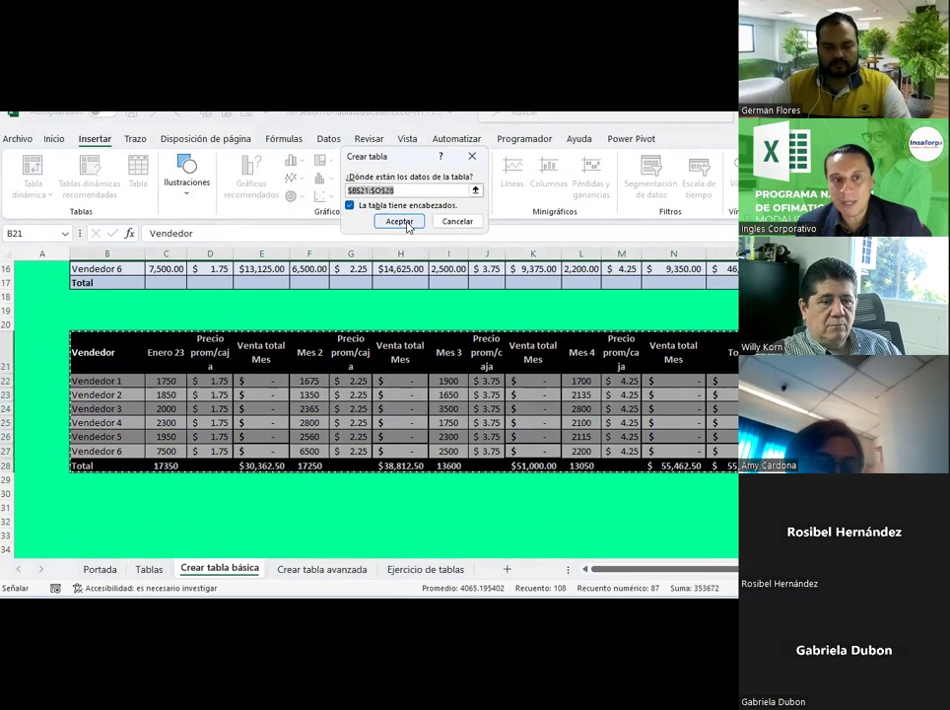
pyautogui.press('Return')
pyautogui.click(211, 365)
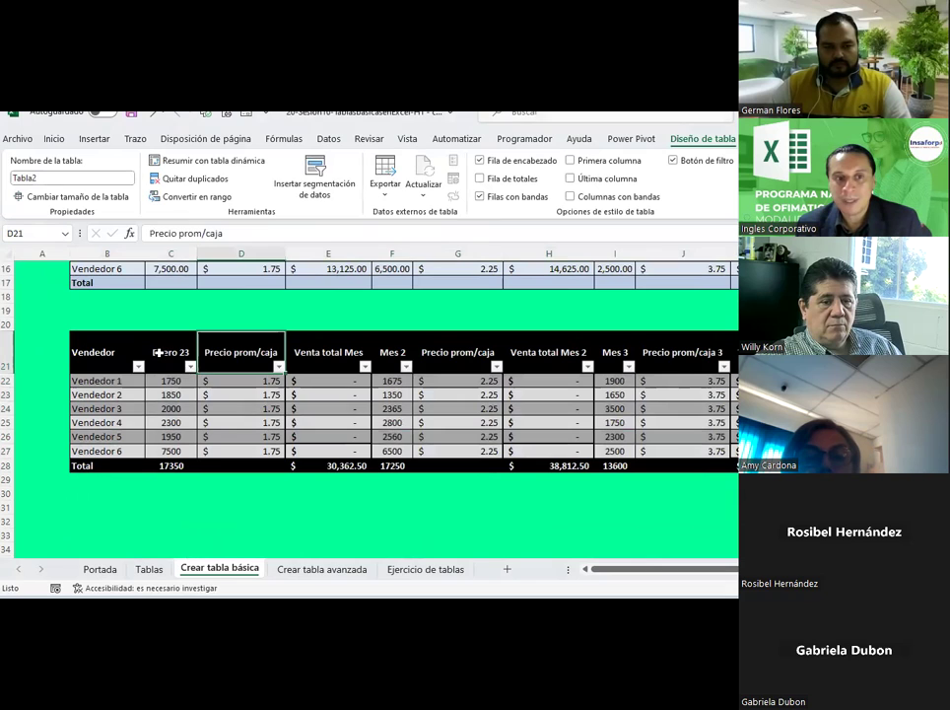
pyautogui.click(158, 352)
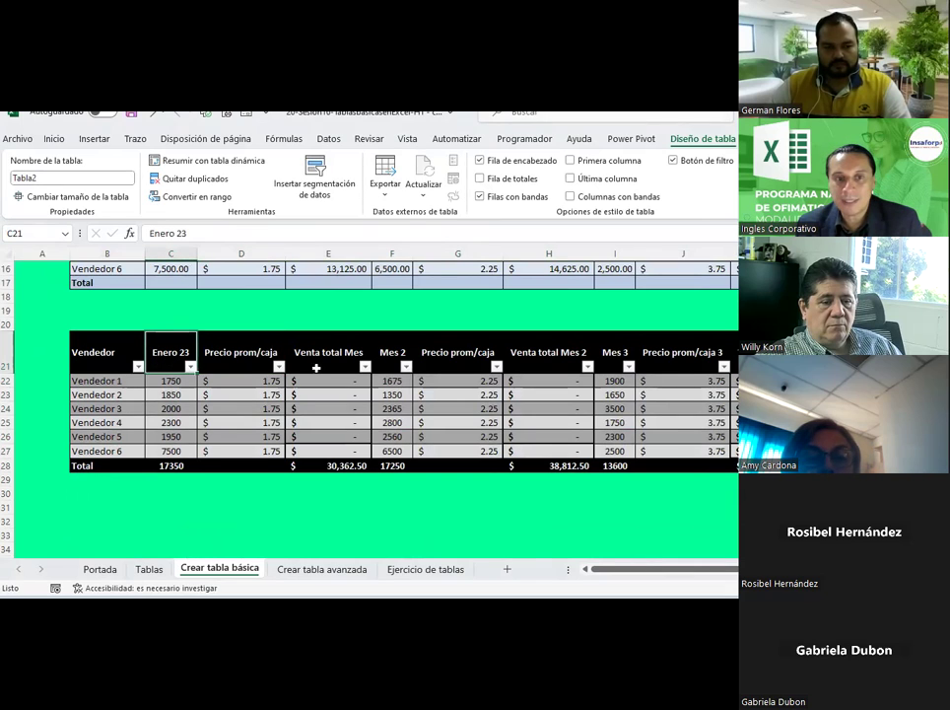
pyautogui.click(317, 366)
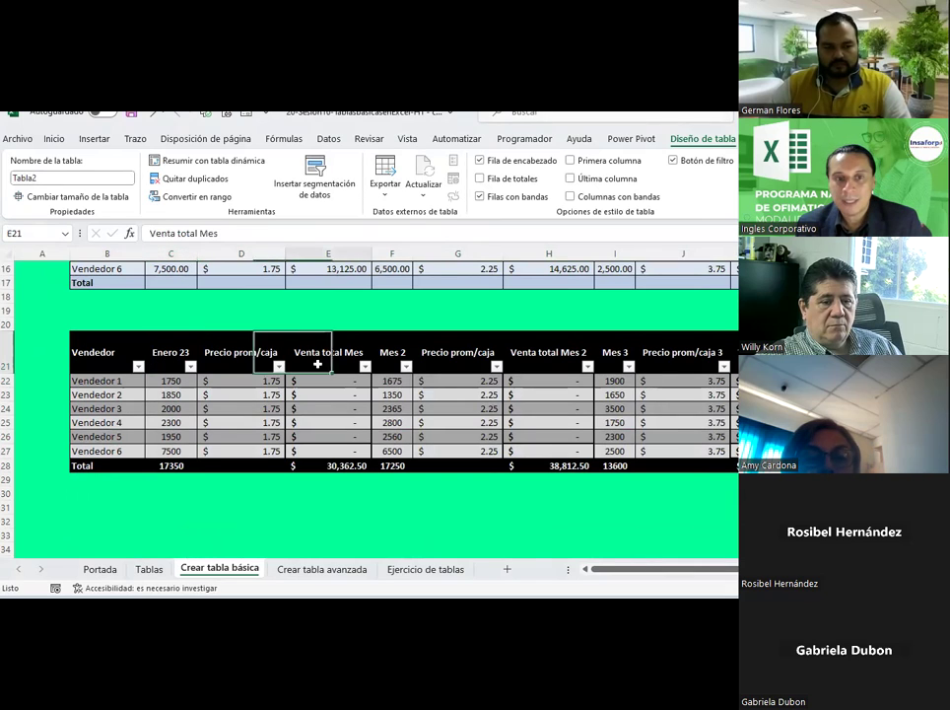
pyautogui.click(395, 362)
pyautogui.click(463, 364)
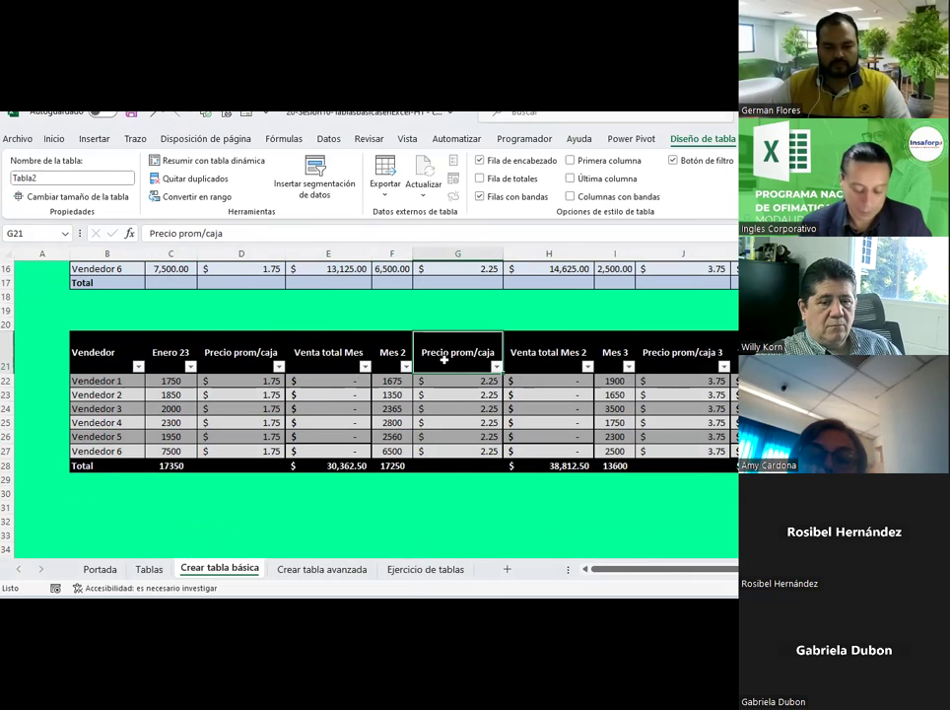
# Step: Hide Tabla2's filter arrows with Ctrl+Shift+L and review its remaining headers
pyautogui.hotkey('ctrl', 'shift', 'l')
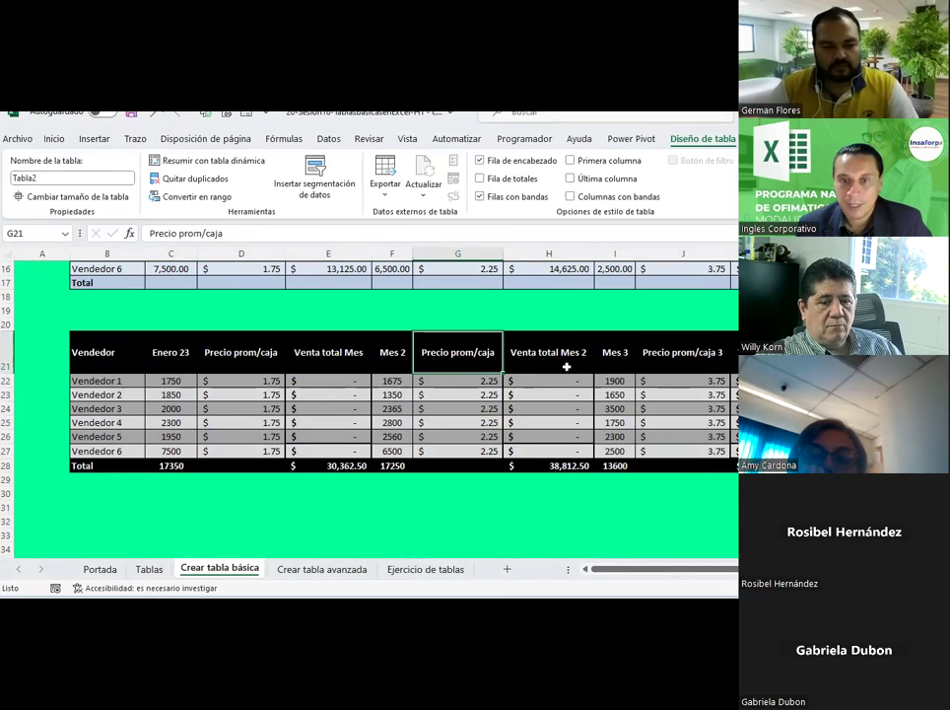
pyautogui.click(567, 366)
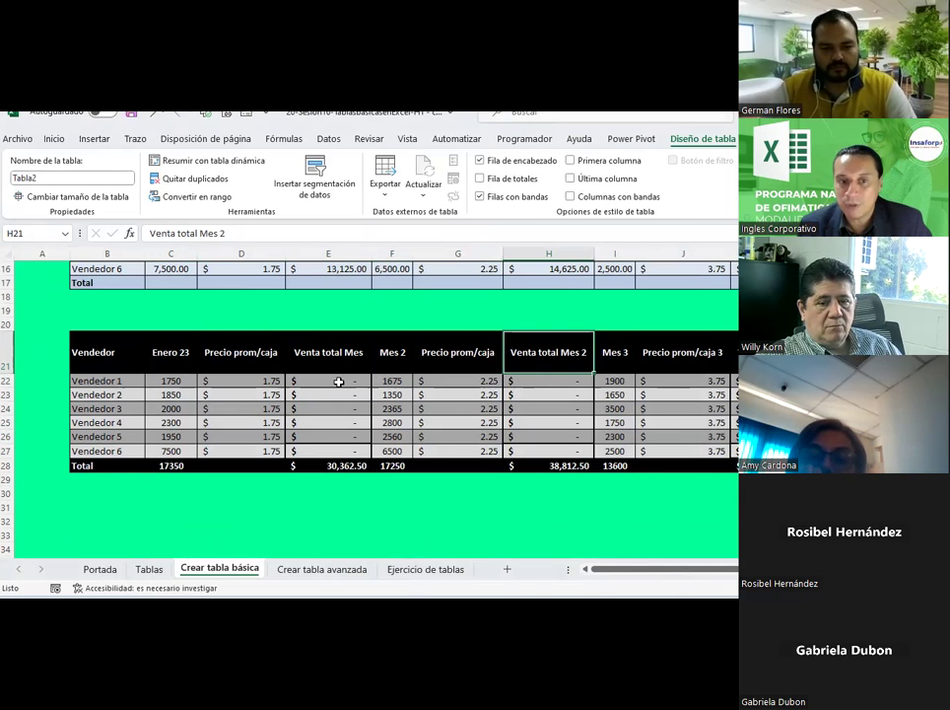
pyautogui.moveTo(338, 381); pyautogui.dragTo(341, 443)
pyautogui.click(541, 348)
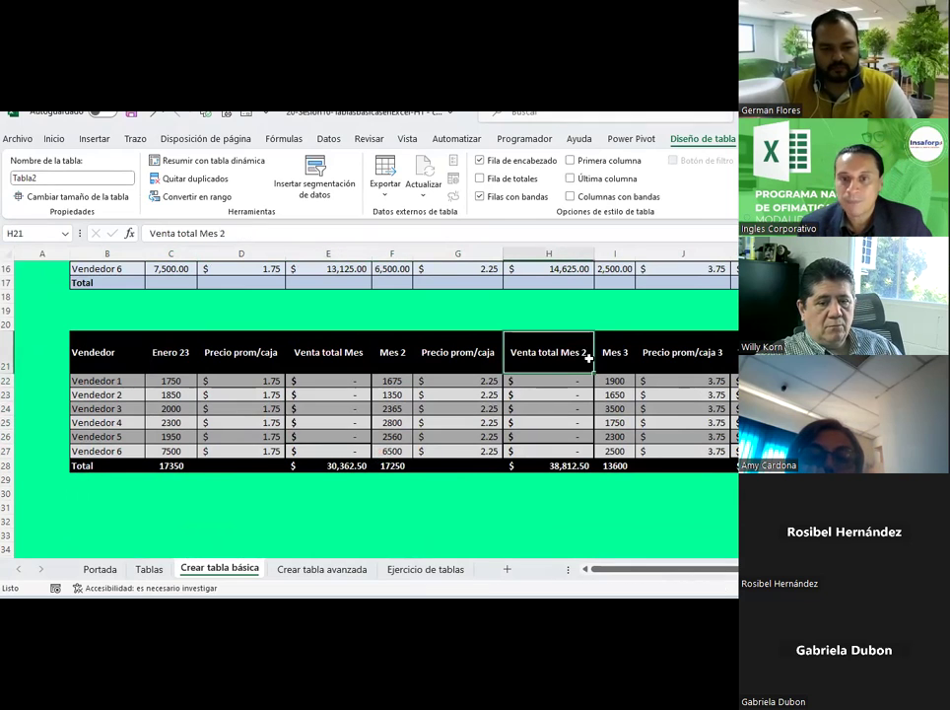
pyautogui.click(735, 352)
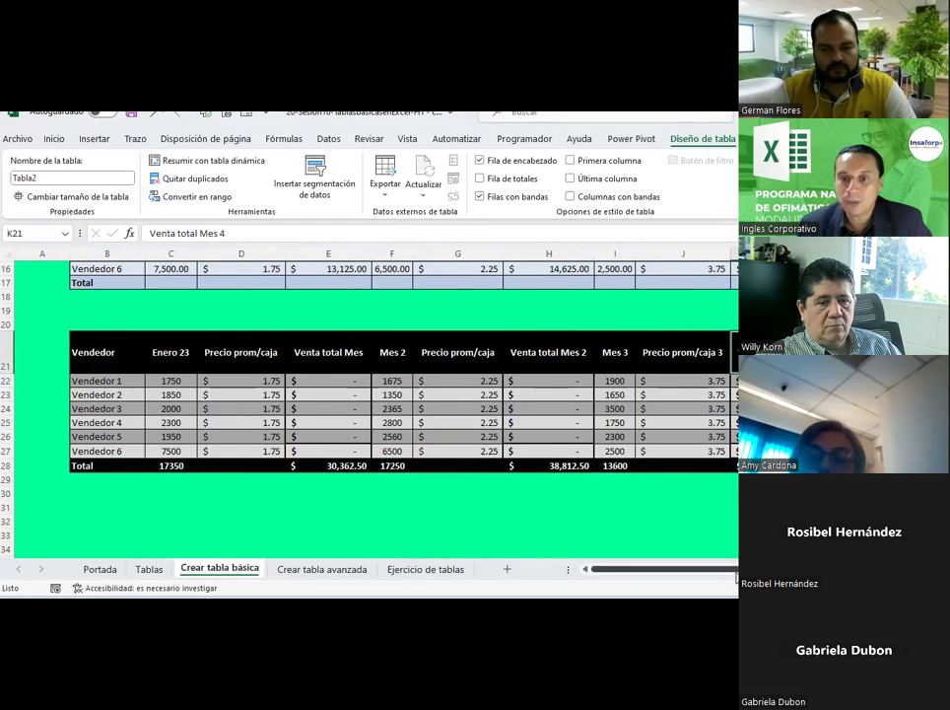
# Step: Compare both tables' sales headers and narrow price column D so its header wraps
pyautogui.hscroll(3, 375, 415)
pyautogui.hscroll(-2, 623, 501)
pyautogui.scroll(2, 623, 501)
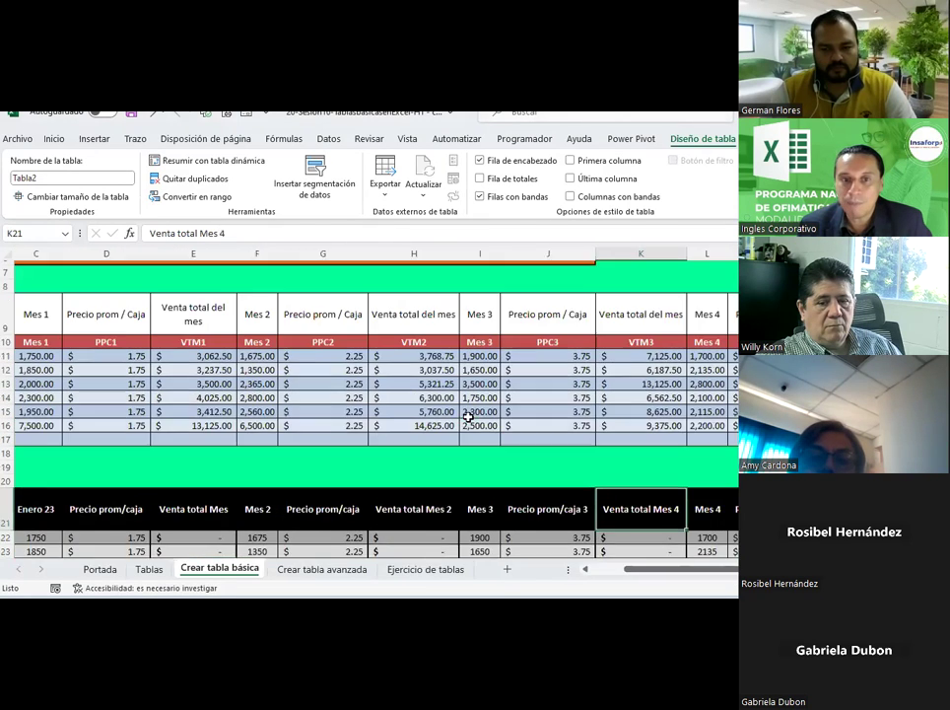
pyautogui.click(420, 431)
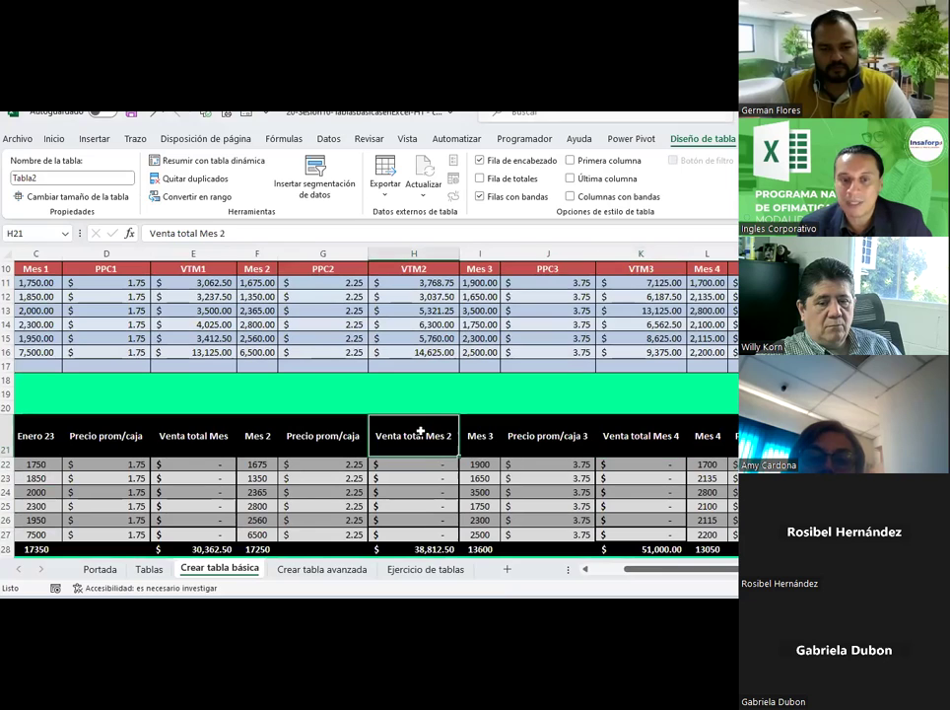
pyautogui.scroll(1, 420, 414)
pyautogui.click(418, 287)
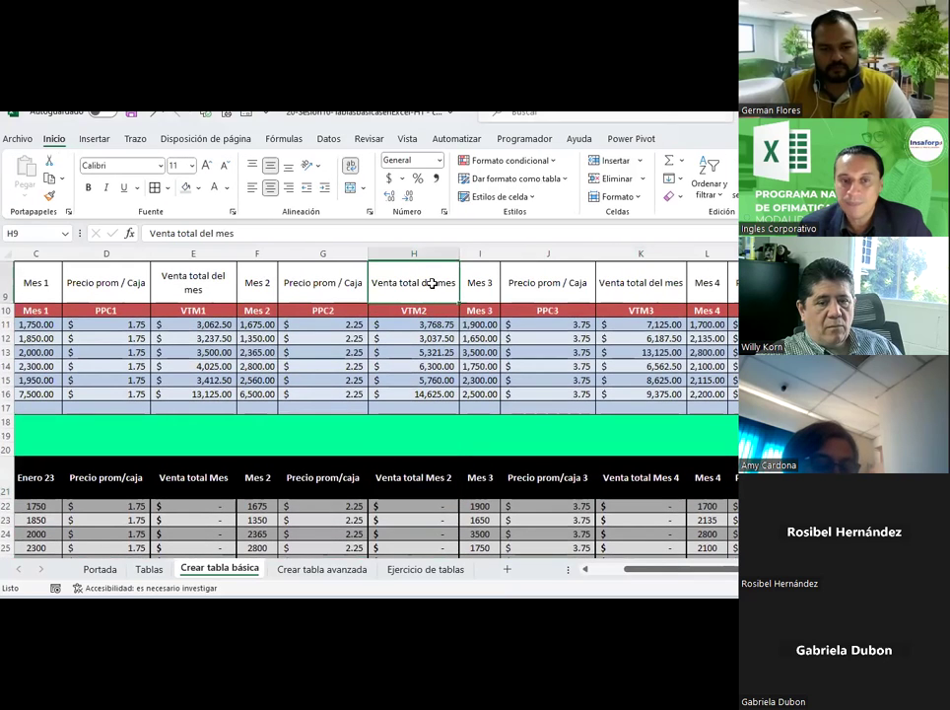
pyautogui.click(647, 477)
pyautogui.press('Right')
pyautogui.press('Right')
pyautogui.press('Right')
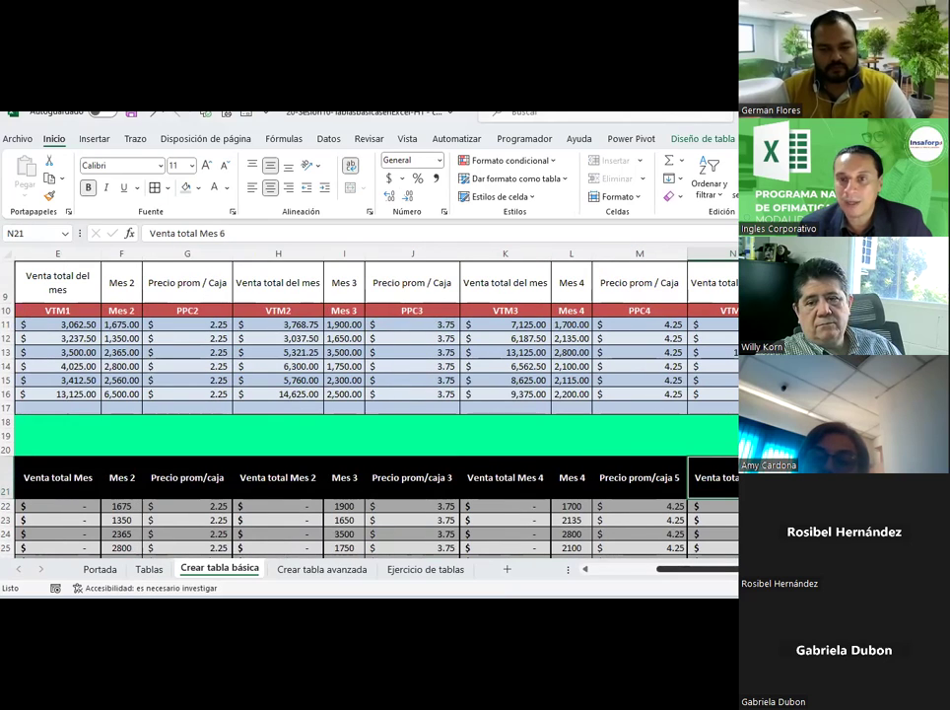
pyautogui.moveTo(690, 570); pyautogui.dragTo(632, 570)
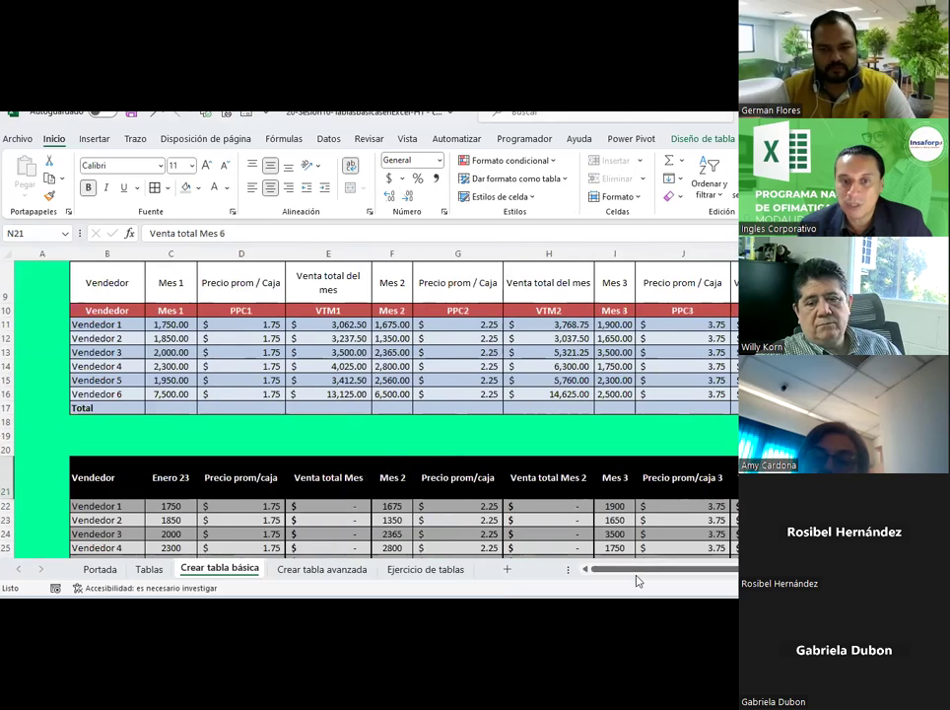
pyautogui.click(262, 322)
pyautogui.moveTo(284, 253); pyautogui.dragTo(241, 251)
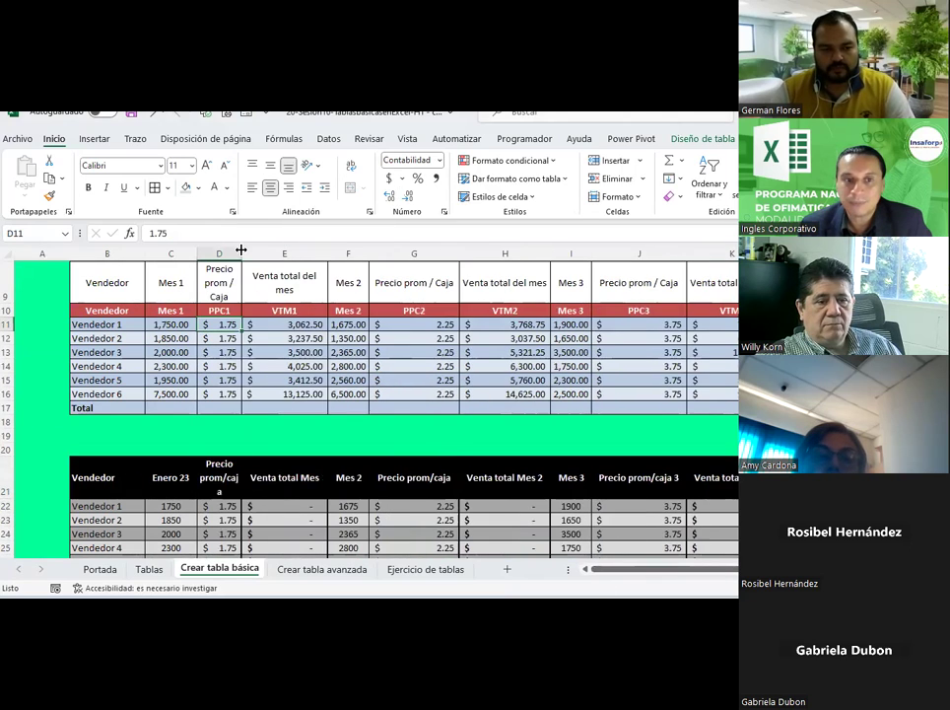
pyautogui.click(302, 324)
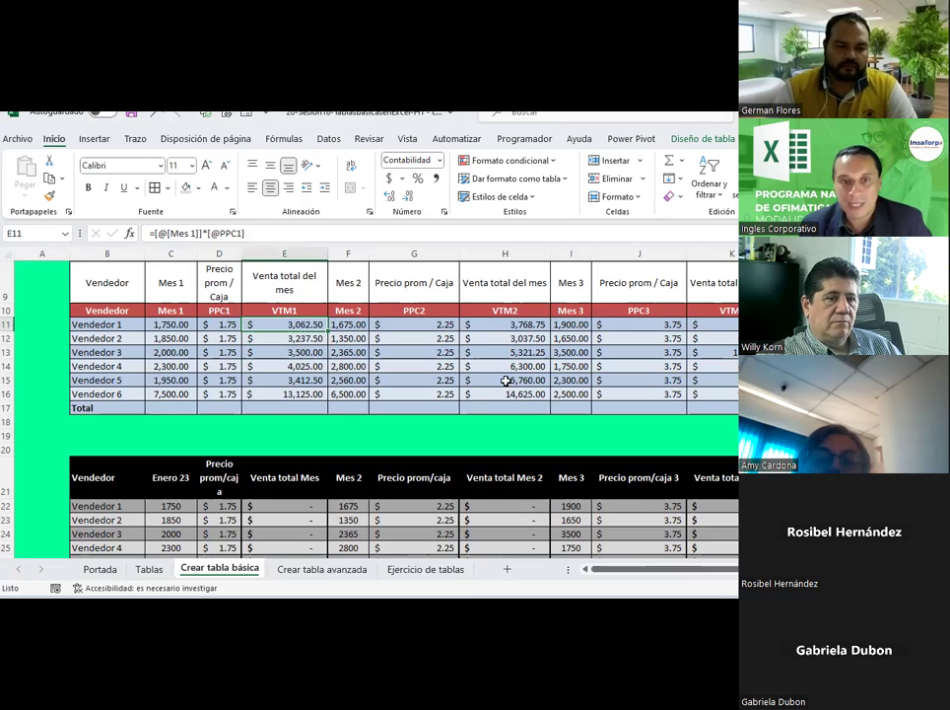
# Step: Narrow columns G (PPC2), H (VTM2), J (PPC3), K (VTM3) and M (PPC4) to compact widths
pyautogui.click(410, 323)
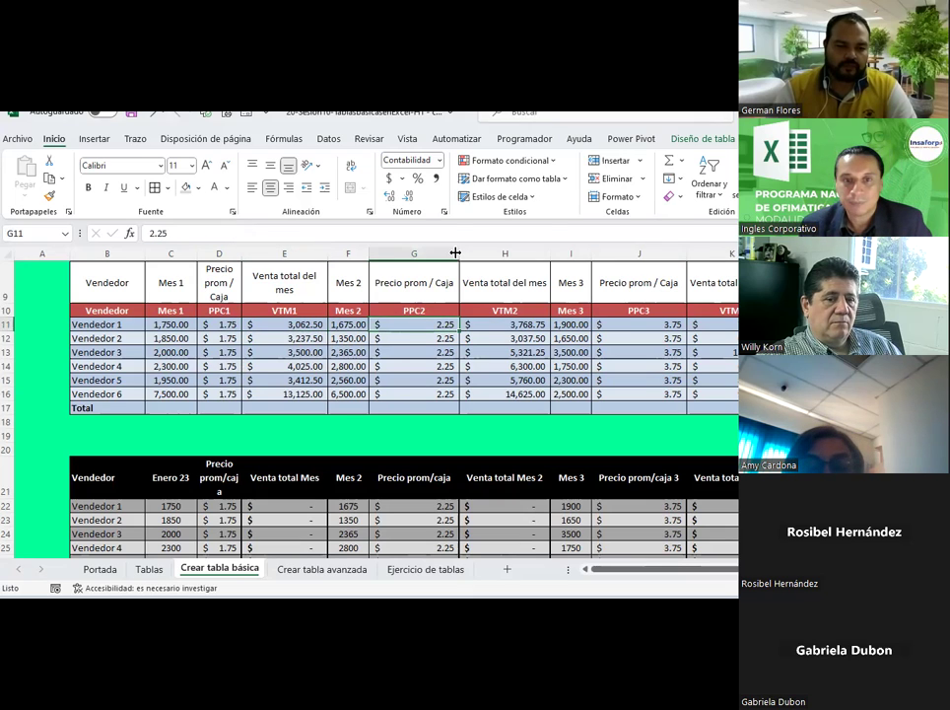
pyautogui.moveTo(455, 253); pyautogui.dragTo(421, 255)
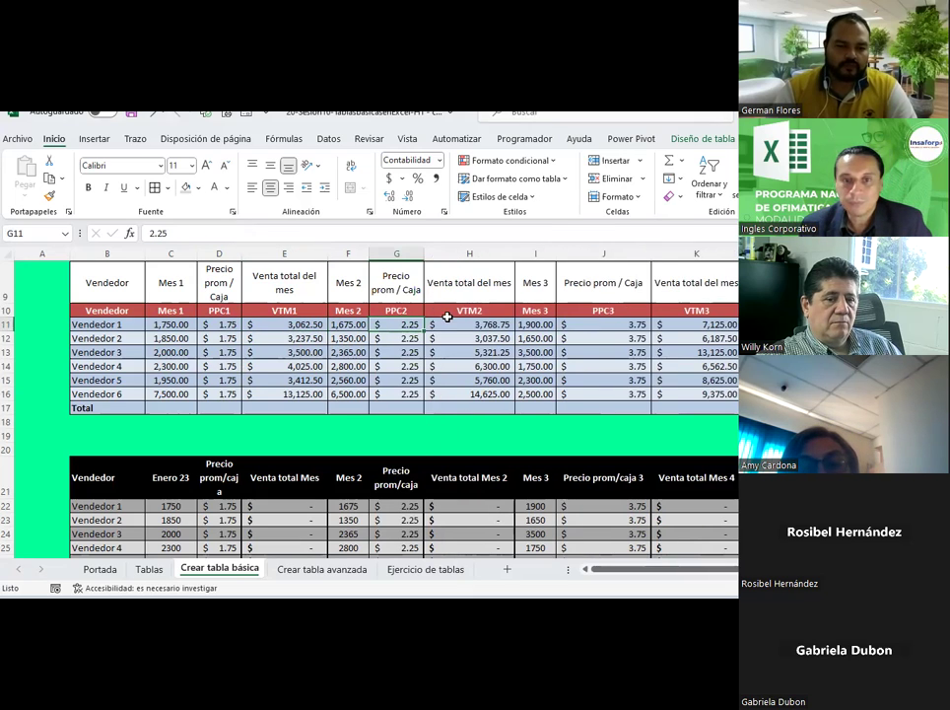
pyautogui.click(447, 323)
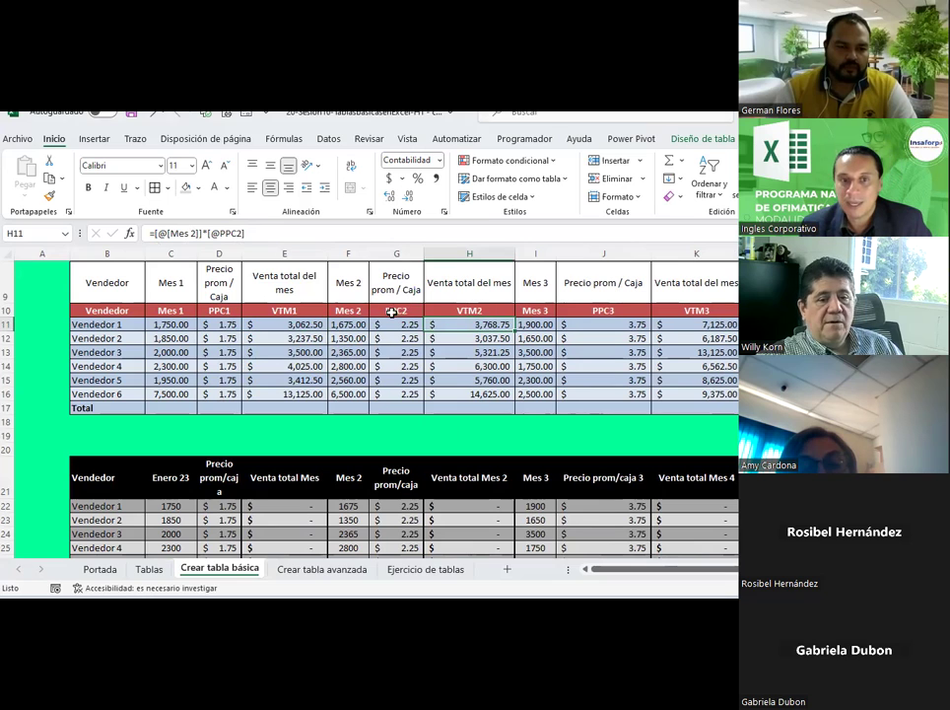
pyautogui.moveTo(515, 254); pyautogui.dragTo(483, 254)
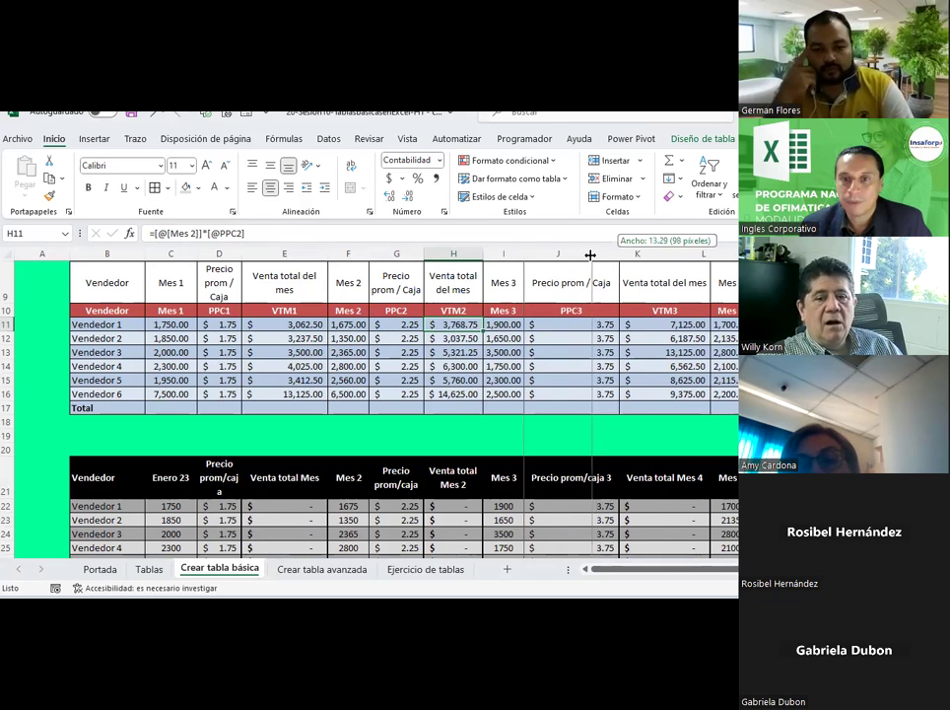
pyautogui.moveTo(619, 254); pyautogui.dragTo(592, 254)
pyautogui.moveTo(683, 259); pyautogui.dragTo(656, 258)
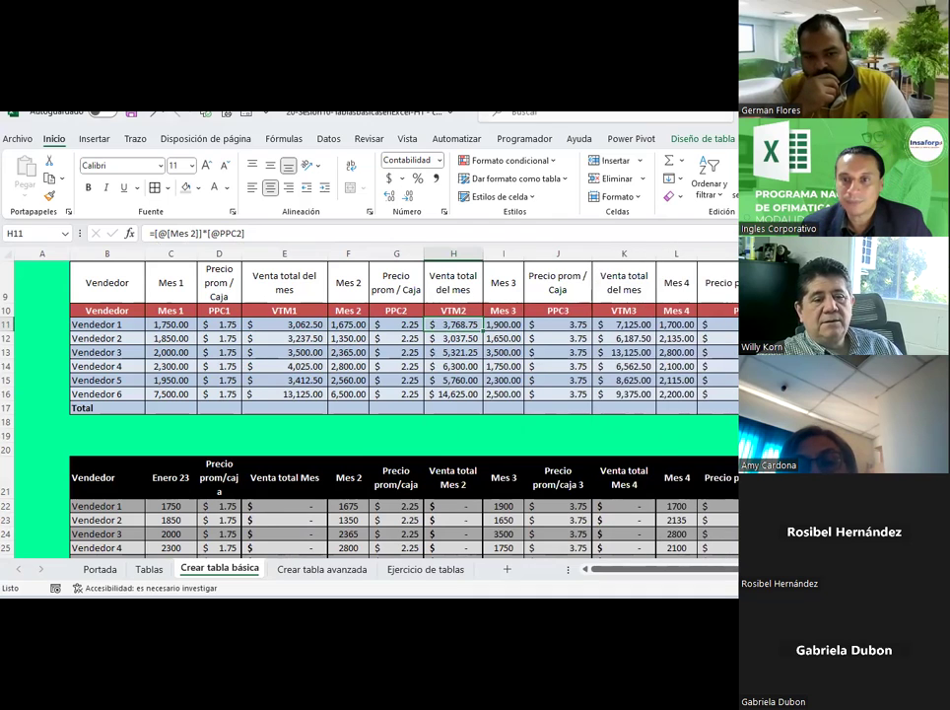
pyautogui.moveTo(793, 254); pyautogui.dragTo(766, 255)
# Step: Select the whole first sales table from B10 to its last cell
pyautogui.click(390, 393)
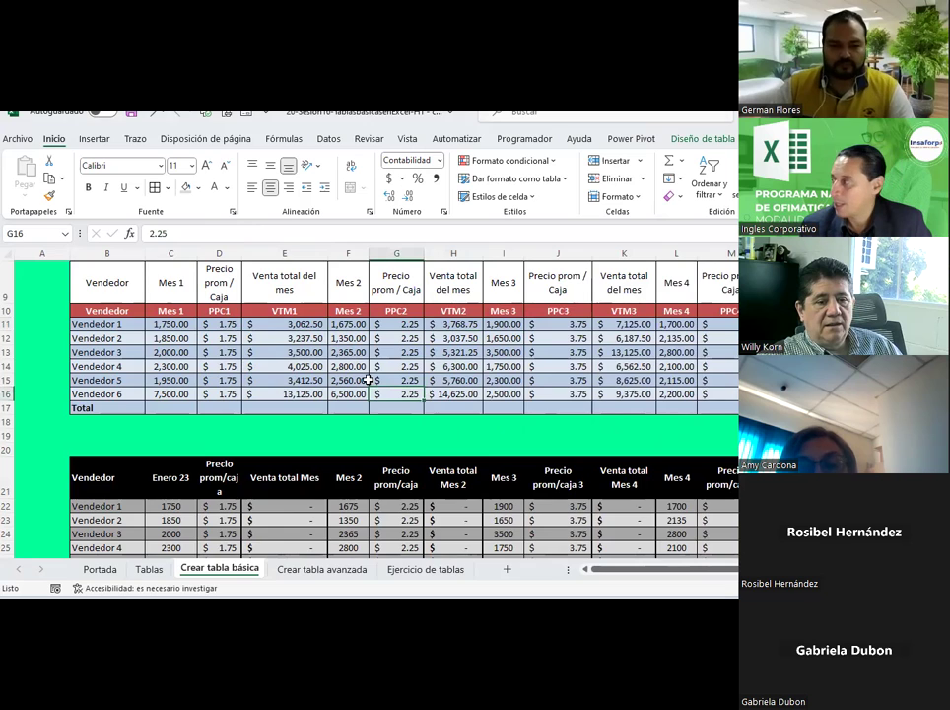
pyautogui.scroll(2, 367, 379)
pyautogui.scroll(-2, 185, 373)
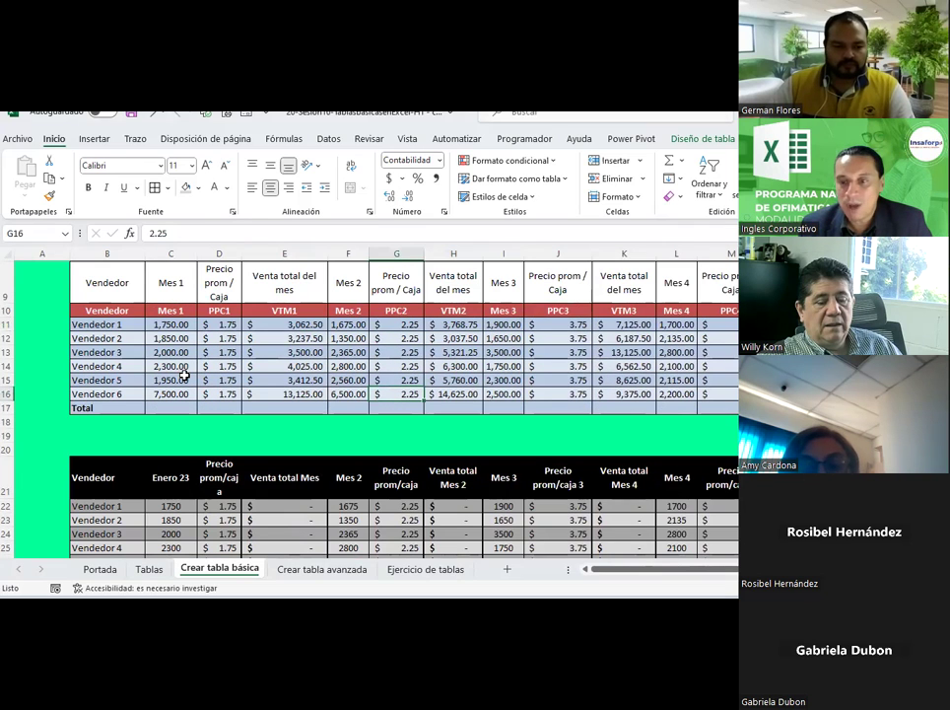
pyautogui.moveTo(115, 309); pyautogui.dragTo(734, 406)
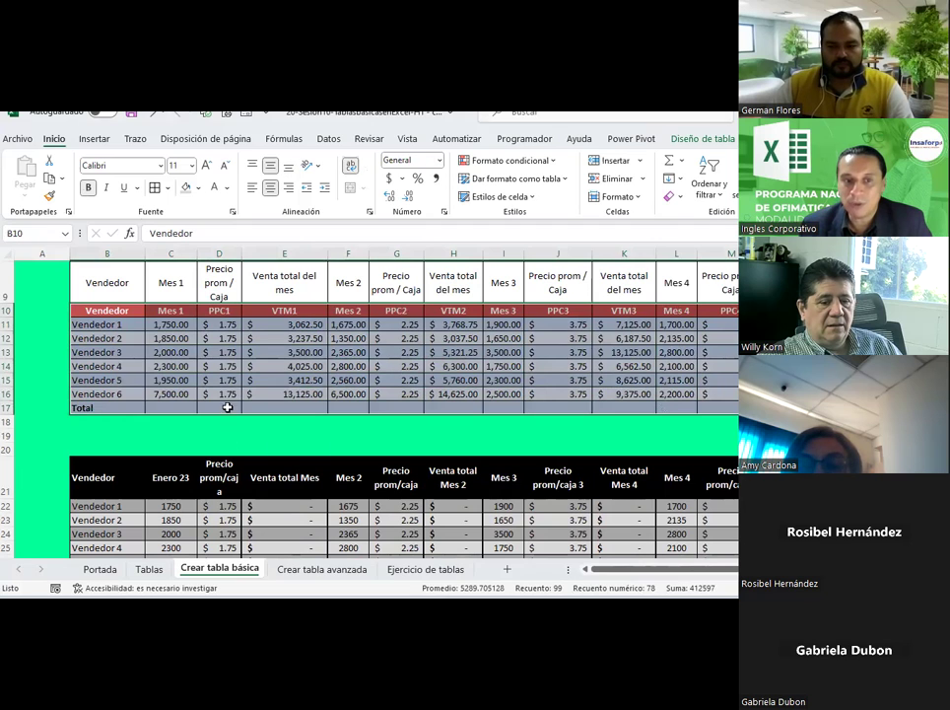
# Step: Try an AutoSum in the Total row under VTM1, undo it, and delete row 17
pyautogui.click(292, 407)
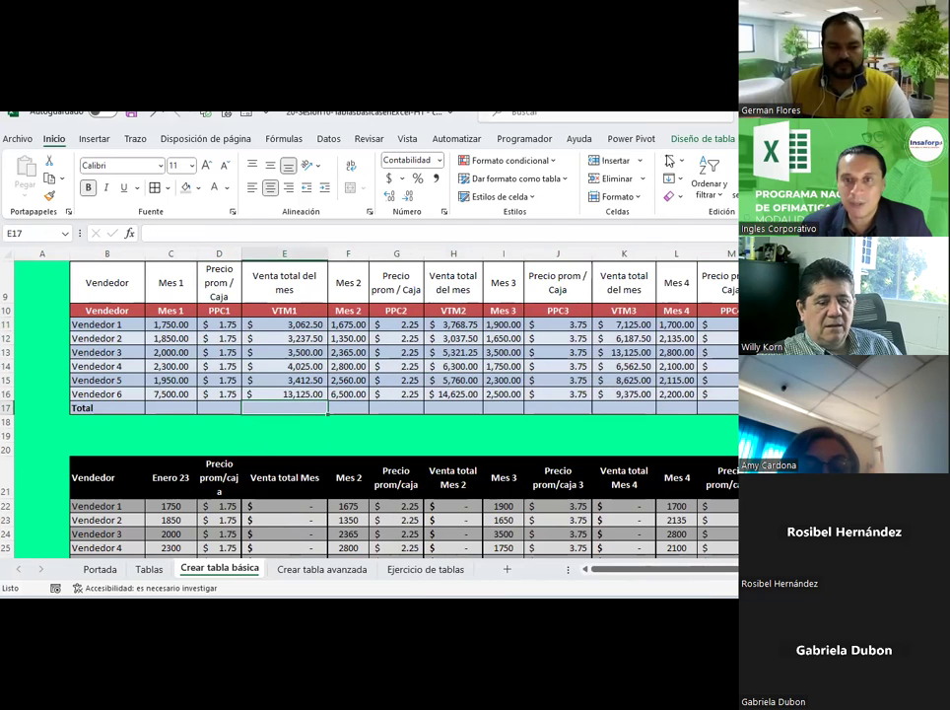
pyautogui.click(669, 160)
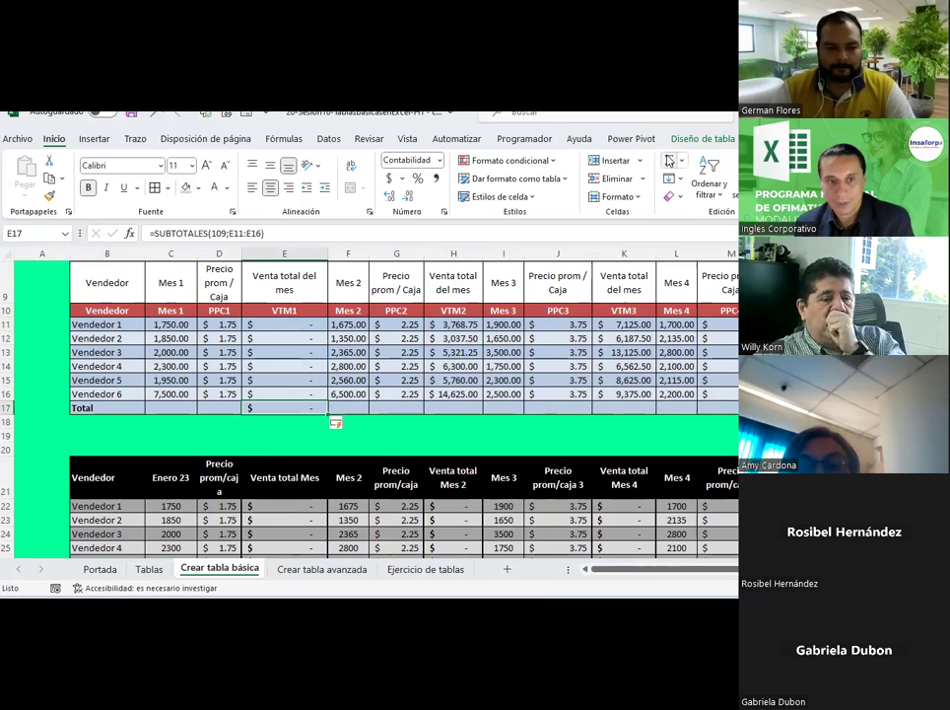
pyautogui.click(277, 422)
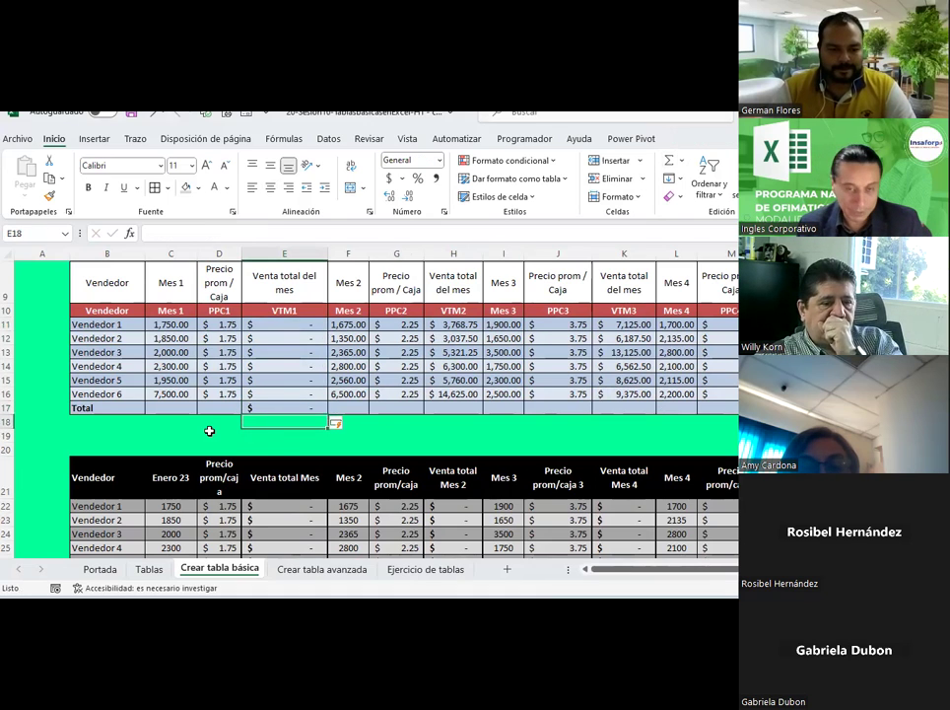
pyautogui.press('Up')
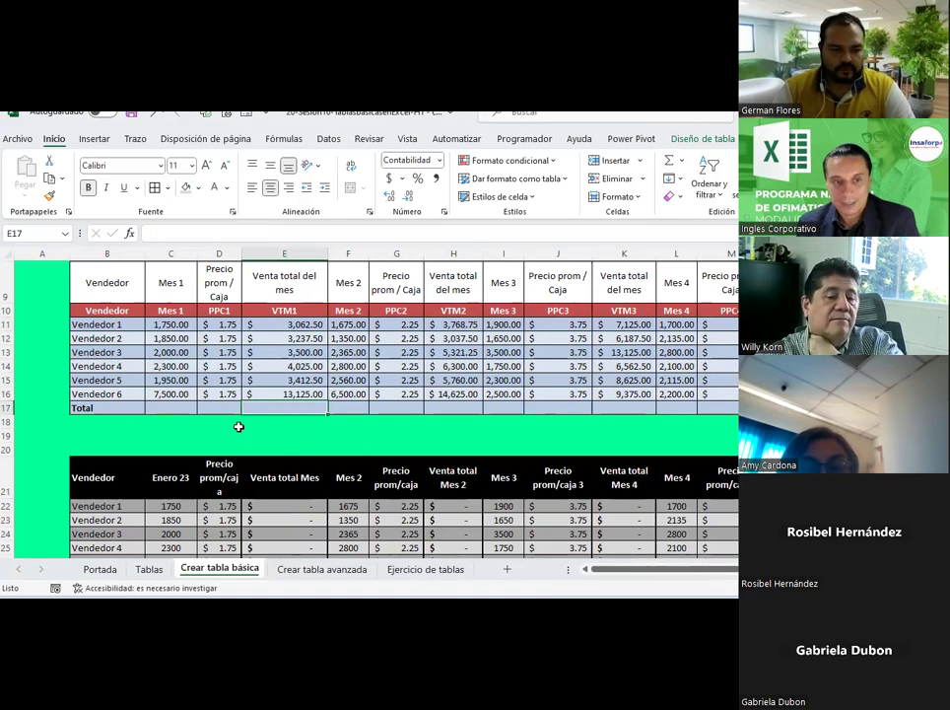
pyautogui.rightClick(7, 407)
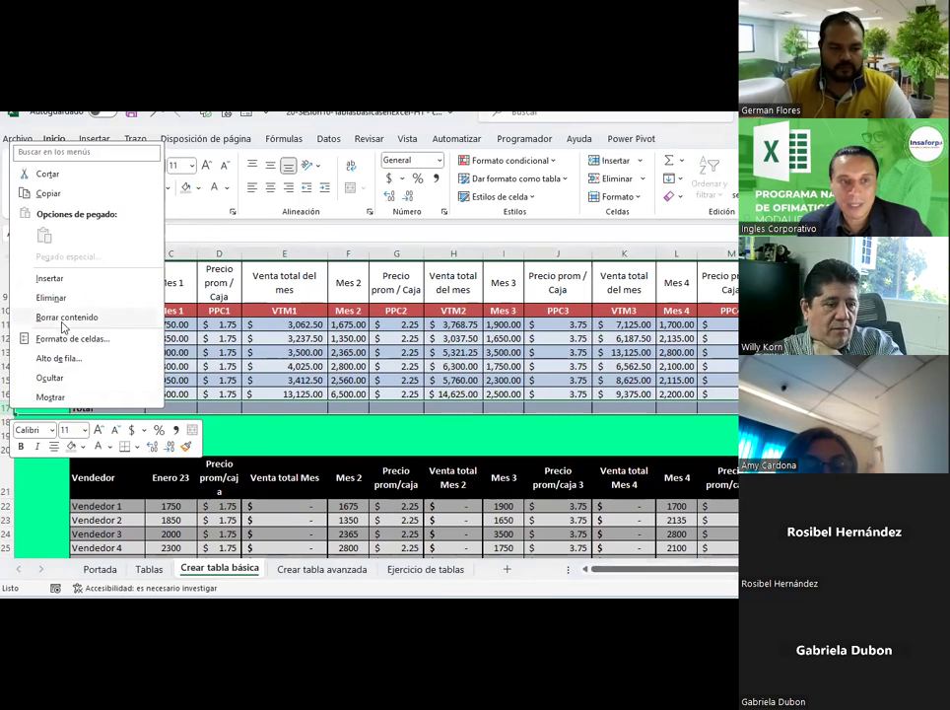
pyautogui.click(58, 297)
pyautogui.click(418, 423)
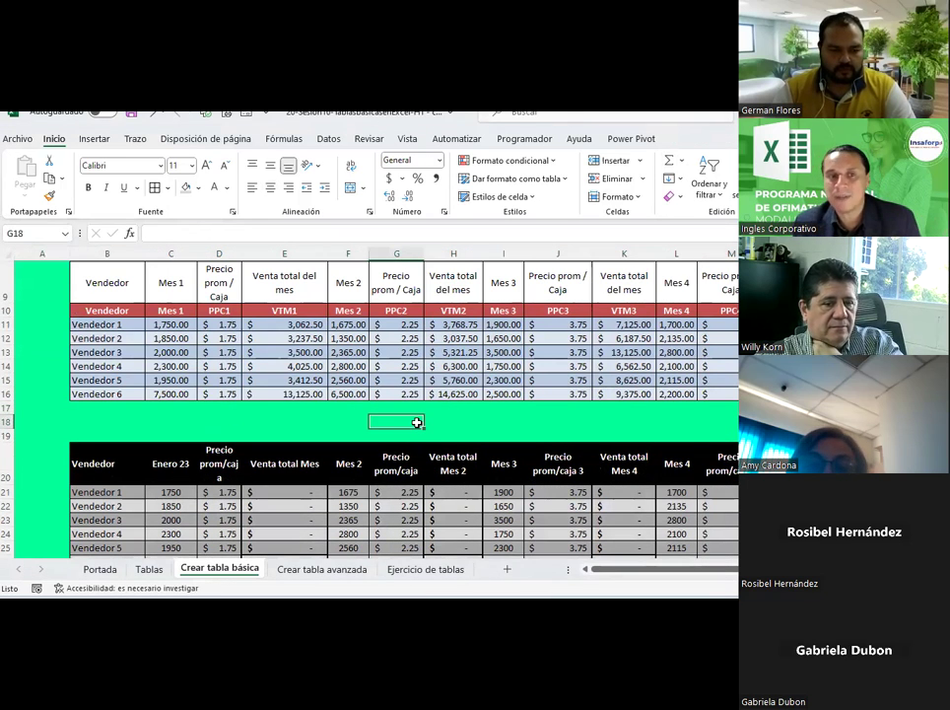
# Step: Select the first sales table and narrow the third price column J
pyautogui.scroll(1, 139, 314)
pyautogui.scroll(-1, 139, 313)
pyautogui.moveTo(112, 278); pyautogui.dragTo(444, 398)
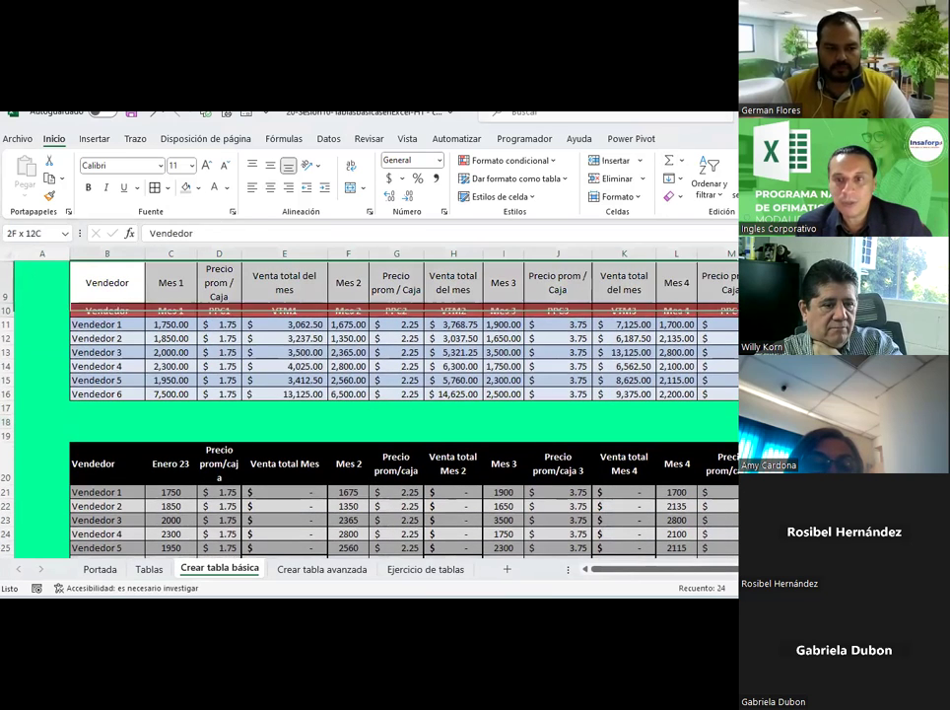
pyautogui.moveTo(107, 311)
pyautogui.mouseDown()
pyautogui.moveTo(735, 404)
pyautogui.moveTo(735, 393)
pyautogui.mouseUp()
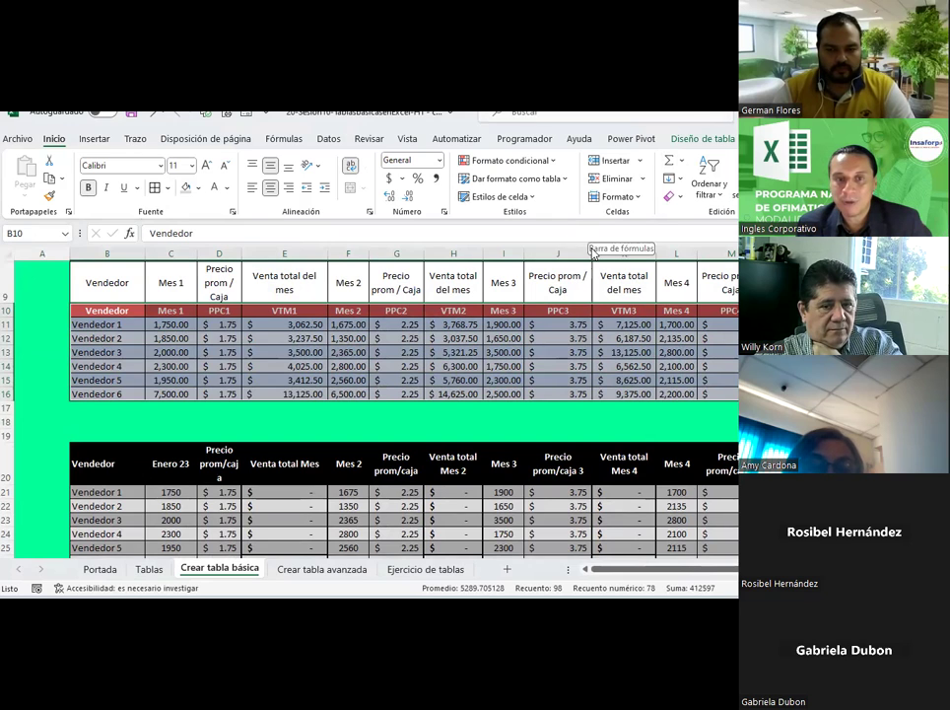
pyautogui.moveTo(592, 253); pyautogui.dragTo(576, 253)
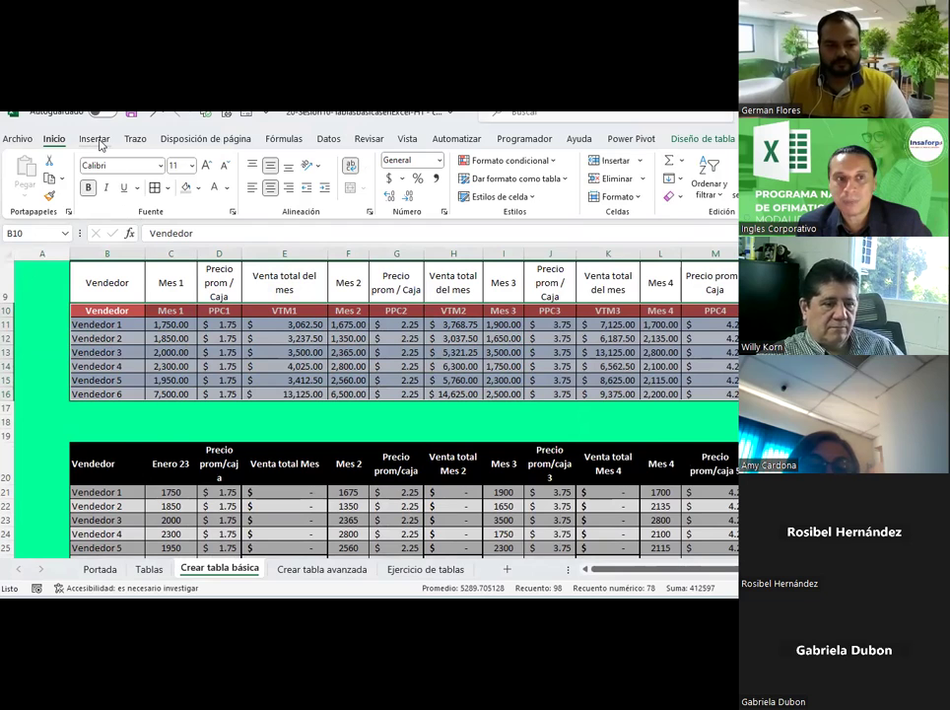
# Step: Bring up the Diseño de tabla options and narrow column M so the 4.25 prices fit
pyautogui.hotkey('alt', 'b')
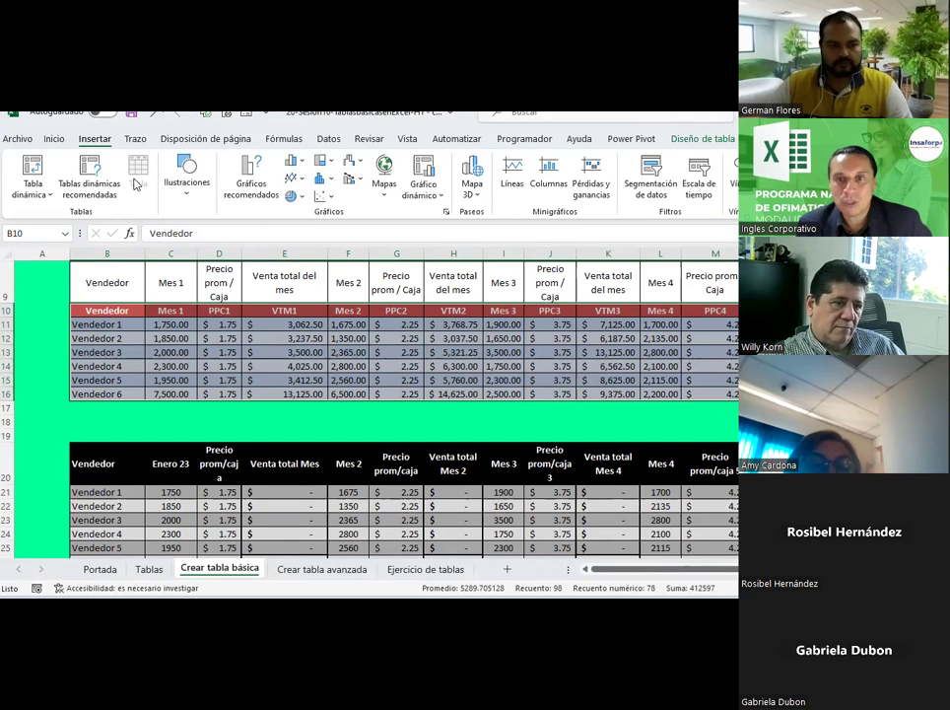
pyautogui.hotkey('alt', 'j')
pyautogui.press('t')
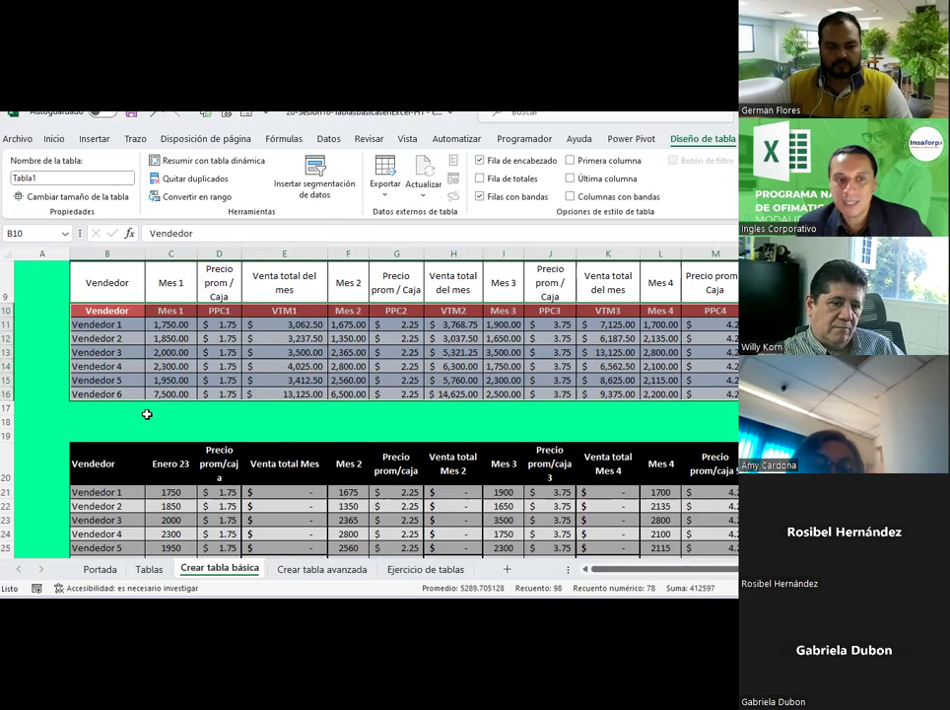
pyautogui.scroll(-2, 87, 408)
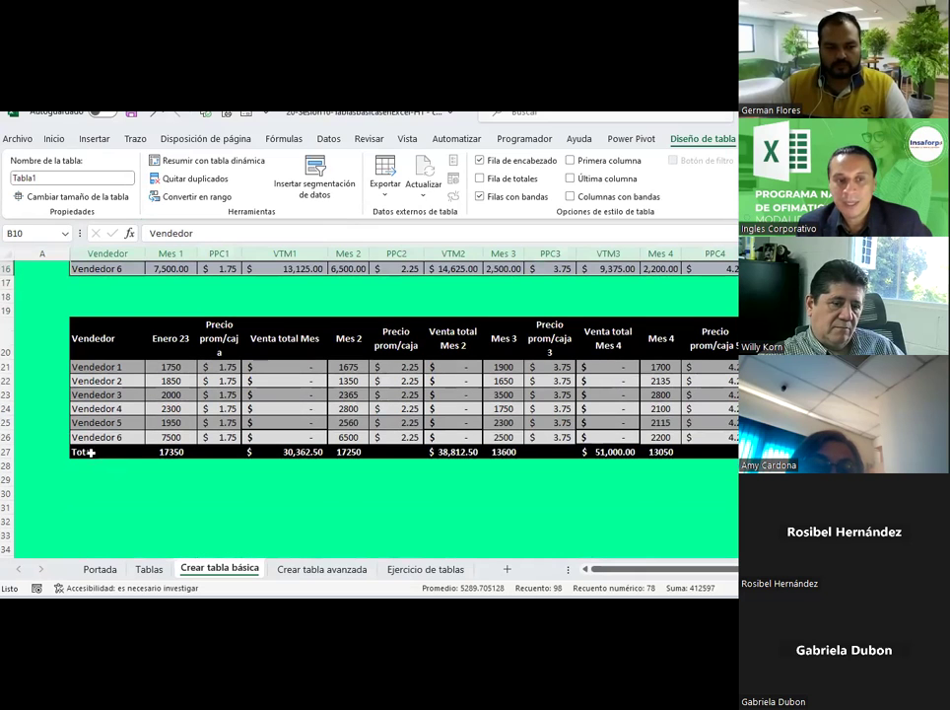
pyautogui.scroll(4, 164, 455)
pyautogui.scroll(1, 451, 306)
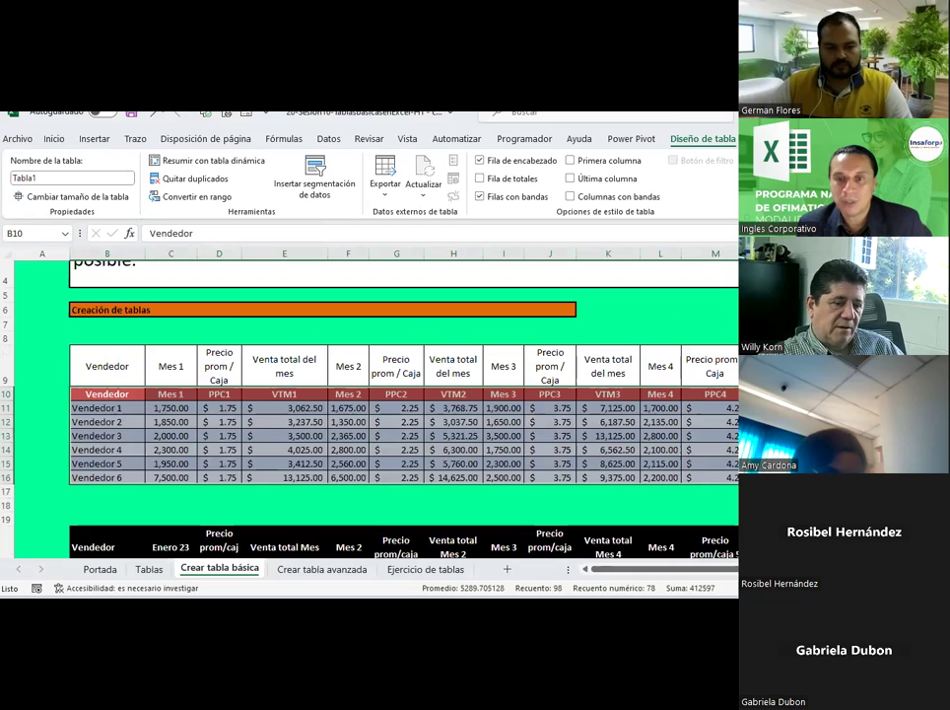
pyautogui.moveTo(737, 251); pyautogui.dragTo(726, 246)
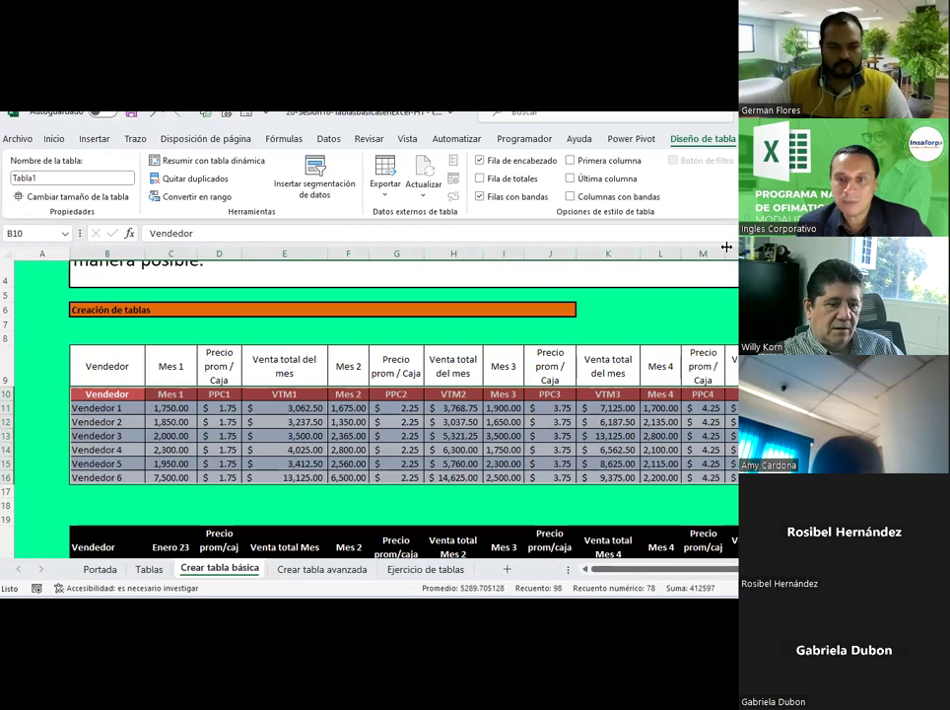
# Step: Narrow the VTM1 column E so its header wraps while values like $13,125.00 still fit
pyautogui.click(733, 435)
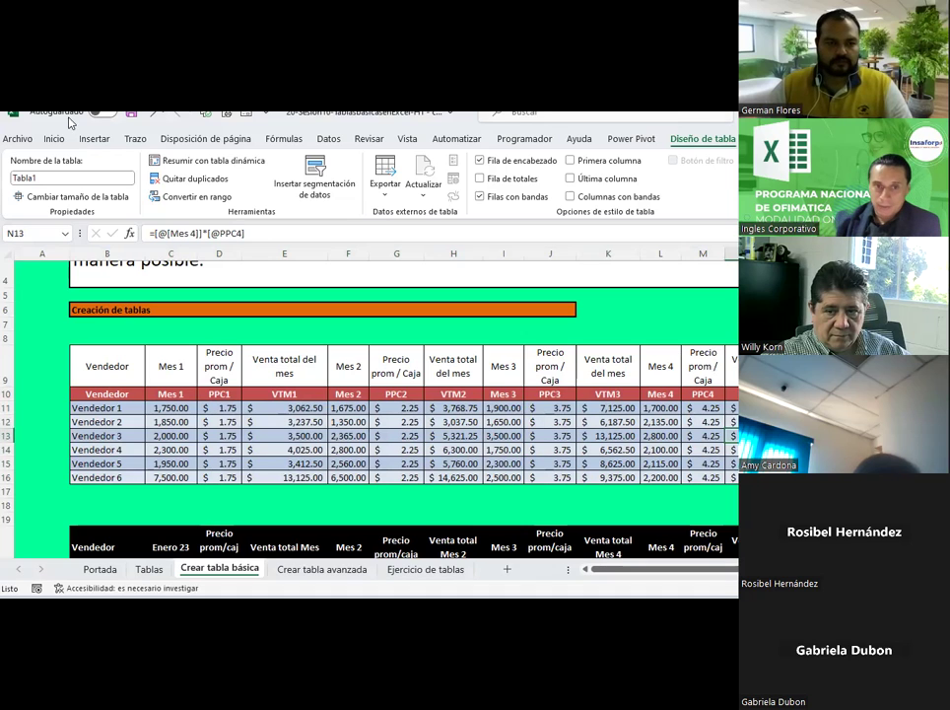
pyautogui.click(8, 490)
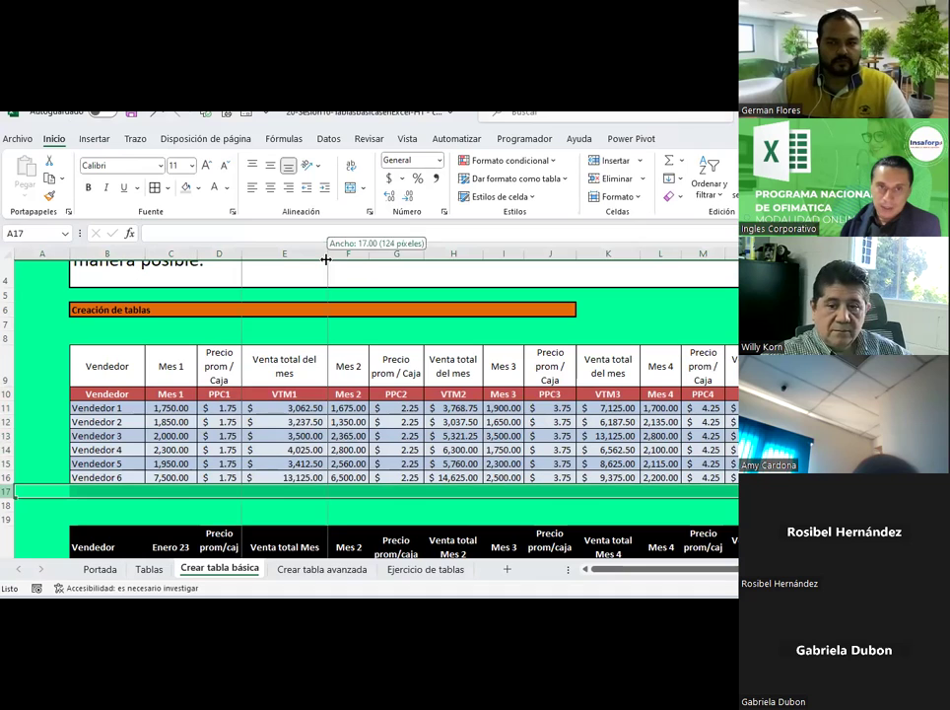
pyautogui.moveTo(327, 259); pyautogui.dragTo(298, 259)
pyautogui.click(271, 410)
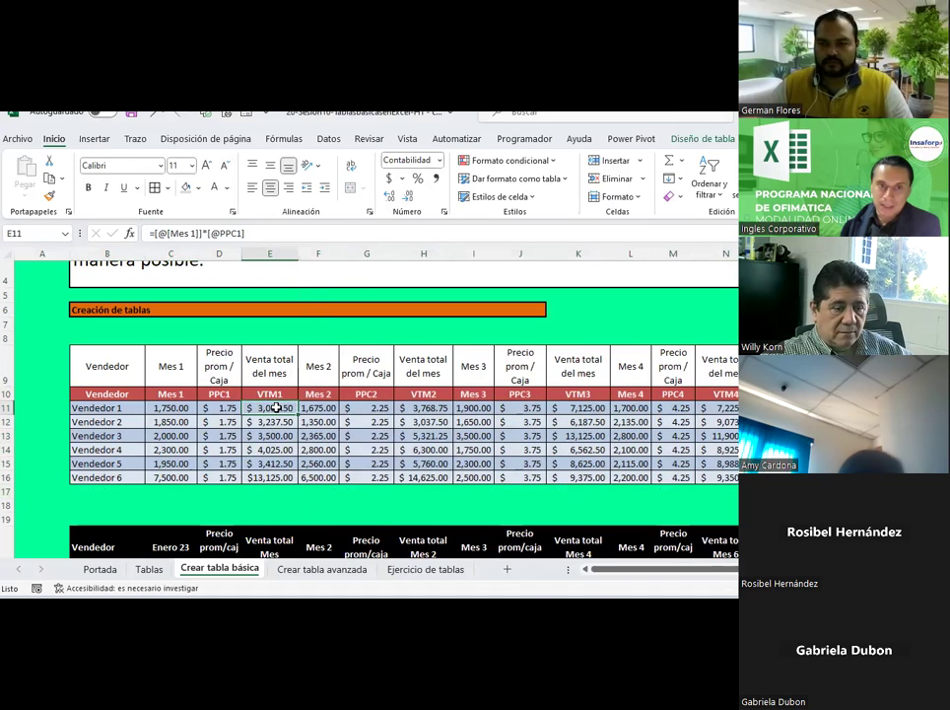
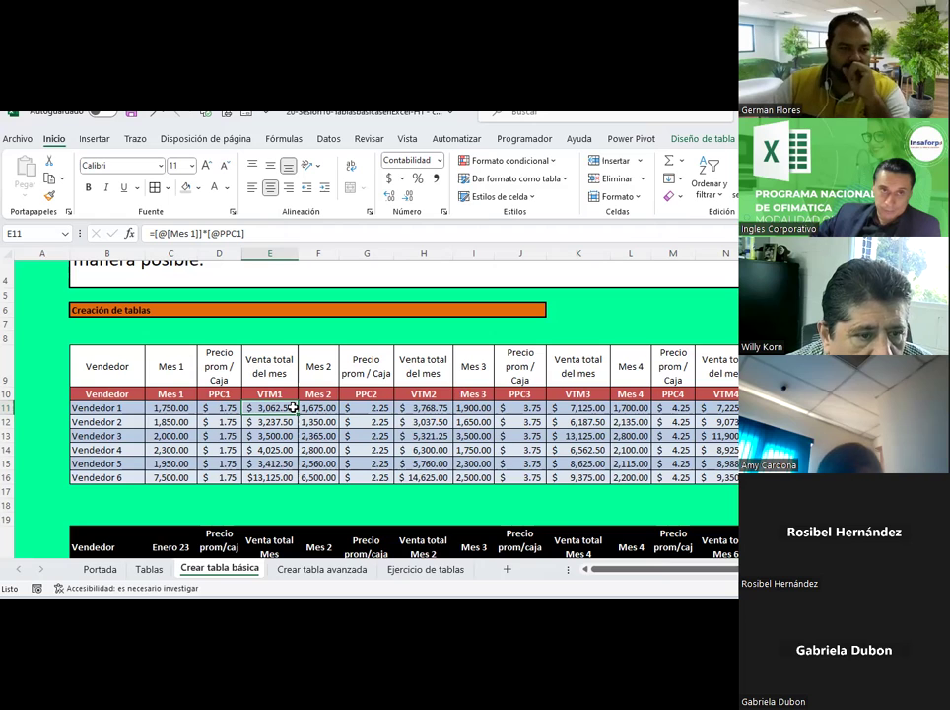
# Step: Switch to the Insertar ribbon and select the Vendedor header cell B10
pyautogui.click(95, 139)
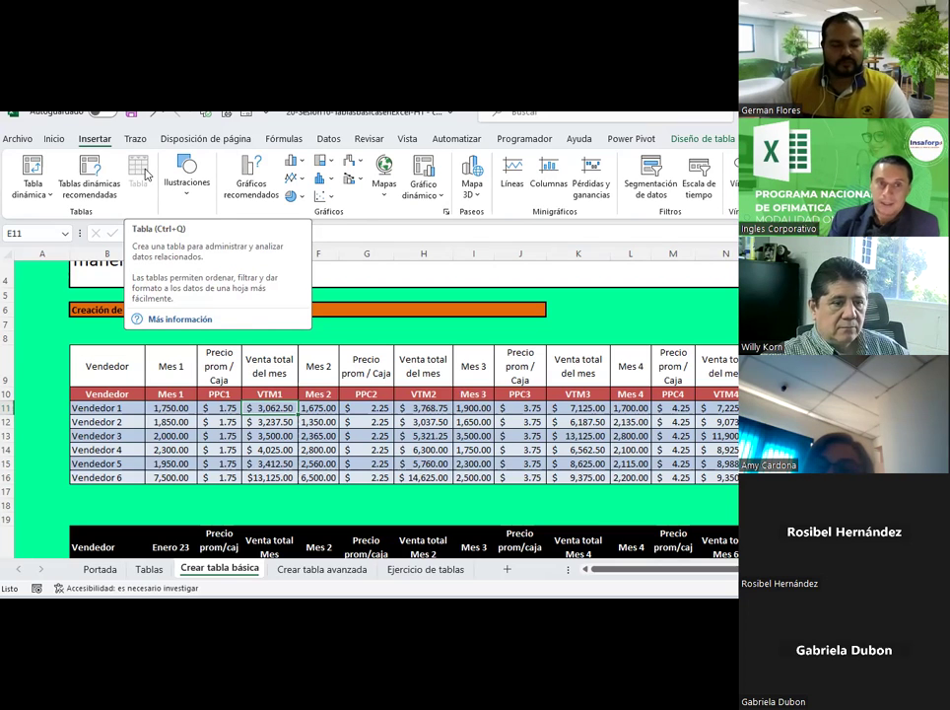
pyautogui.click(136, 395)
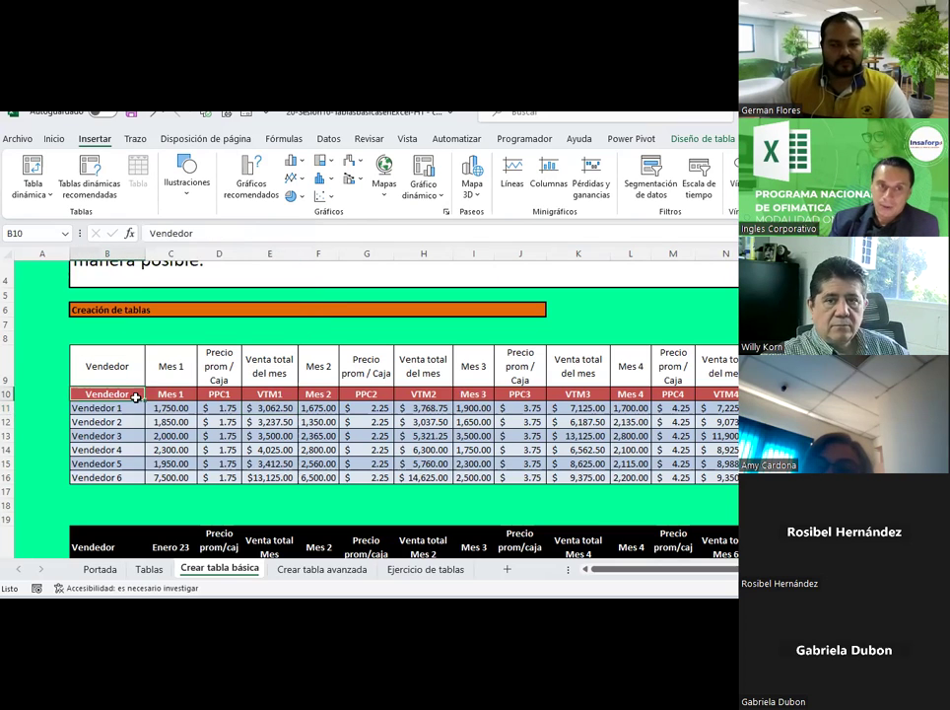
# Step: Show the Diseño de tabla settings for Tabla1
pyautogui.click(703, 138)
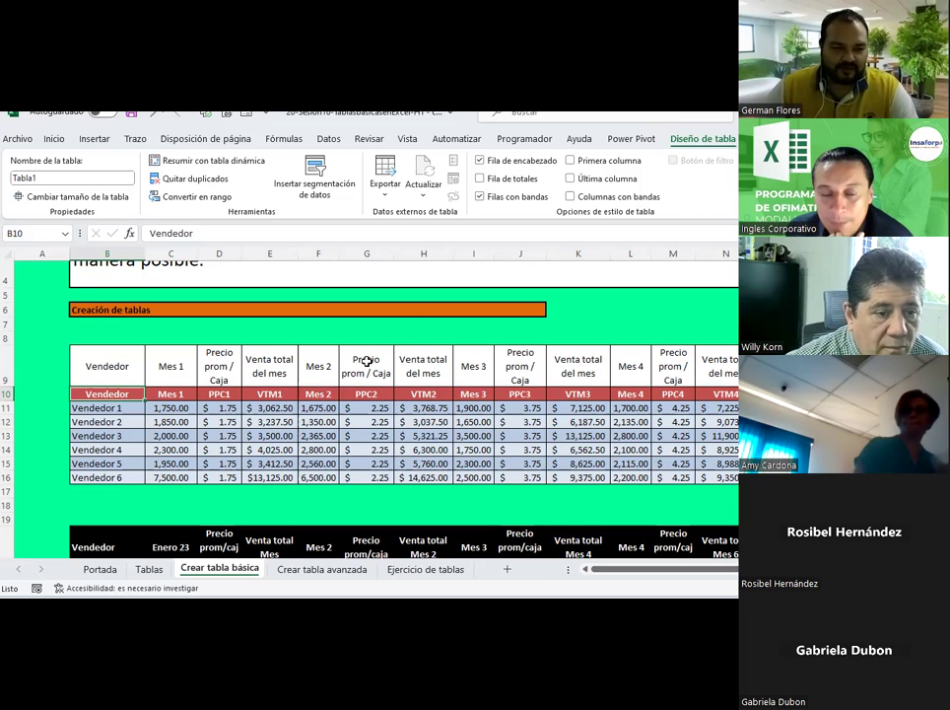
# Step: Select B10:O16 and set its fill colour to Sin relleno from the Inicio tab
pyautogui.scroll(-2, 366, 362)
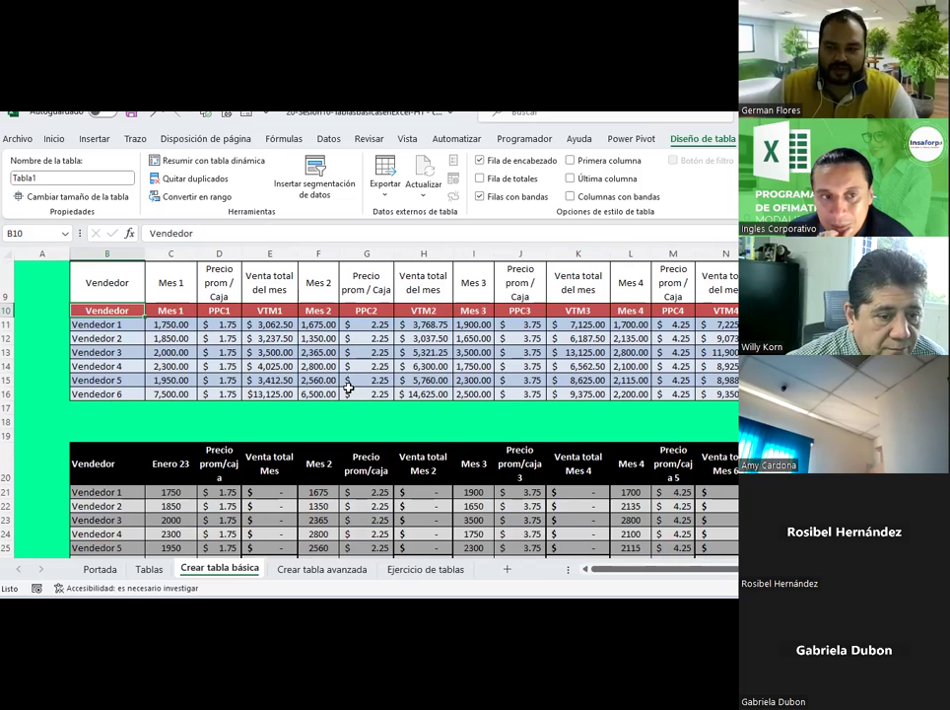
pyautogui.moveTo(127, 308); pyautogui.dragTo(735, 394)
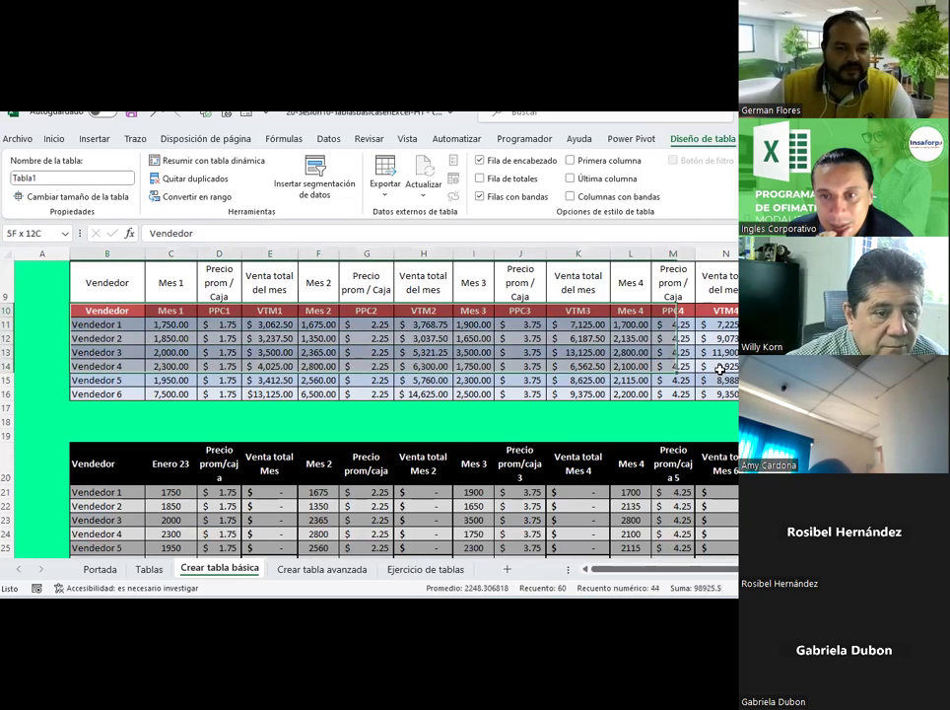
pyautogui.click(53, 138)
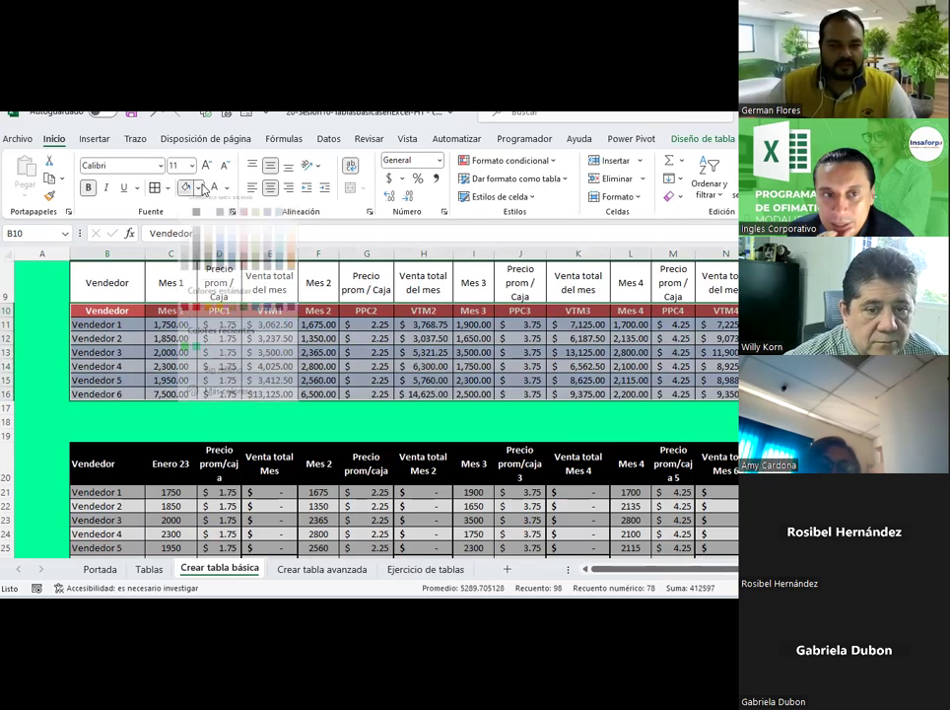
pyautogui.click(198, 188)
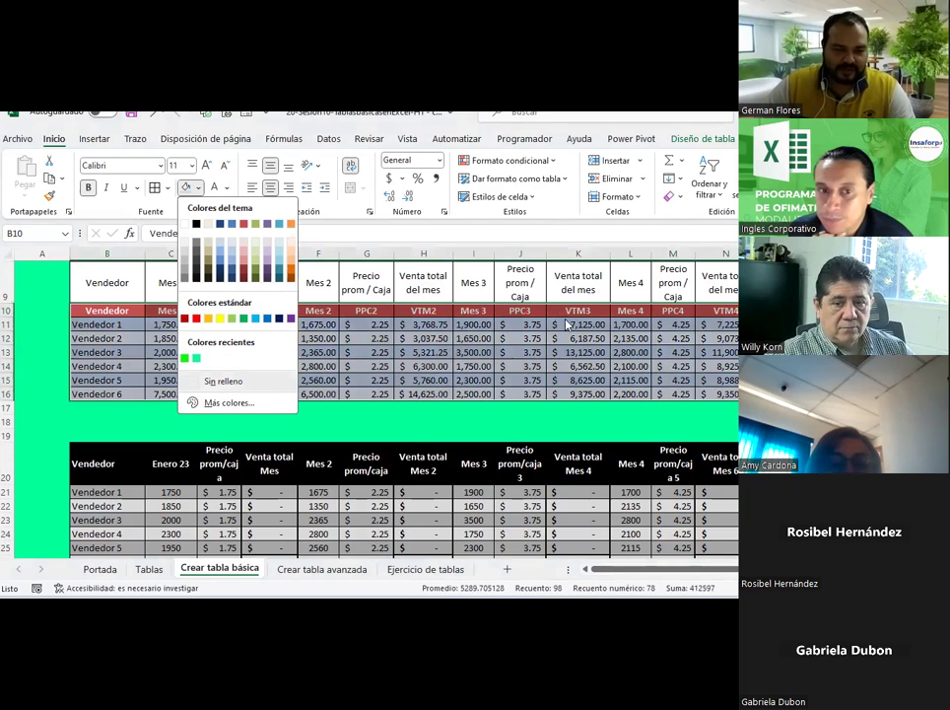
pyautogui.click(243, 392)
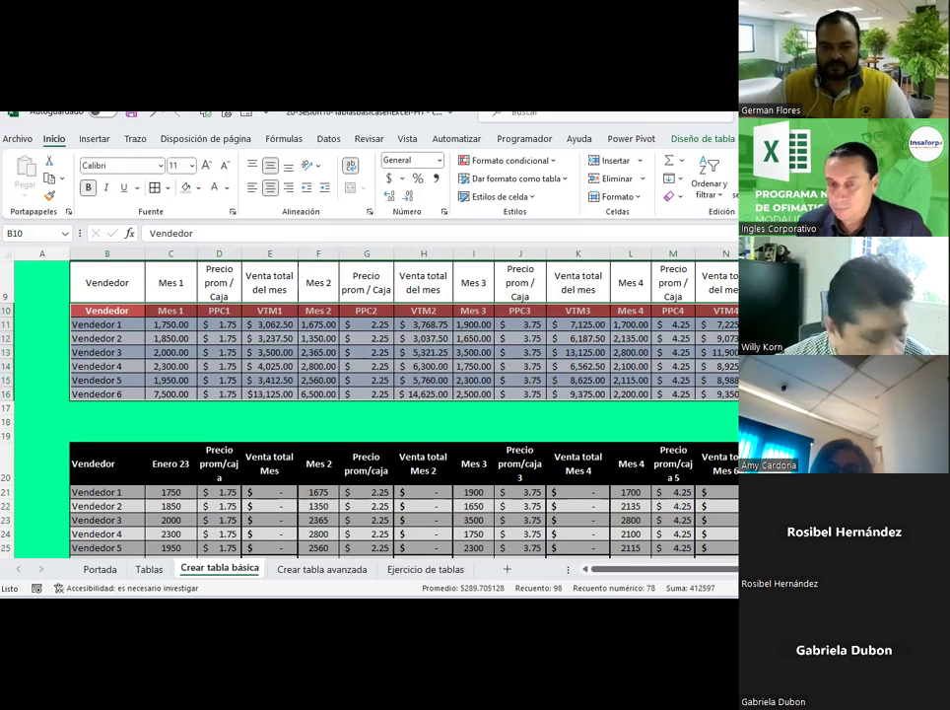
# Step: Select cell B10 and return to the Insertar ribbon
pyautogui.click(116, 309)
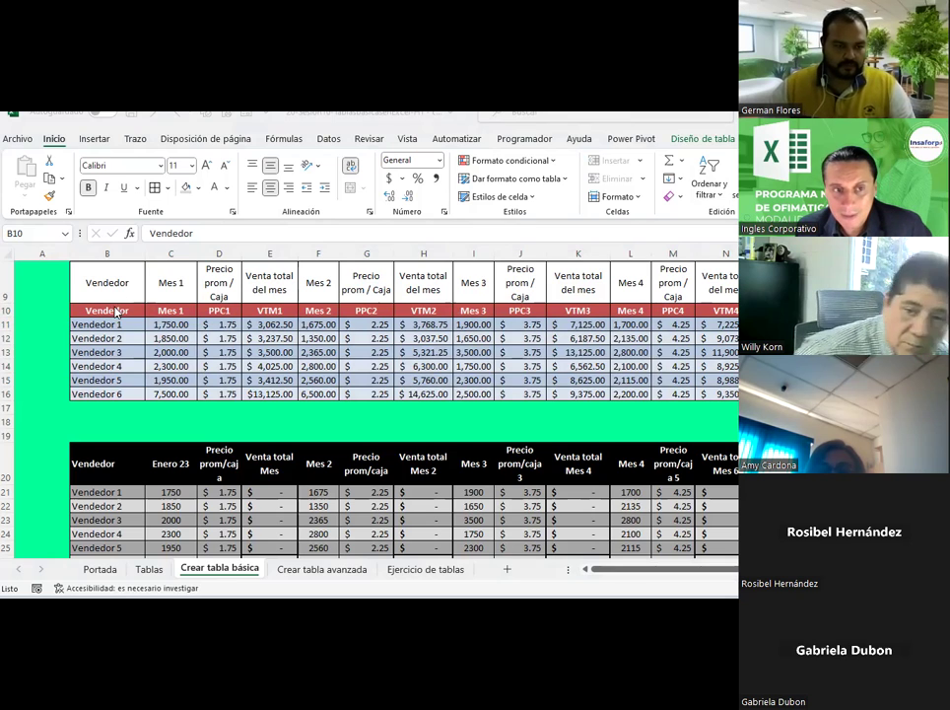
pyautogui.click(95, 138)
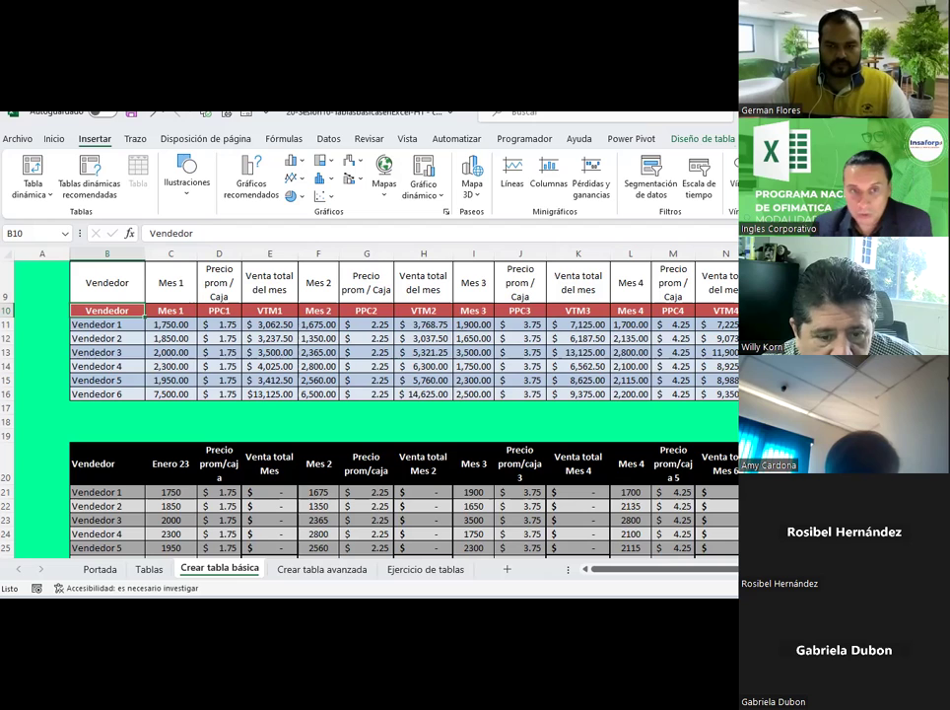
# Step: Inspect the VTM1 and column O total formulas, including O15's structured reference
pyautogui.moveTo(271, 324); pyautogui.dragTo(269, 393)
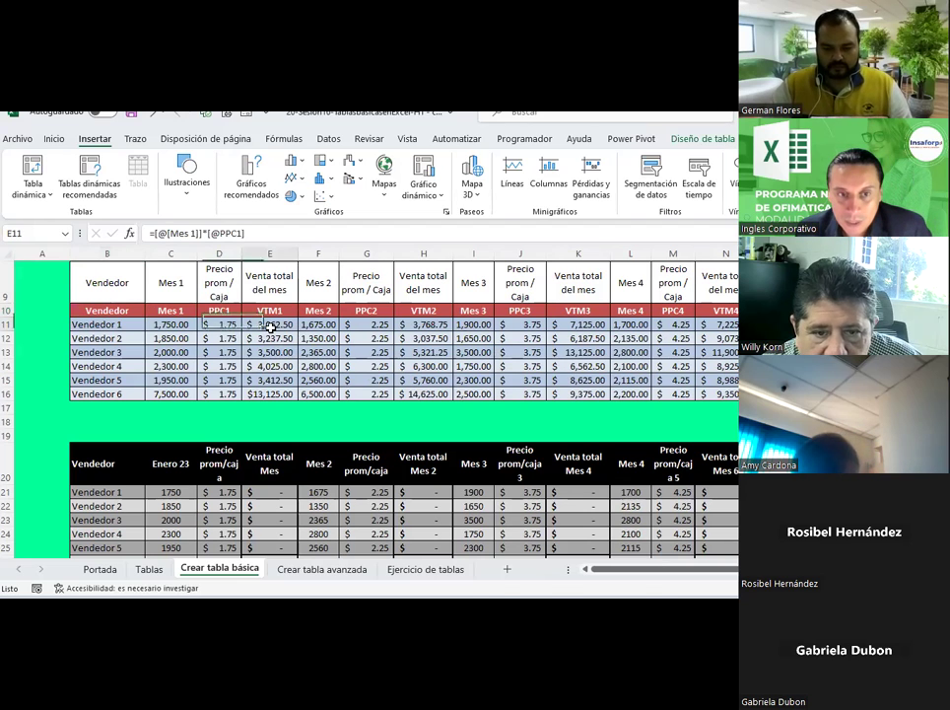
pyautogui.moveTo(775, 324); pyautogui.dragTo(774, 394)
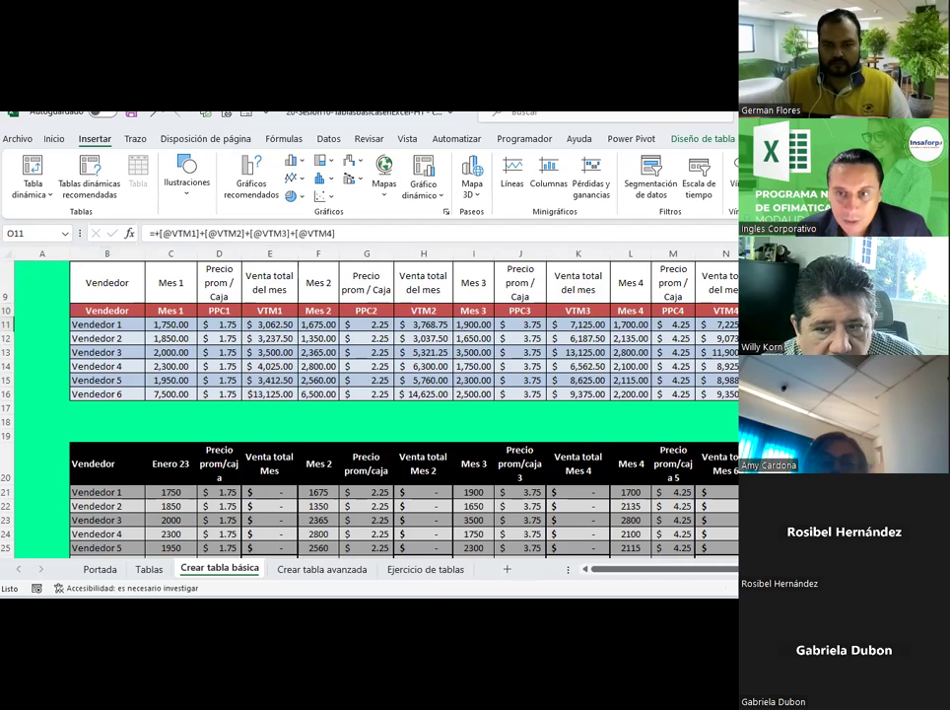
pyautogui.scroll(-1, 118, 365)
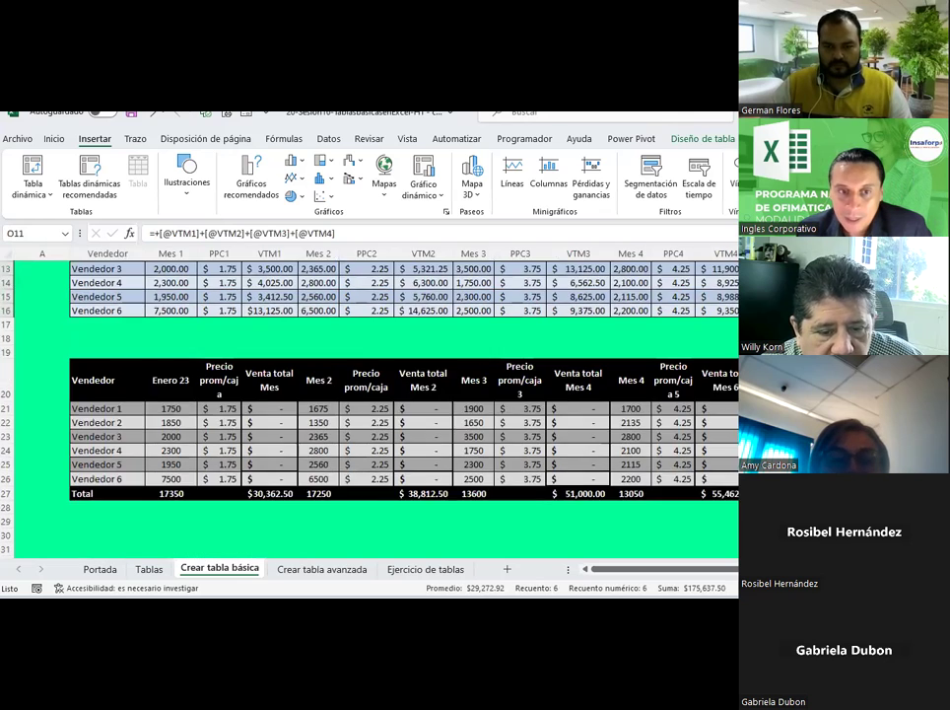
pyautogui.scroll(1, 118, 365)
pyautogui.click(113, 366)
pyautogui.moveTo(113, 365); pyautogui.dragTo(775, 366)
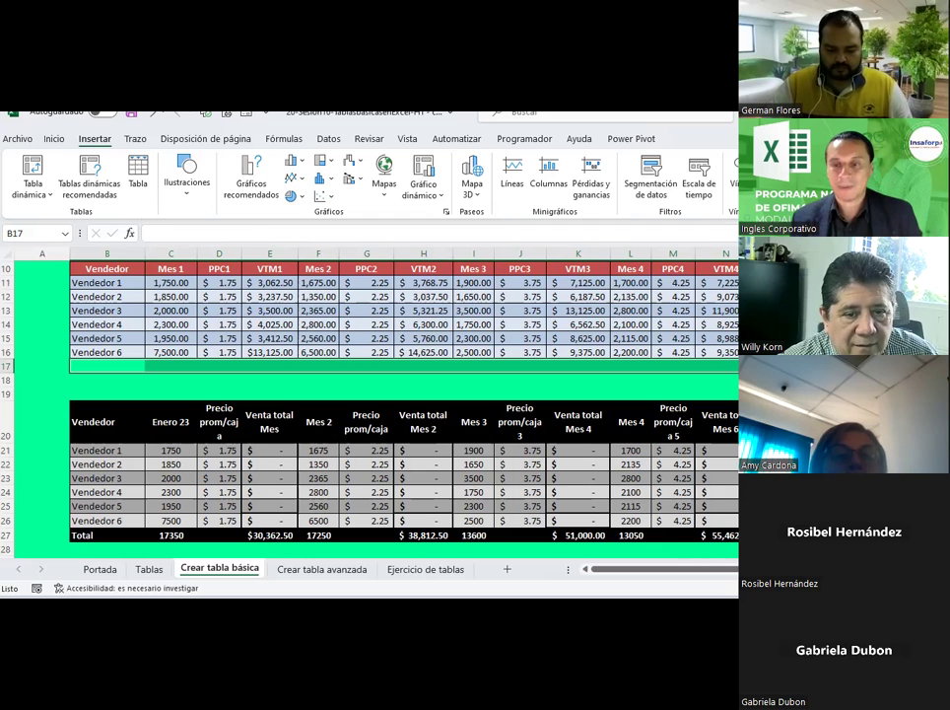
pyautogui.click(789, 338)
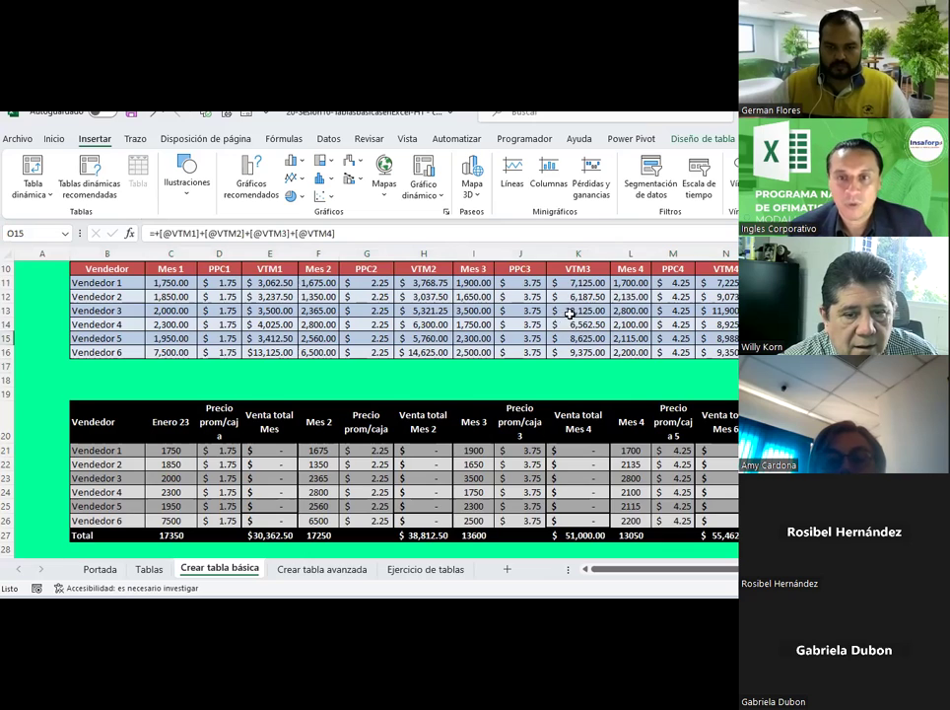
pyautogui.scroll(2, 570, 313)
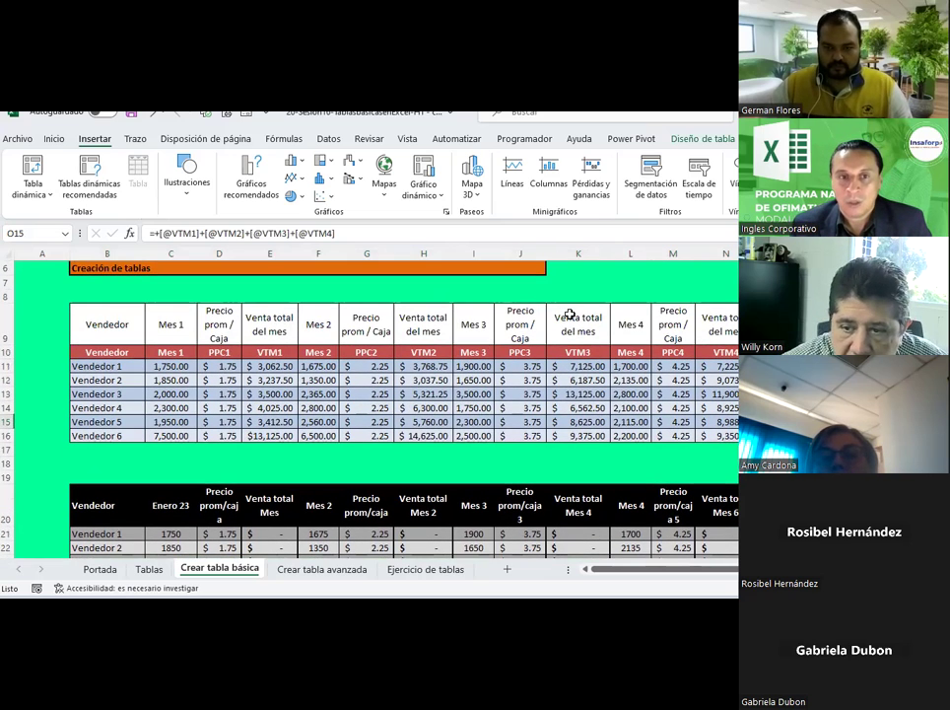
# Step: Select the row 9 header labels B9:O9 and return to the Inicio tab
pyautogui.moveTo(106, 324); pyautogui.dragTo(749, 324)
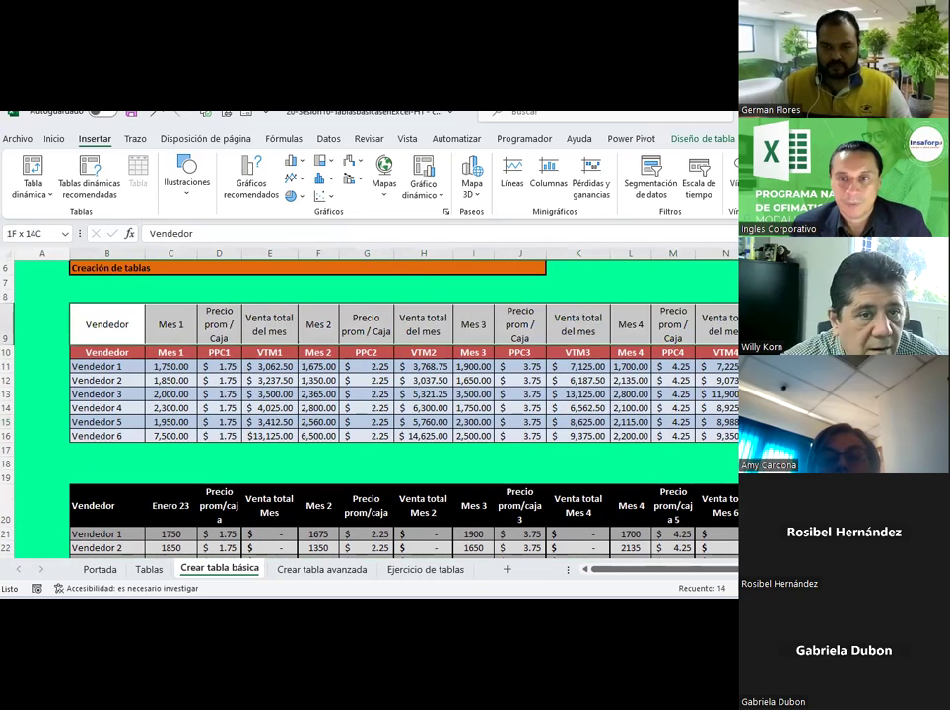
pyautogui.click(54, 138)
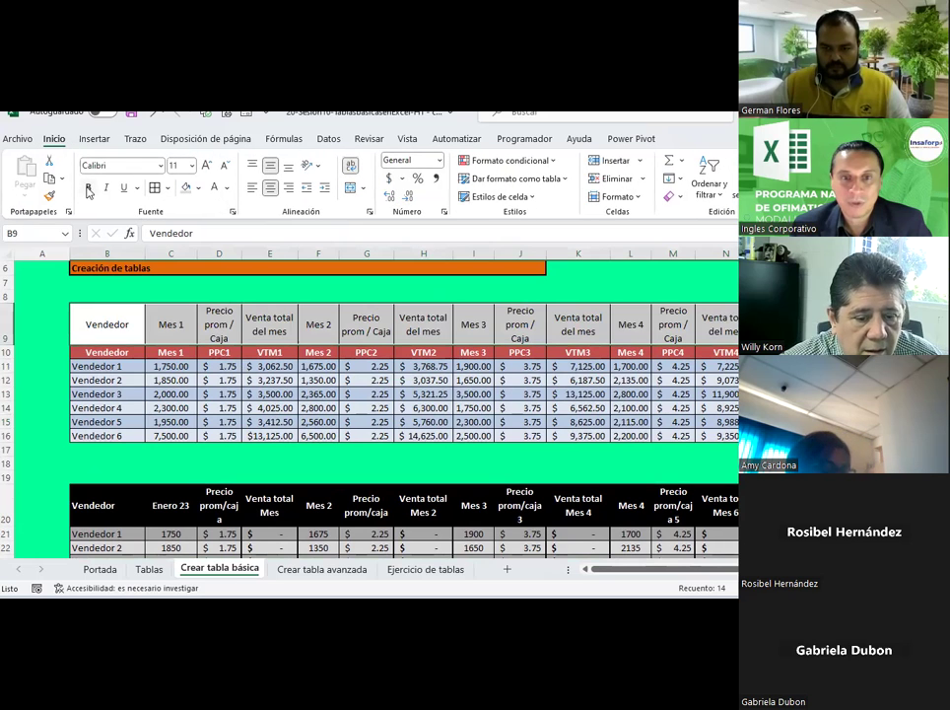
pyautogui.click(356, 378)
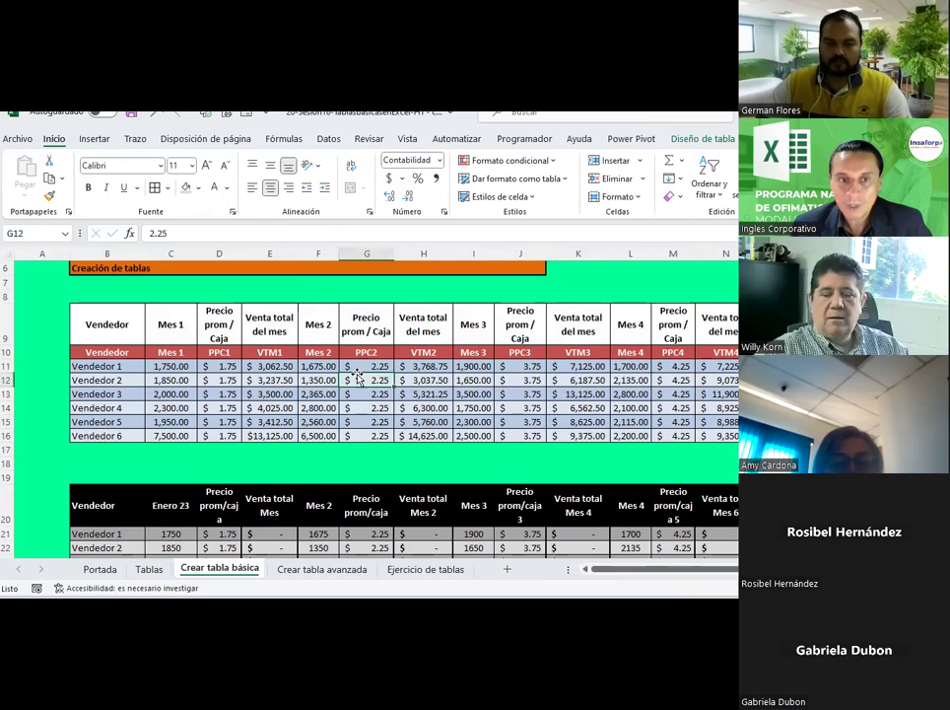
pyautogui.scroll(-1, 356, 377)
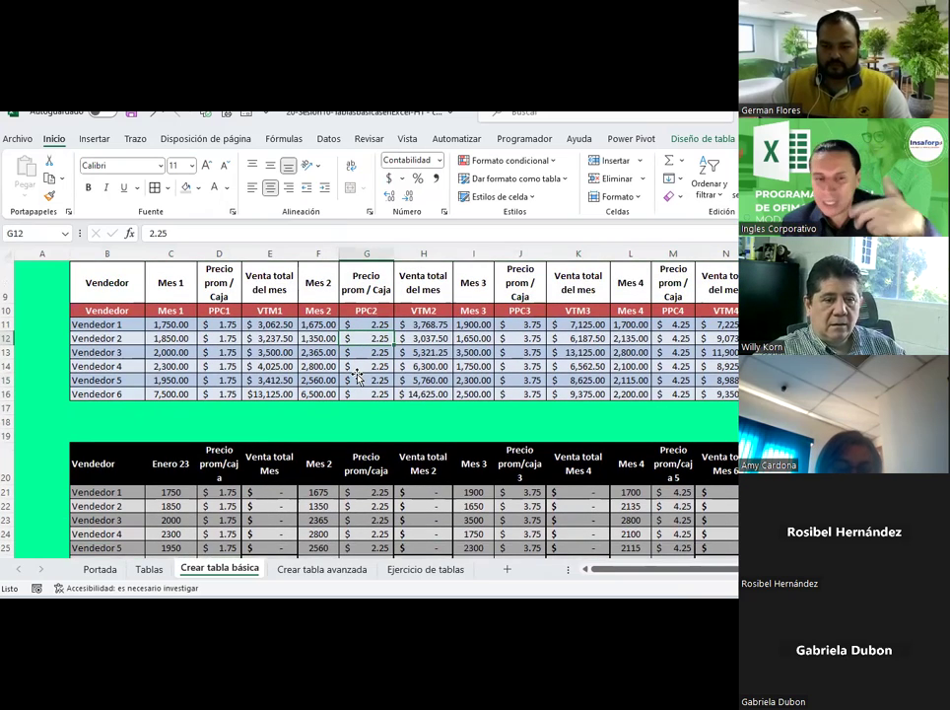
pyautogui.scroll(1, 357, 377)
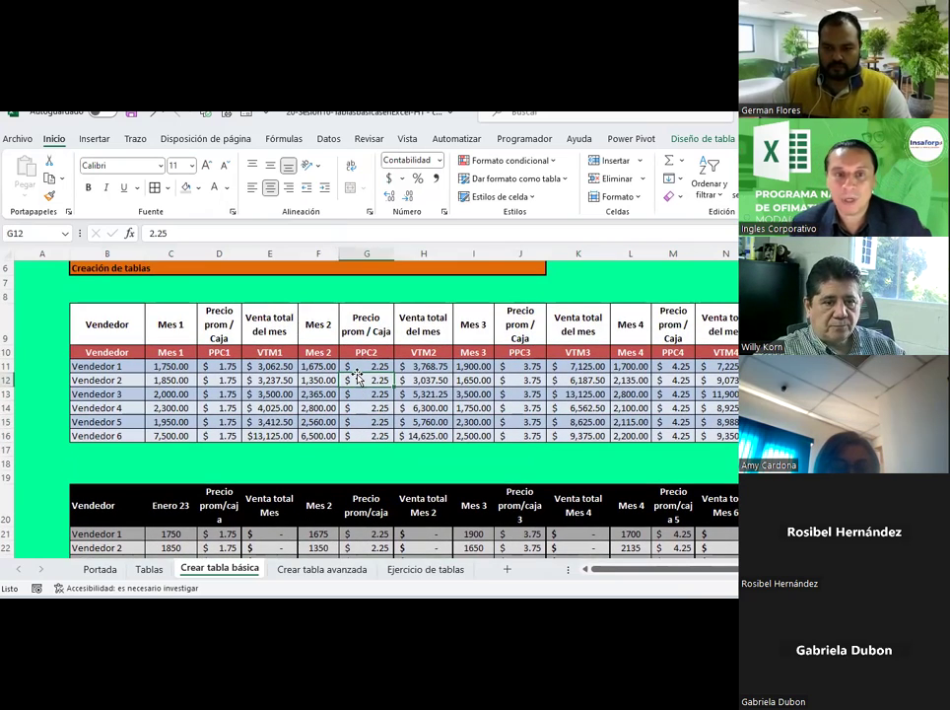
pyautogui.scroll(-1, 357, 377)
pyautogui.scroll(1, 357, 378)
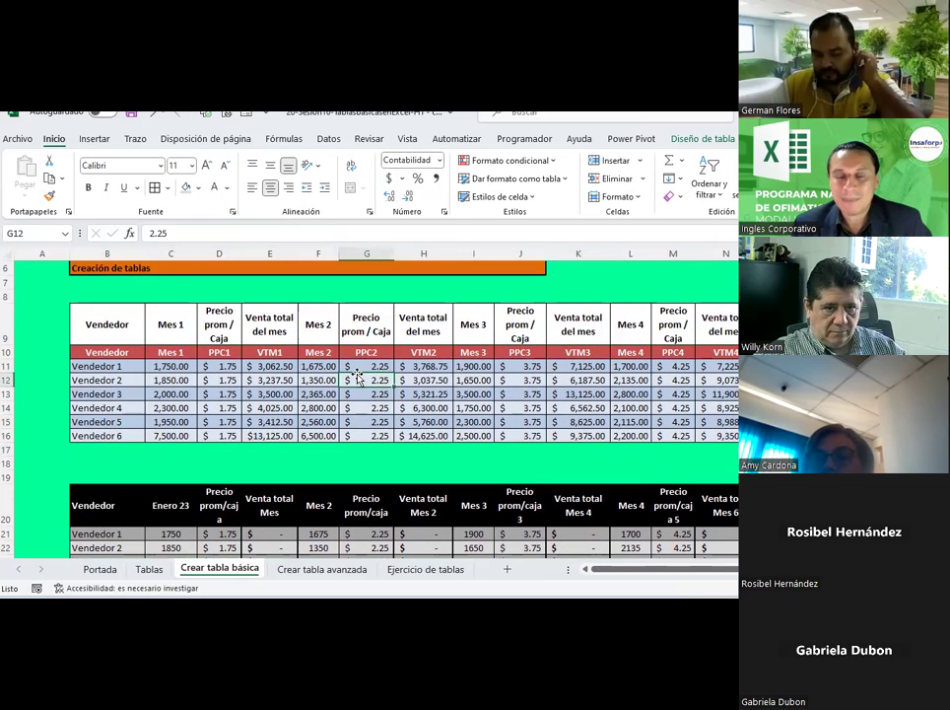
pyautogui.scroll(-1, 357, 378)
pyautogui.scroll(1, 357, 378)
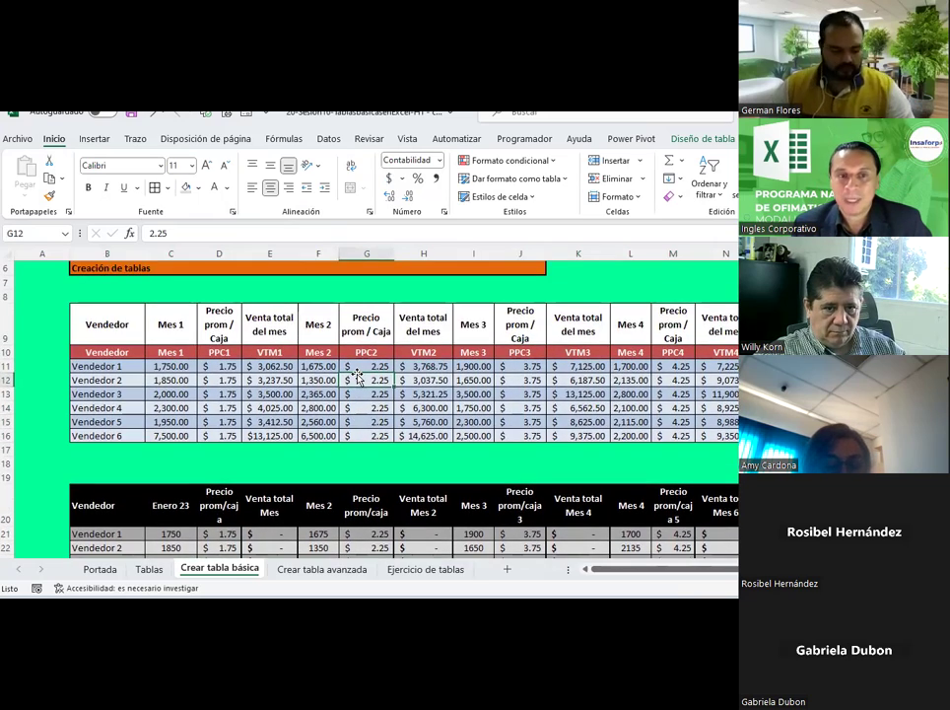
pyautogui.scroll(-1, 329, 406)
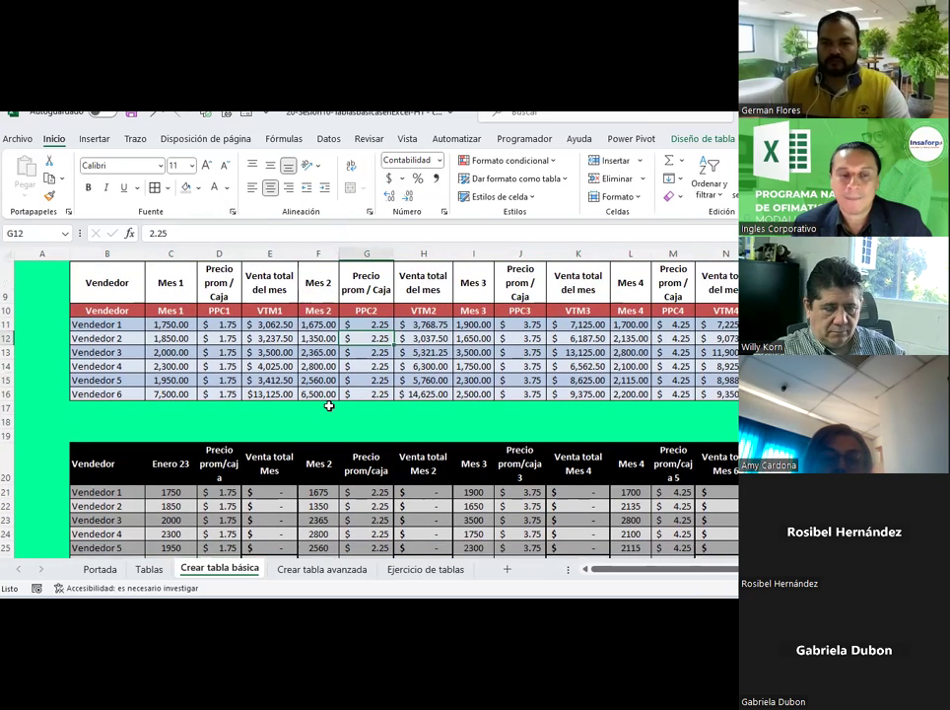
pyautogui.scroll(1, 329, 406)
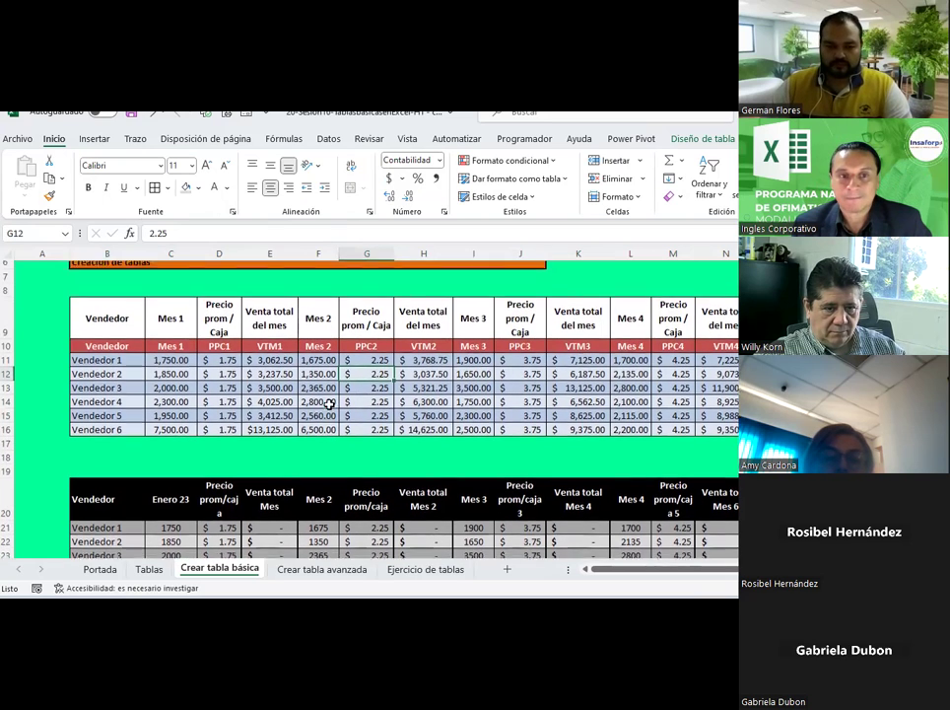
pyautogui.click(71, 352)
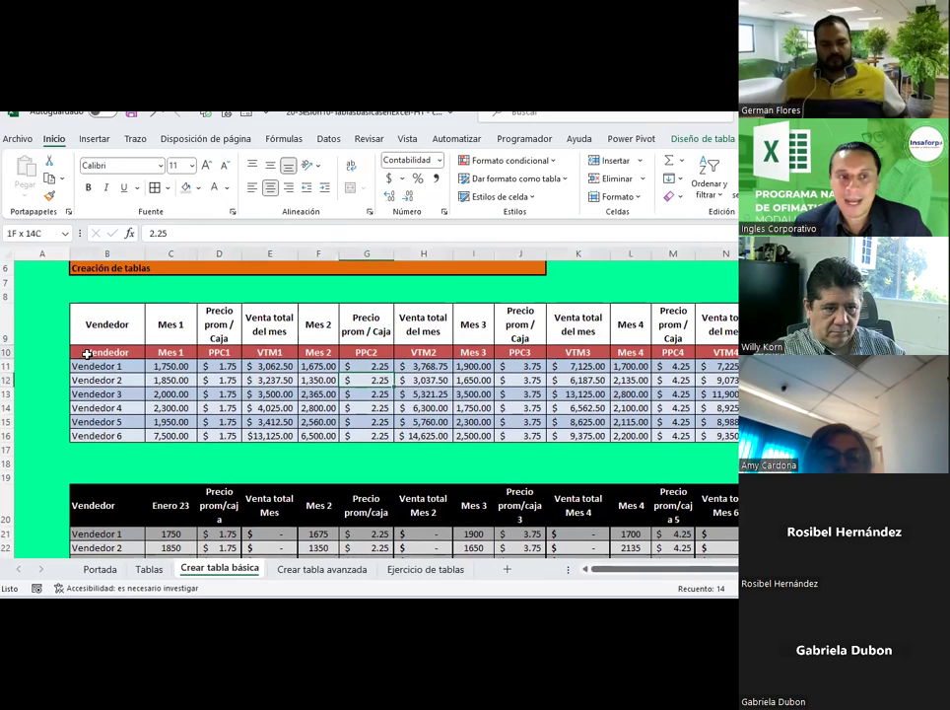
pyautogui.moveTo(128, 349); pyautogui.dragTo(734, 352)
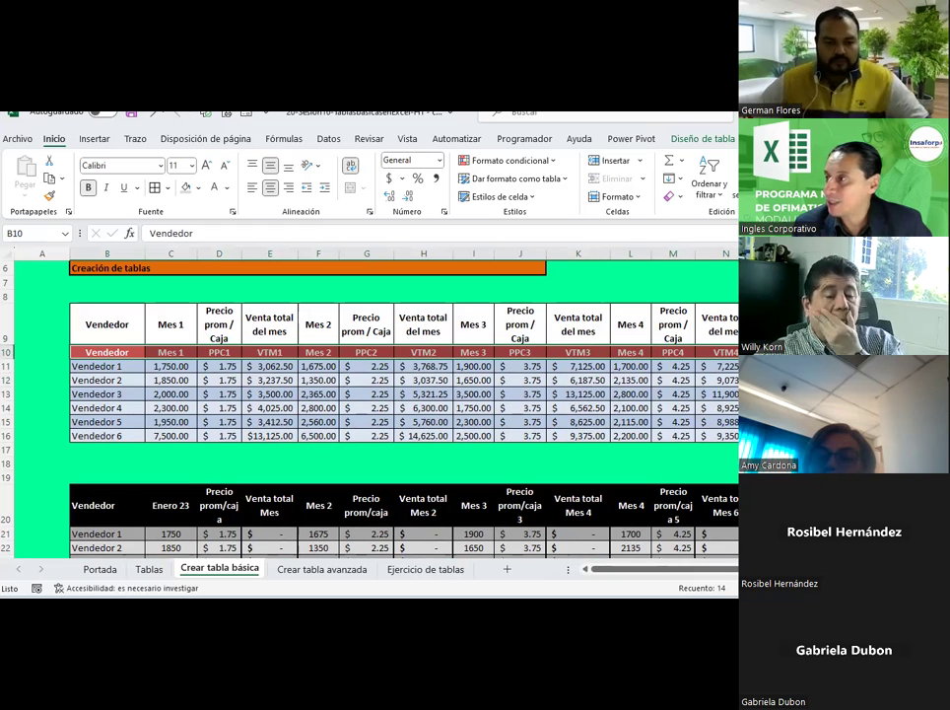
pyautogui.click(264, 370)
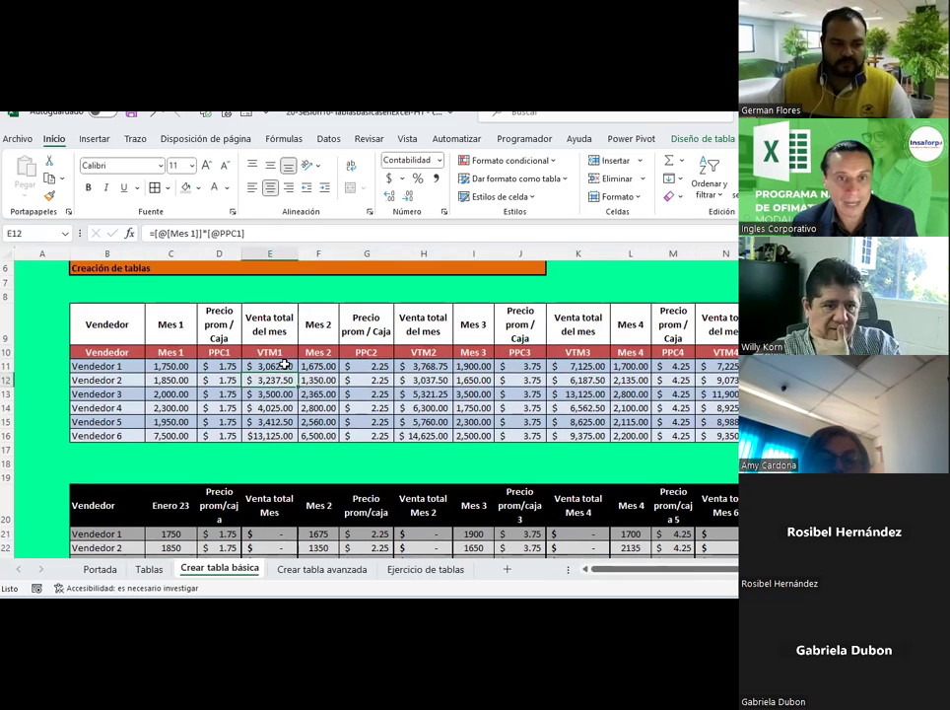
pyautogui.click(307, 365)
pyautogui.click(261, 364)
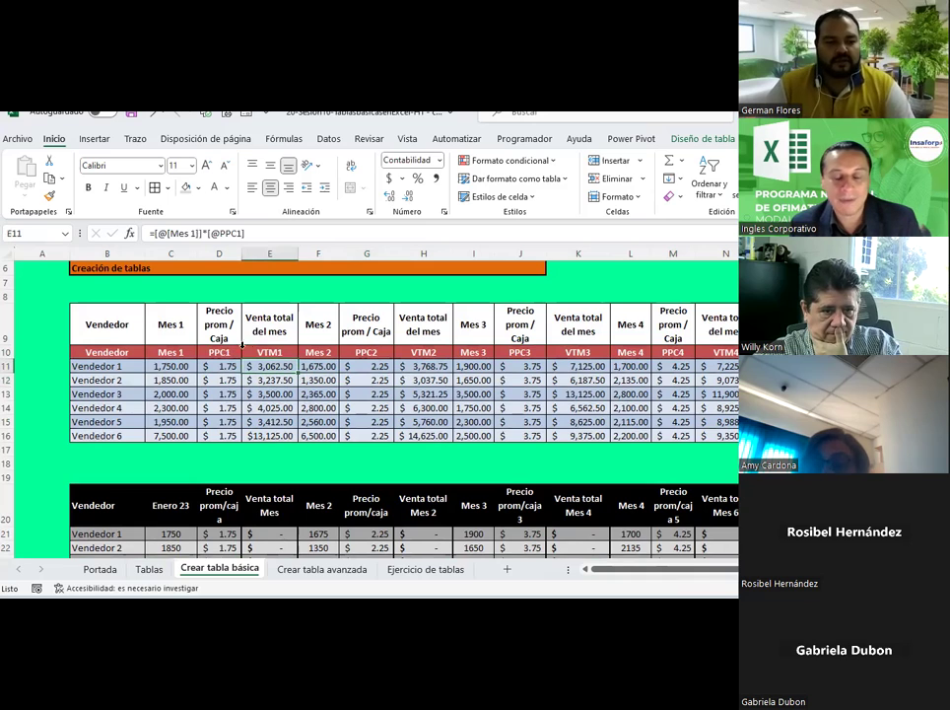
# Step: Hide row 10 and select the header row from Vendedor in B9 across
pyautogui.rightClick(7, 351)
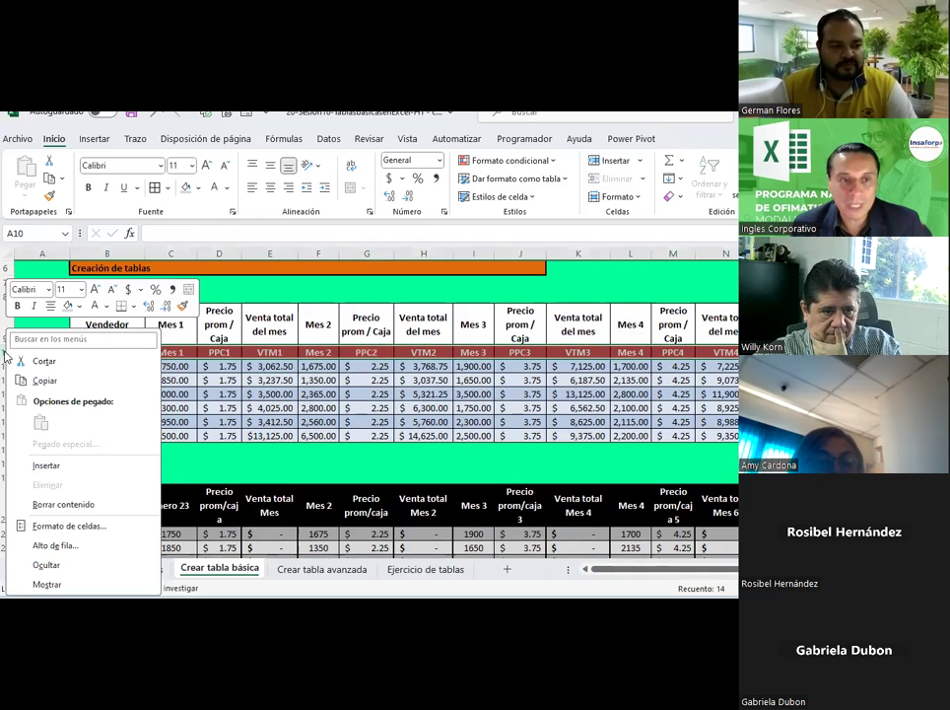
pyautogui.click(45, 563)
pyautogui.click(107, 325)
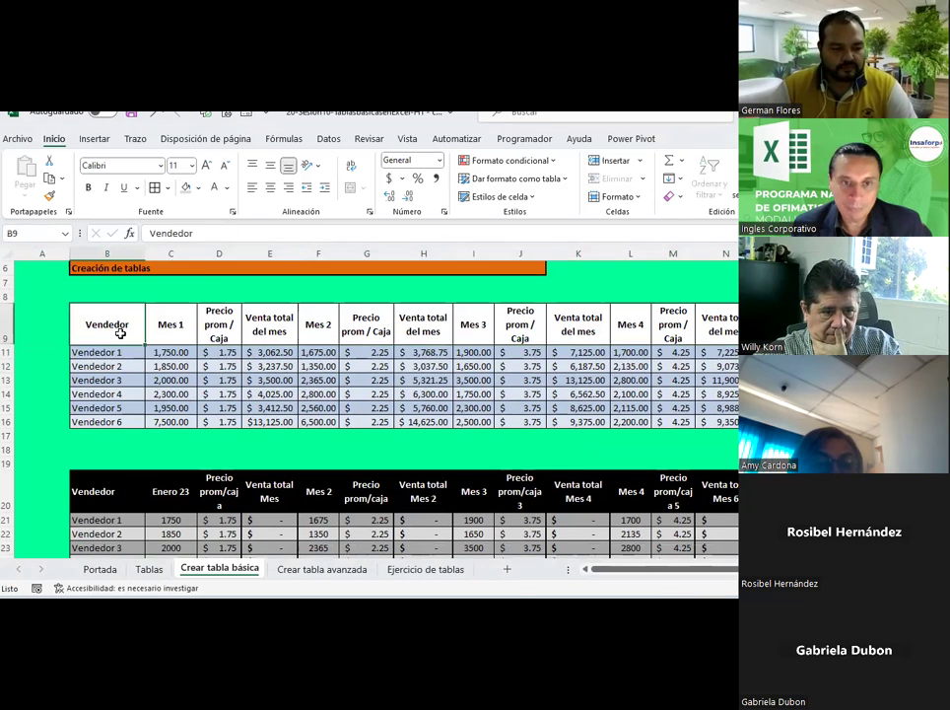
pyautogui.hotkey('ctrl', 'shift', 'Right')
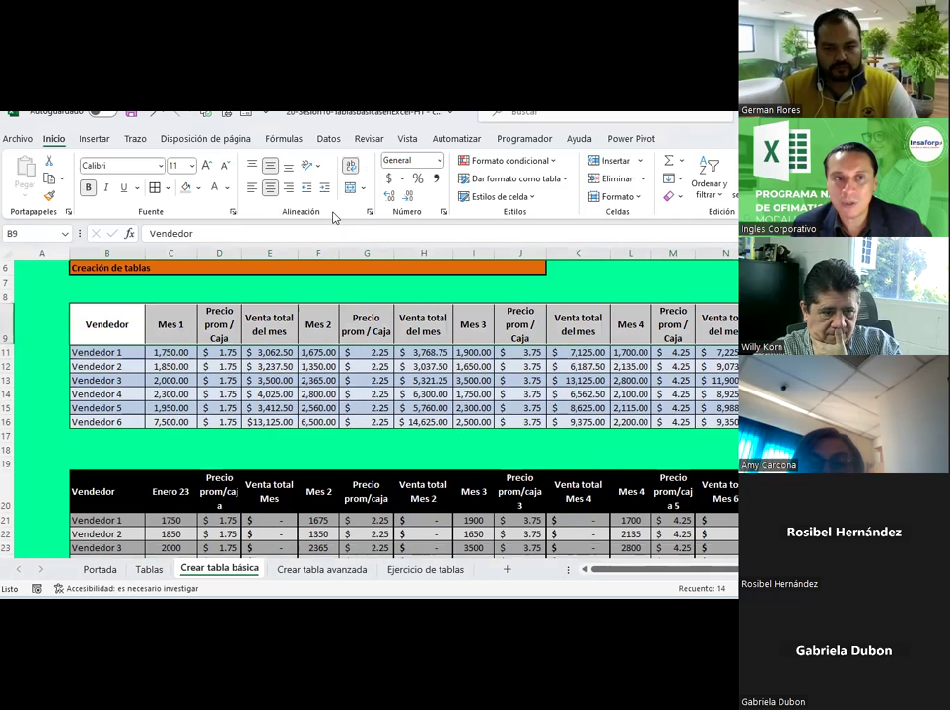
# Step: Fill the row 9 headers dark red and check cells E9 through I9
pyautogui.click(198, 187)
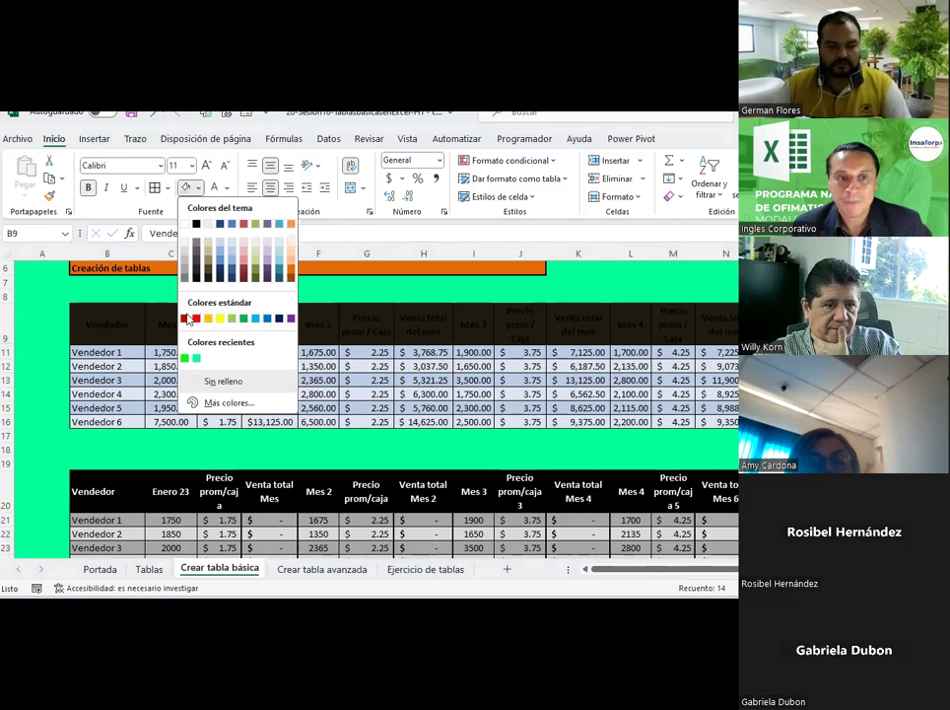
pyautogui.click(185, 320)
pyautogui.click(319, 379)
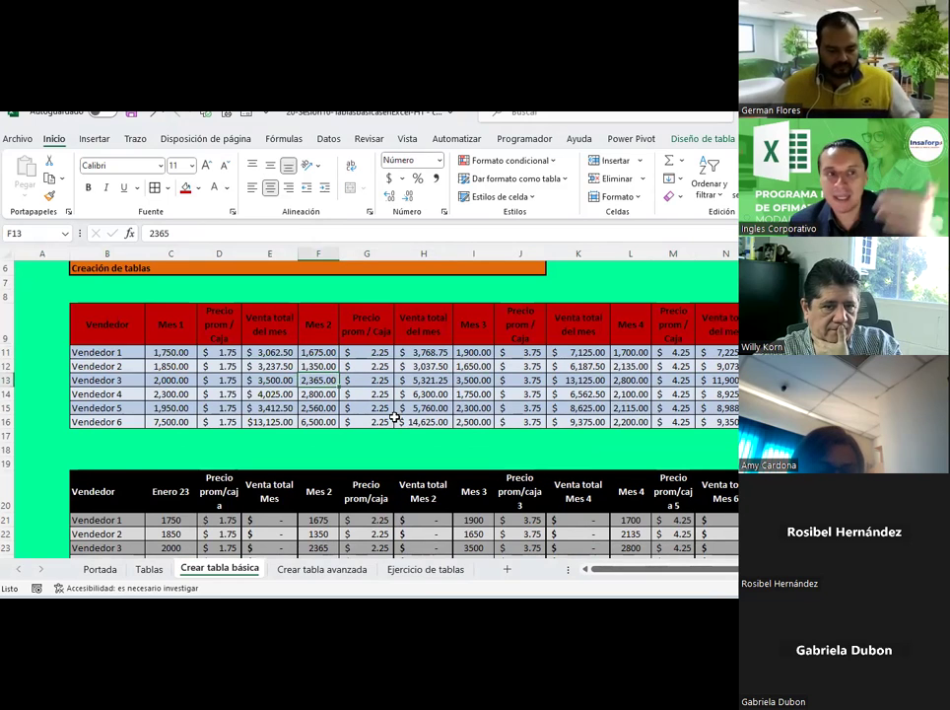
pyautogui.click(258, 322)
pyautogui.click(320, 328)
pyautogui.click(424, 328)
pyautogui.click(477, 326)
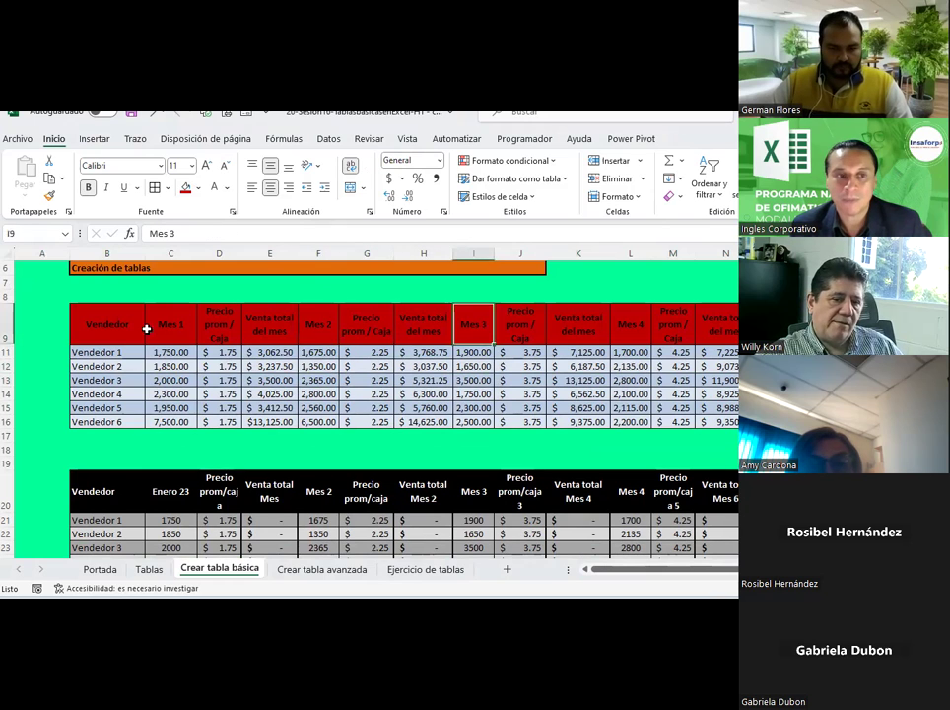
# Step: Unhide row 10 by selecting rows 9–11 and choosing Mostrar
pyautogui.moveTo(8, 338); pyautogui.dragTo(8, 351)
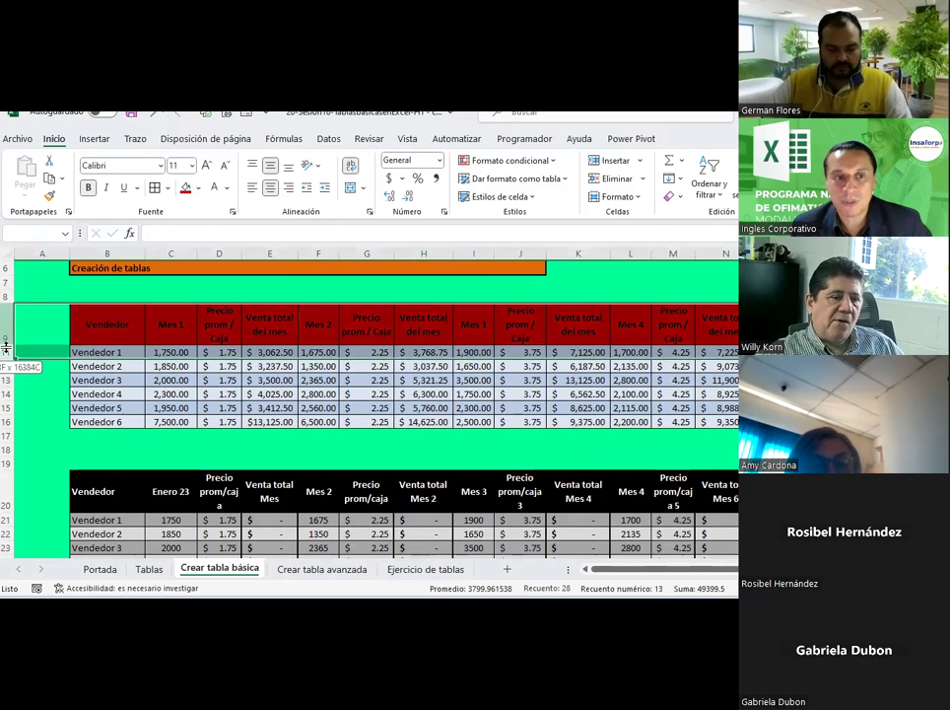
pyautogui.rightClick(7, 352)
pyautogui.click(134, 584)
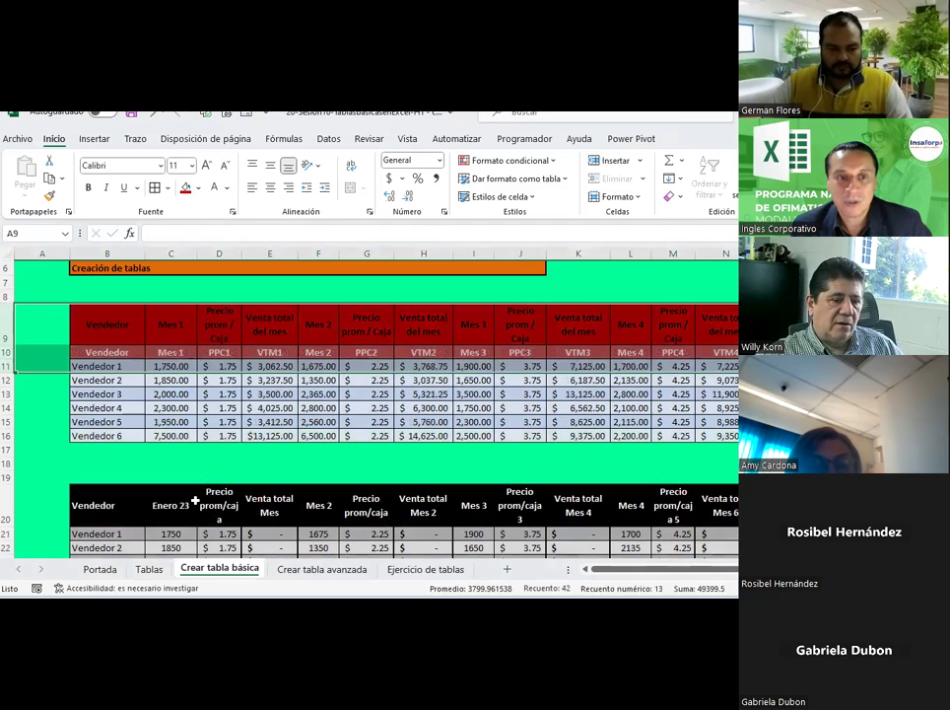
pyautogui.click(170, 450)
# Step: Hide header row 9, then unhide it by selecting rows 8–10 and choosing Mostrar
pyautogui.rightClick(9, 324)
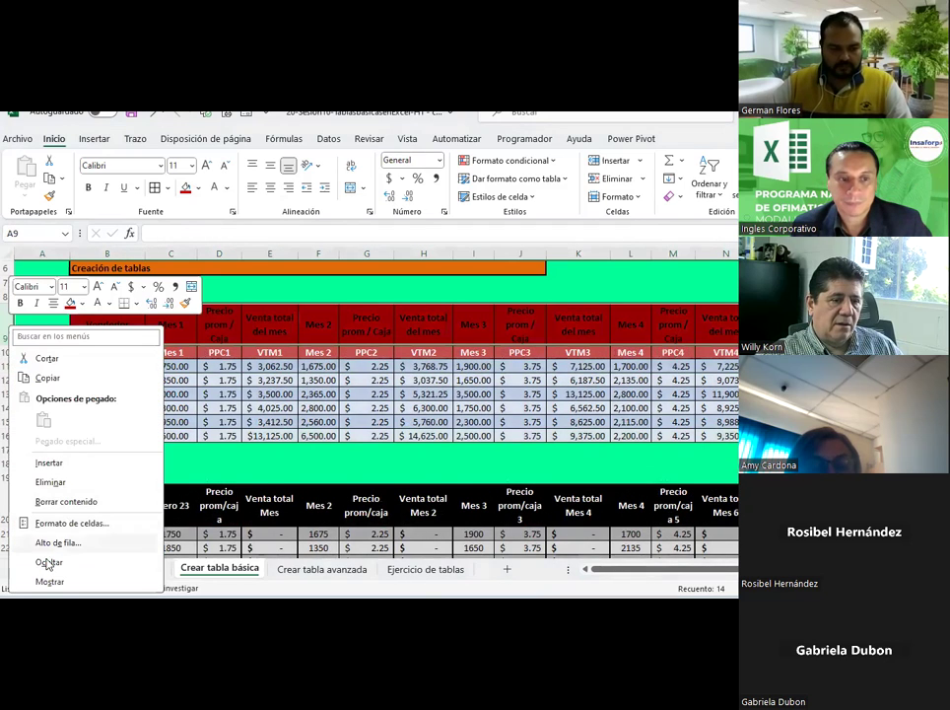
pyautogui.click(44, 558)
pyautogui.click(252, 366)
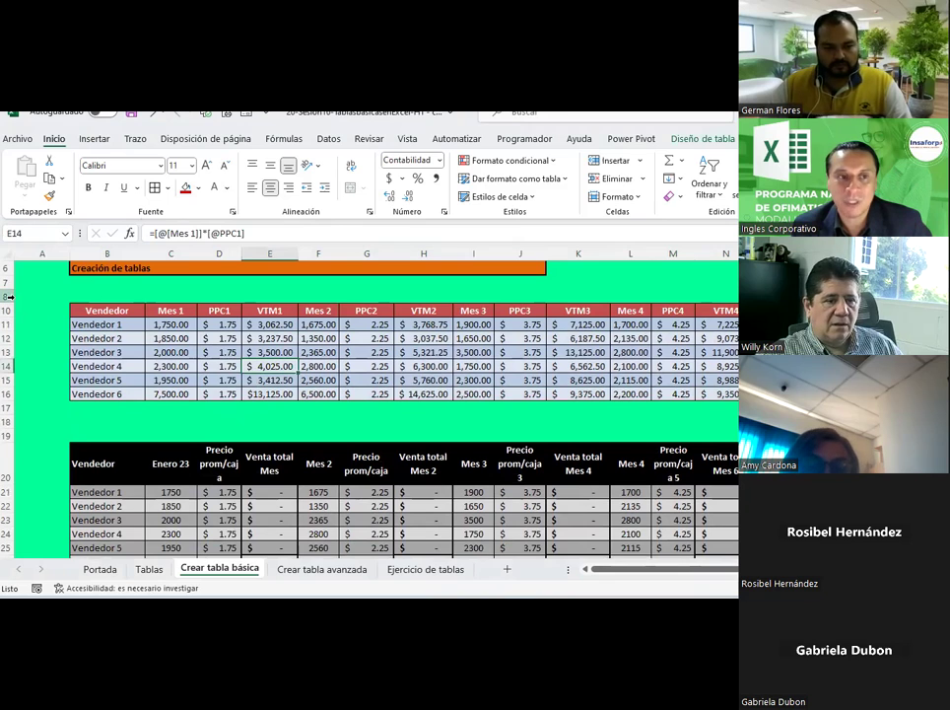
pyautogui.moveTo(9, 296); pyautogui.dragTo(9, 310)
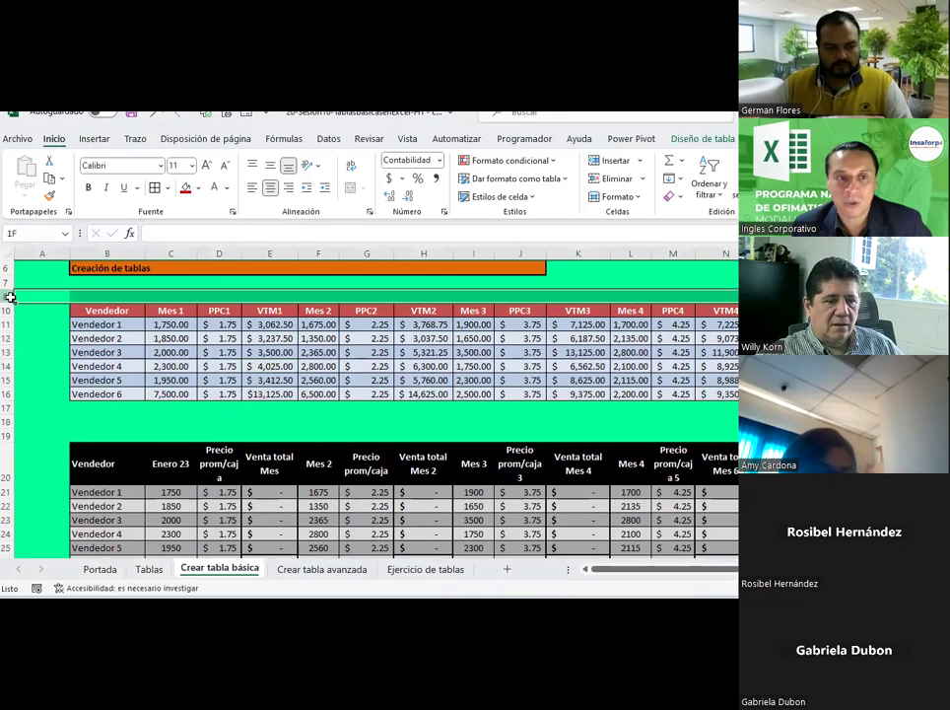
pyautogui.rightClick(268, 296)
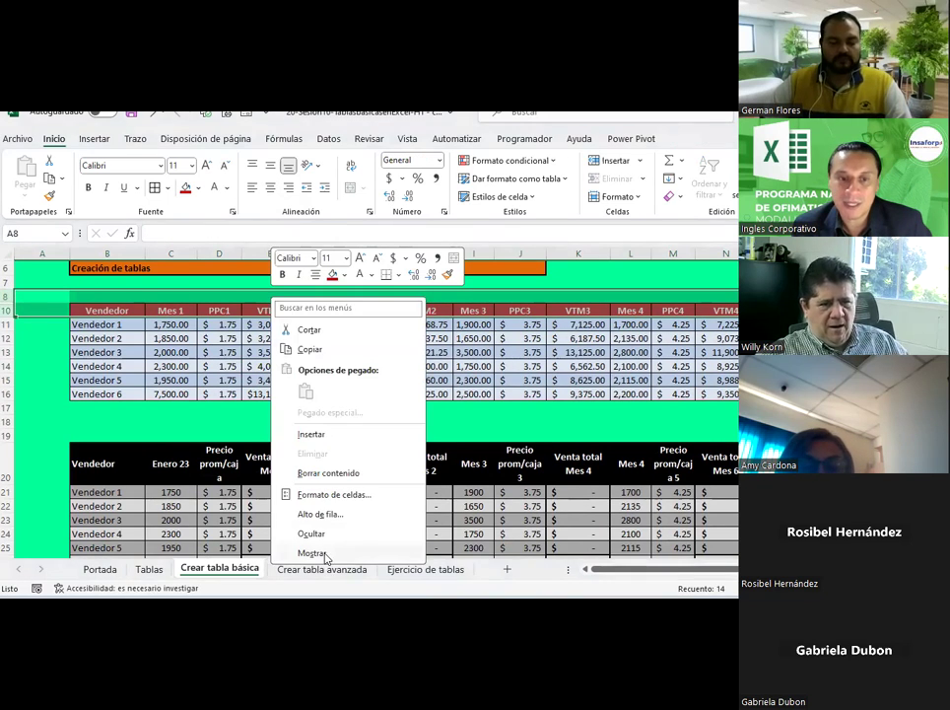
pyautogui.click(321, 554)
pyautogui.click(302, 409)
pyautogui.scroll(-1, 328, 378)
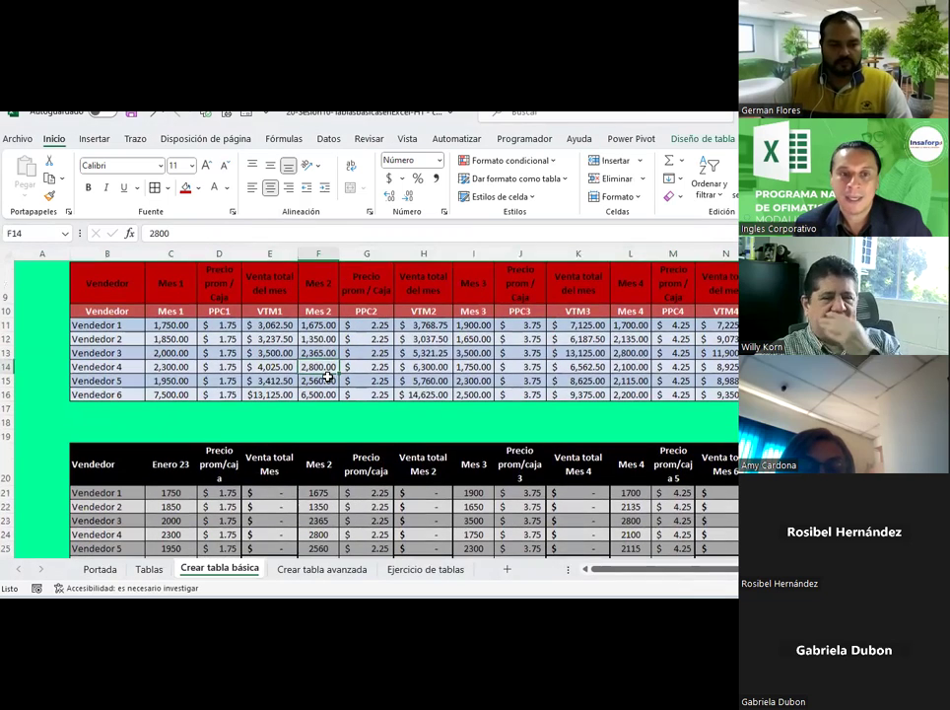
pyautogui.click(385, 337)
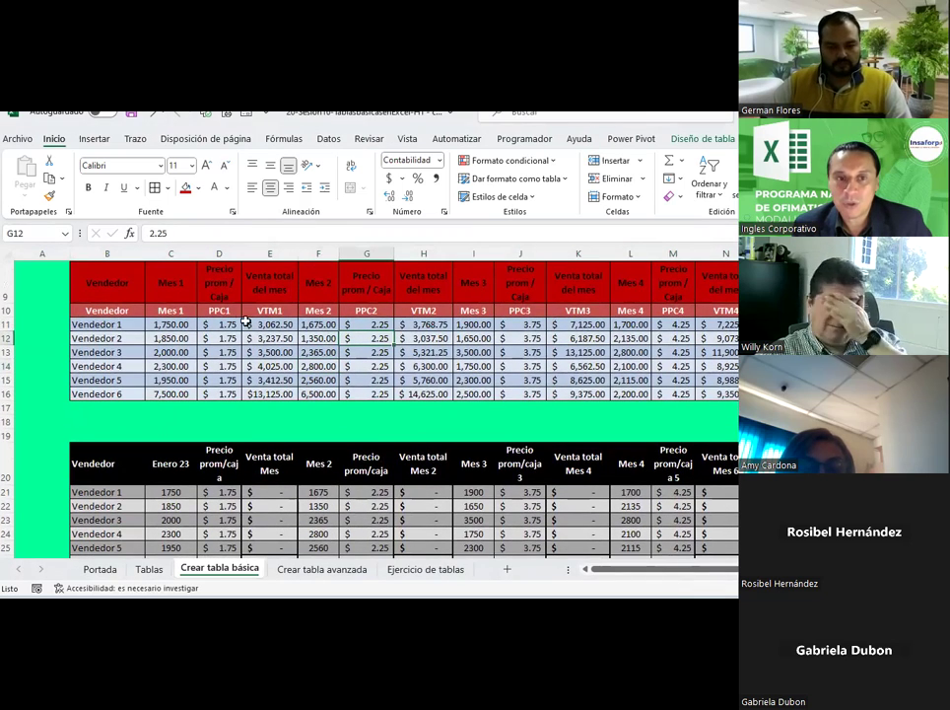
# Step: Try renaming Tabla1 to 'ttV' and dismiss the invalid table name warnings
pyautogui.click(699, 139)
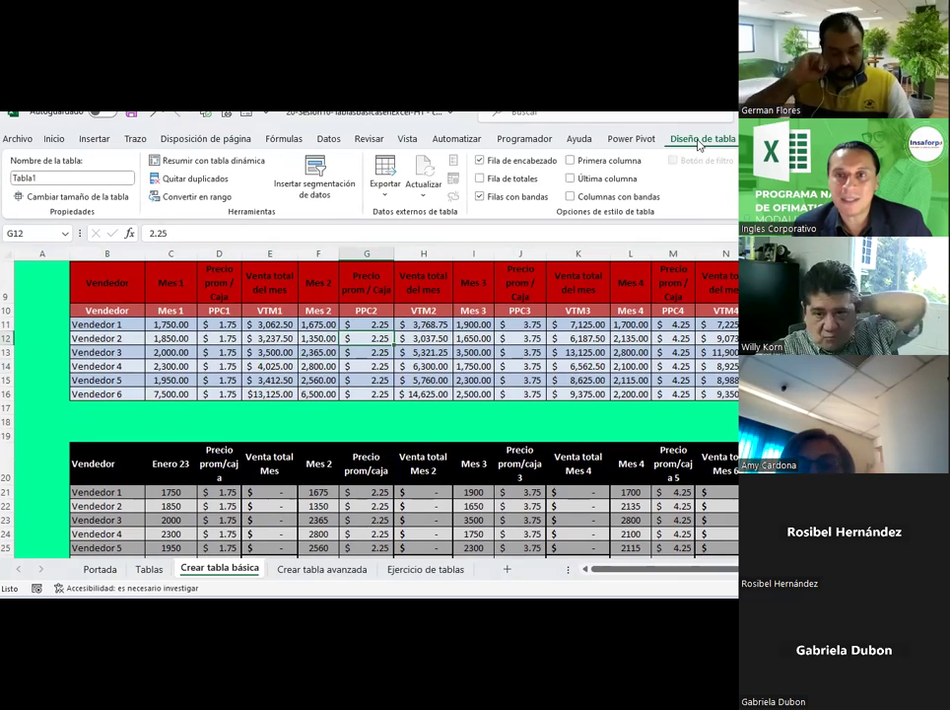
pyautogui.click(52, 180)
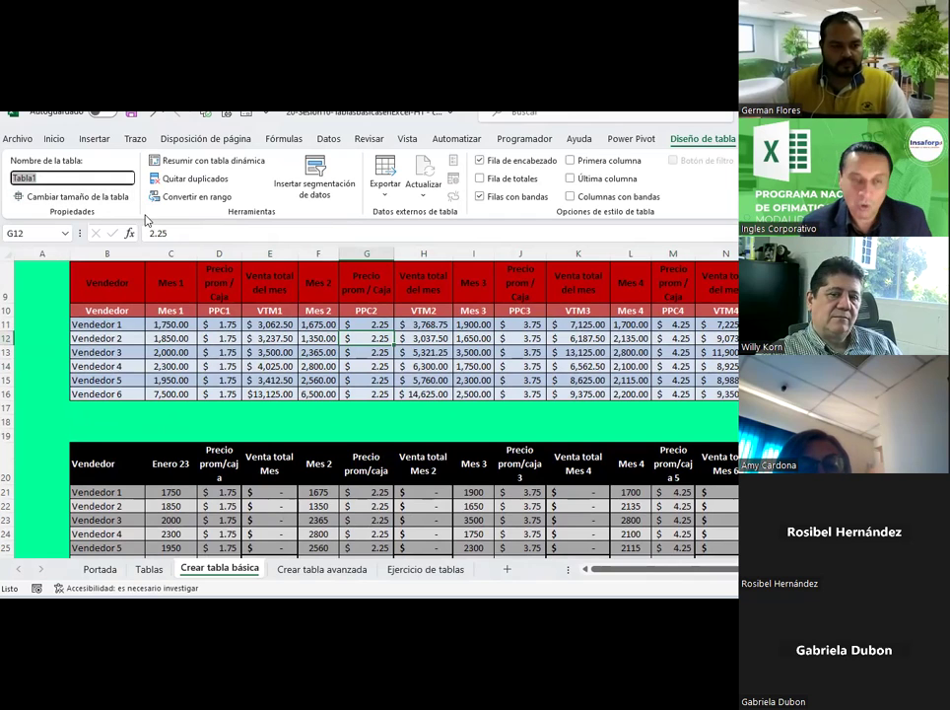
pyautogui.write('t')
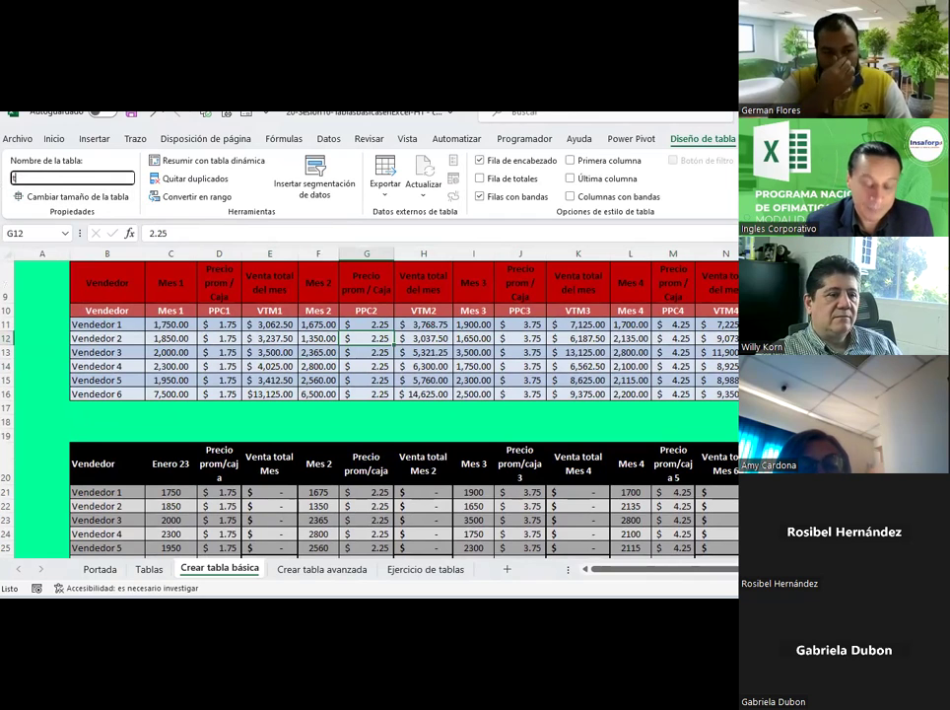
pyautogui.write('t')
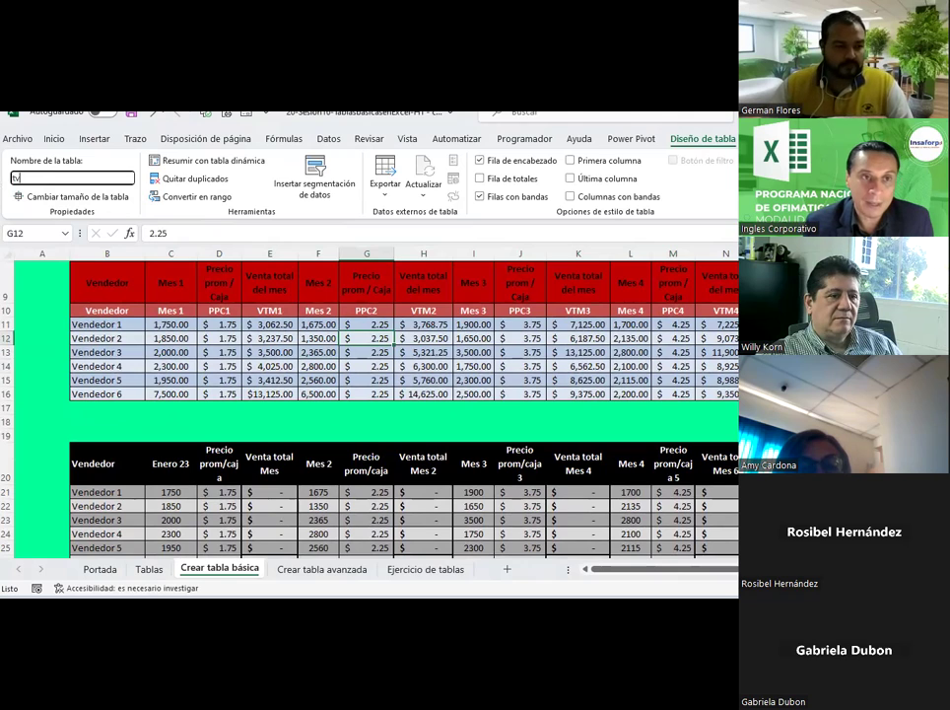
pyautogui.write('V23')
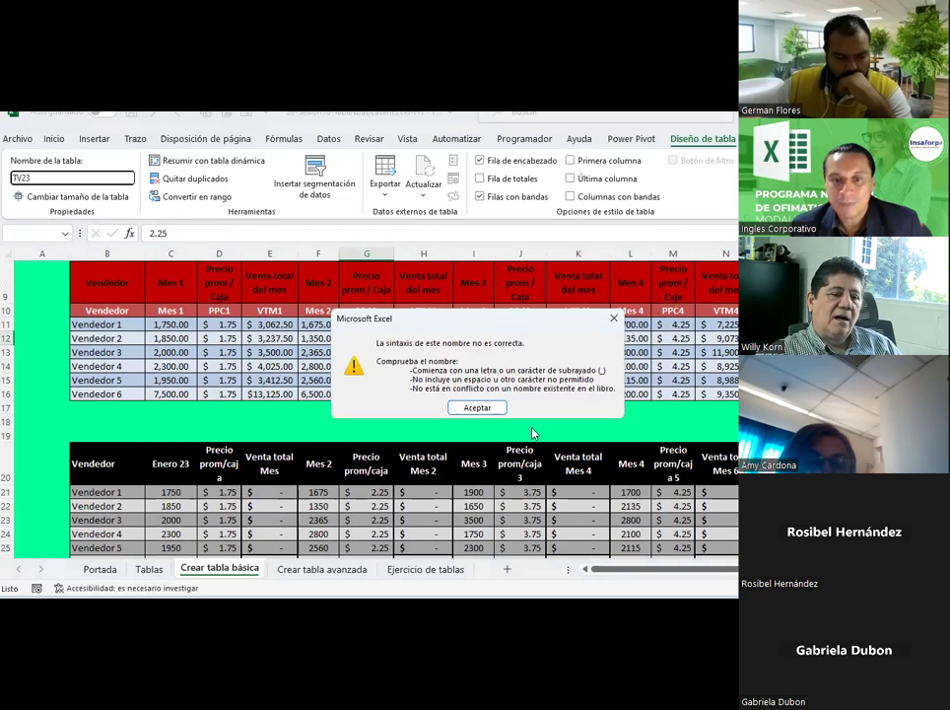
pyautogui.click(477, 408)
pyautogui.click(48, 176)
pyautogui.write('T')
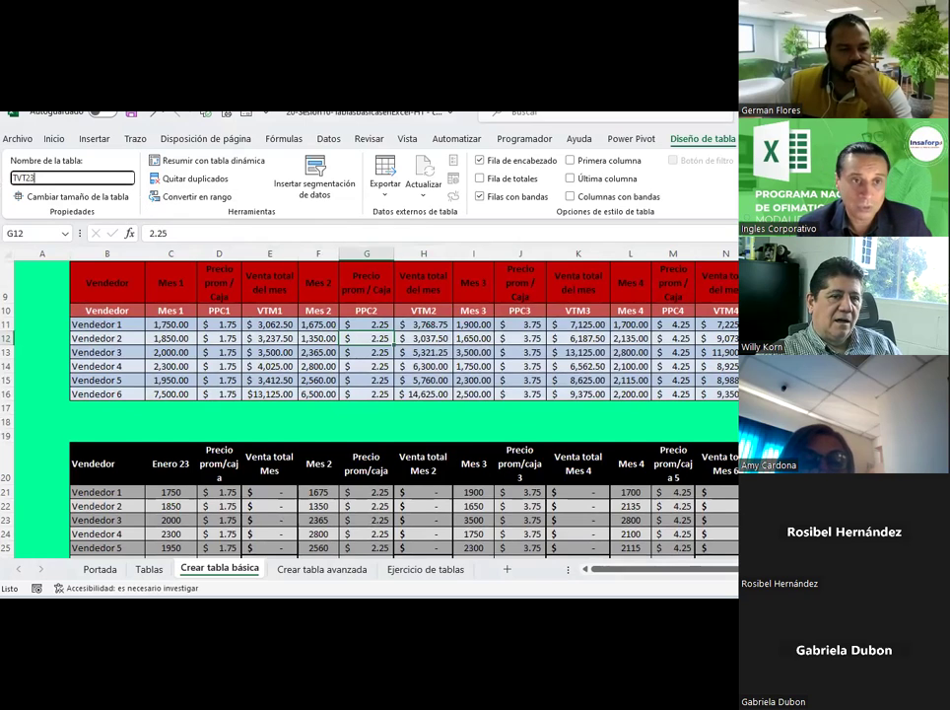
pyautogui.press('Return')
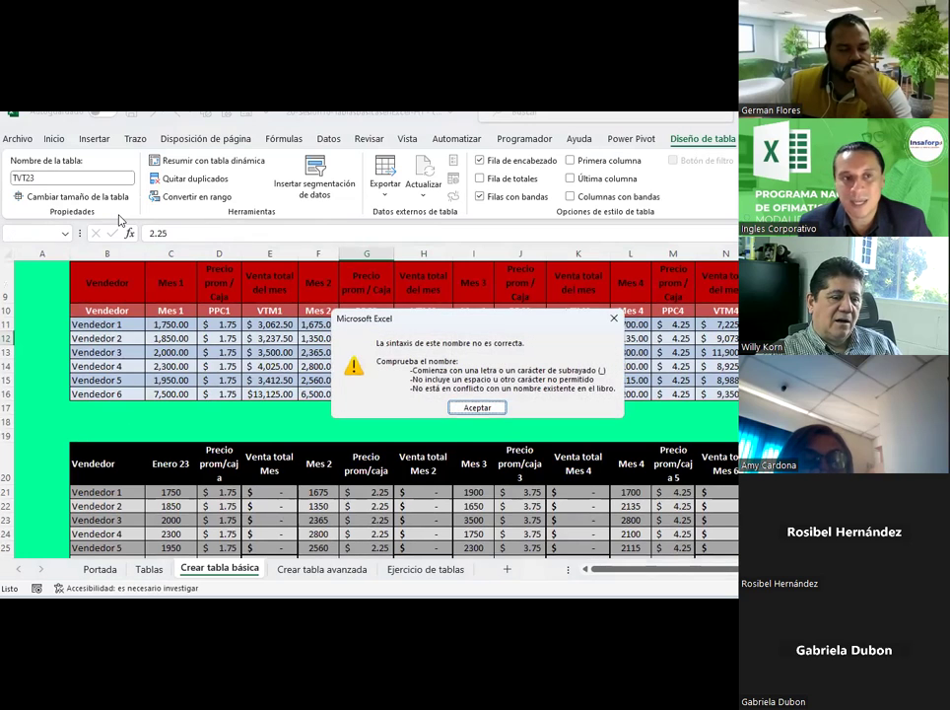
pyautogui.click(477, 407)
# Step: Rename the table to TABV
pyautogui.click(59, 177)
pyautogui.write('TABV')
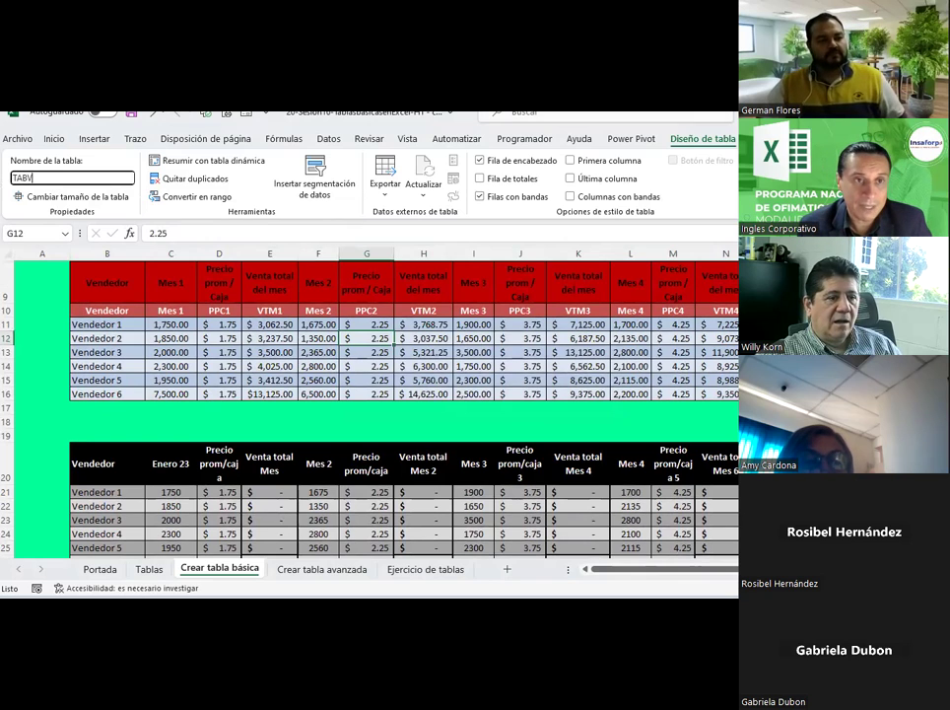
pyautogui.press('Return')
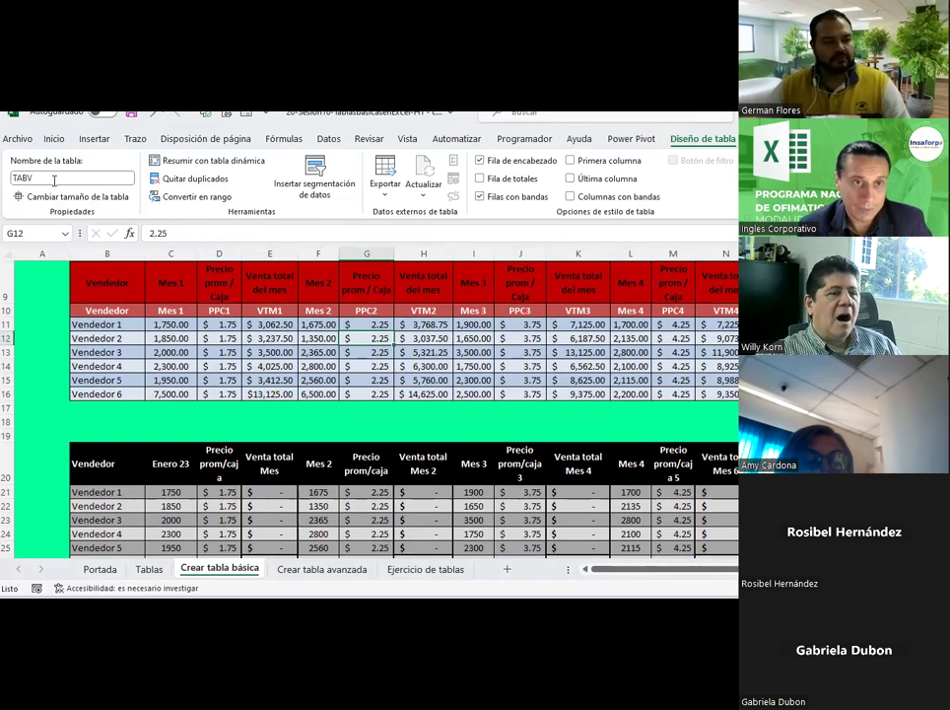
pyautogui.click(33, 179)
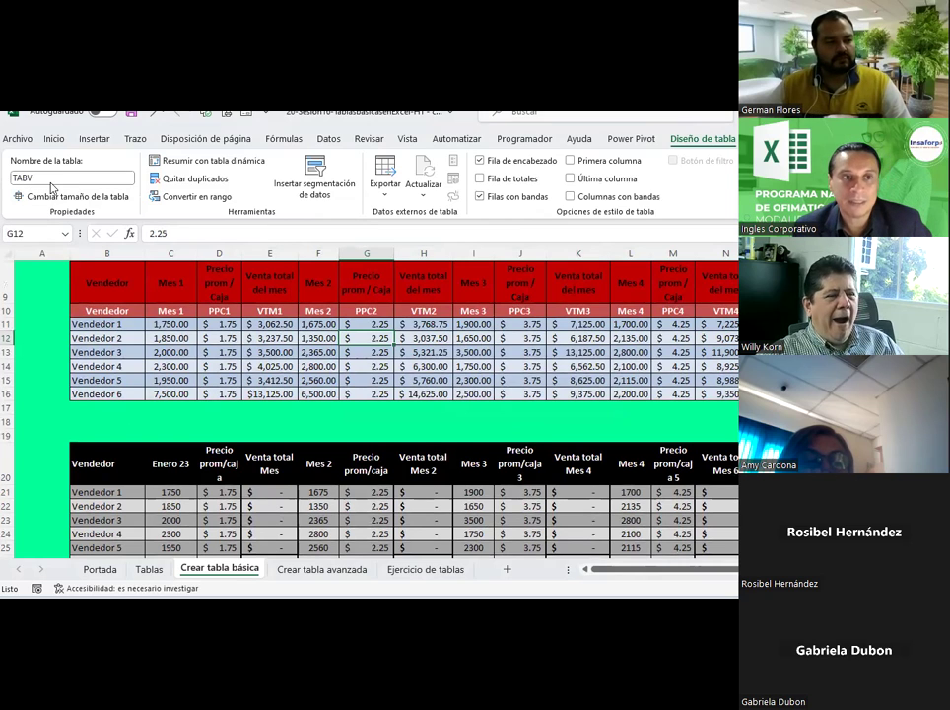
# Step: Enable Fila de totales, set E17 to Suma of VTM1 ($30,362.50), then toggle the header row off
pyautogui.click(445, 394)
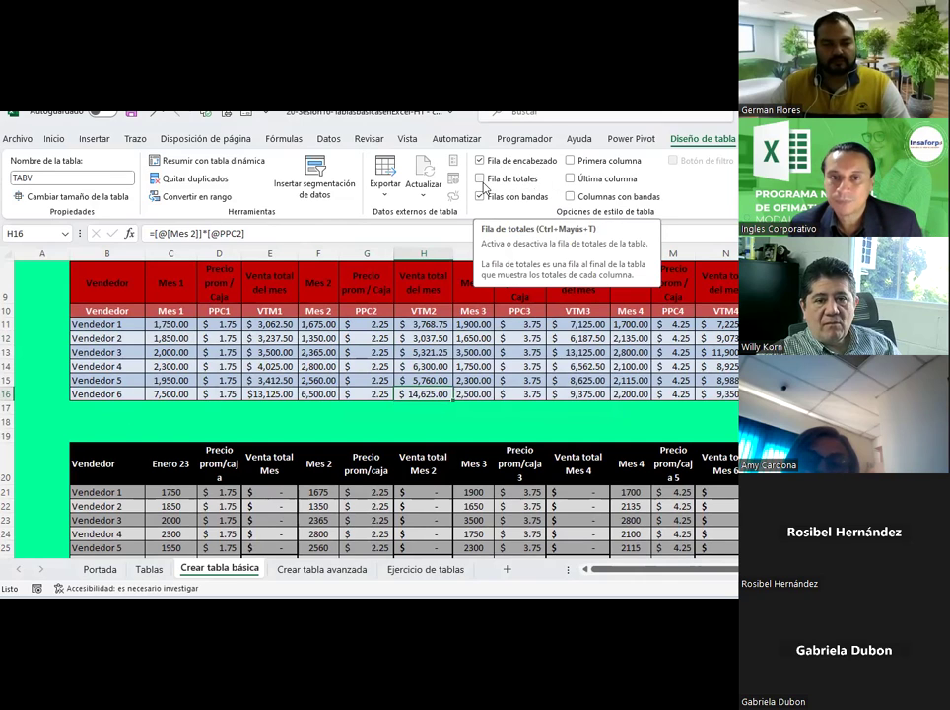
pyautogui.click(481, 182)
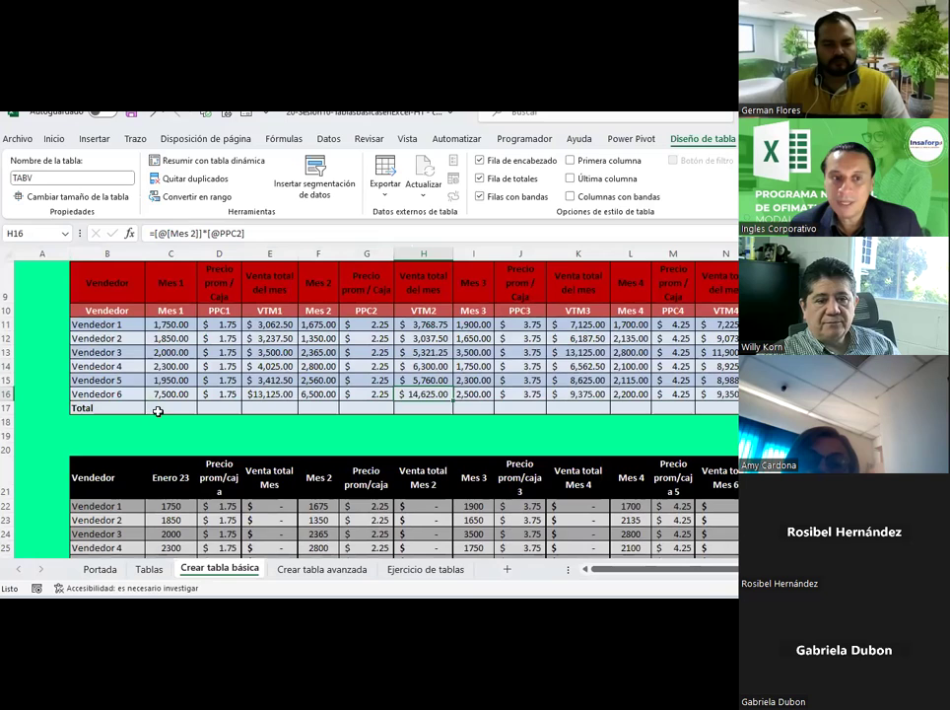
pyautogui.click(260, 406)
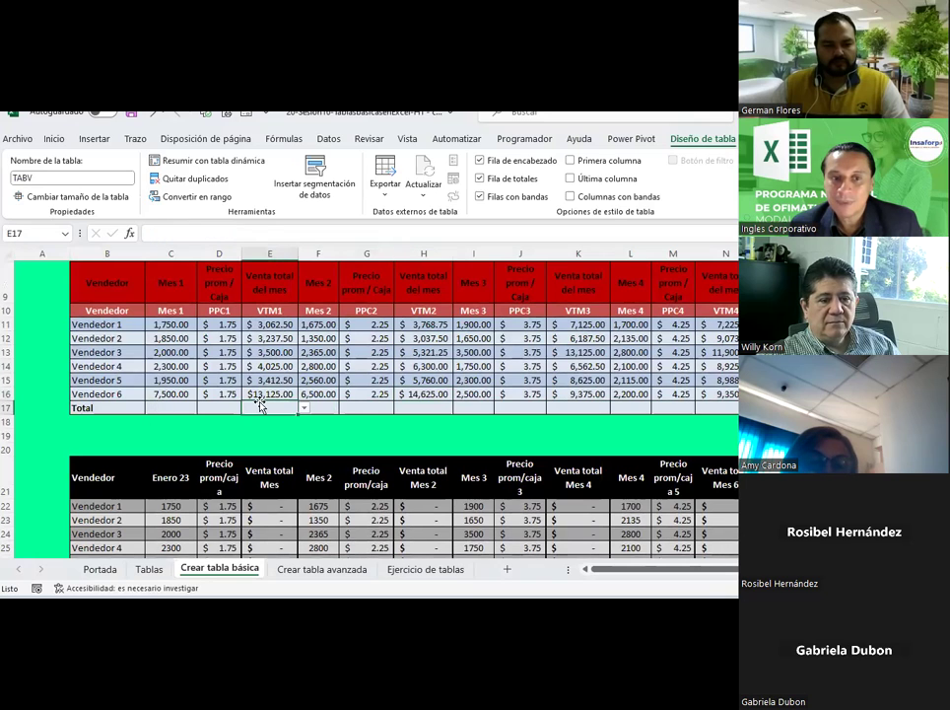
pyautogui.click(305, 410)
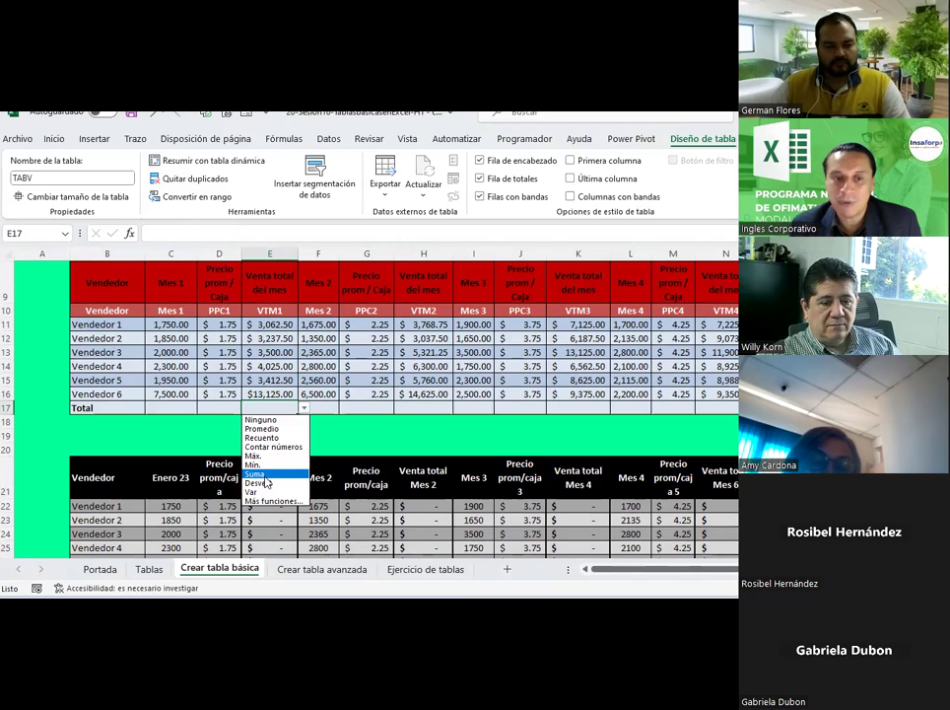
pyautogui.click(262, 475)
pyautogui.click(269, 434)
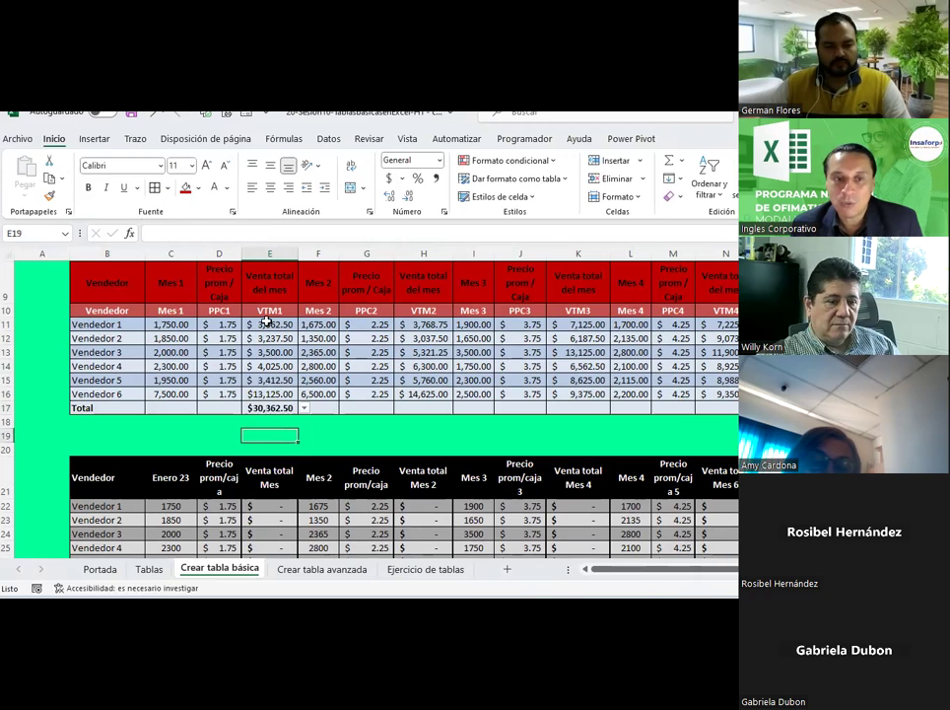
pyautogui.moveTo(266, 321); pyautogui.dragTo(270, 393)
pyautogui.click(269, 408)
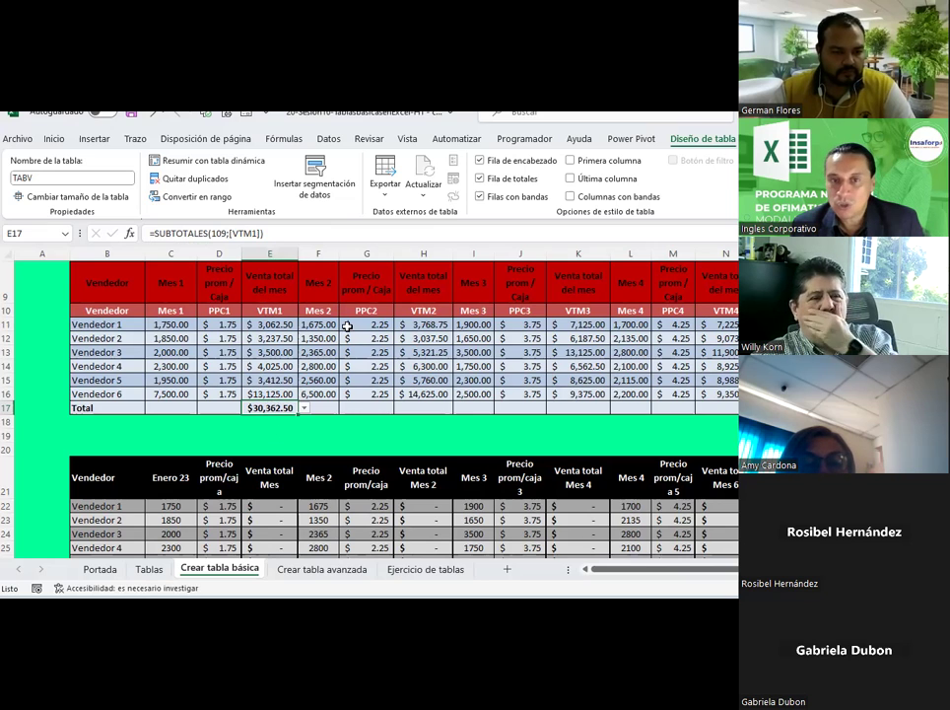
pyautogui.click(479, 161)
pyautogui.click(479, 160)
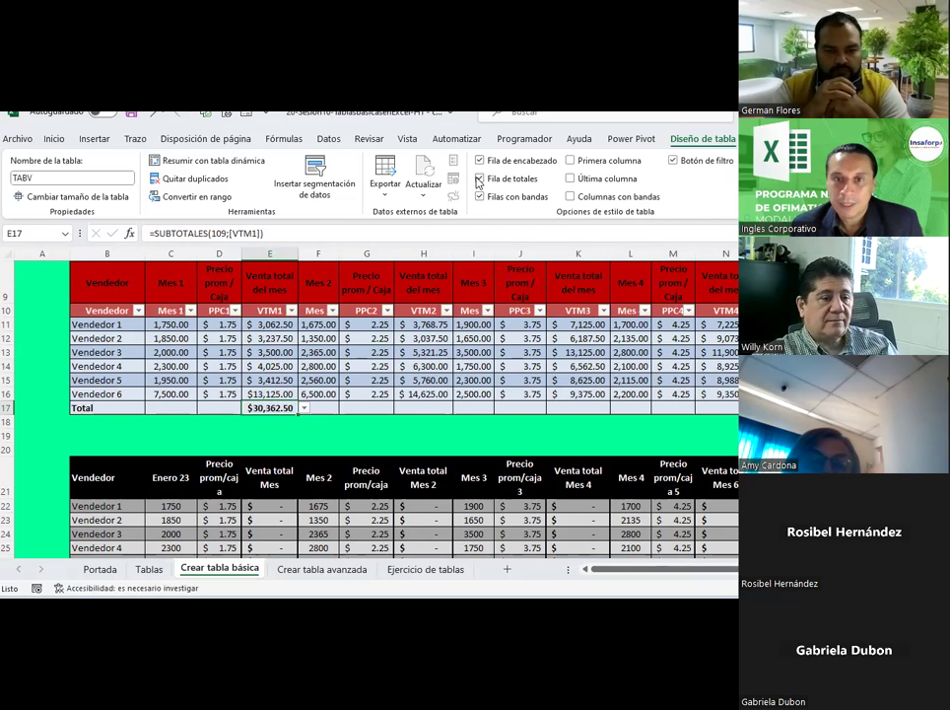
pyautogui.click(480, 181)
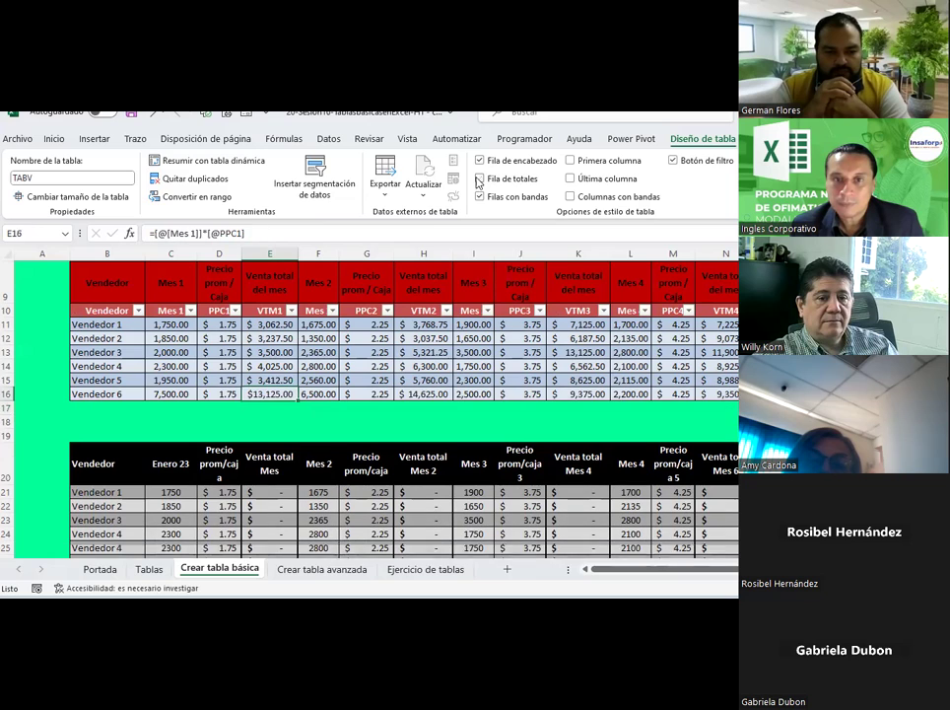
pyautogui.click(270, 415)
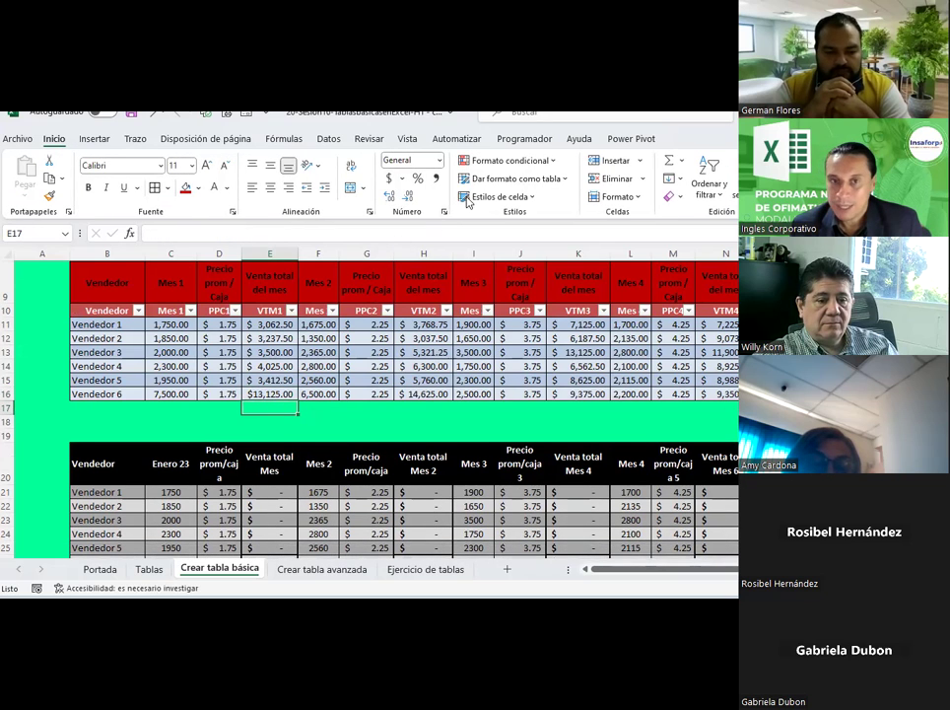
pyautogui.click(382, 385)
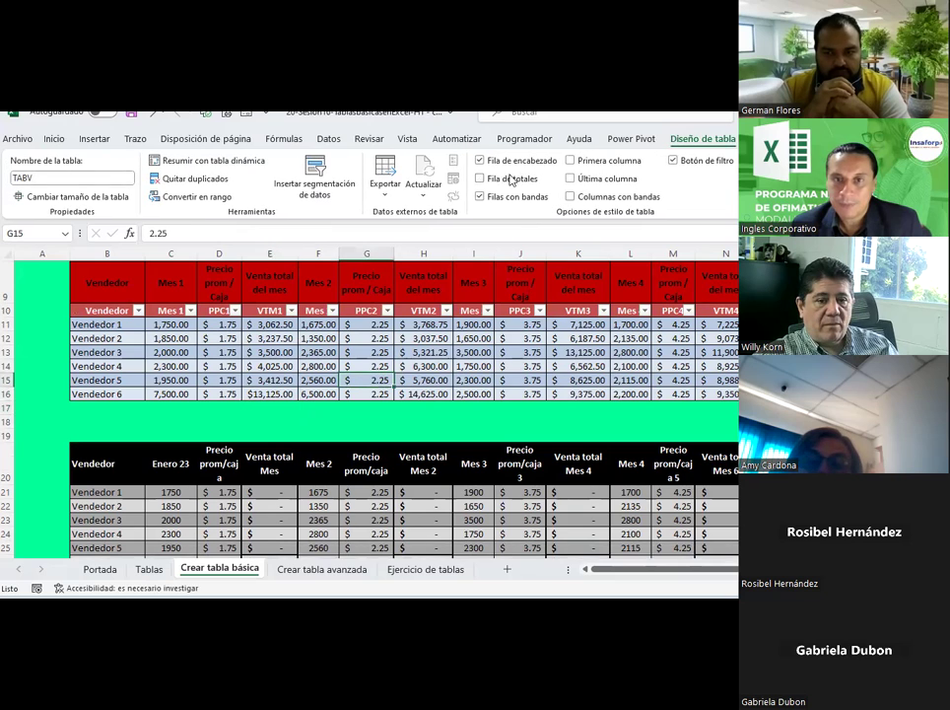
pyautogui.click(493, 182)
pyautogui.click(324, 406)
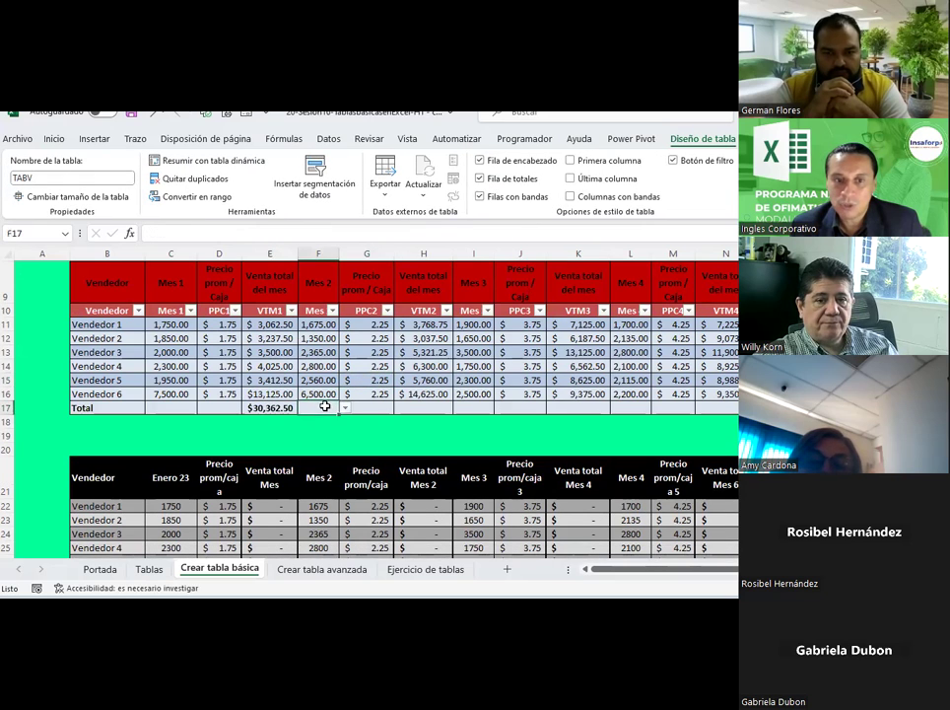
pyautogui.click(425, 408)
pyautogui.click(459, 407)
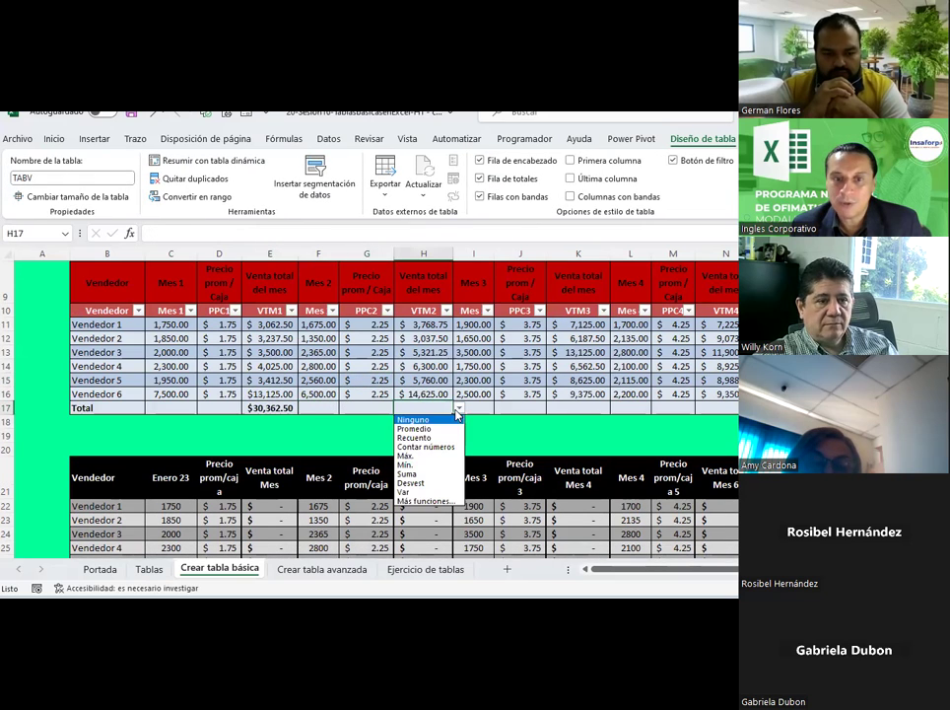
pyautogui.click(416, 429)
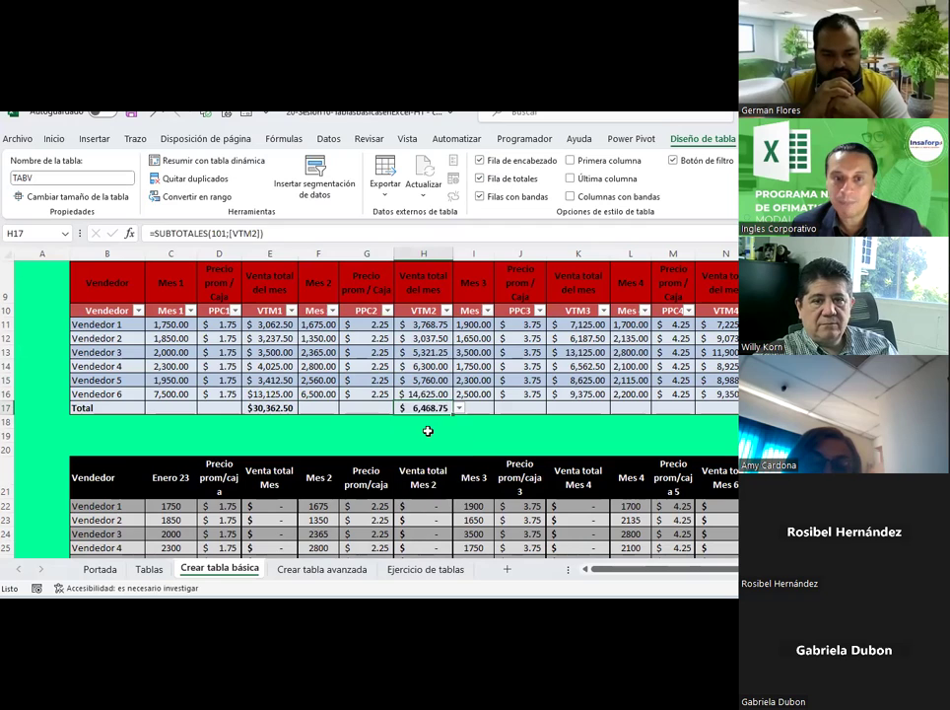
pyautogui.click(577, 408)
pyautogui.click(615, 408)
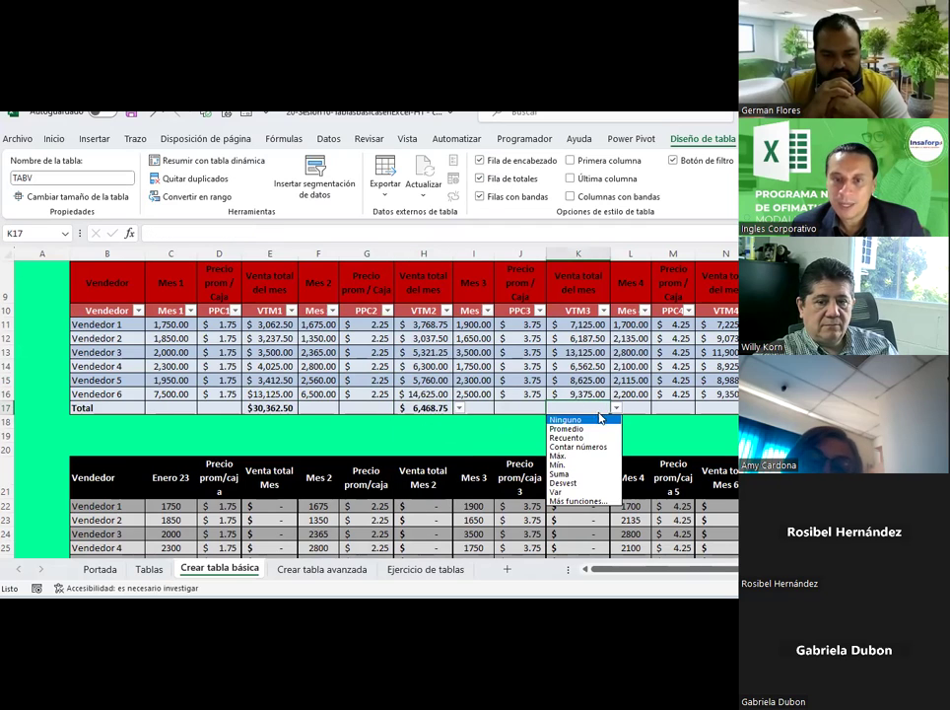
pyautogui.click(573, 464)
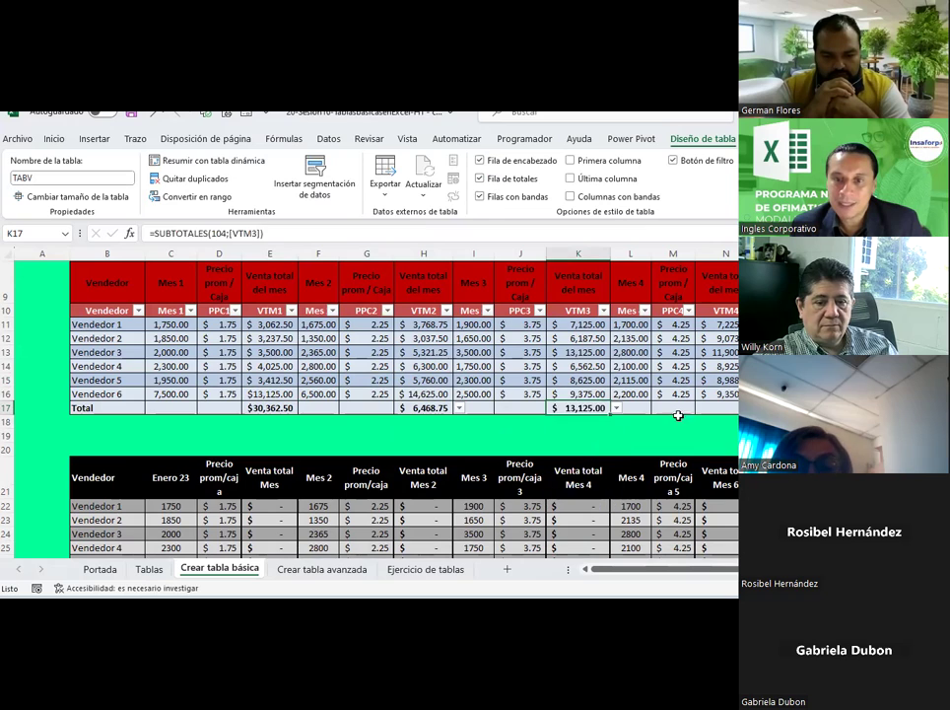
pyautogui.click(717, 408)
pyautogui.hotkey('alt', 'Down')
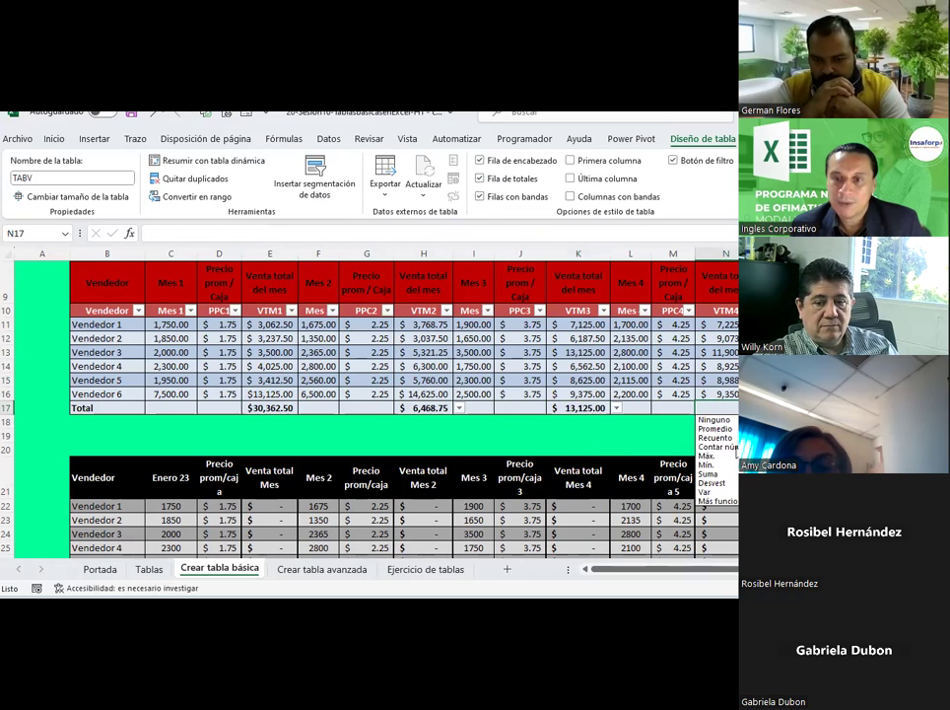
pyautogui.press('Down')
pyautogui.press('Down')
pyautogui.press('Down')
pyautogui.press('Return')
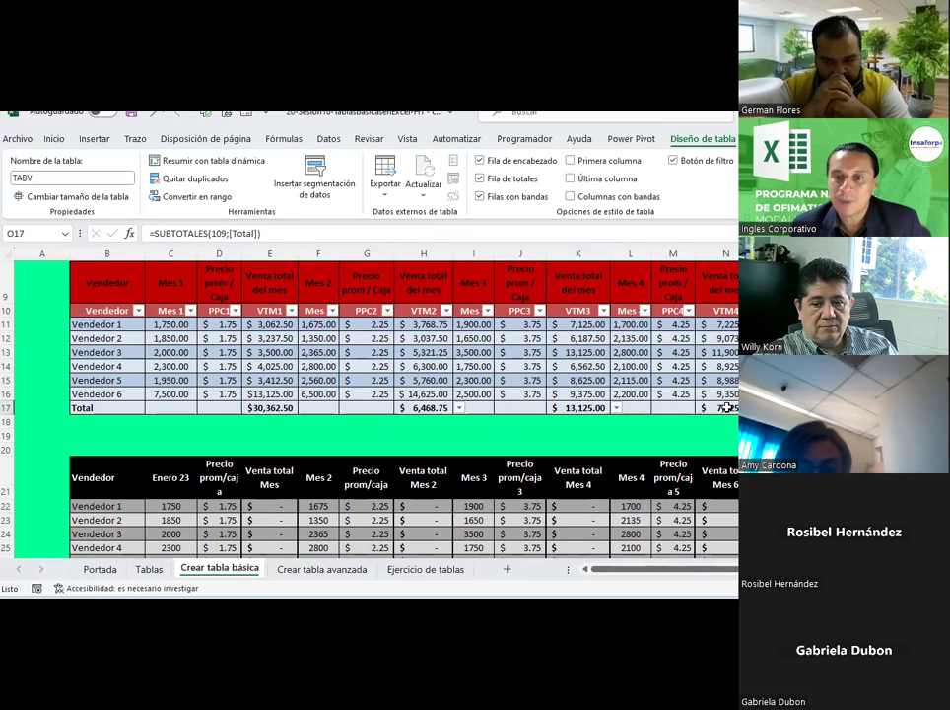
pyautogui.click(570, 408)
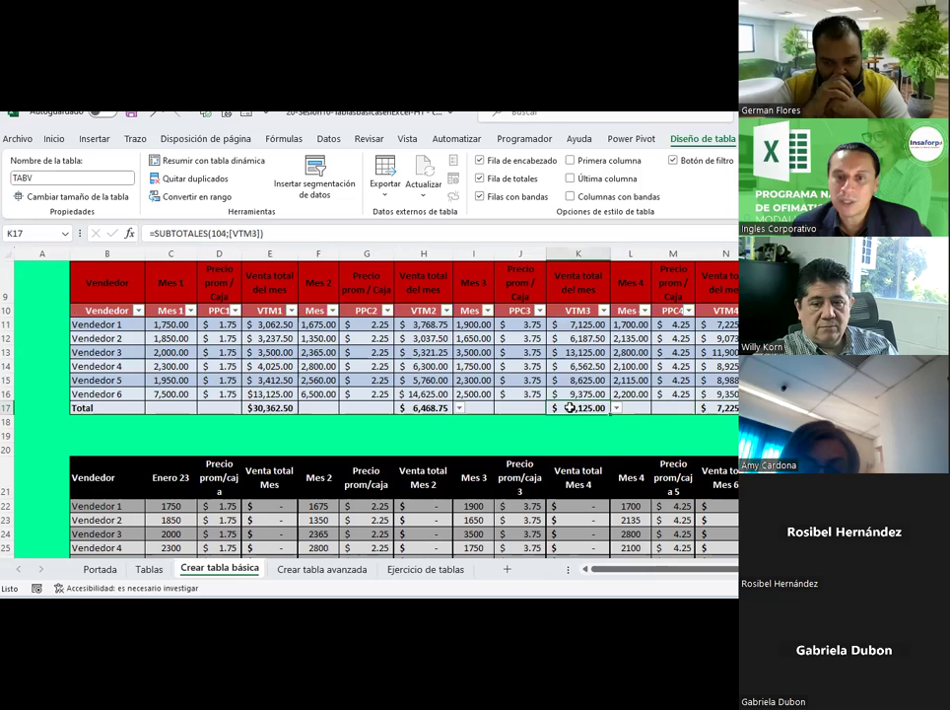
pyautogui.click(448, 407)
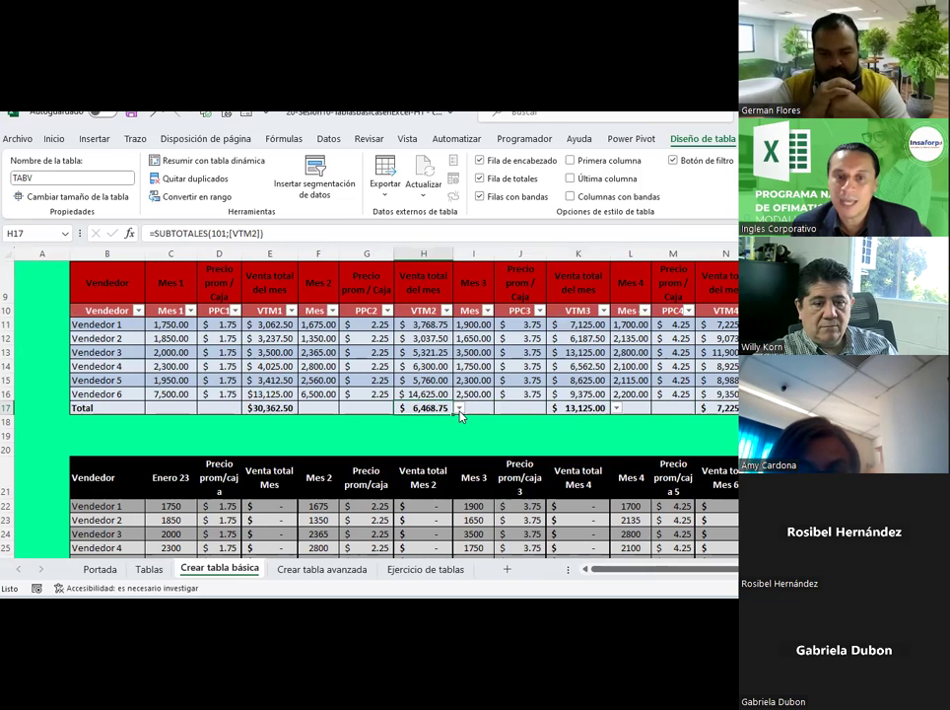
pyautogui.click(459, 409)
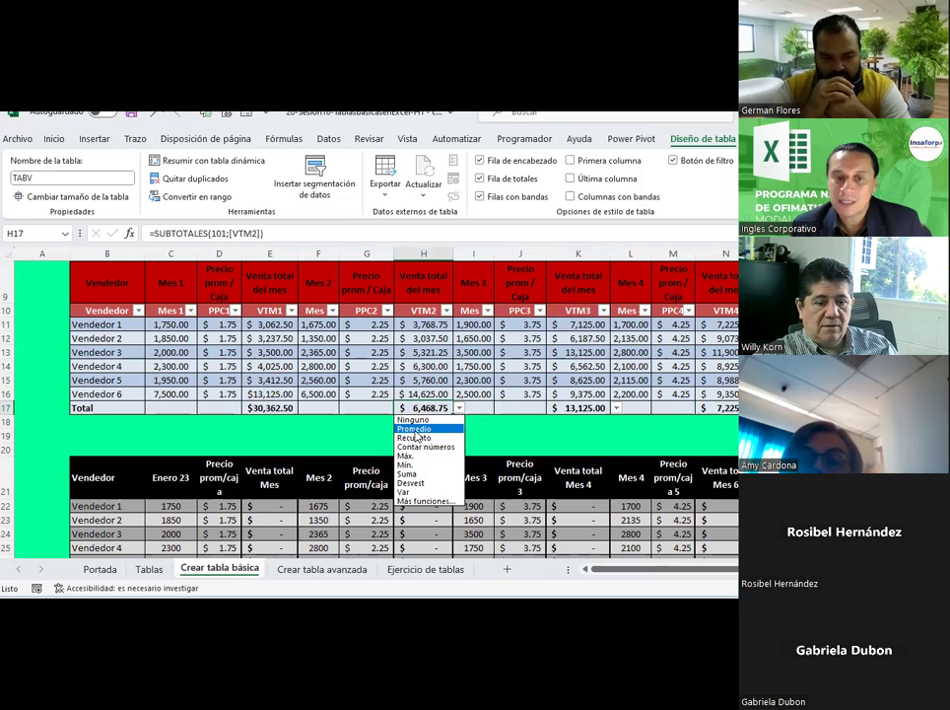
pyautogui.press('Escape')
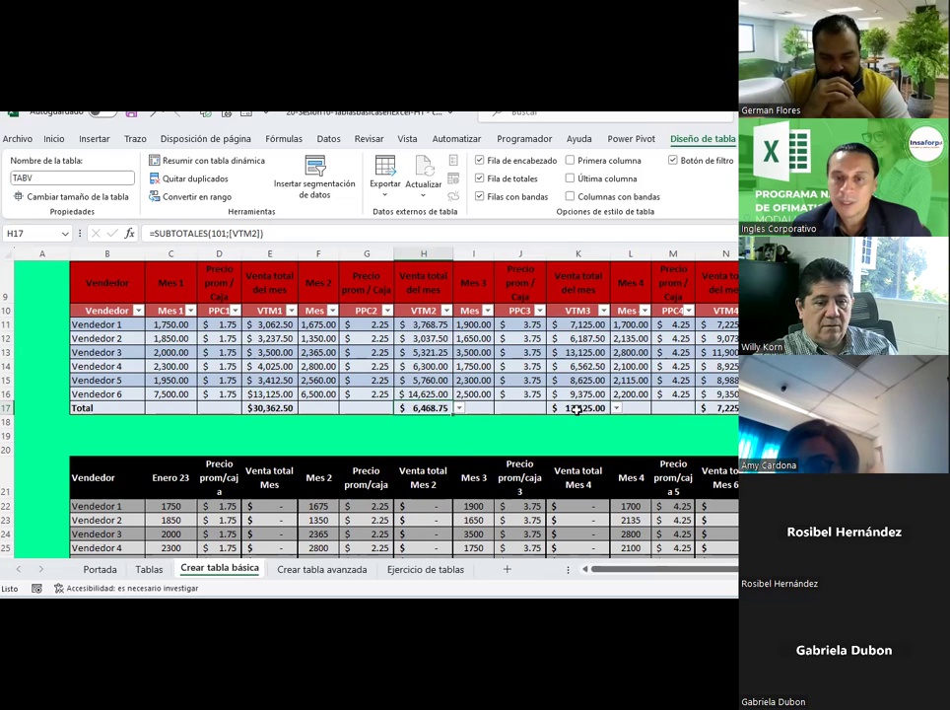
pyautogui.click(576, 408)
pyautogui.click(265, 408)
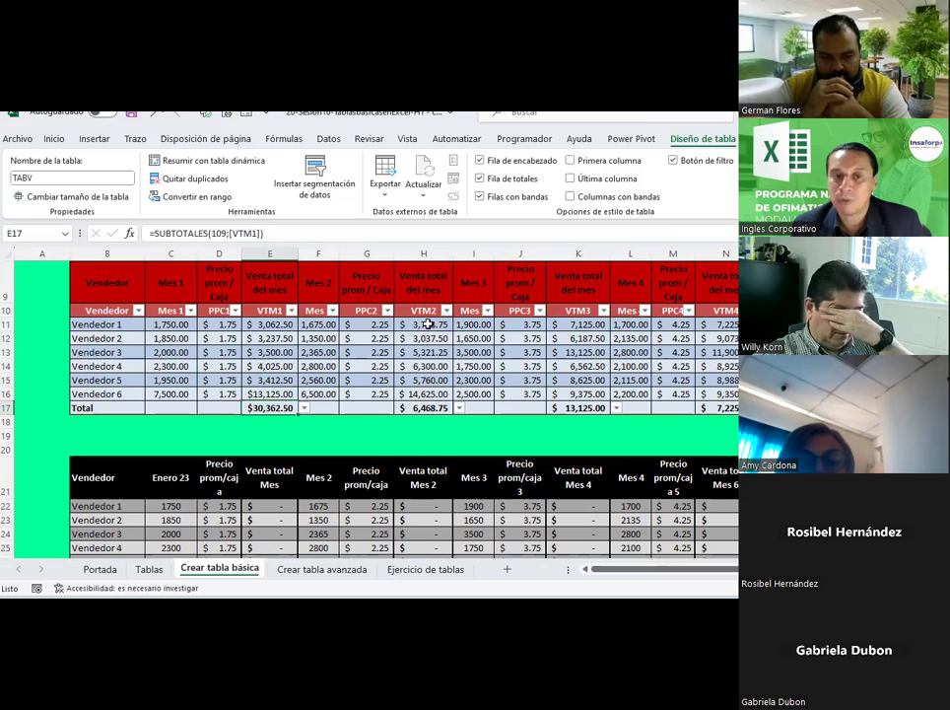
pyautogui.click(450, 408)
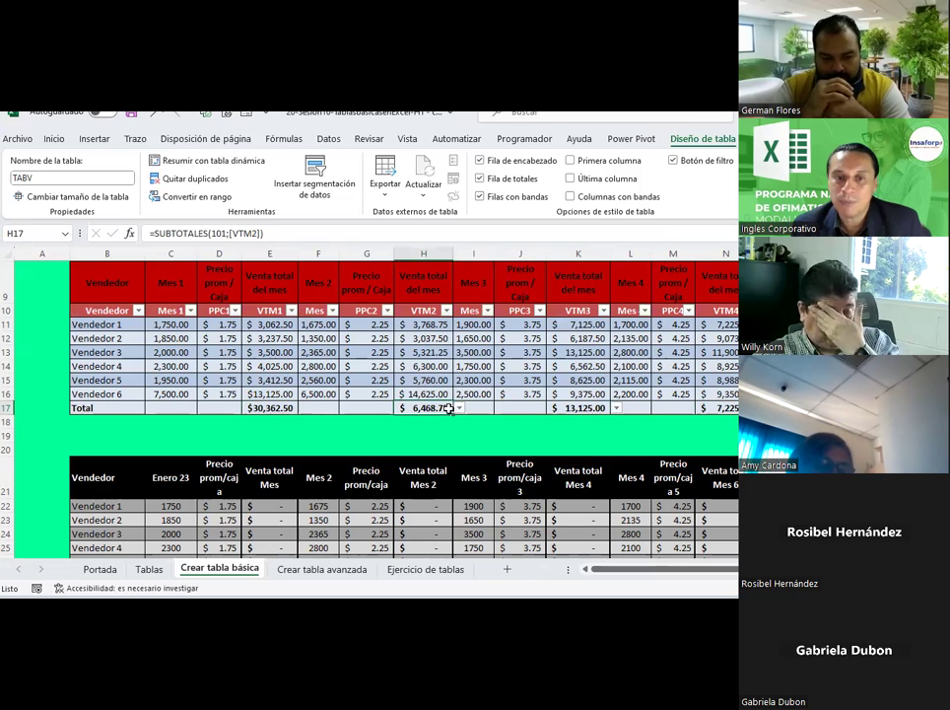
pyautogui.click(459, 408)
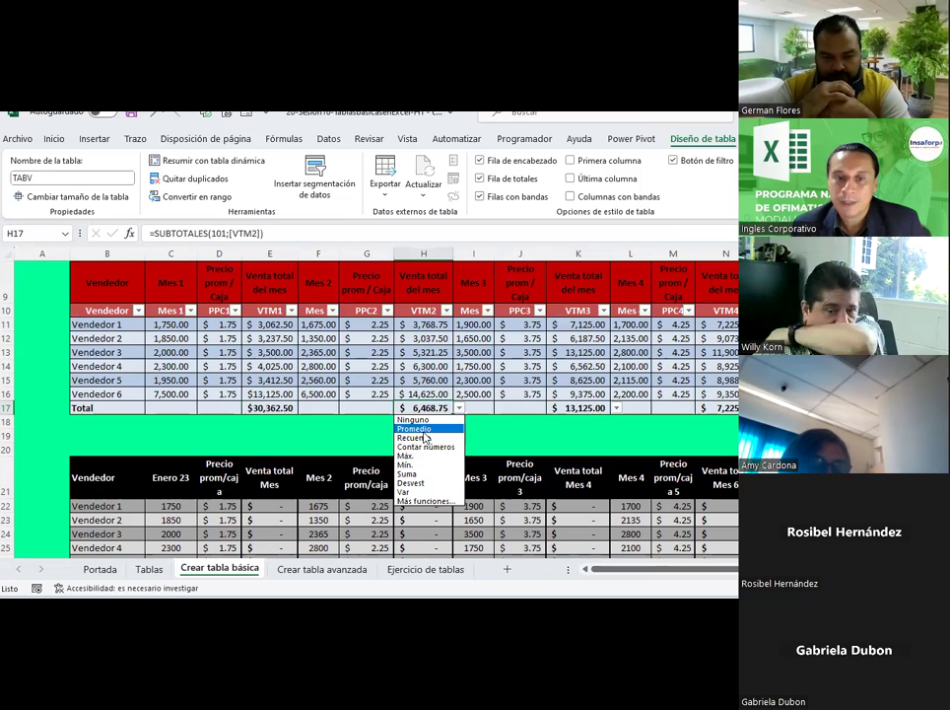
pyautogui.press('Escape')
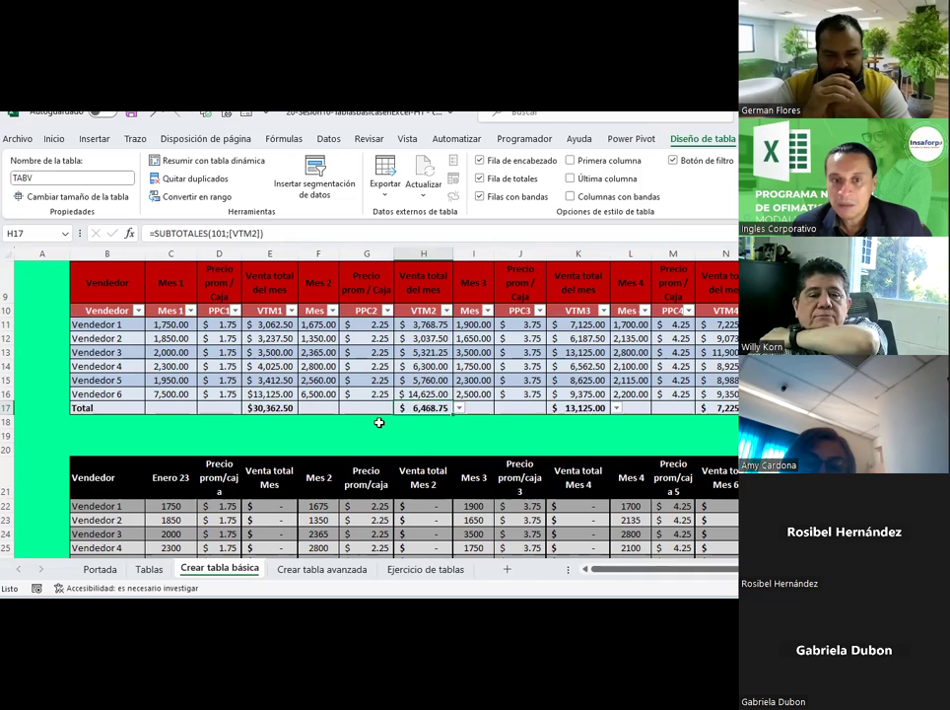
# Step: Uncheck Fila de totales and hide TABV's header row
pyautogui.click(480, 178)
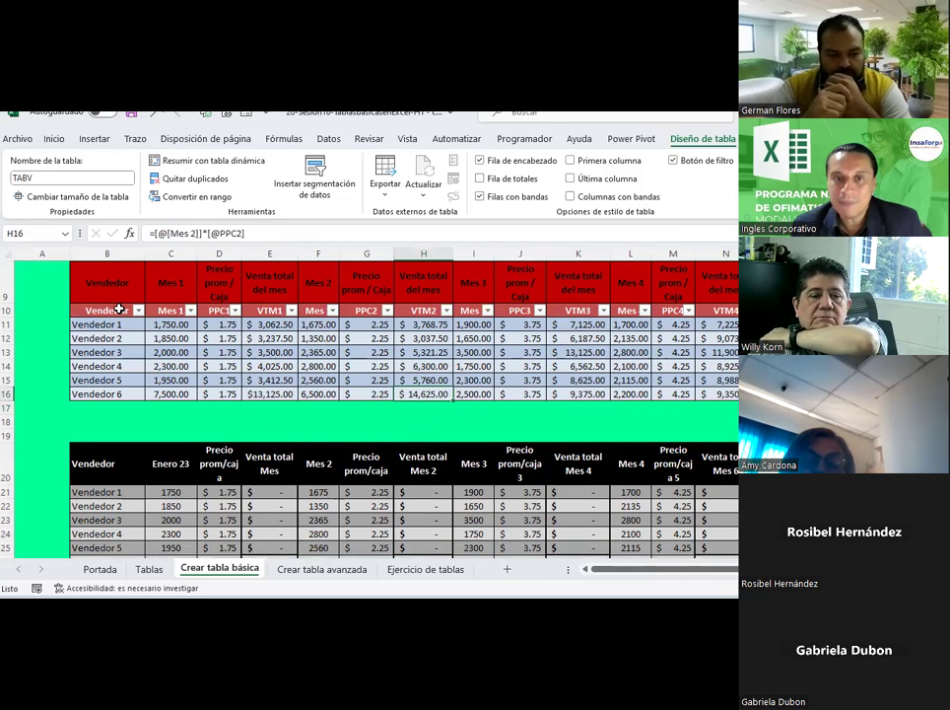
pyautogui.moveTo(106, 310); pyautogui.dragTo(730, 286)
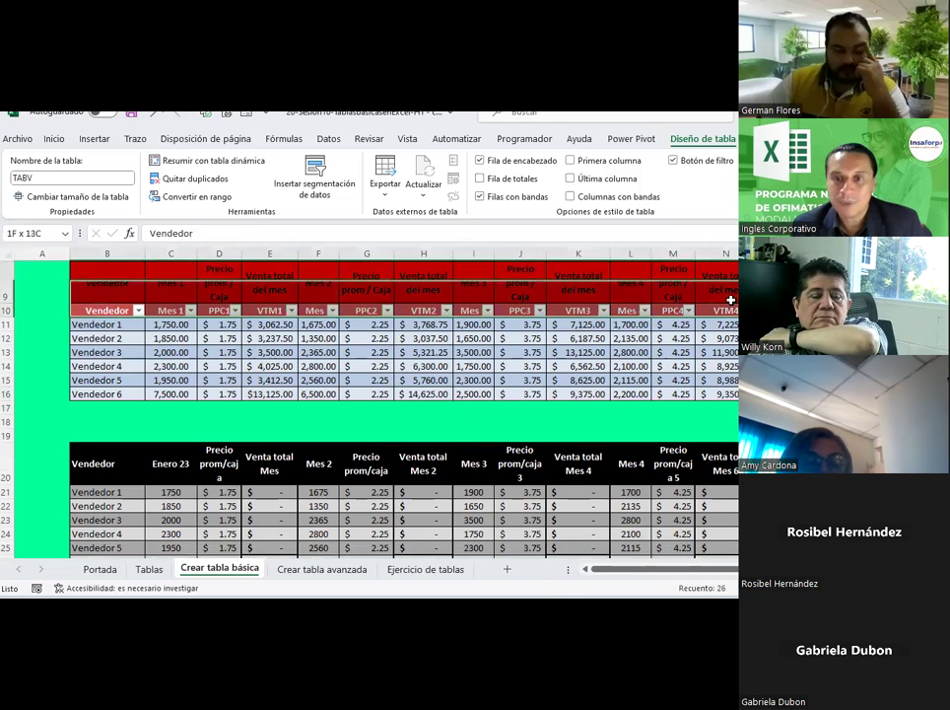
pyautogui.click(480, 161)
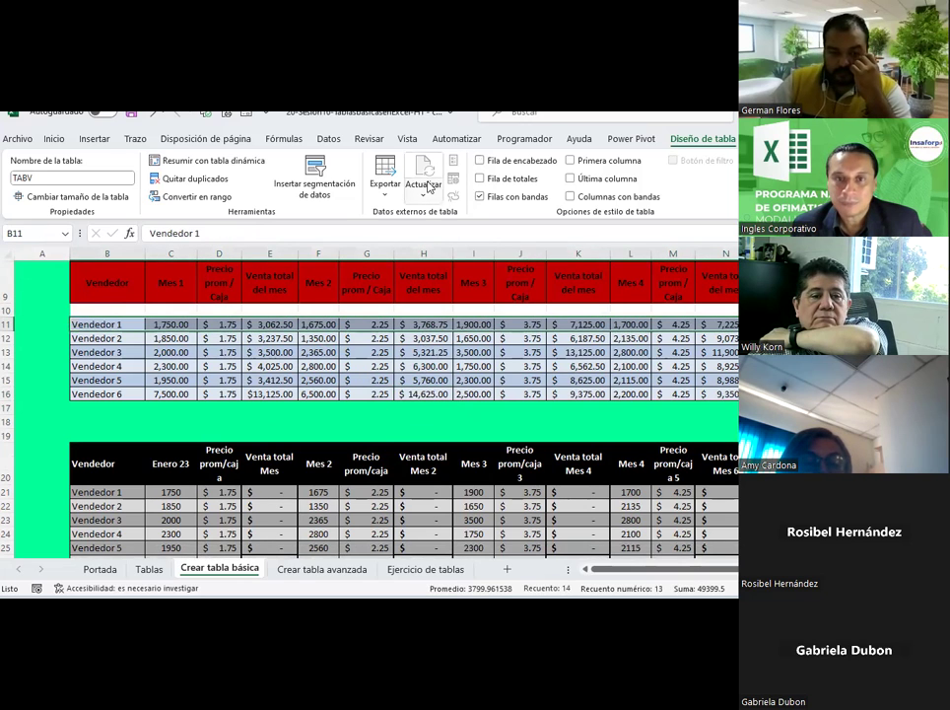
pyautogui.click(215, 336)
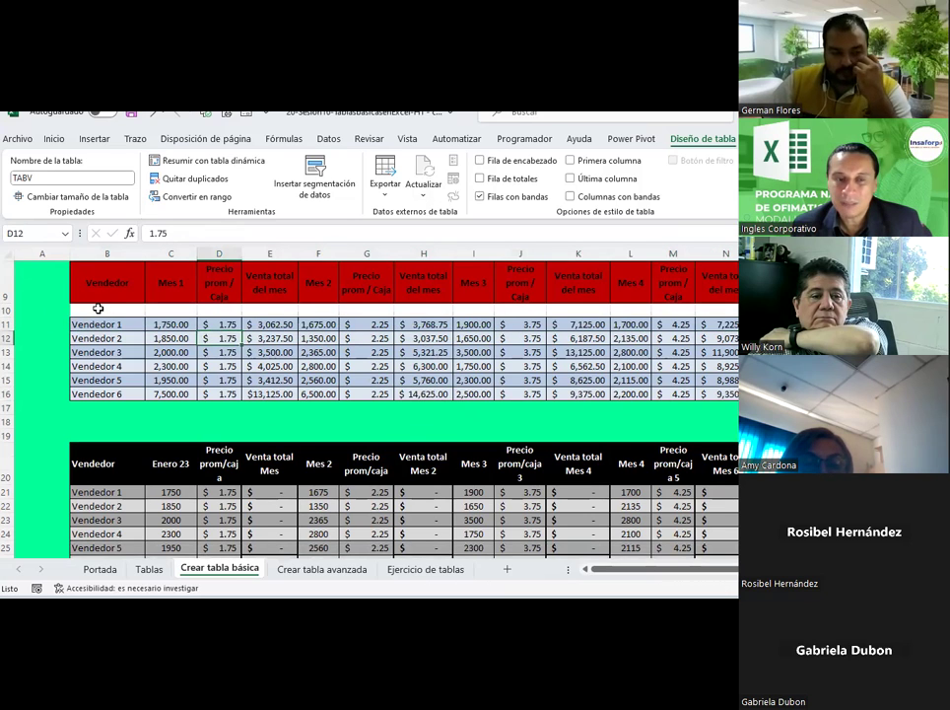
pyautogui.moveTo(98, 309); pyautogui.dragTo(730, 310)
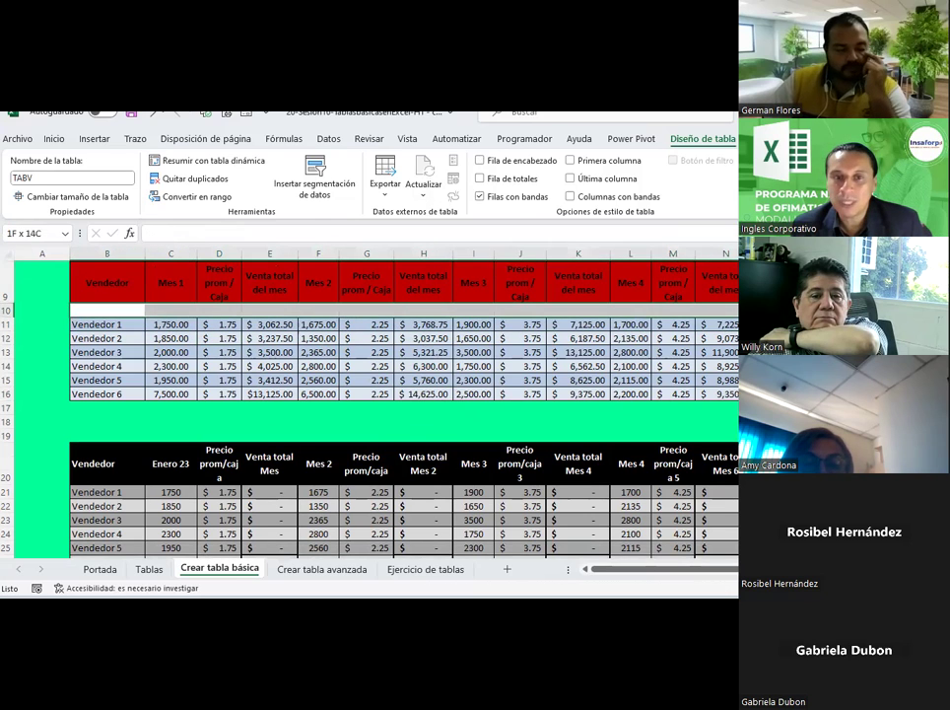
pyautogui.click(367, 366)
# Step: Restore the header row with filter buttons and open the slicer insertion dialog
pyautogui.scroll(1, 214, 358)
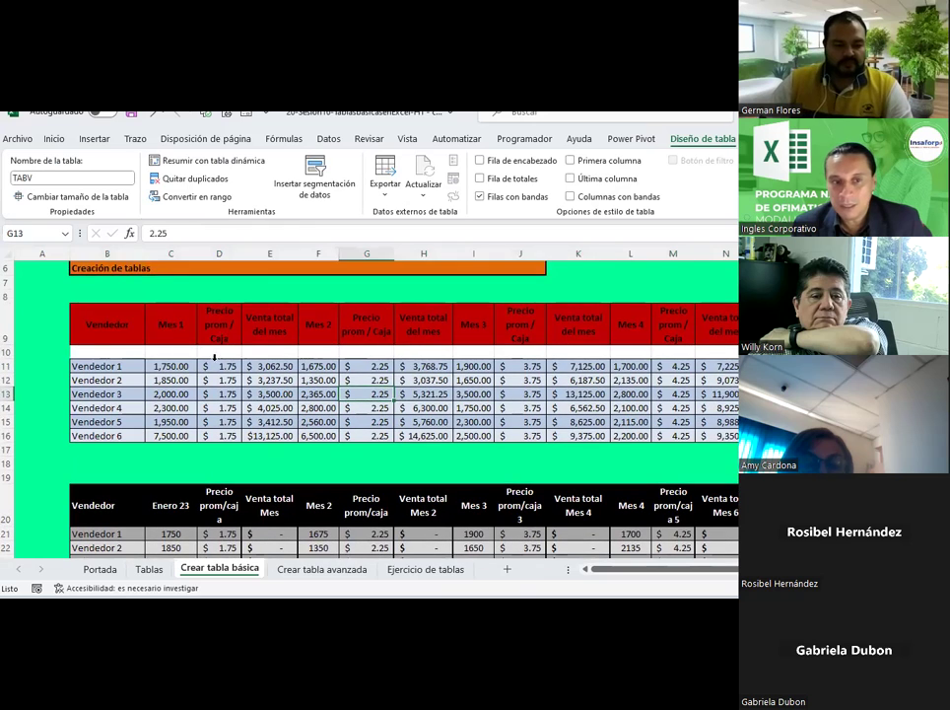
pyautogui.moveTo(120, 333); pyautogui.dragTo(729, 328)
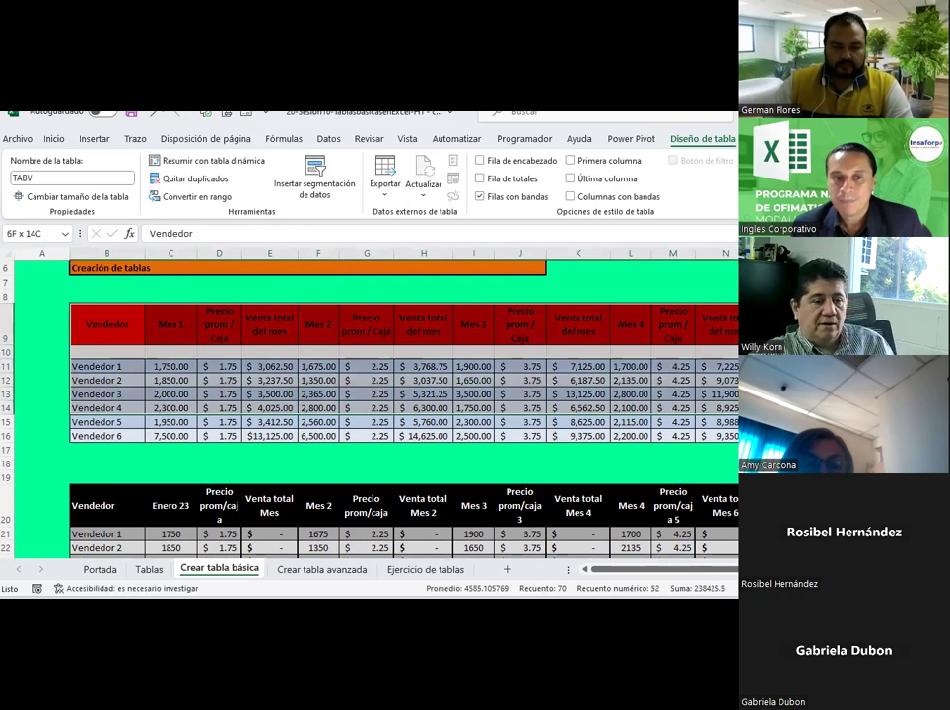
pyautogui.click(520, 323)
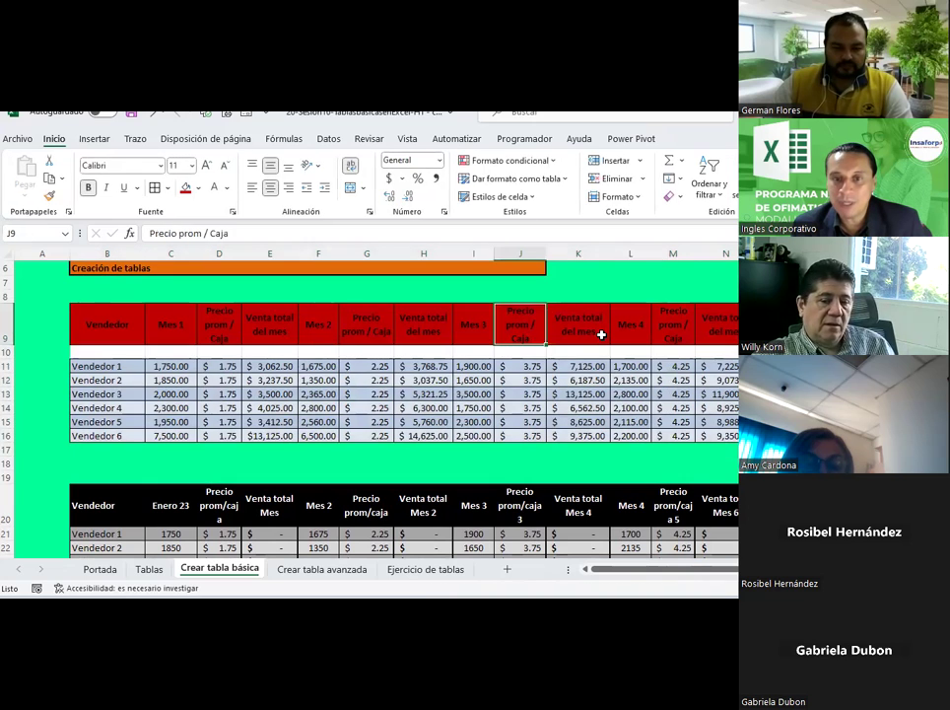
pyautogui.click(550, 418)
pyautogui.click(703, 138)
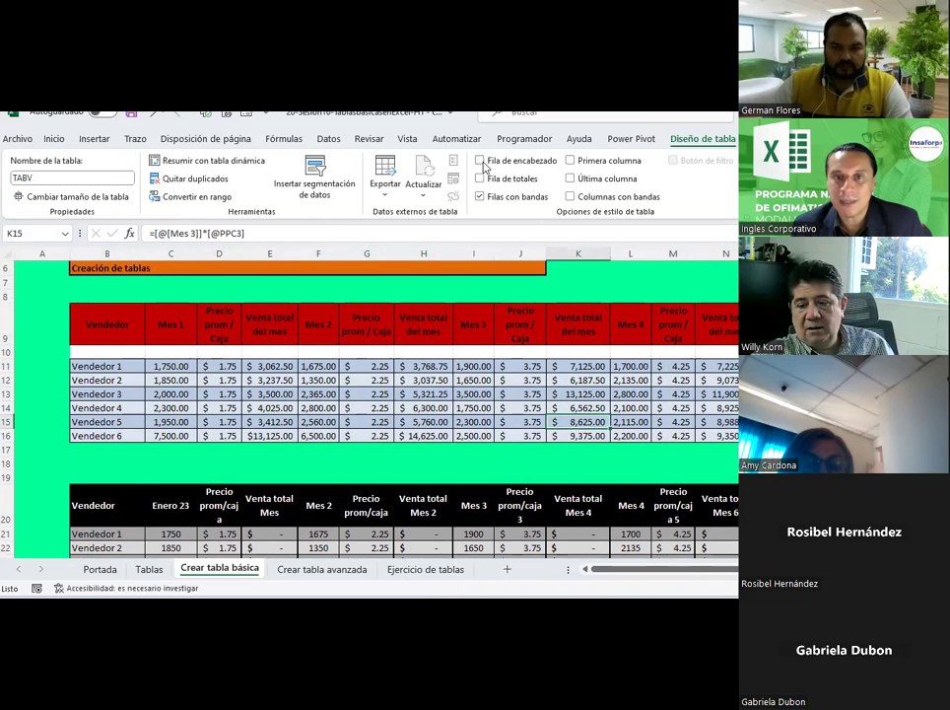
pyautogui.click(480, 161)
pyautogui.click(424, 395)
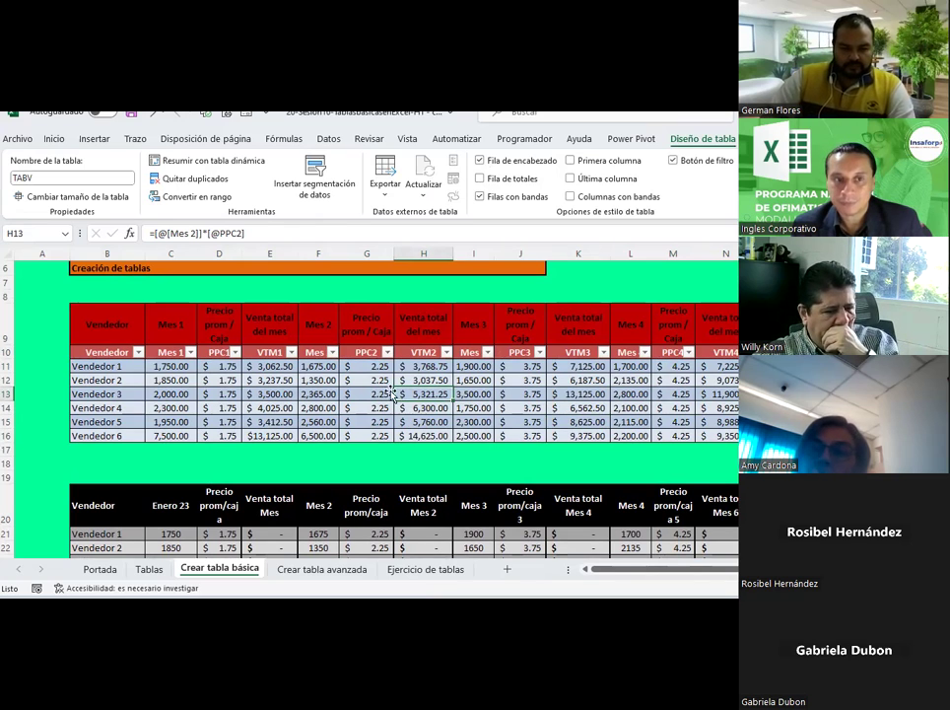
pyautogui.click(343, 366)
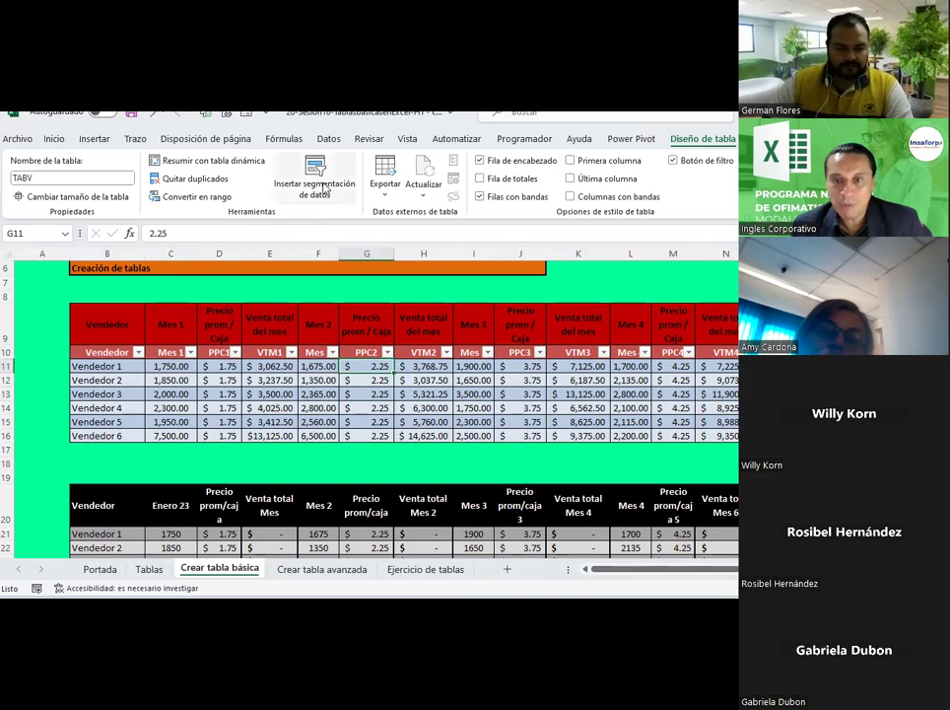
pyautogui.click(323, 186)
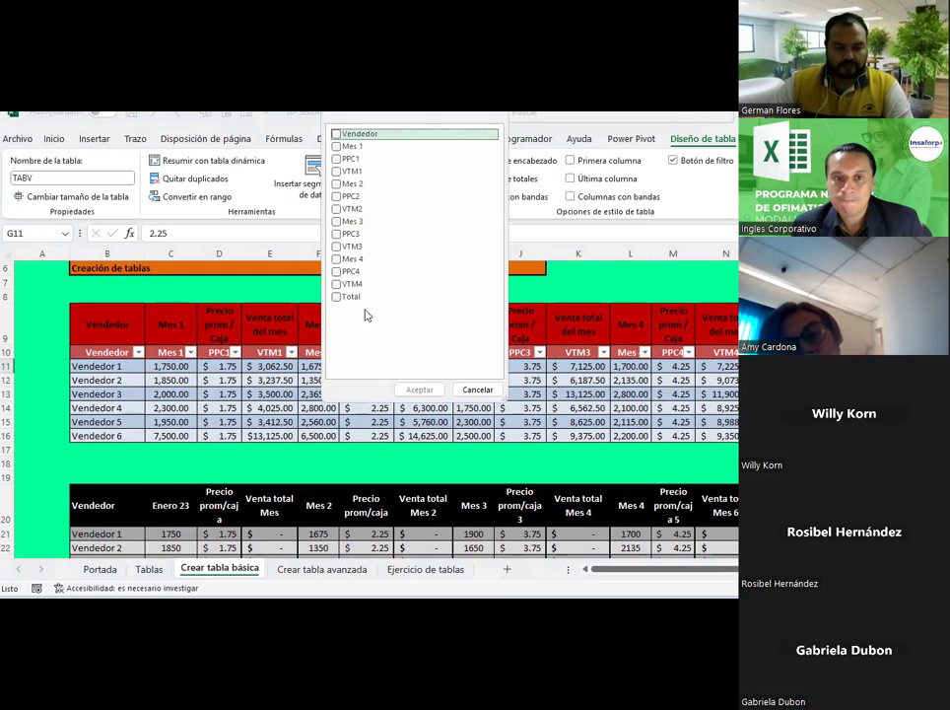
# Step: Create a Total-column slicer for TABV and place it to the right of the table
pyautogui.click(337, 297)
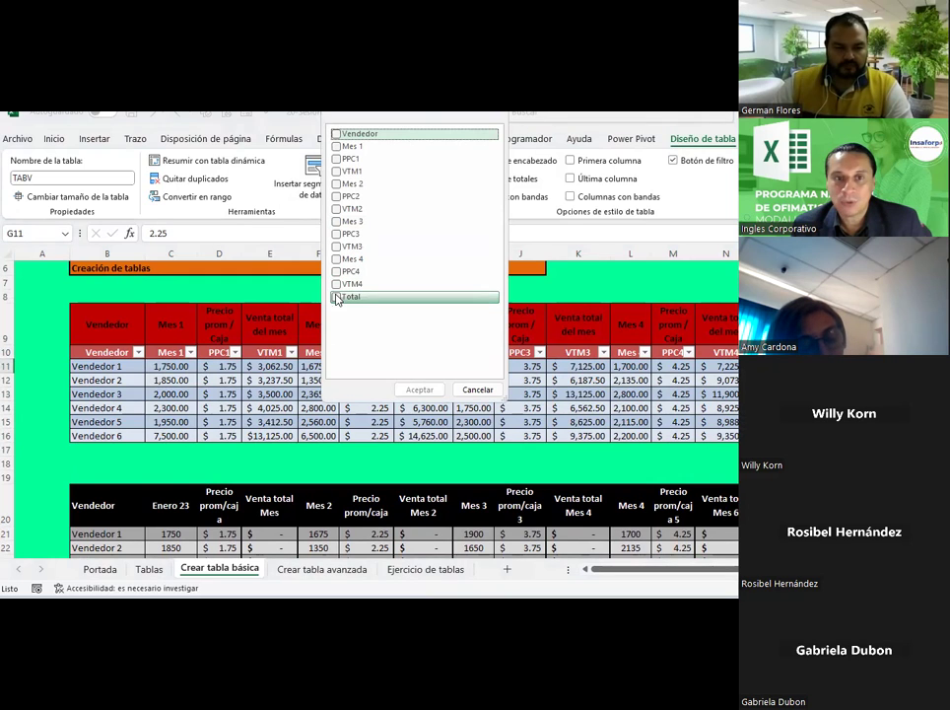
pyautogui.click(419, 391)
pyautogui.moveTo(455, 328)
pyautogui.mouseDown()
pyautogui.moveTo(754, 312)
pyautogui.moveTo(416, 446)
pyautogui.moveTo(759, 314)
pyautogui.mouseUp()
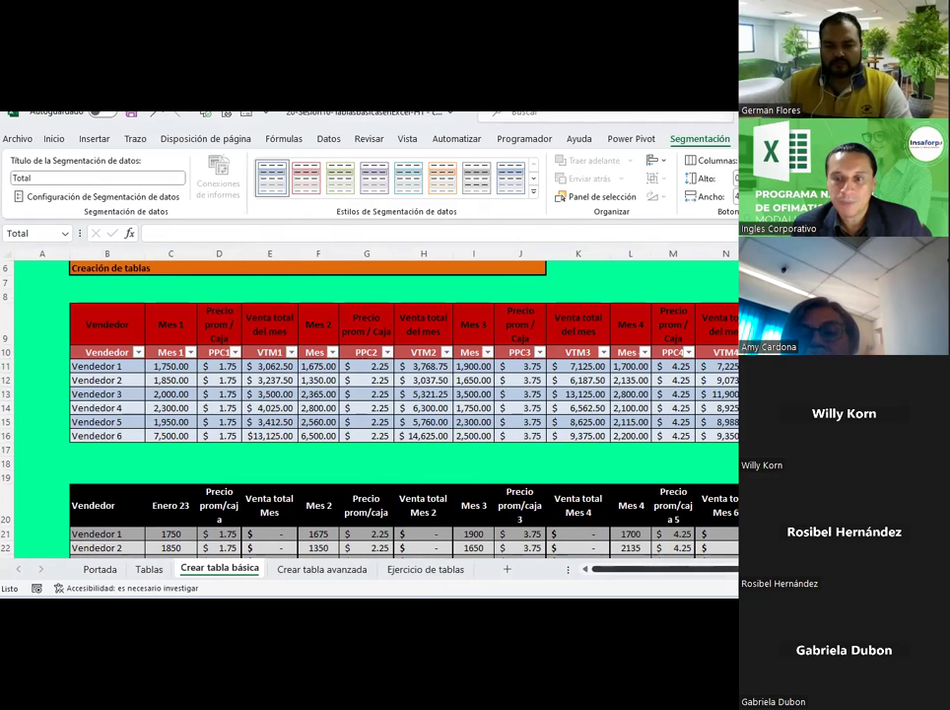
pyautogui.hscroll(2, 651, 569)
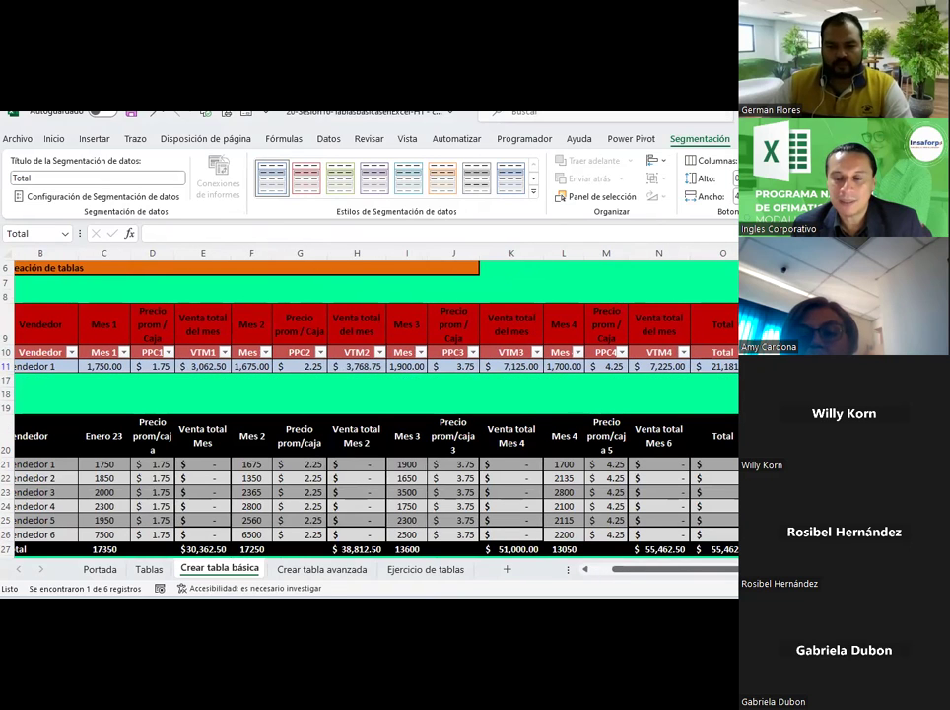
pyautogui.click(779, 364)
pyautogui.click(779, 424)
pyautogui.click(779, 454)
pyautogui.click(778, 395)
pyautogui.click(779, 483)
pyautogui.hotkey('alt', 'c')
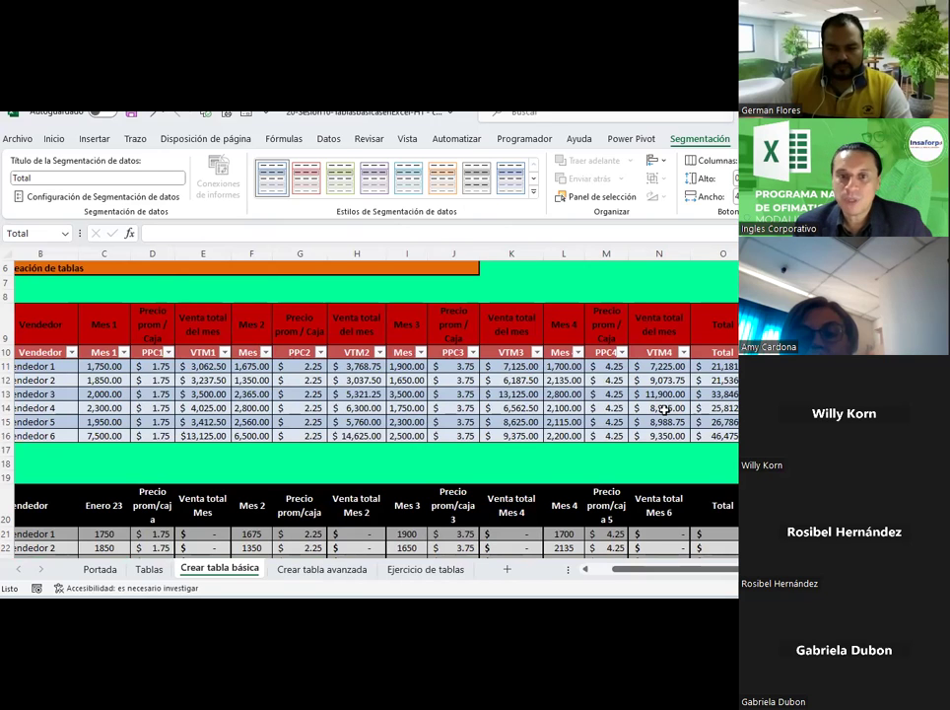
pyautogui.click(600, 574)
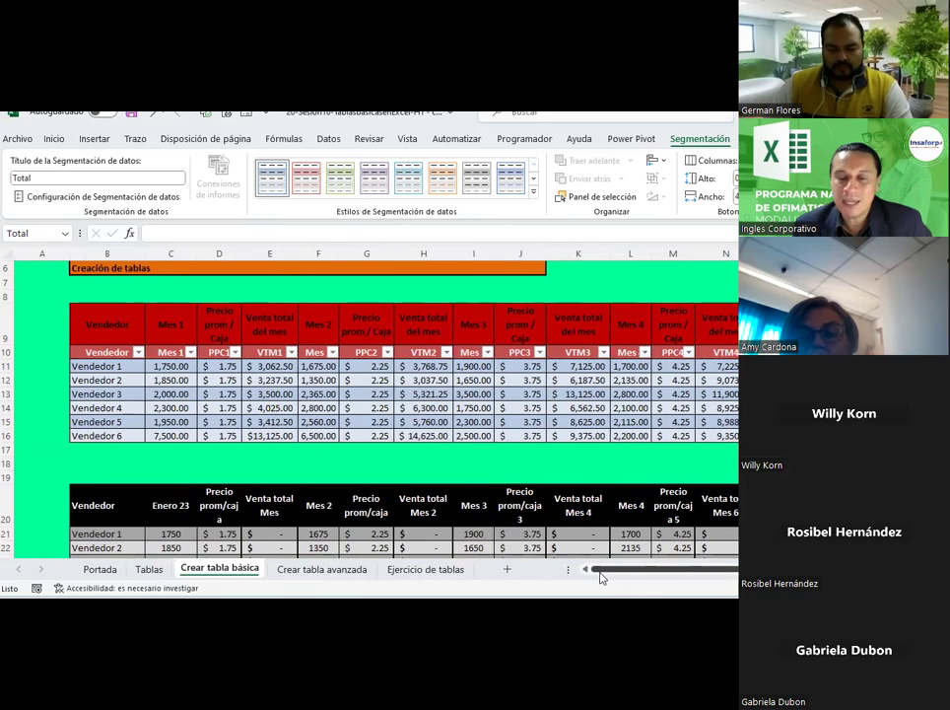
pyautogui.click(667, 460)
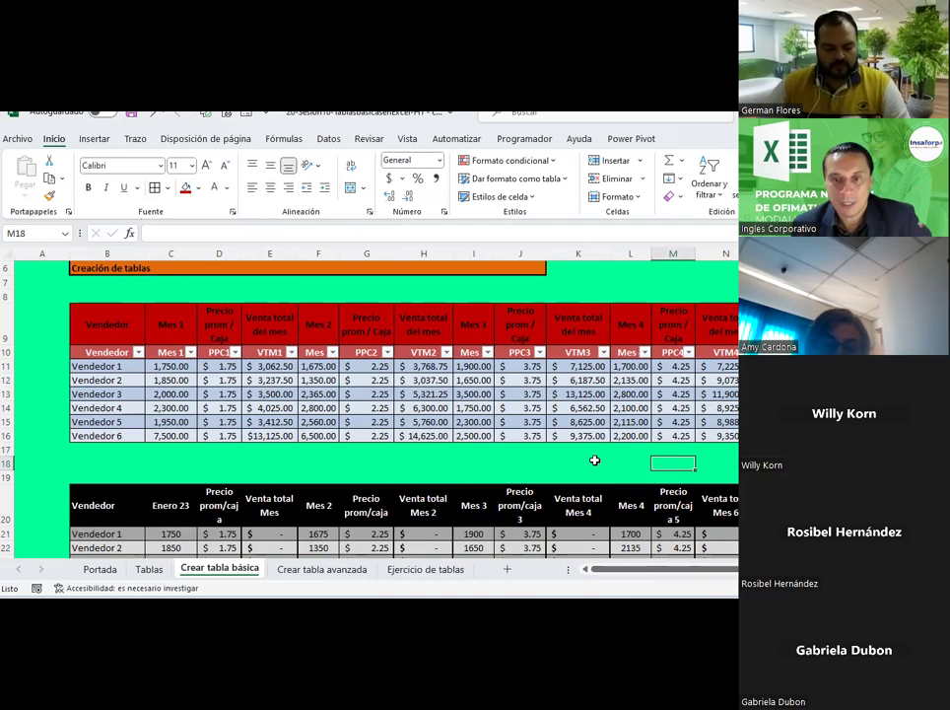
pyautogui.click(483, 466)
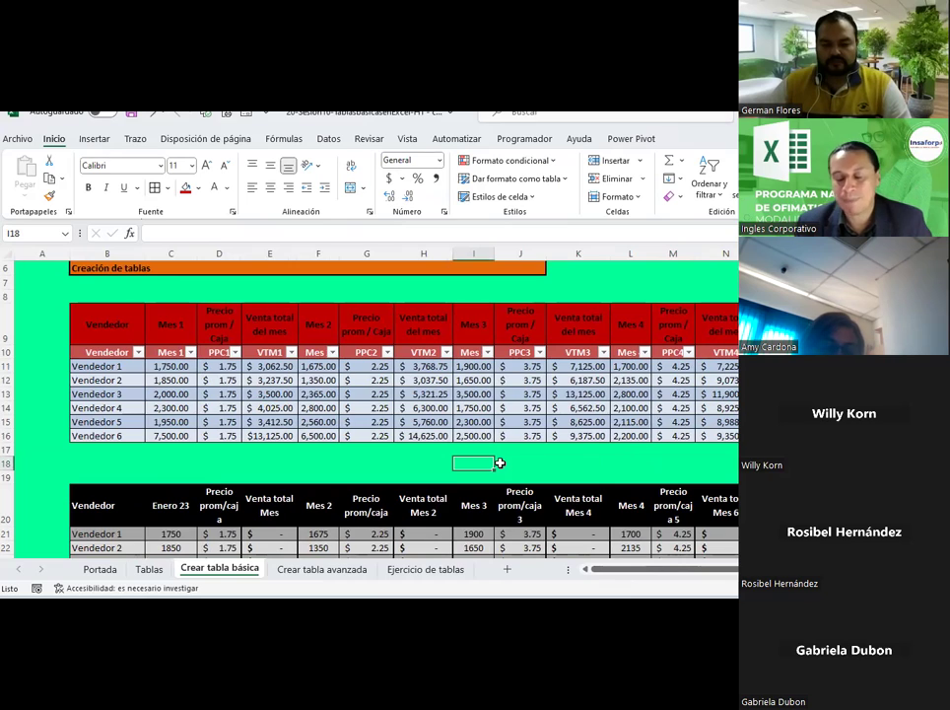
pyautogui.click(158, 384)
pyautogui.click(278, 384)
pyautogui.click(424, 380)
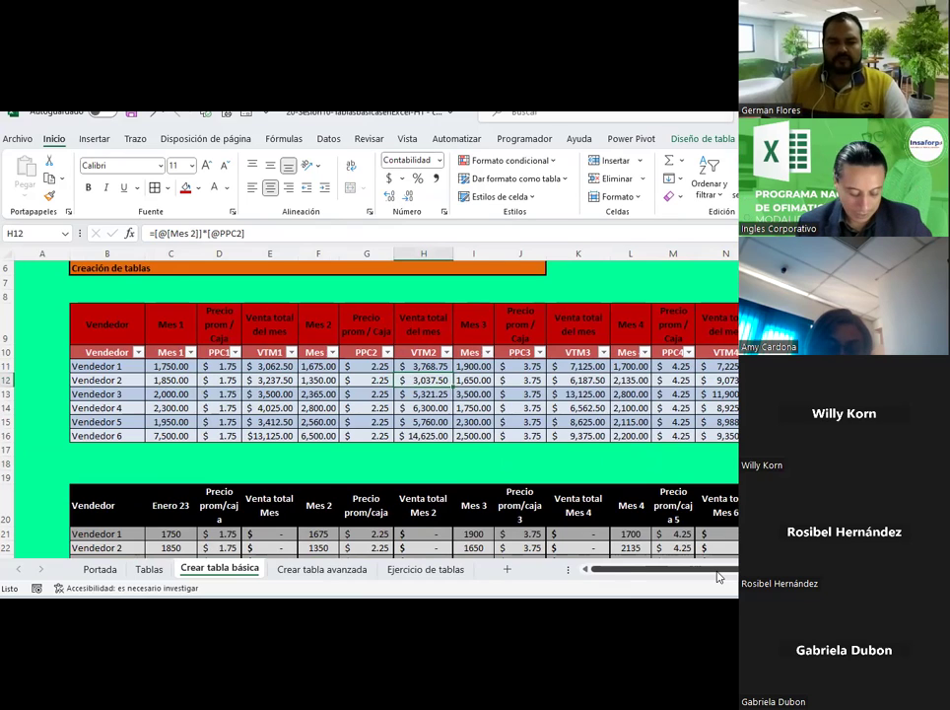
pyautogui.click(617, 421)
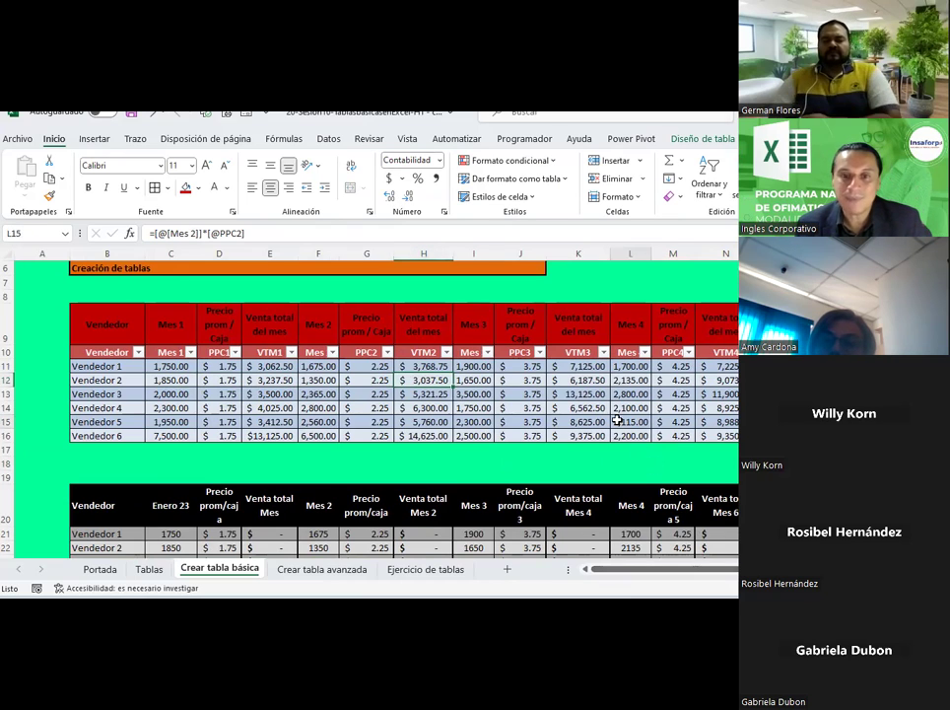
pyautogui.click(520, 353)
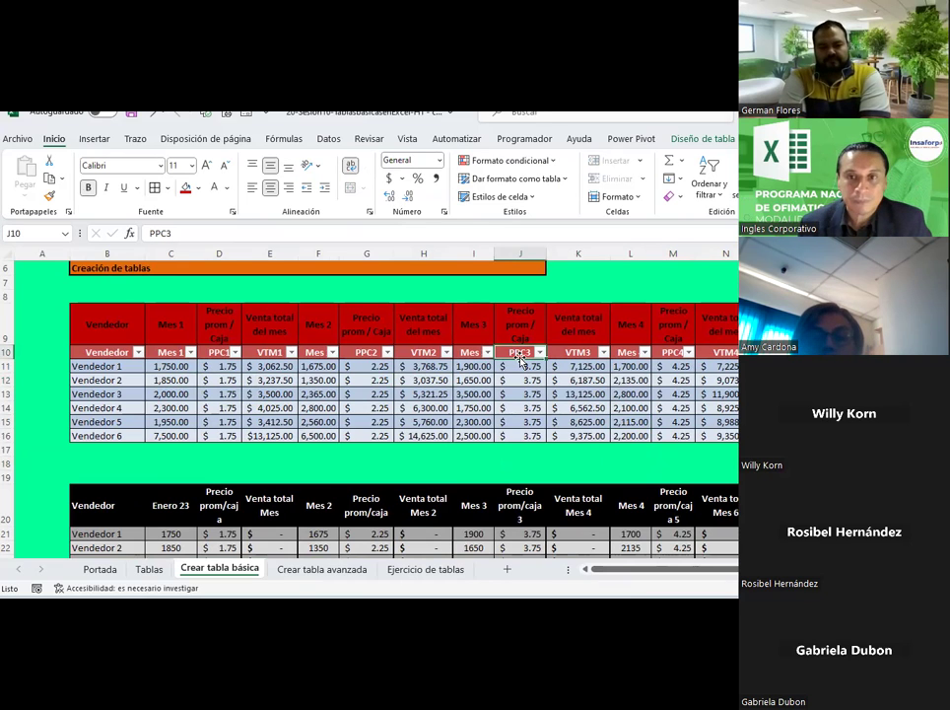
pyautogui.click(679, 138)
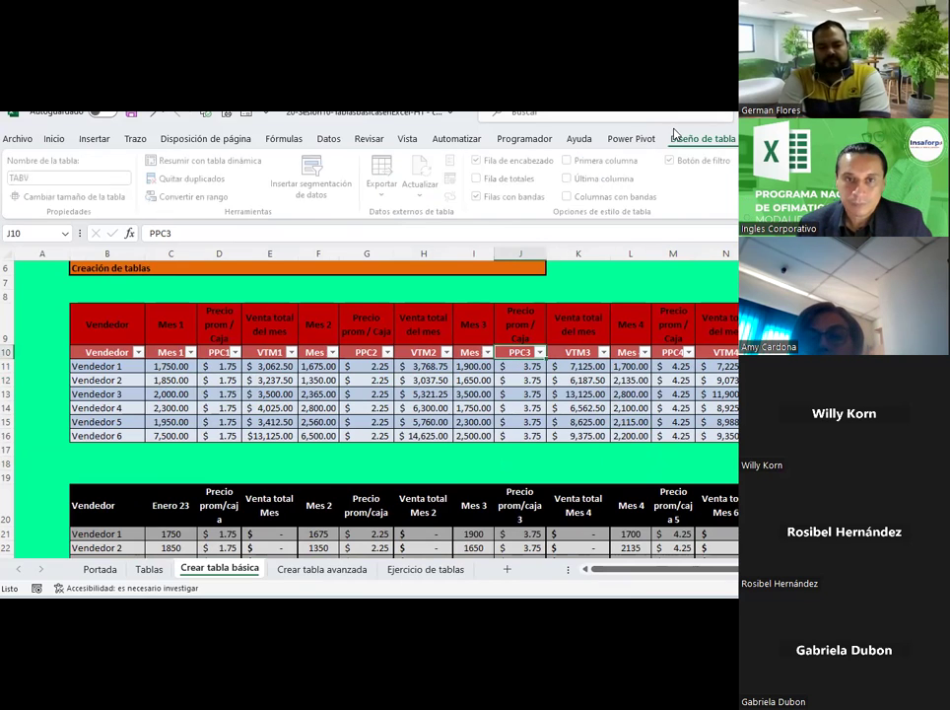
pyautogui.click(328, 138)
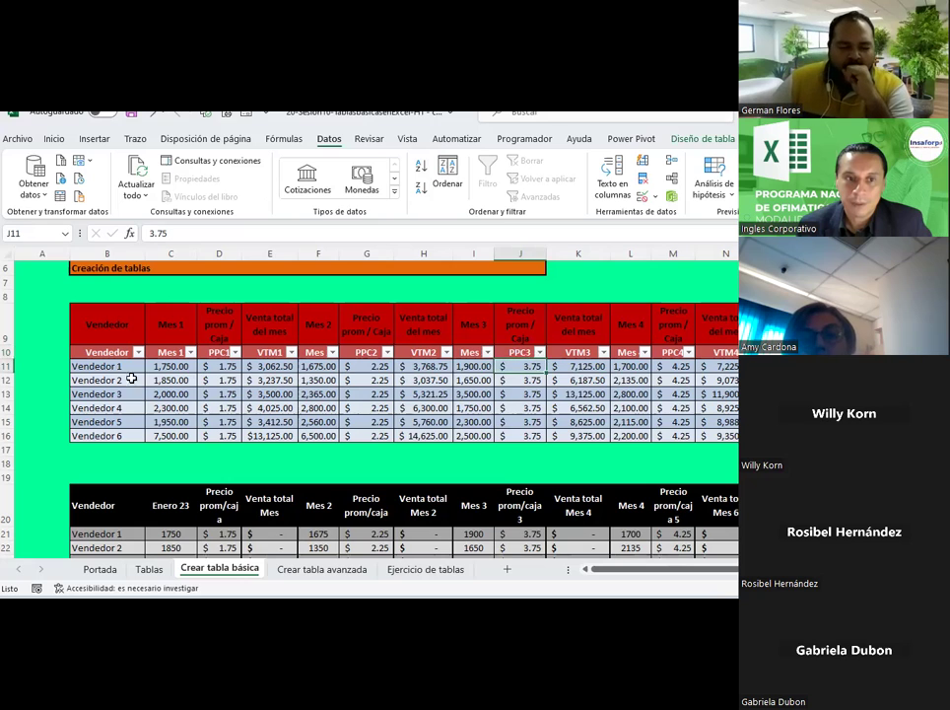
pyautogui.click(123, 349)
pyautogui.click(116, 353)
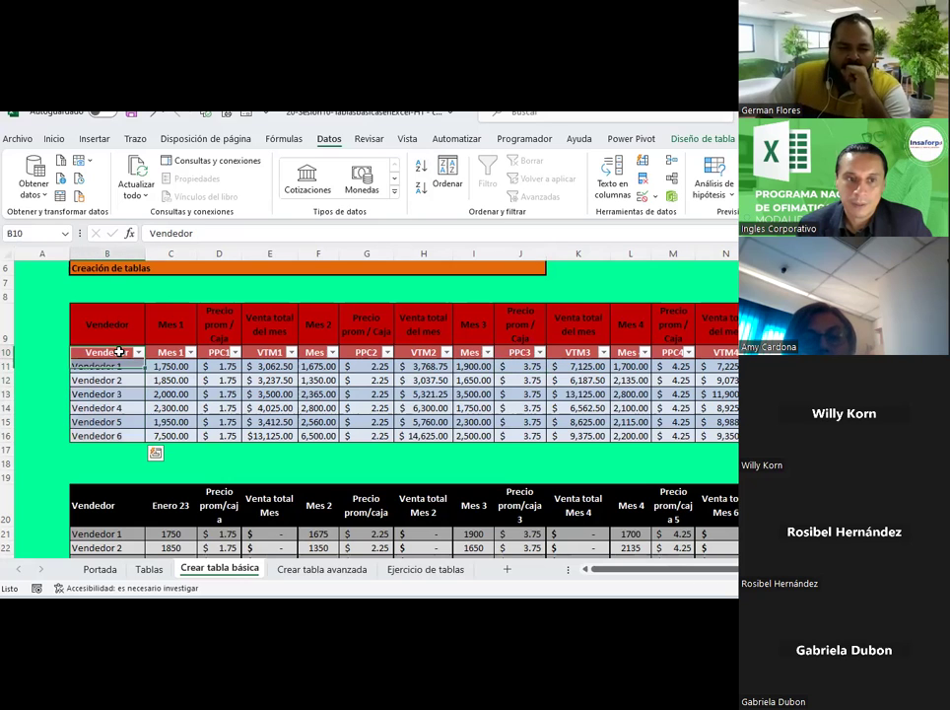
pyautogui.click(703, 138)
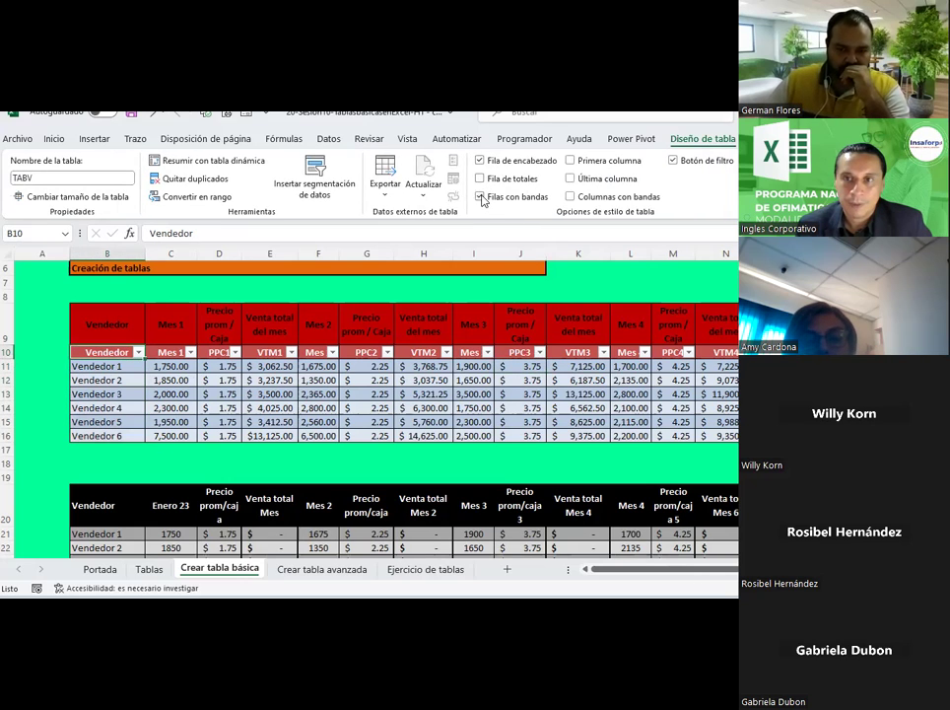
pyautogui.click(479, 161)
pyautogui.click(480, 161)
pyautogui.click(571, 355)
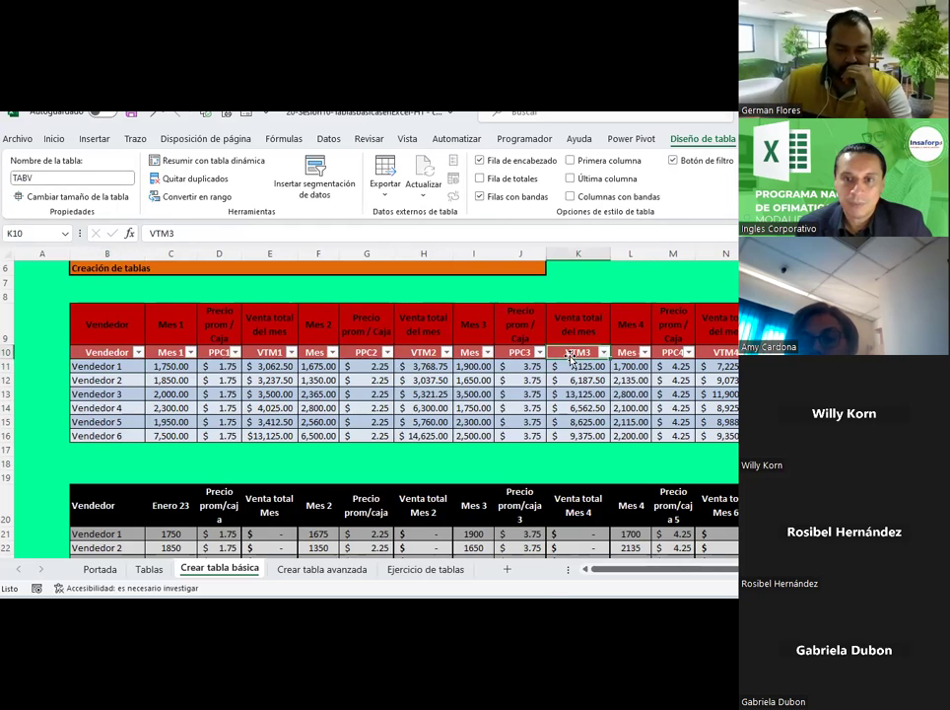
pyautogui.moveTo(578, 393); pyautogui.dragTo(577, 380)
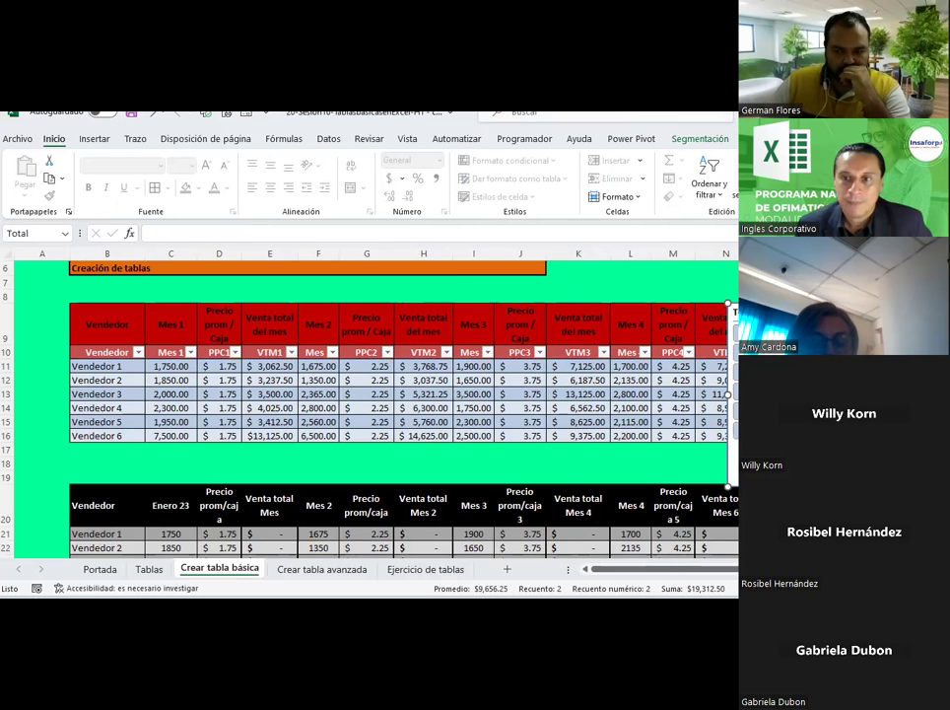
pyautogui.press('Escape')
pyautogui.click(515, 394)
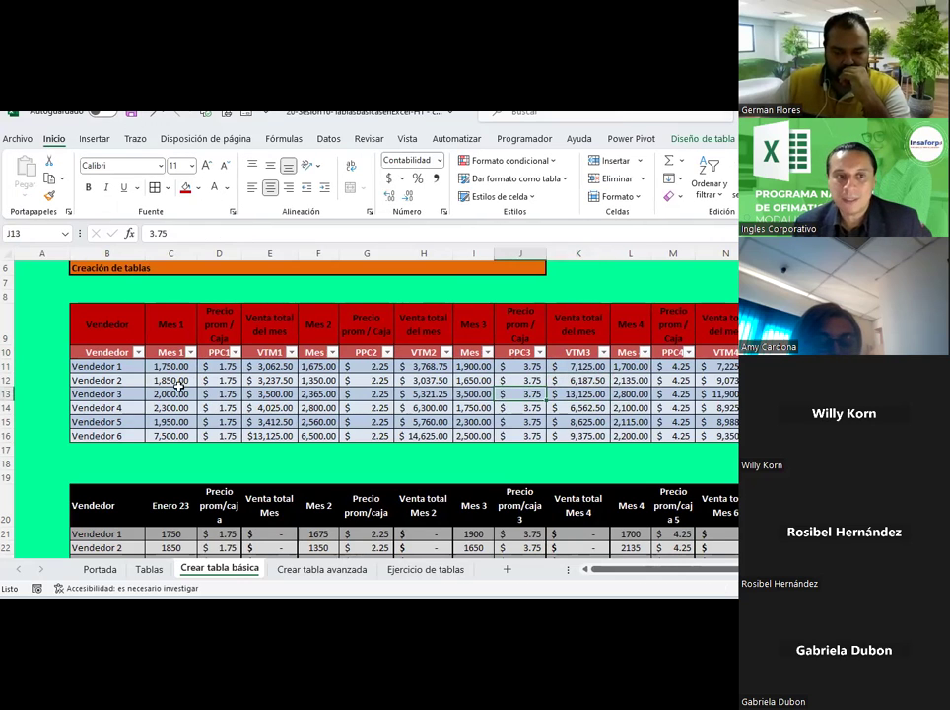
pyautogui.moveTo(102, 357); pyautogui.dragTo(718, 435)
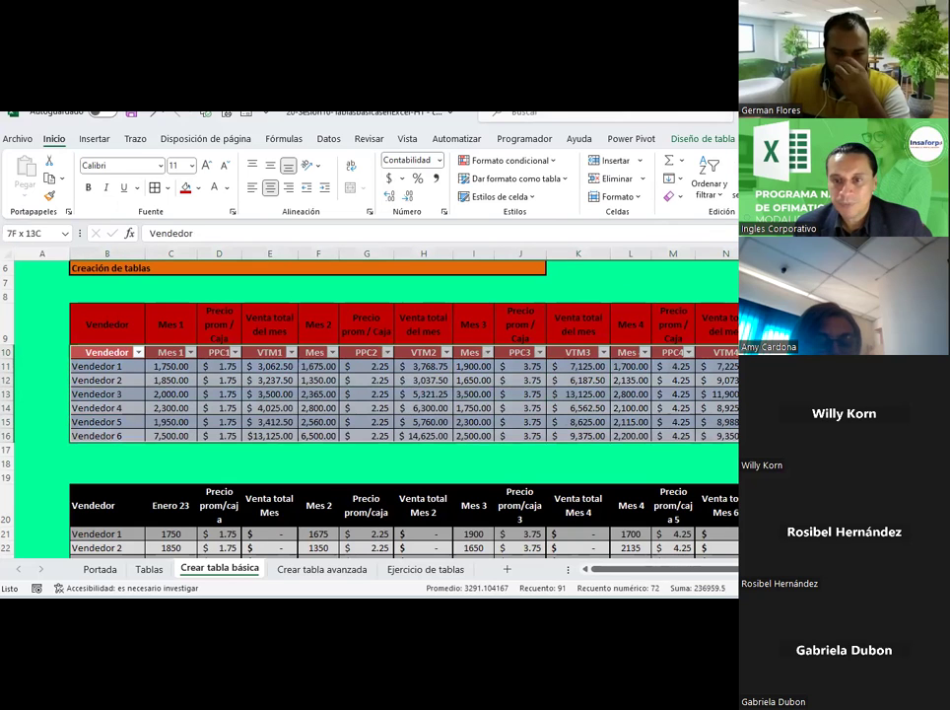
pyautogui.click(725, 435)
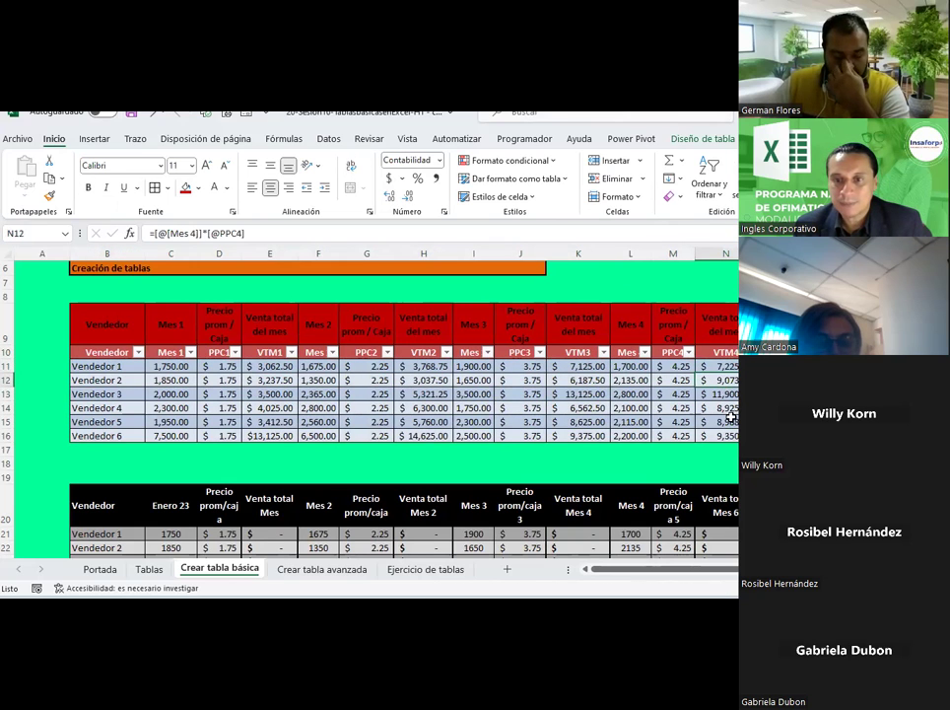
pyautogui.press('Right')
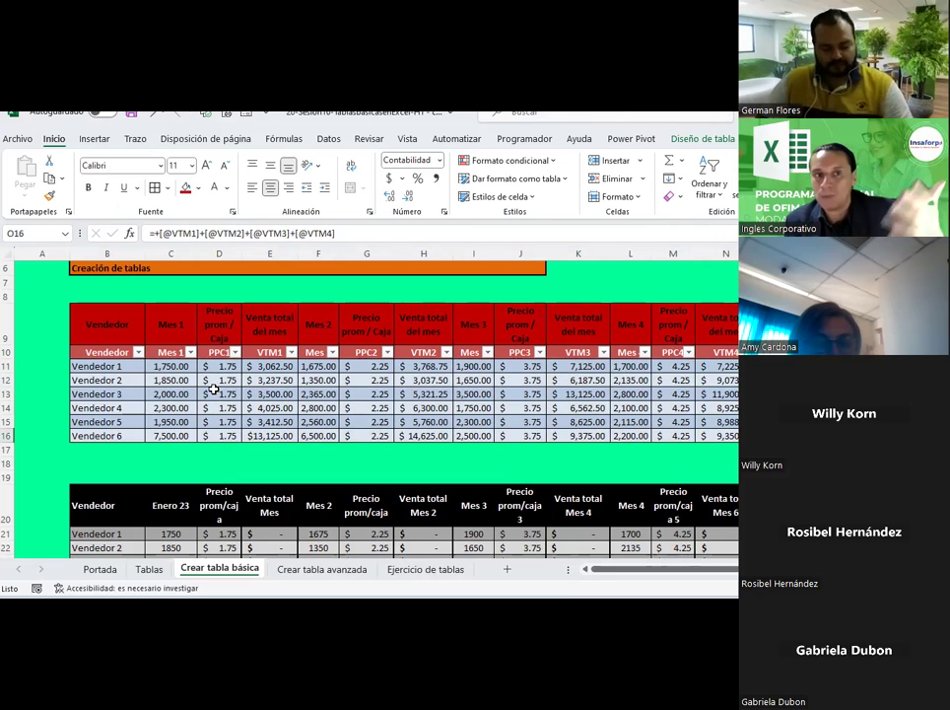
pyautogui.click(728, 143)
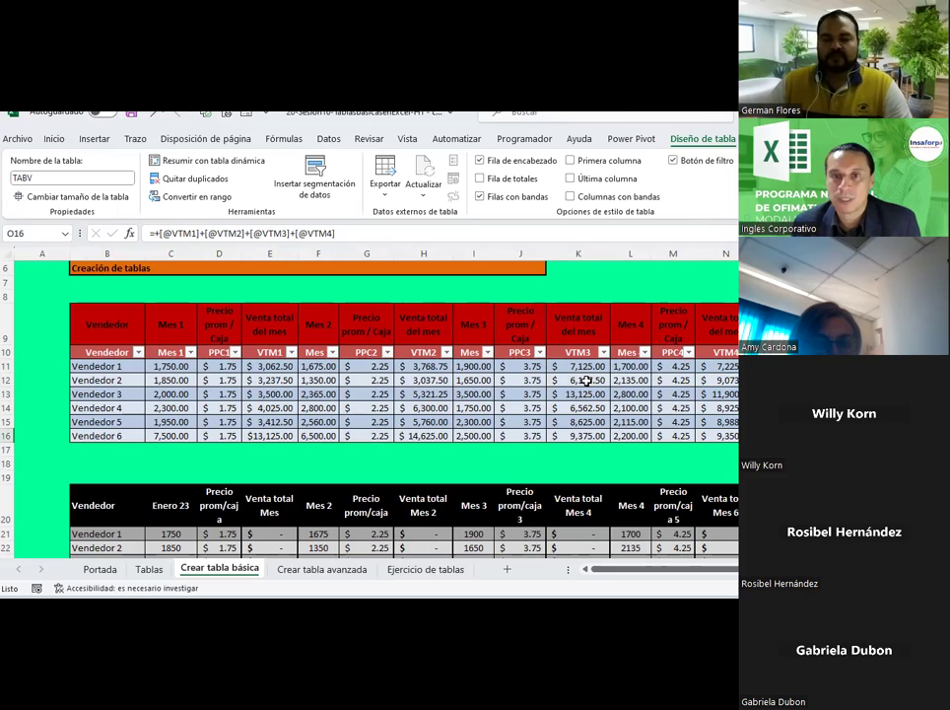
pyautogui.click(607, 383)
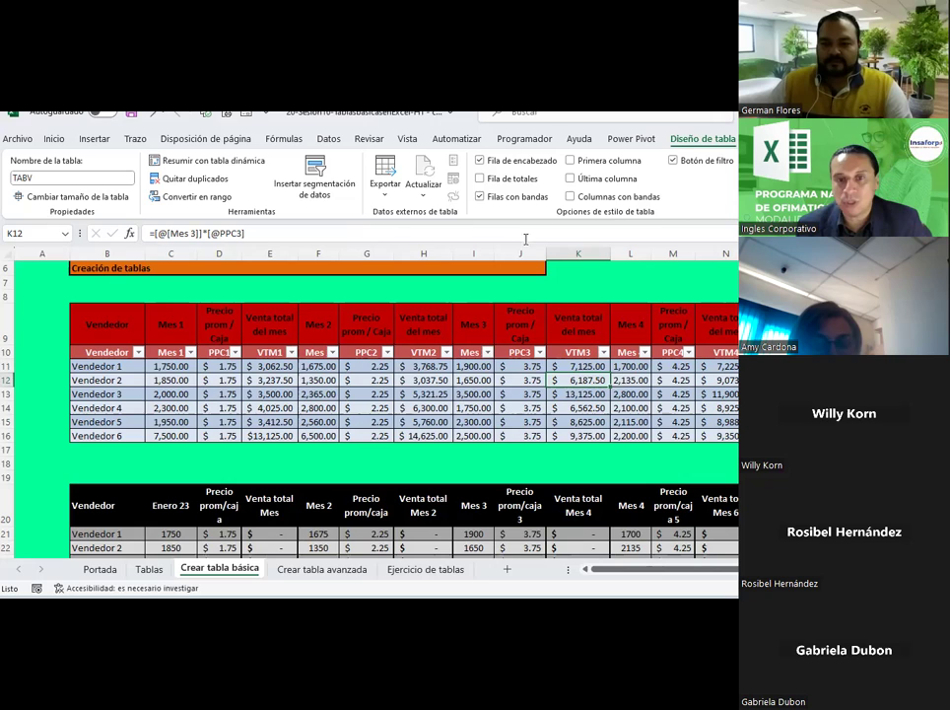
pyautogui.click(588, 421)
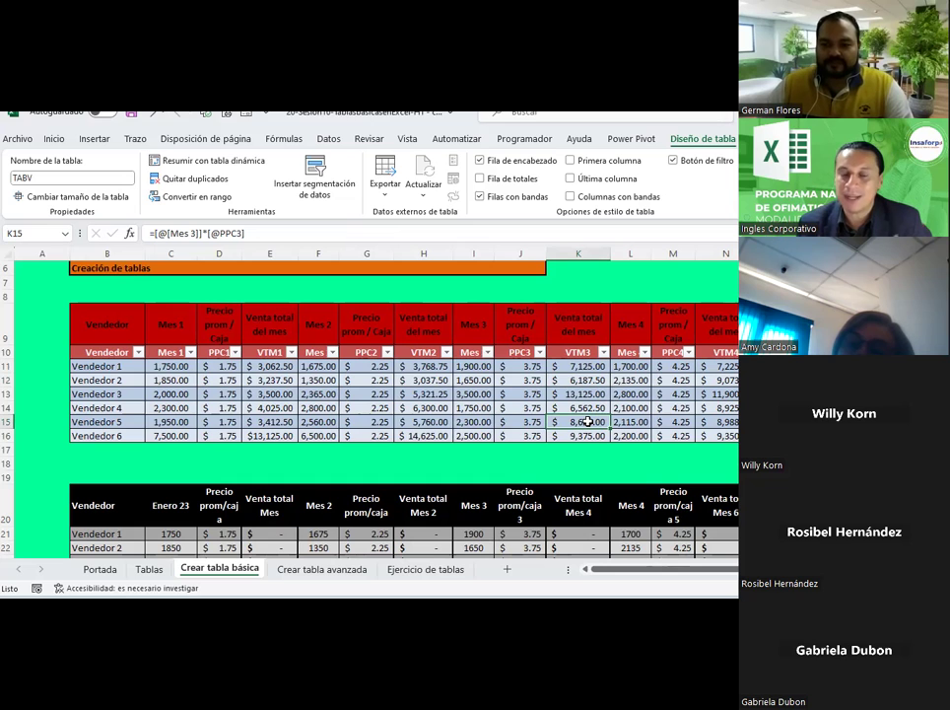
# Step: Delete rows 20–28 holding the old black vendor table
pyautogui.scroll(-1, 588, 422)
pyautogui.scroll(-1, 588, 422)
pyautogui.scroll(-1, 588, 422)
pyautogui.moveTo(10, 332); pyautogui.dragTo(10, 465)
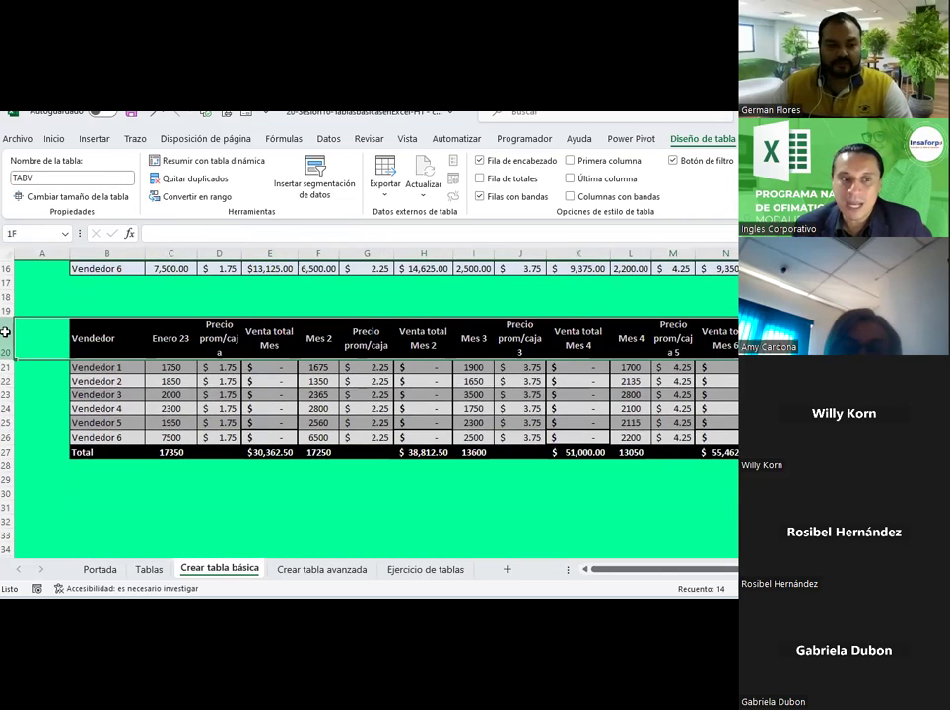
pyautogui.rightClick(56, 405)
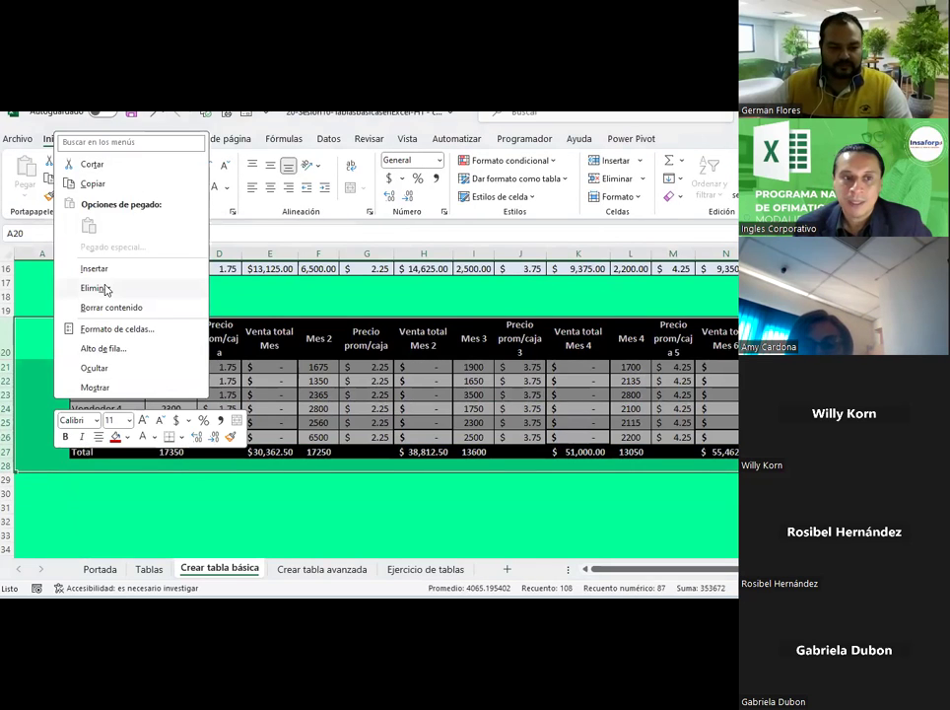
pyautogui.click(96, 288)
# Step: Save the workbook
pyautogui.scroll(4, 543, 408)
pyautogui.scroll(2, 544, 405)
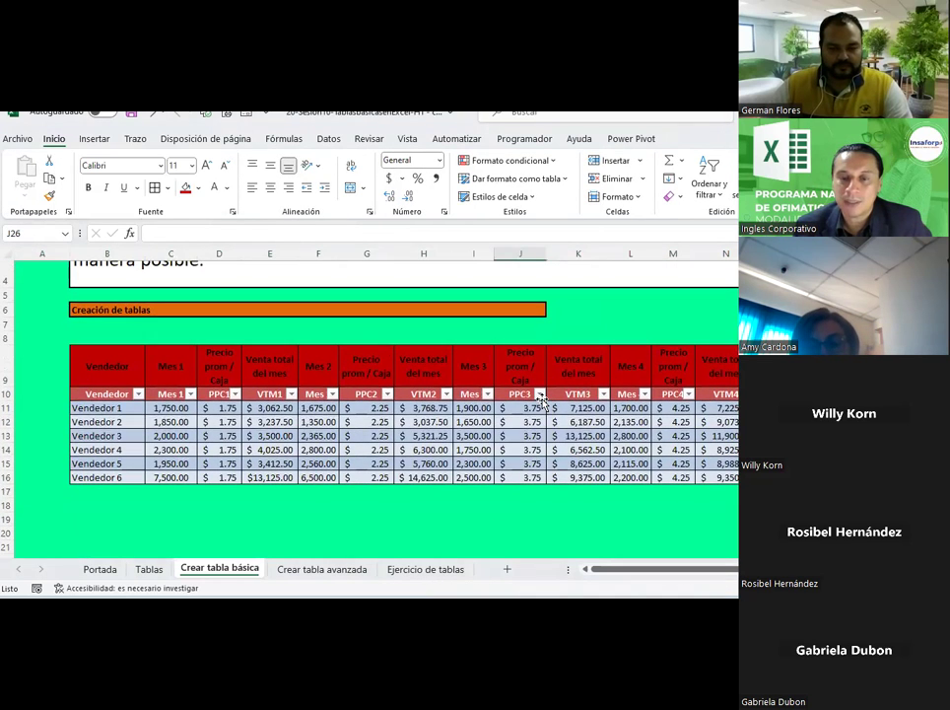
pyautogui.click(132, 114)
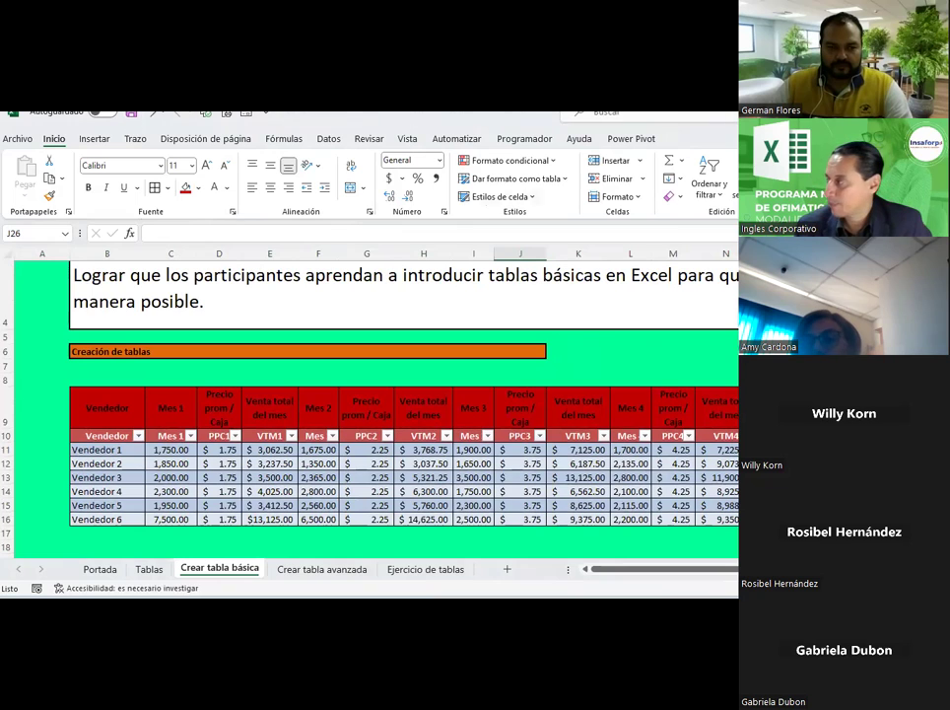